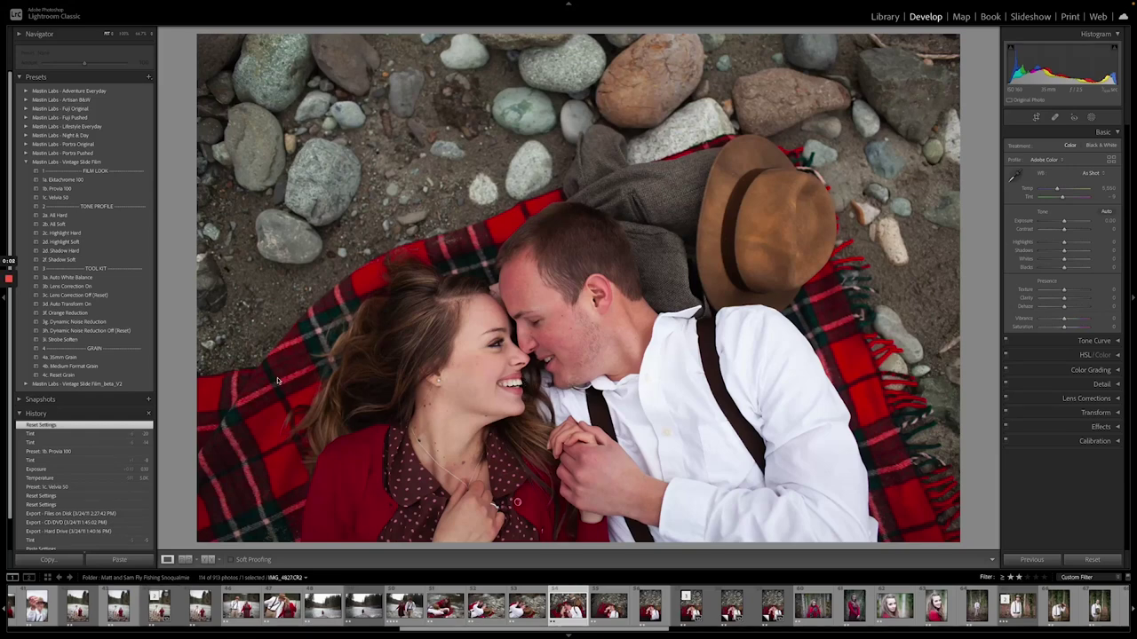
# Hide History and show IMG_4381, the woman with the fishing rod, full-size in Library Loupe.
pyautogui.click(22, 414)
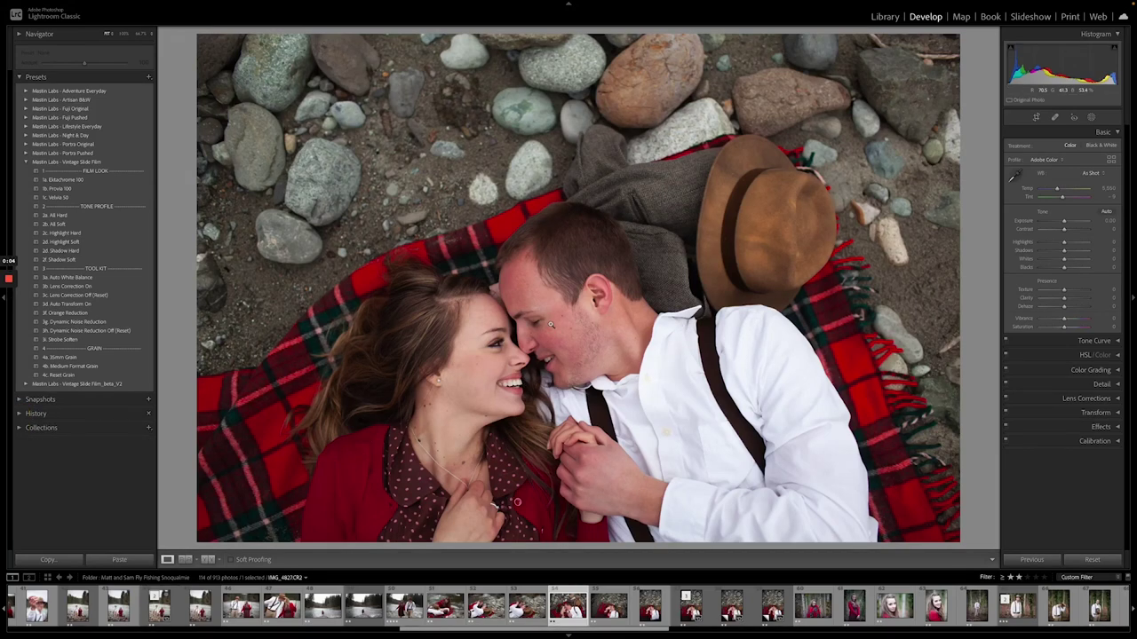
pyautogui.click(884, 17)
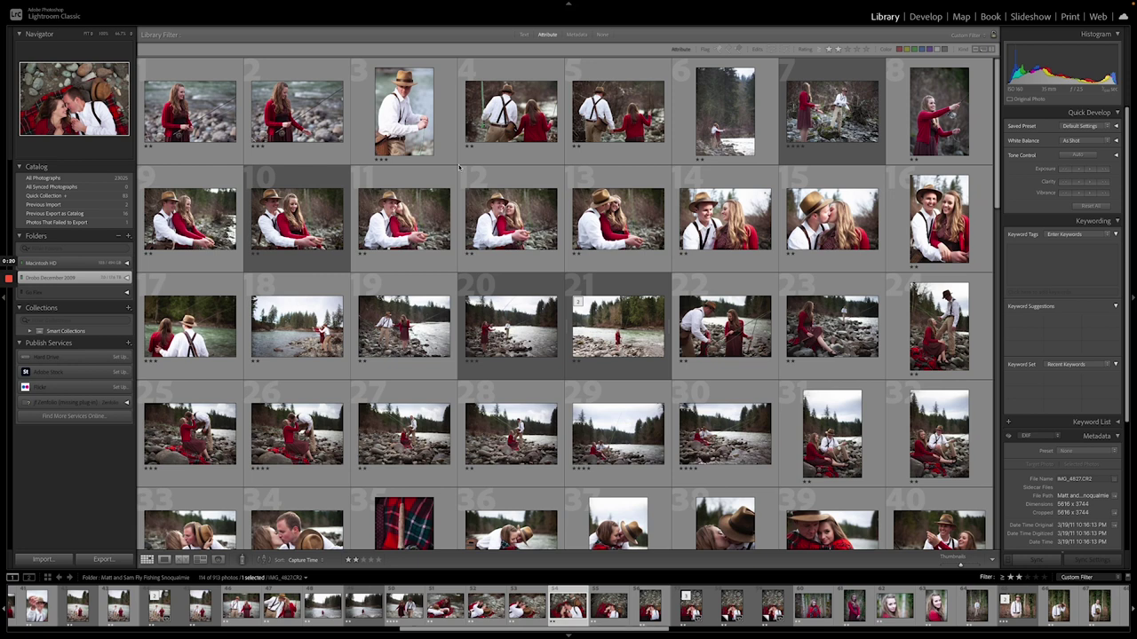
pyautogui.press('e')
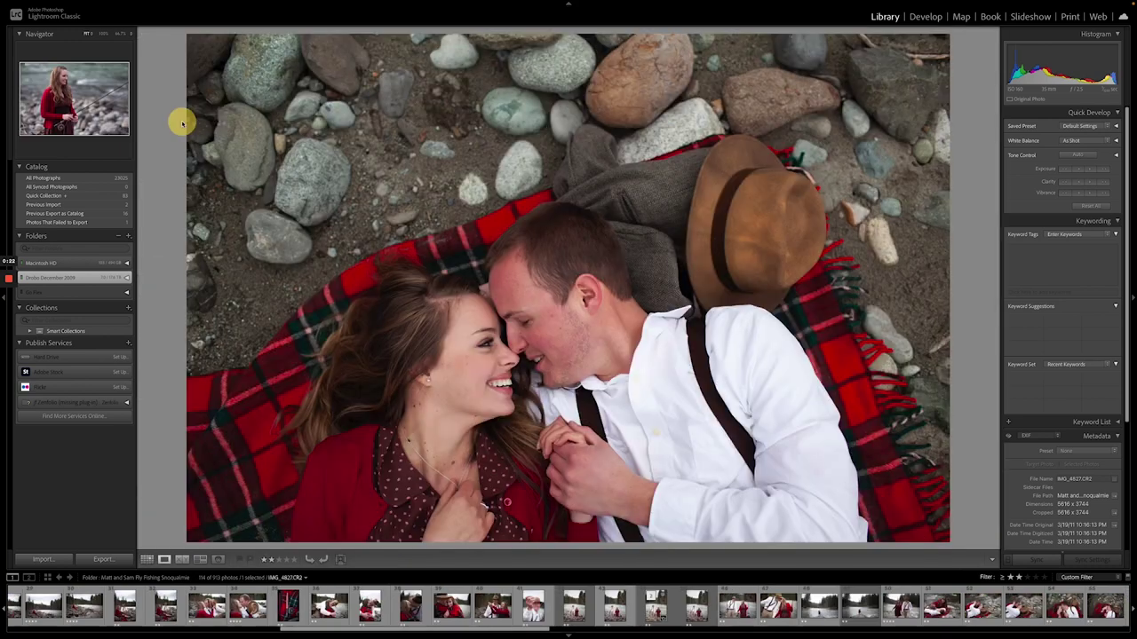
pyautogui.press('Left')
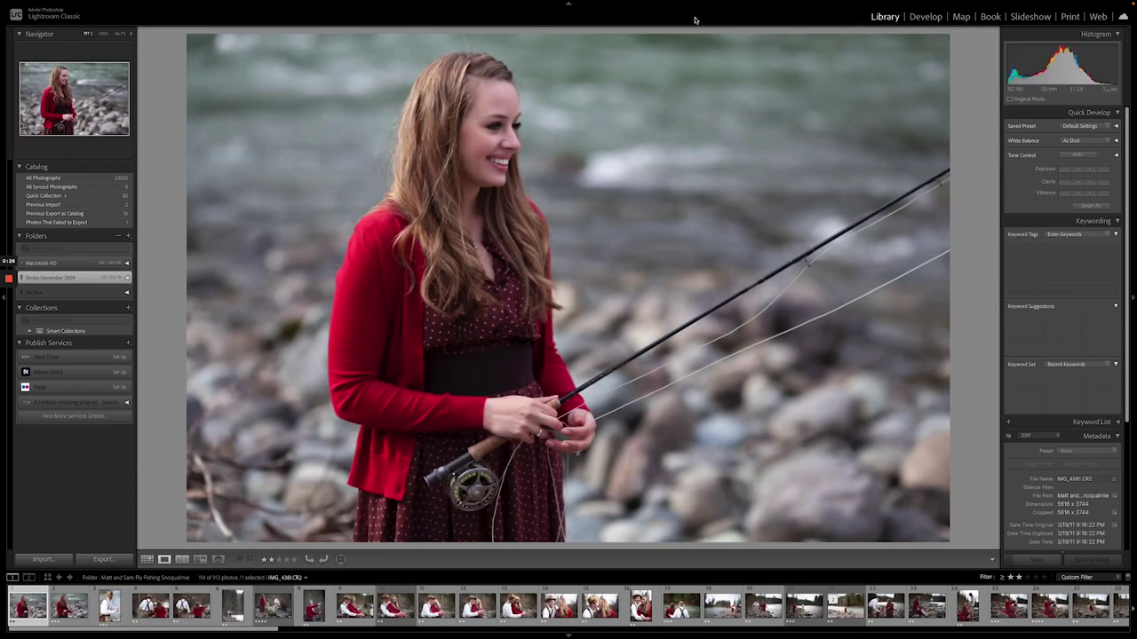
pyautogui.click(18, 168)
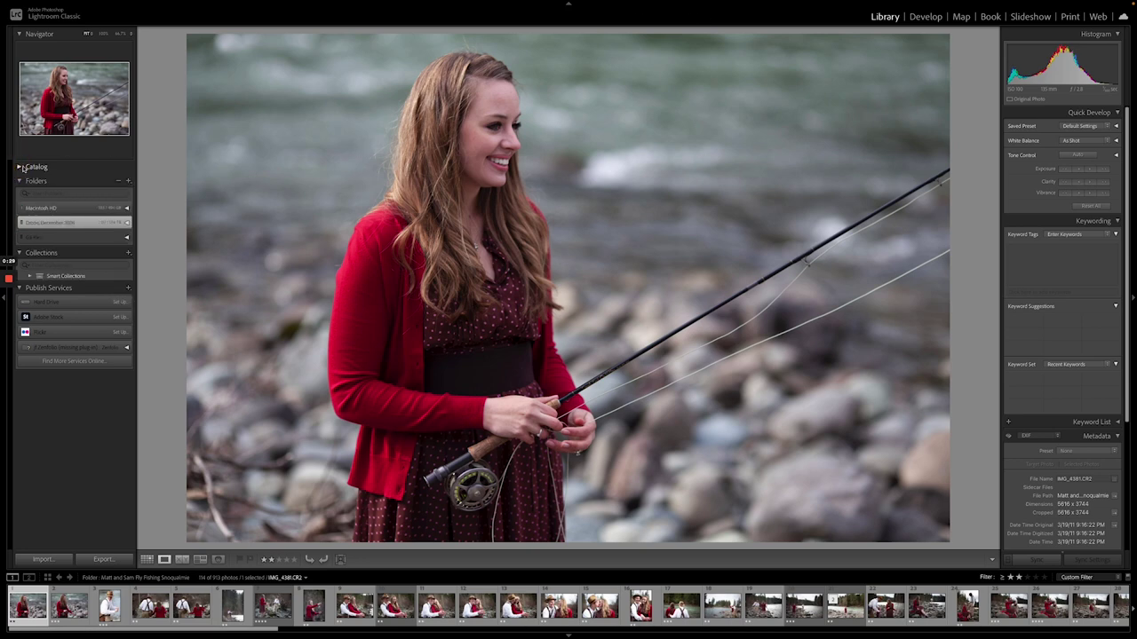
# In Develop, raise the portrait's exposure and warm its temperature to 5,251.
pyautogui.click(924, 17)
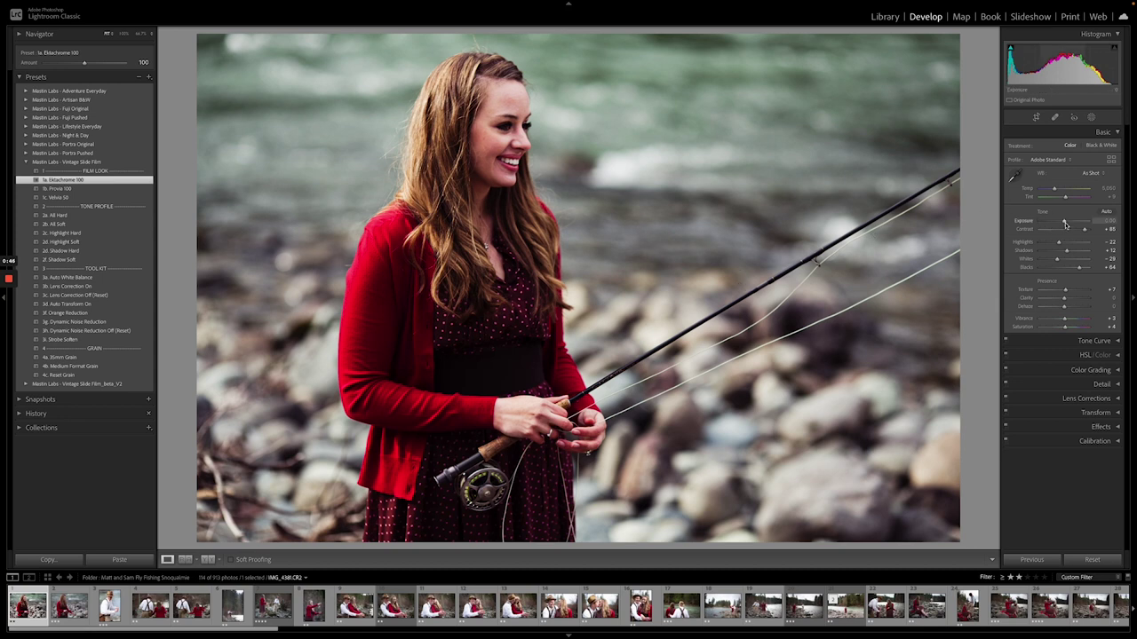
pyautogui.moveTo(1065, 224); pyautogui.dragTo(1068, 224)
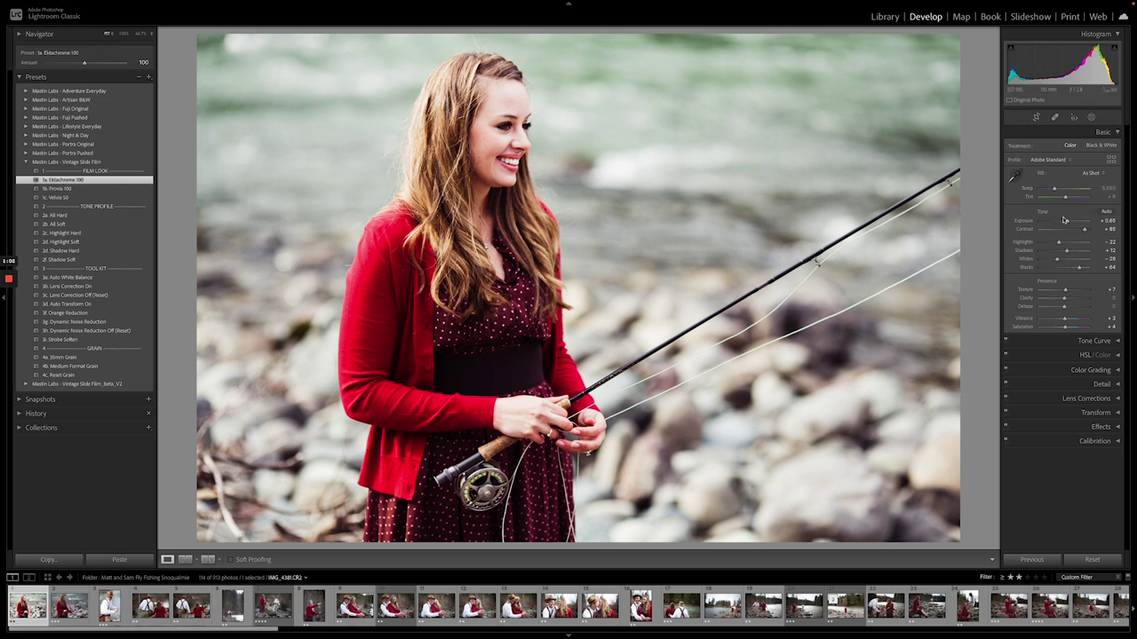
pyautogui.moveTo(1055, 191); pyautogui.dragTo(1056, 190)
# Check rock and cardigan detail up close, adjust Tint slightly, and apply the 2b. All Soft preset.
pyautogui.click(671, 355)
pyautogui.moveTo(431, 257); pyautogui.dragTo(368, 287)
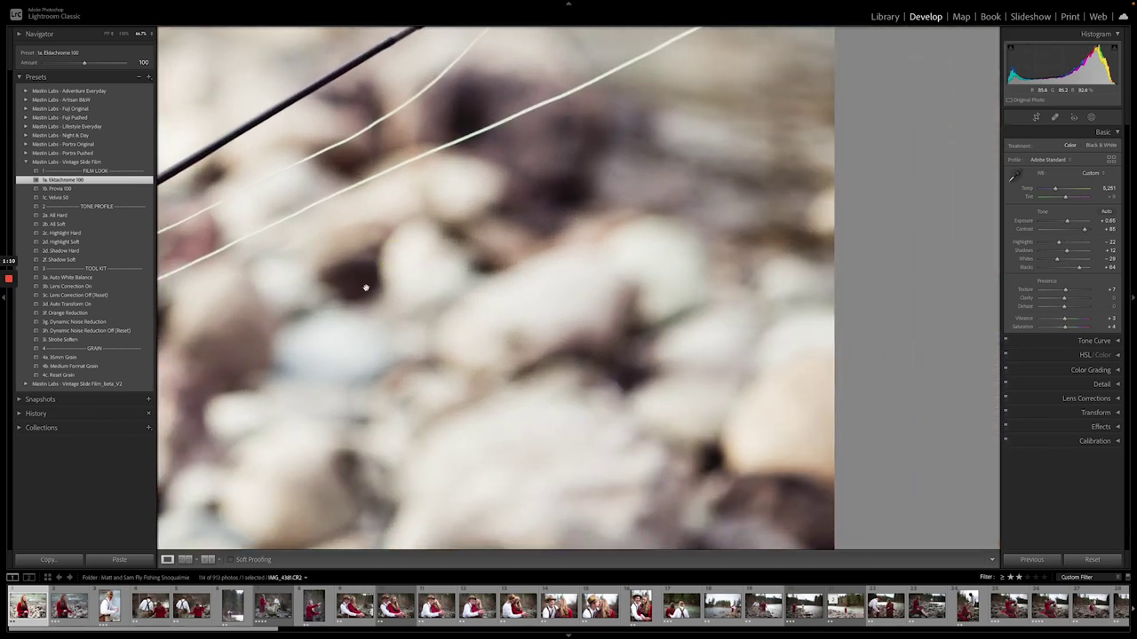
pyautogui.moveTo(345, 242); pyautogui.dragTo(601, 353)
pyautogui.click(683, 258)
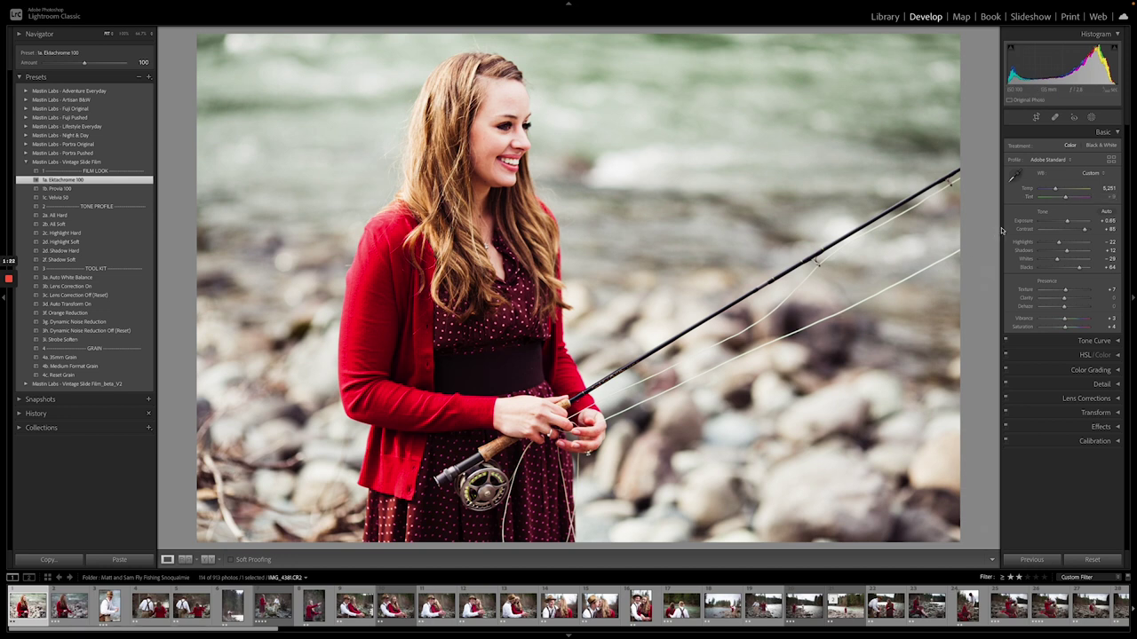
pyautogui.click(1067, 199)
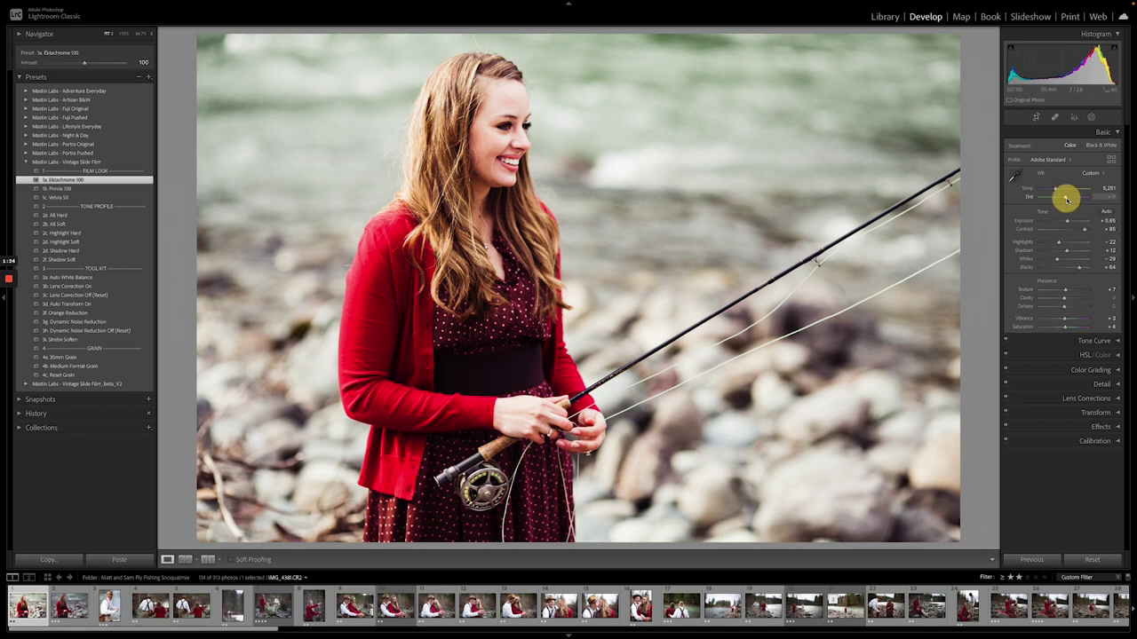
pyautogui.moveTo(1067, 199); pyautogui.dragTo(1066, 199)
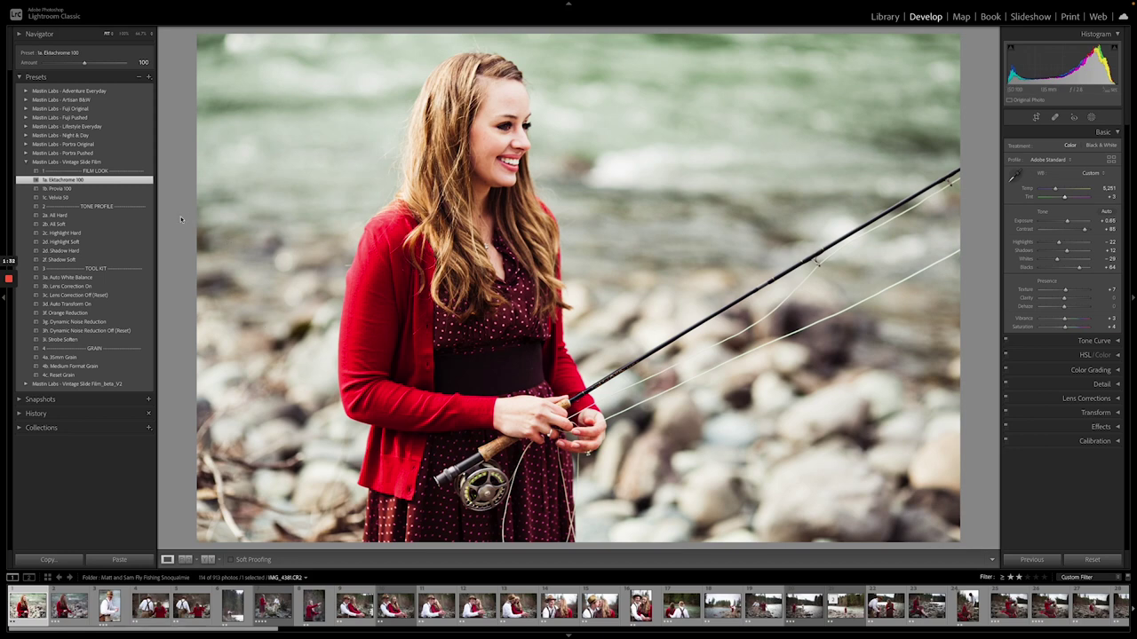
pyautogui.click(73, 227)
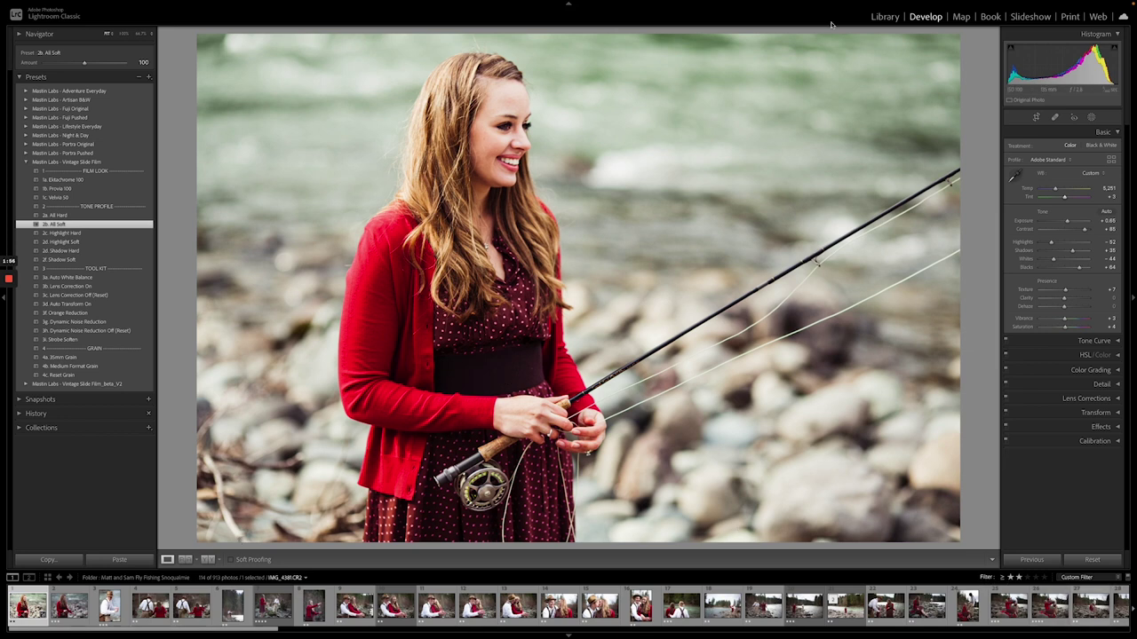
pyautogui.click(882, 17)
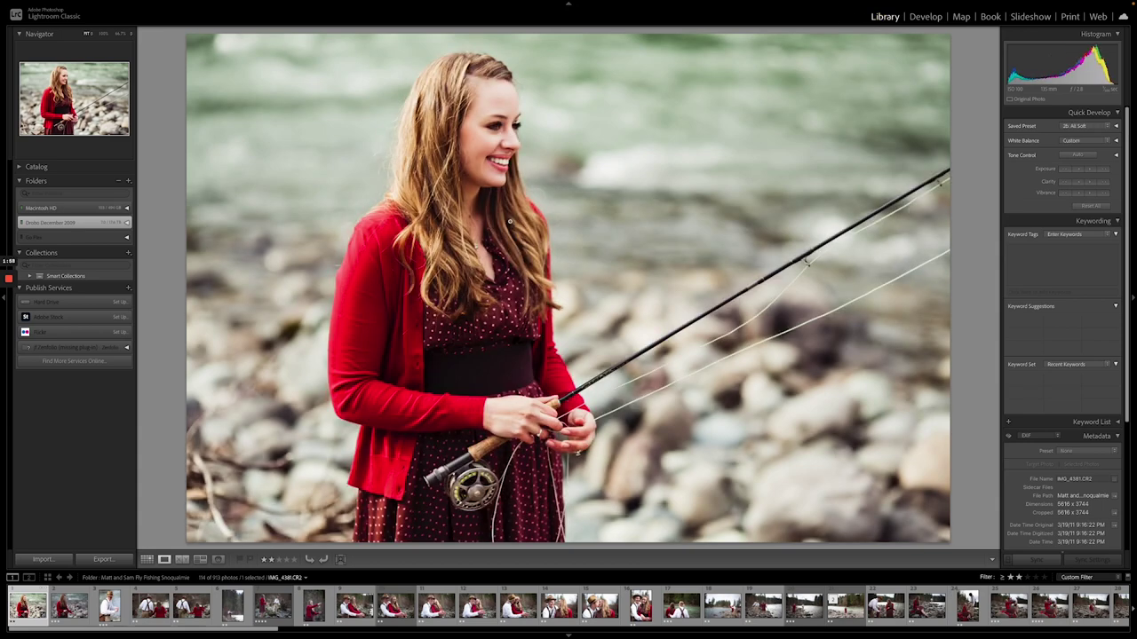
# Select photos 1 through 59, sync all of the portrait's settings onto them, then deselect.
pyautogui.doubleClick(511, 220)
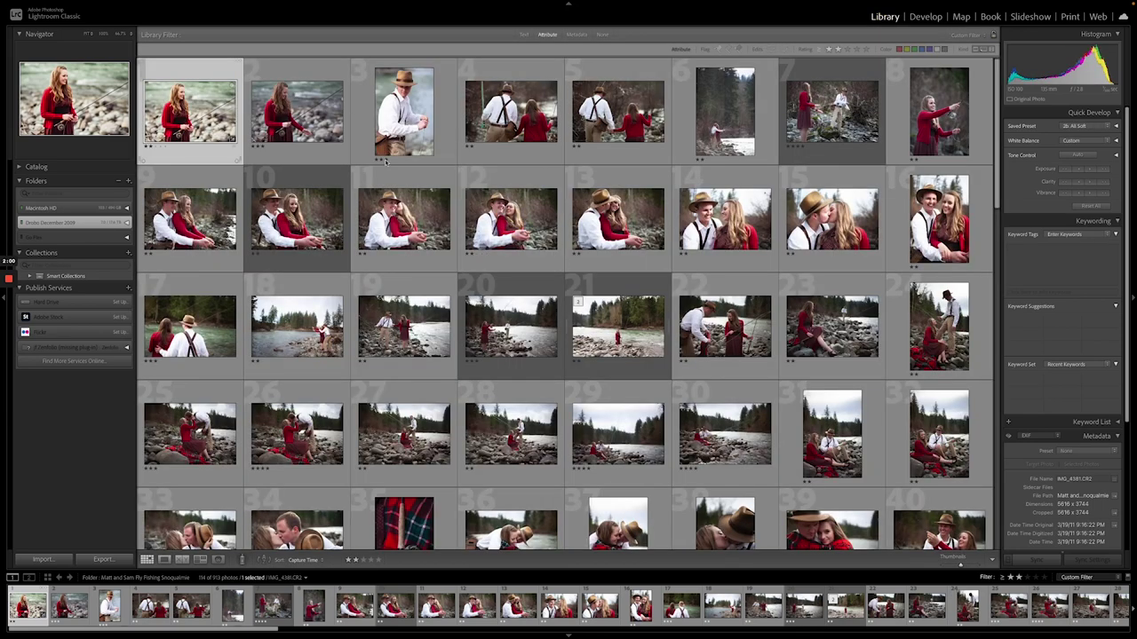
pyautogui.scroll(-10, 649, 324)
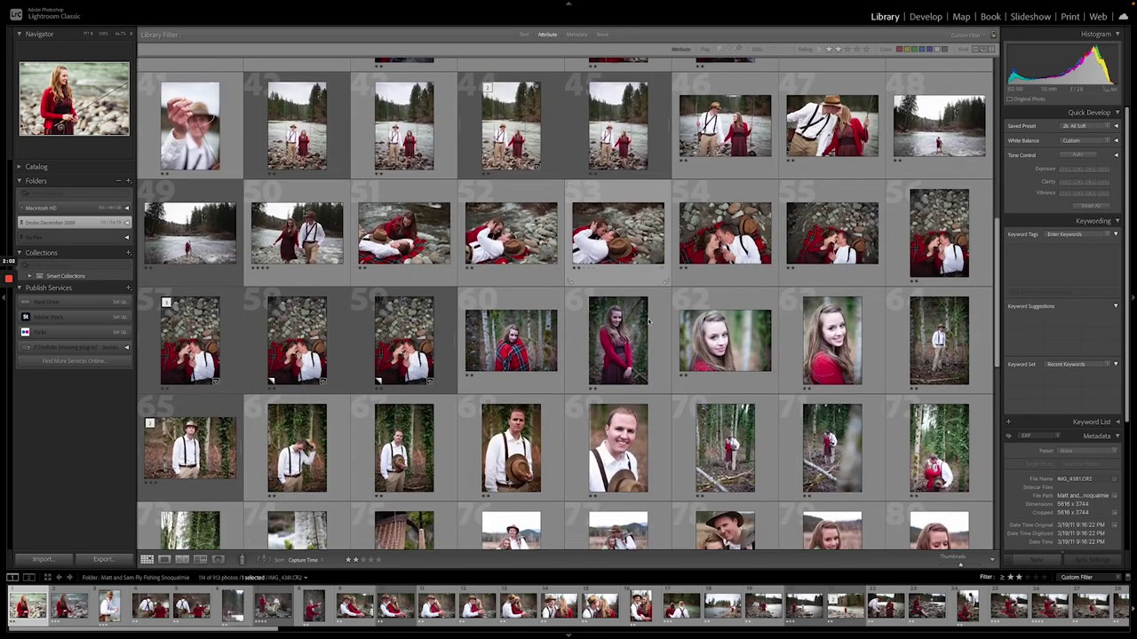
pyautogui.scroll(-2, 649, 324)
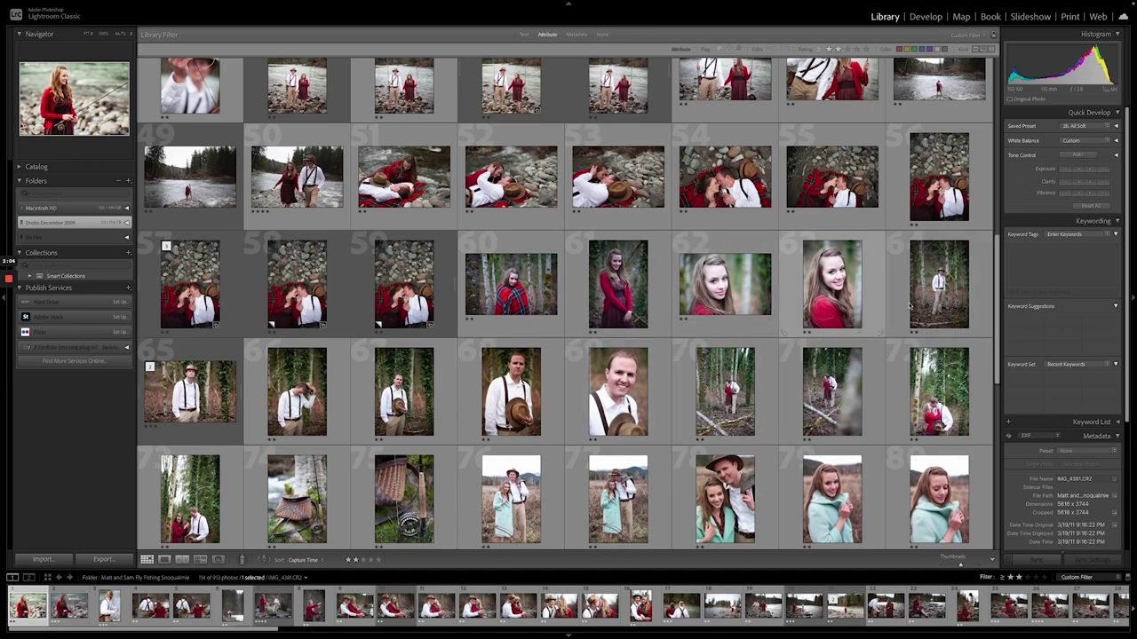
pyautogui.scroll(-2, 675, 293)
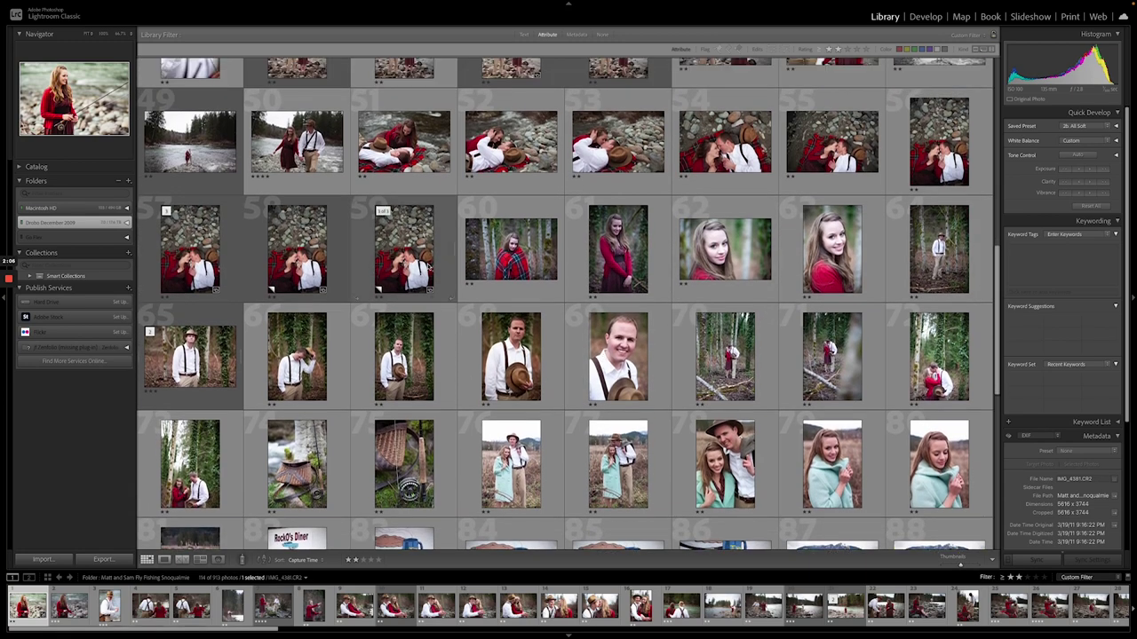
pyautogui.keyDown('shift'); pyautogui.click(404, 253); pyautogui.keyUp('shift')
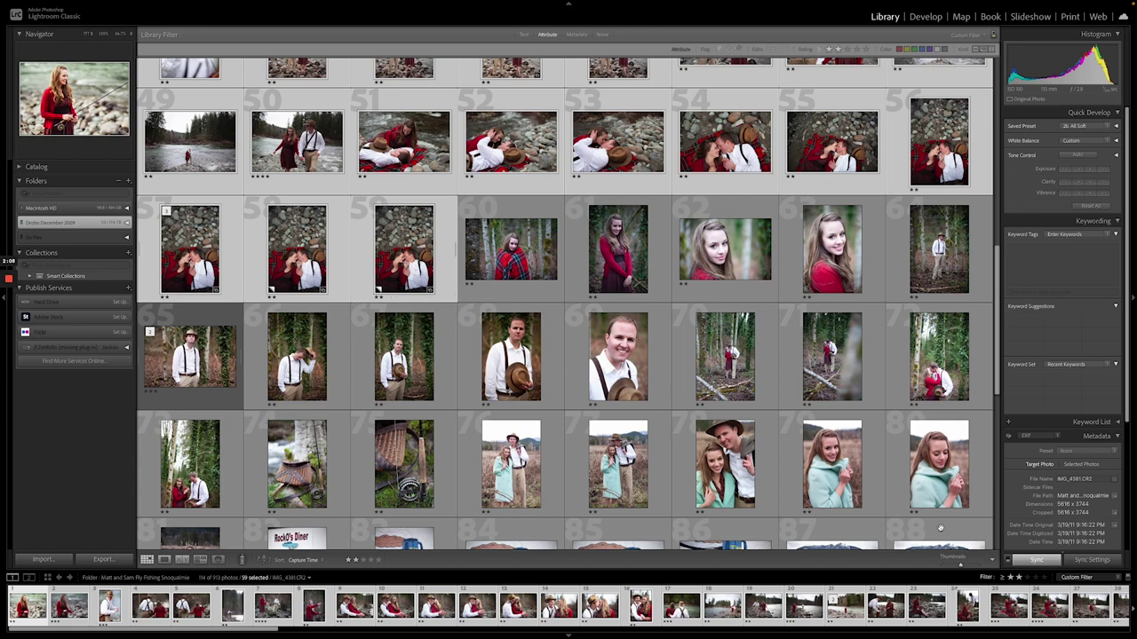
pyautogui.click(1093, 561)
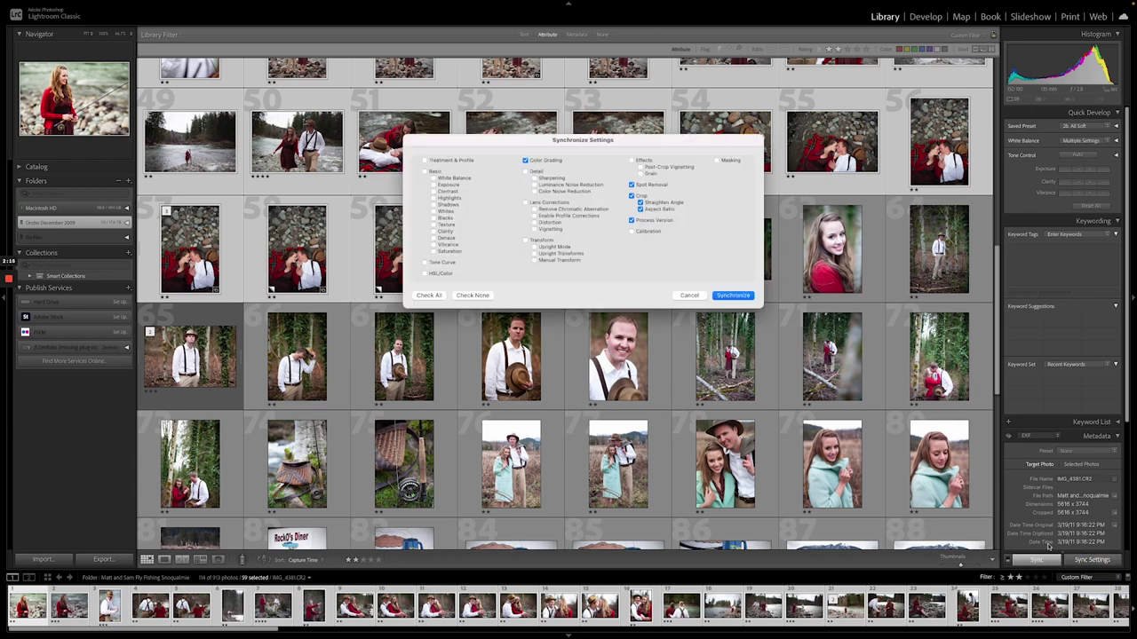
pyautogui.click(431, 296)
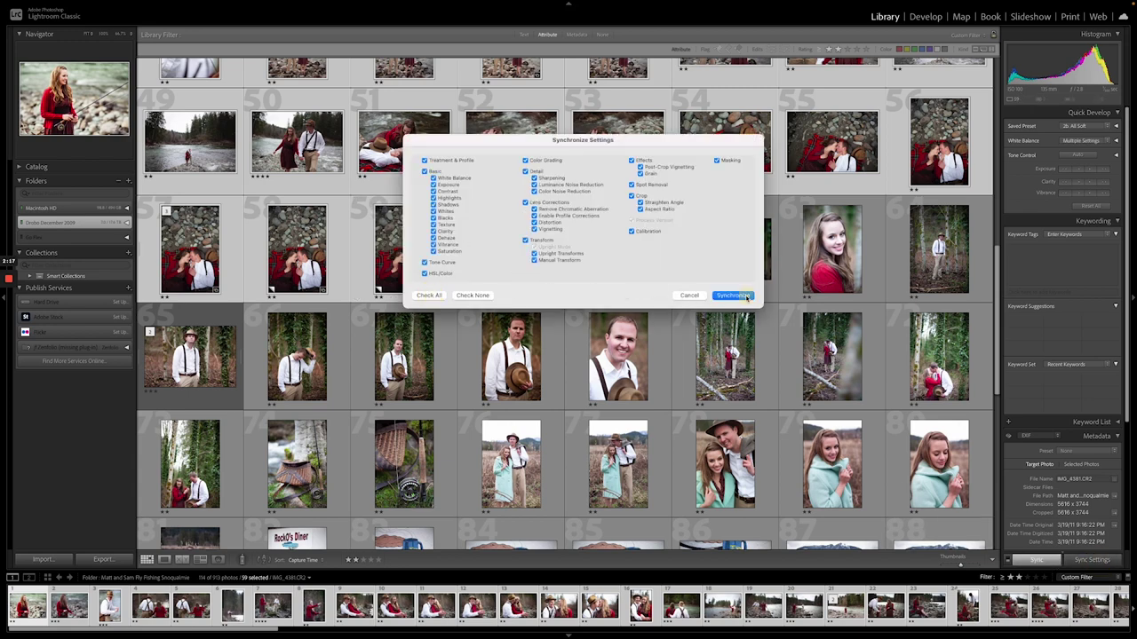
pyautogui.click(734, 296)
pyautogui.scroll(10, 638, 211)
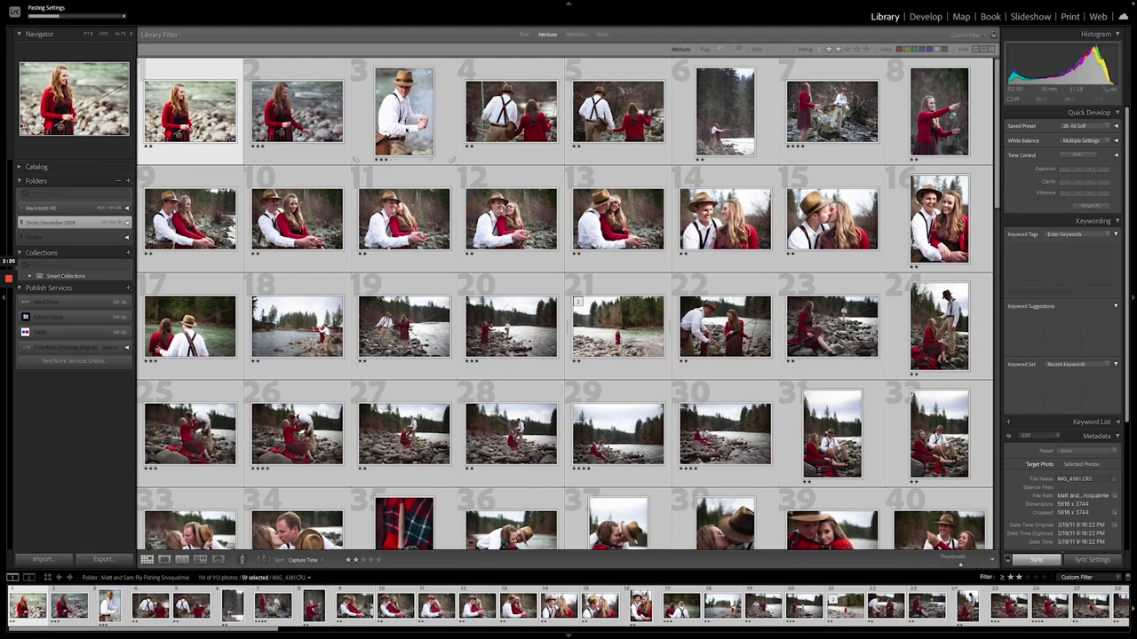
pyautogui.hotkey('ctrl', 'd')
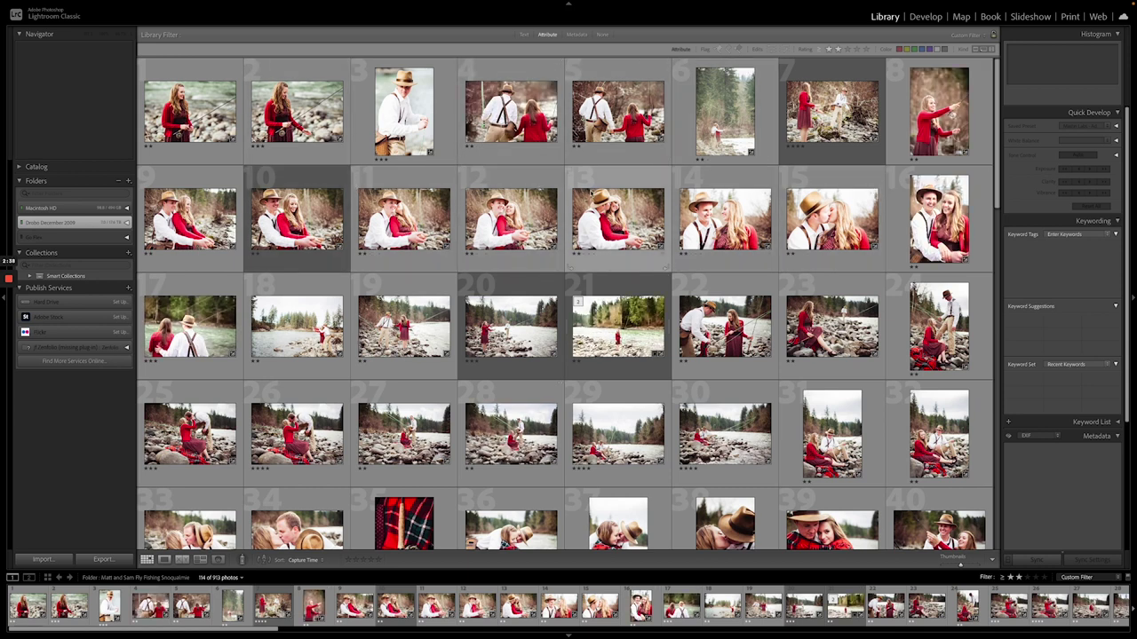
# Enlarge the grid thumbnails and select photo 1 at the top of the shoot.
pyautogui.press('=')
pyautogui.press('=')
pyautogui.press('=')
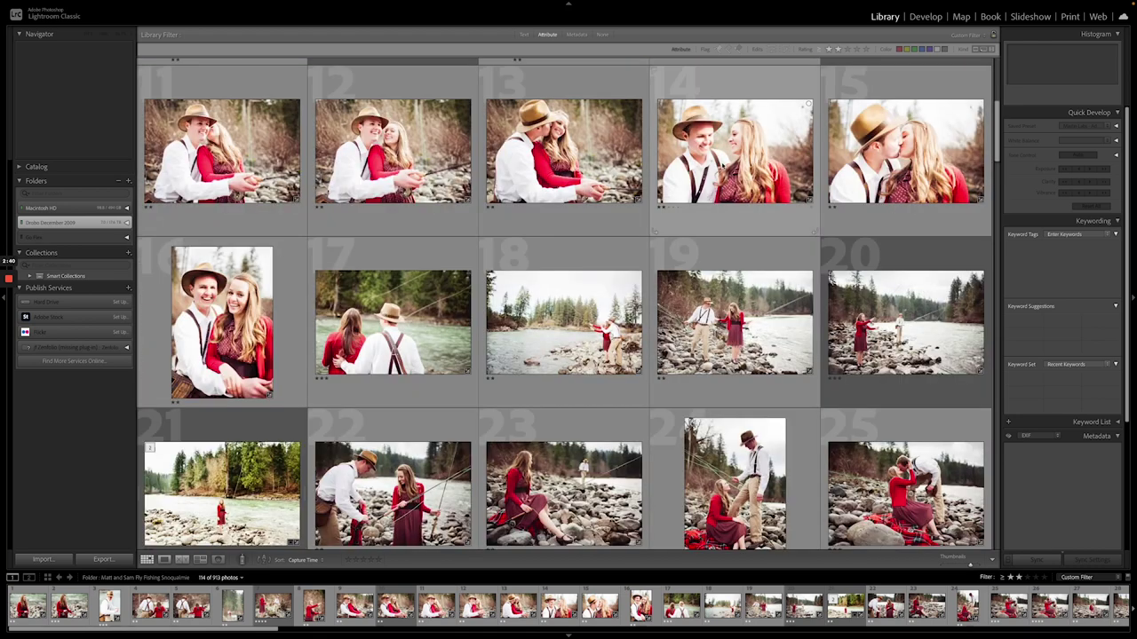
pyautogui.scroll(5, 558, 264)
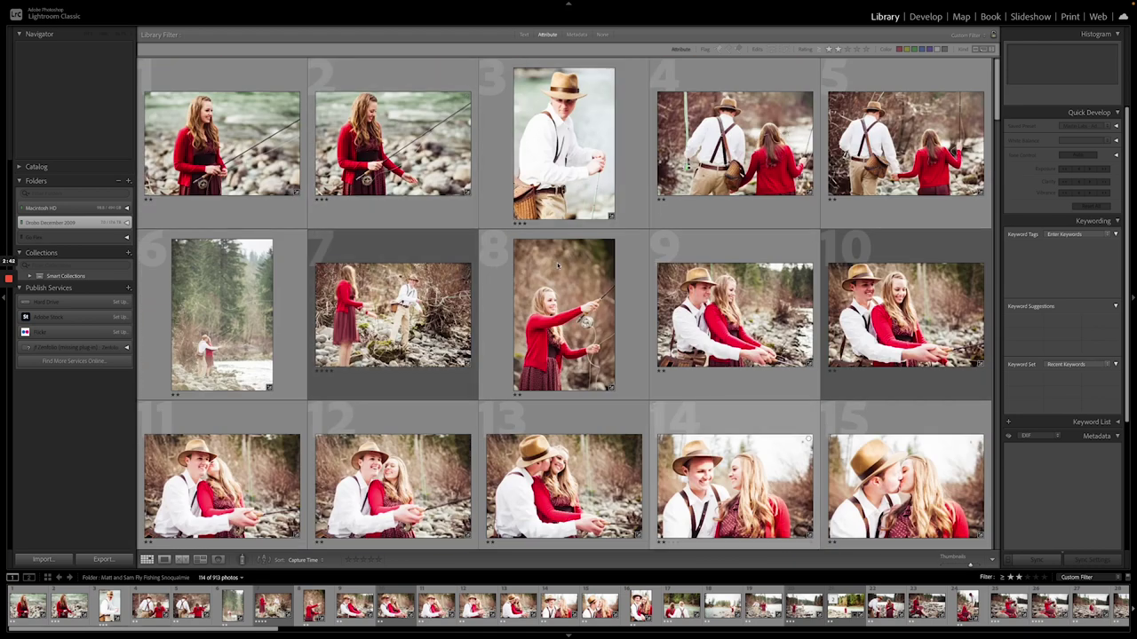
pyautogui.click(241, 175)
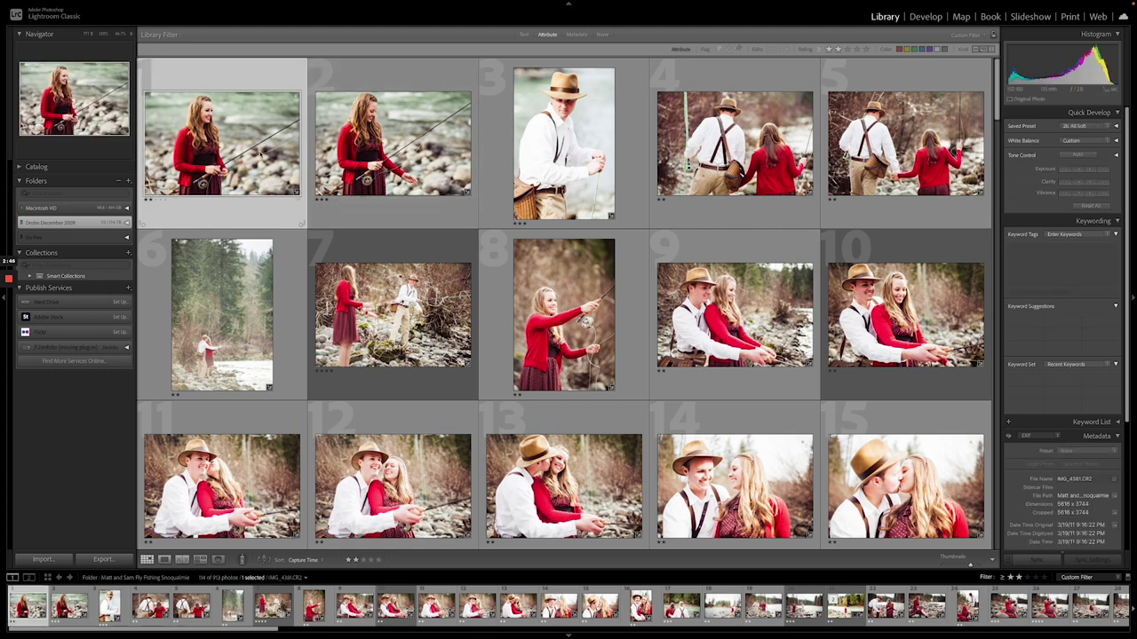
# Open photo 2 in Develop, then darken the man-in-hat photo's exposure.
pyautogui.doubleClick(362, 124)
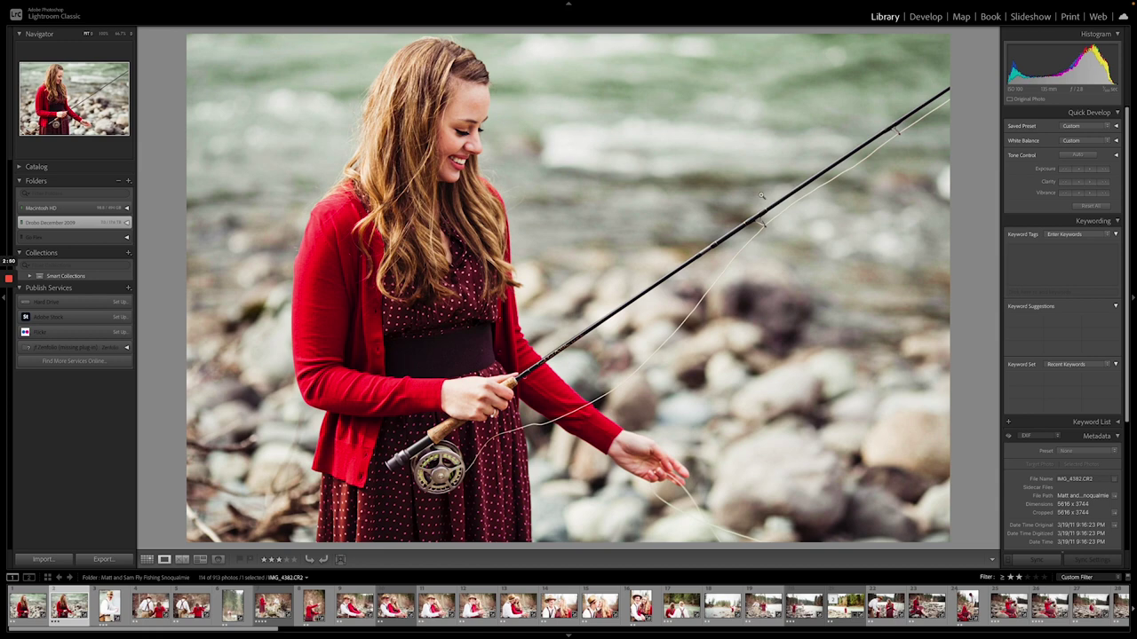
pyautogui.click(929, 16)
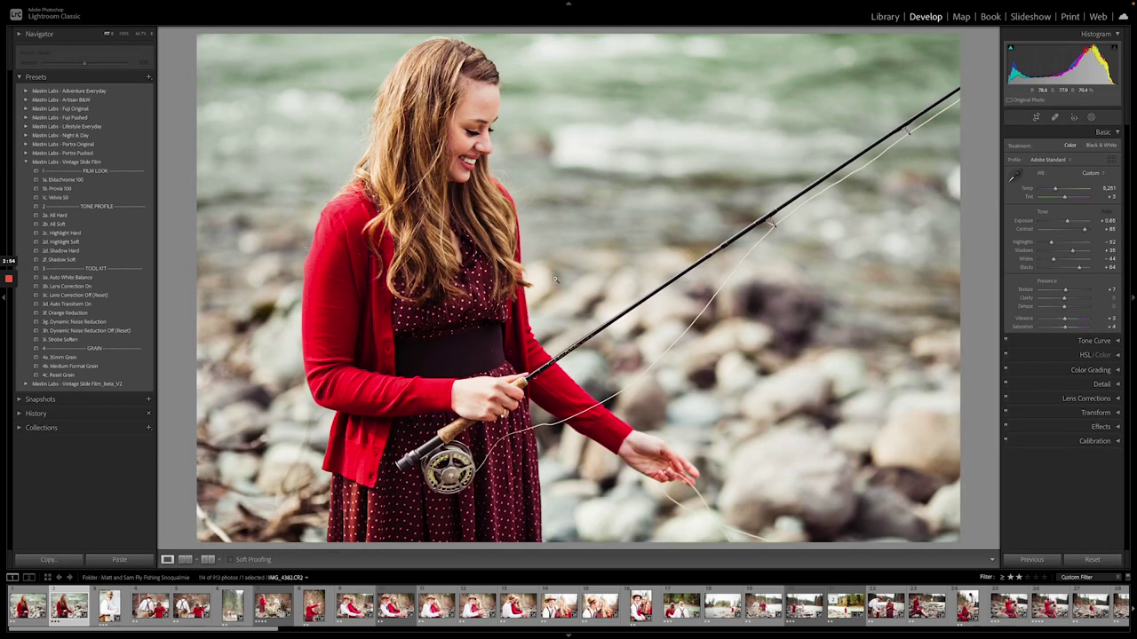
pyautogui.press('Right')
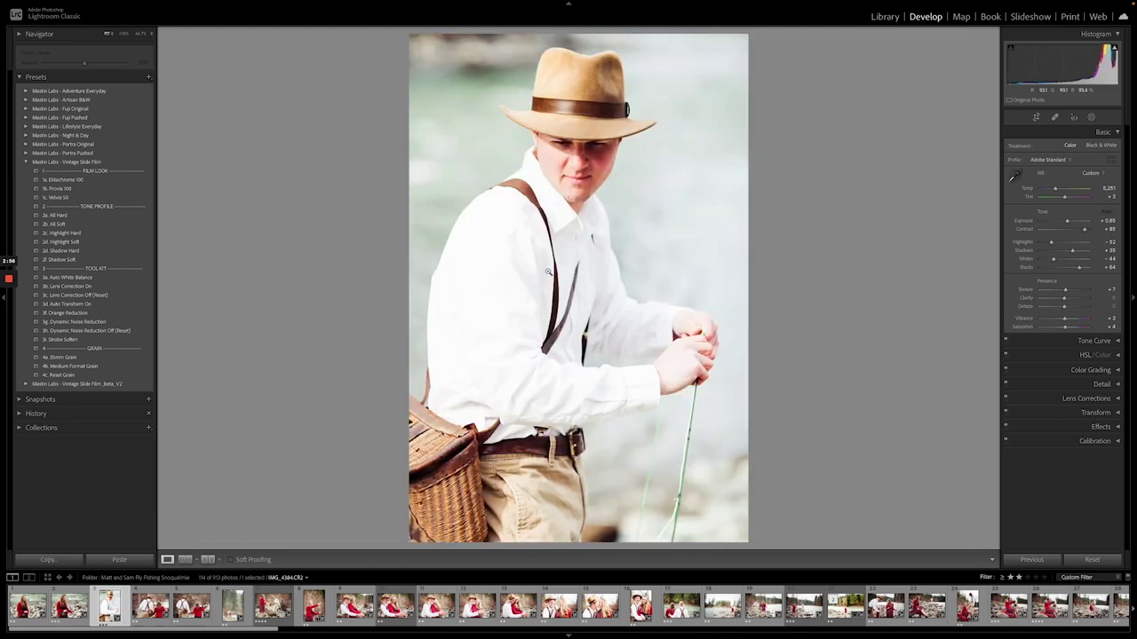
pyautogui.doubleClick(1066, 223)
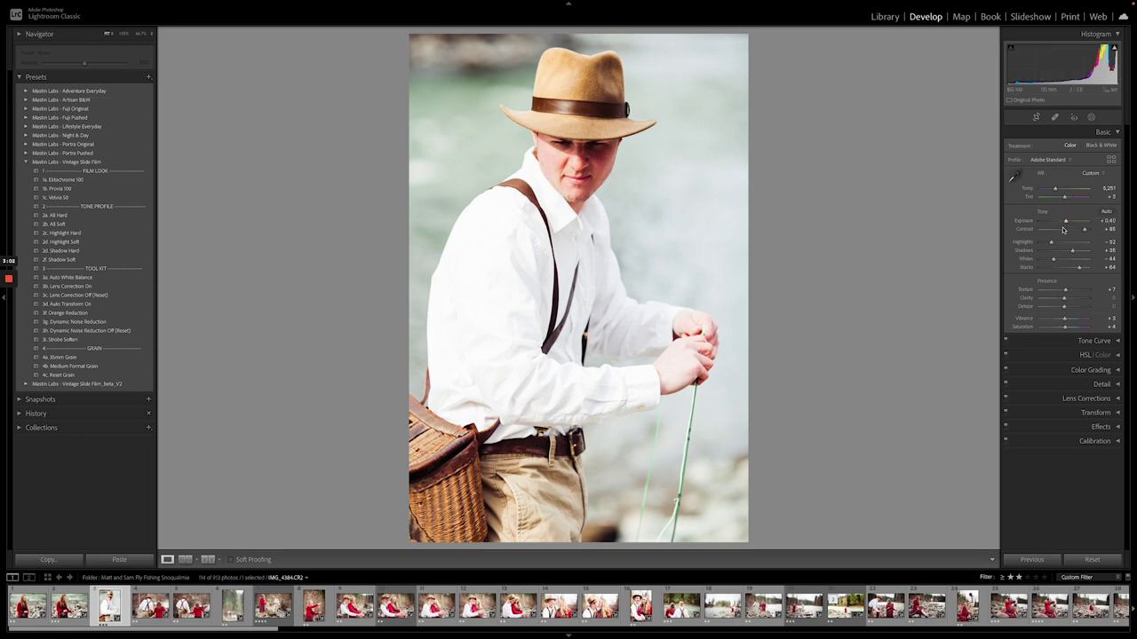
# On the forest river shot, apply the 2a. All Hard preset and reset exposure to zero.
pyautogui.press('Right')
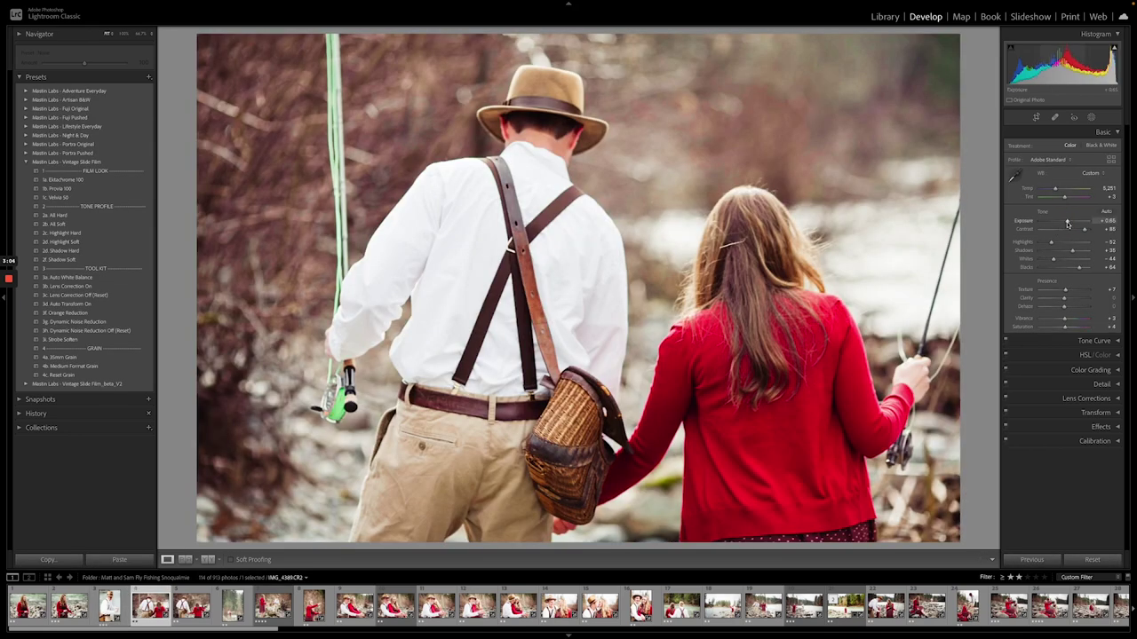
pyautogui.press('Right')
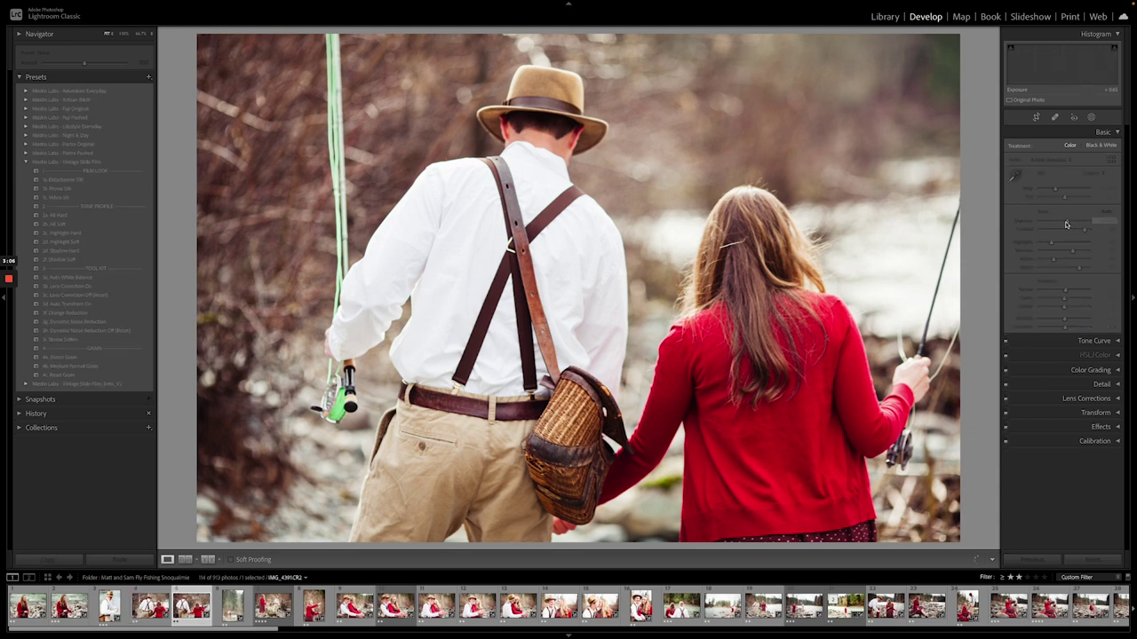
pyautogui.press('Right')
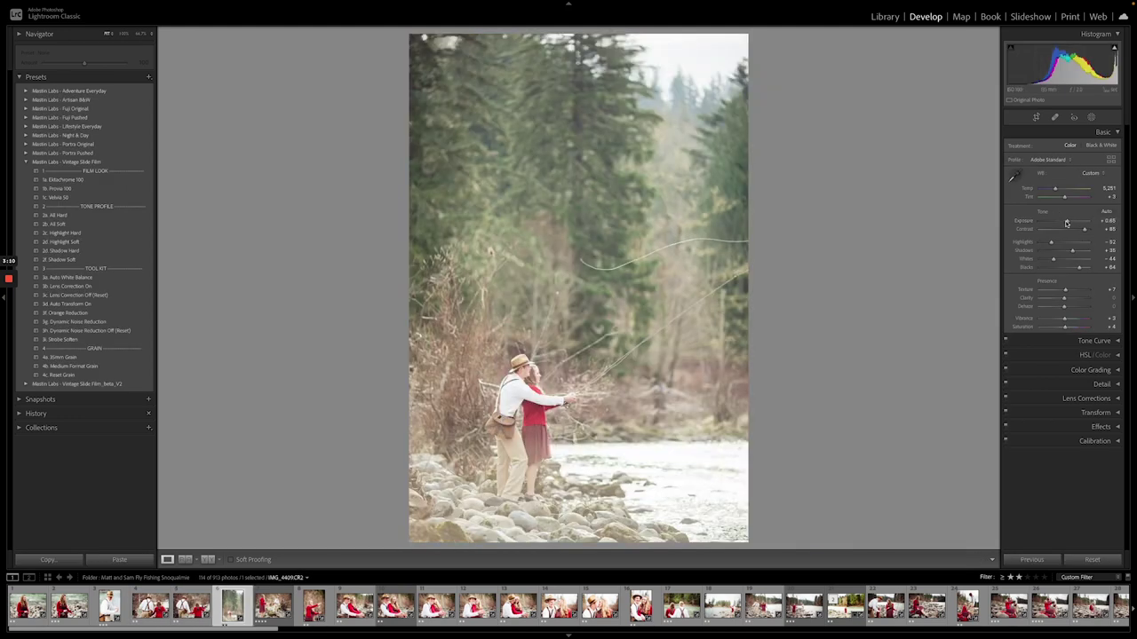
pyautogui.click(1068, 223)
pyautogui.moveTo(1069, 223); pyautogui.dragTo(1064, 223)
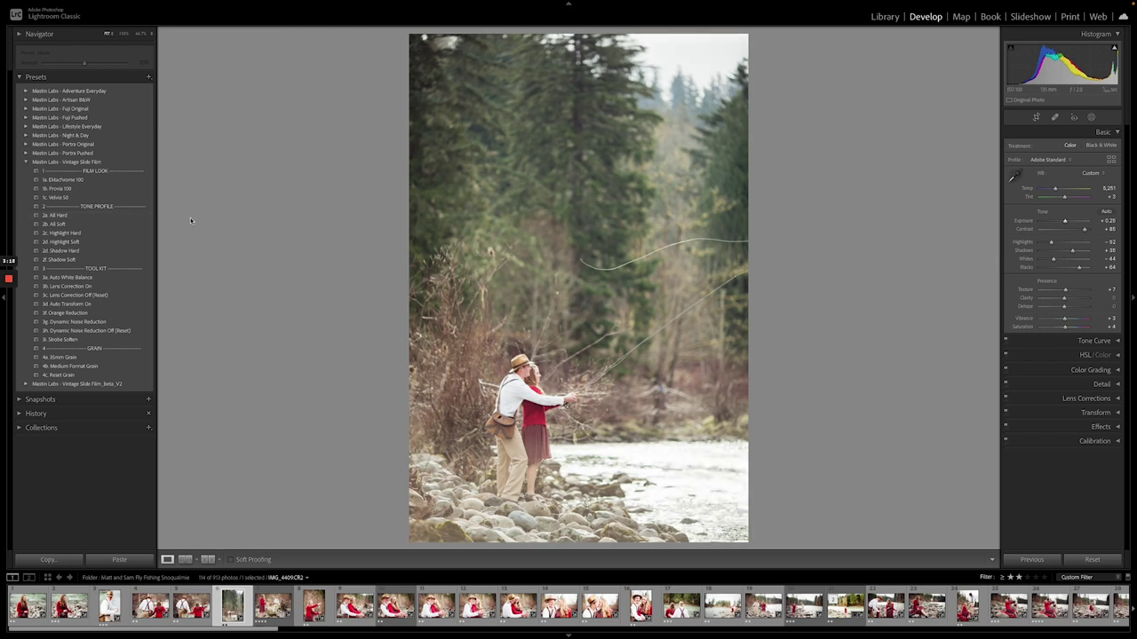
pyautogui.click(121, 215)
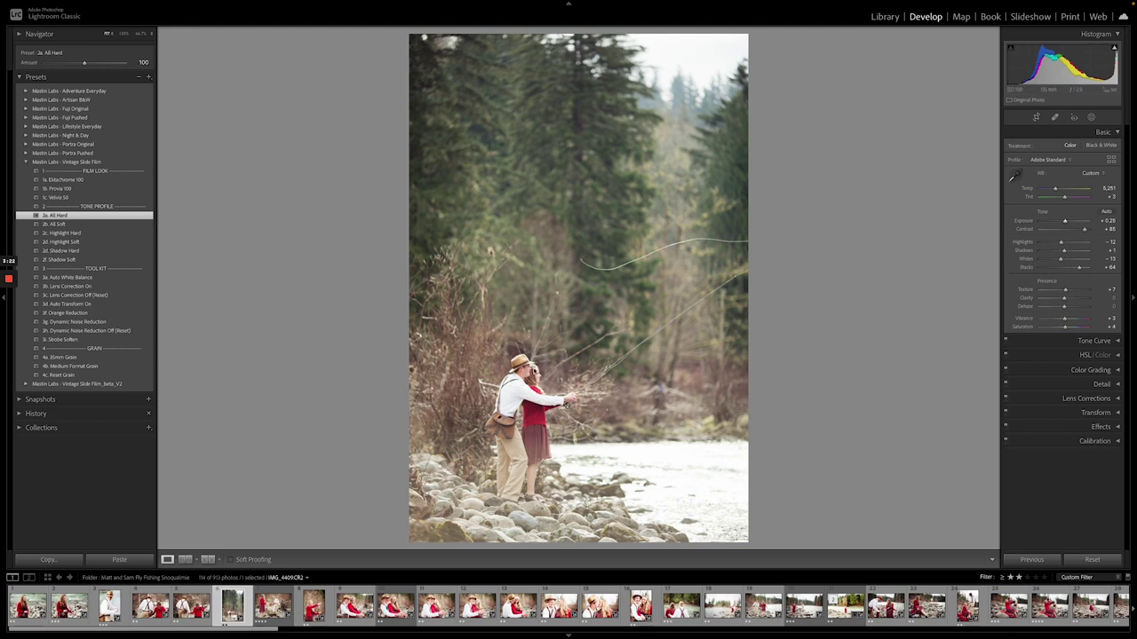
pyautogui.doubleClick(1065, 223)
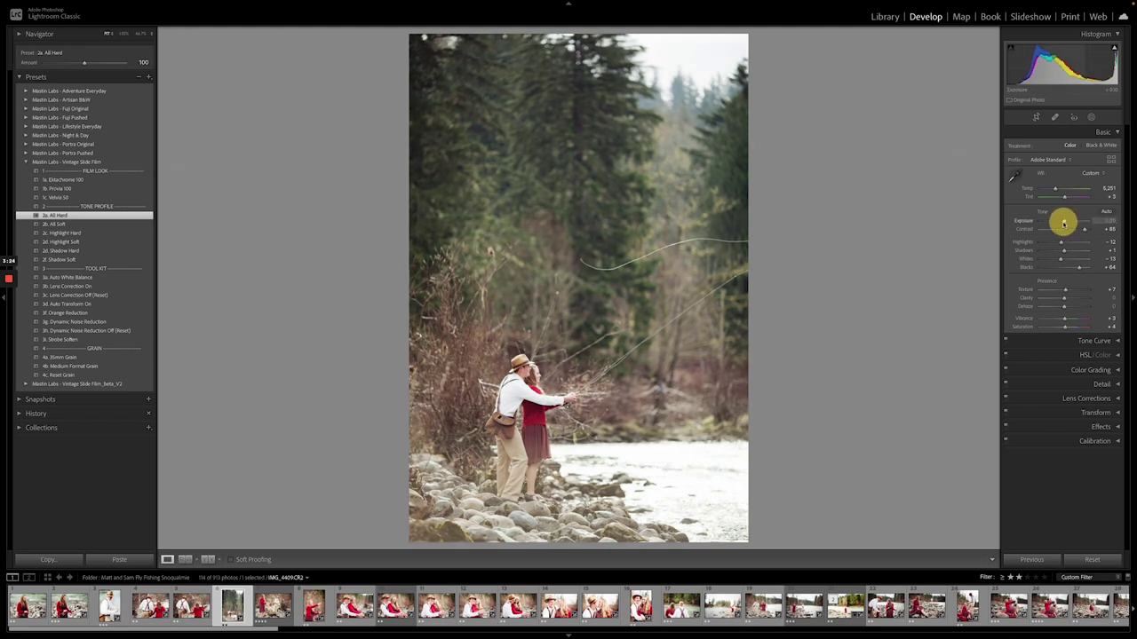
# Lower the next couple photo's exposure to about +0.35 and apply 3b. Lens Correction On.
pyautogui.press('Right')
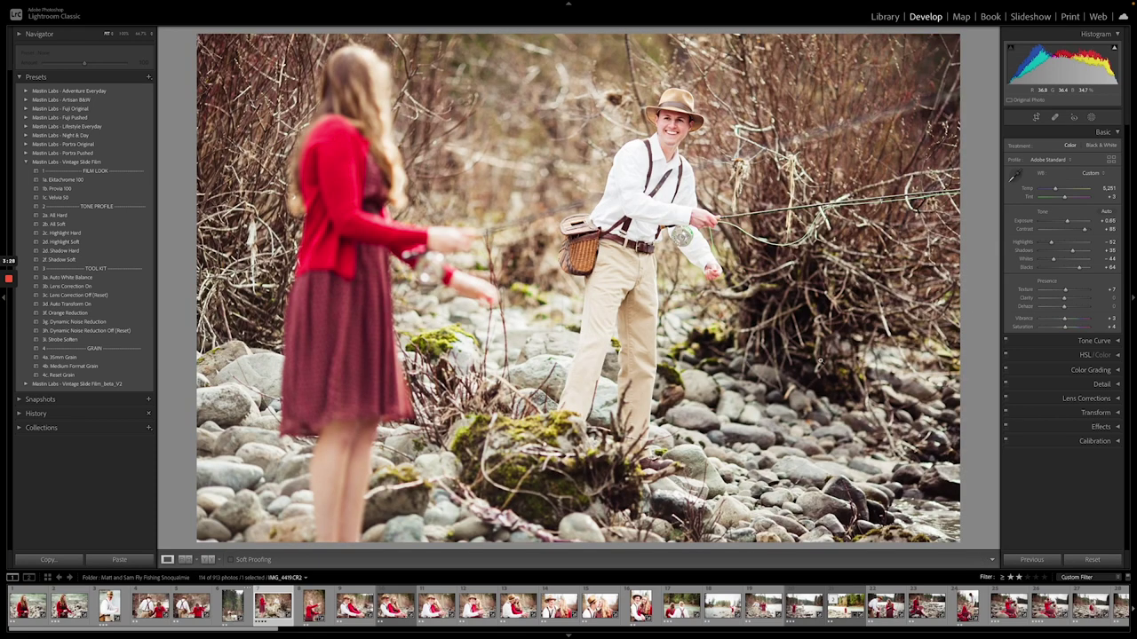
pyautogui.moveTo(1068, 222); pyautogui.dragTo(1065, 222)
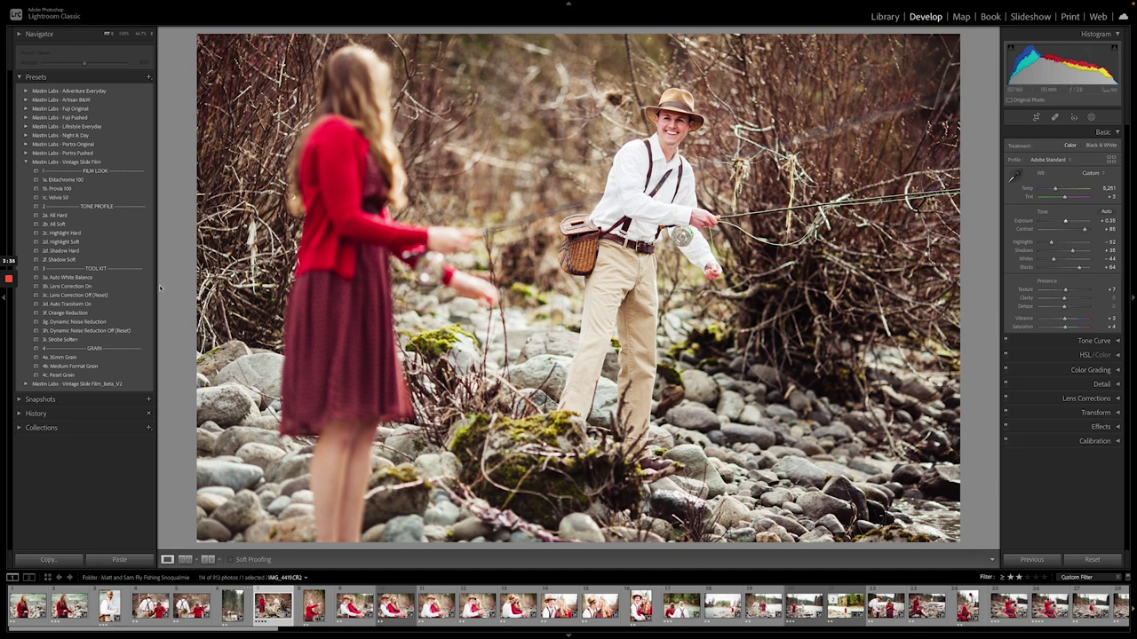
pyautogui.click(117, 288)
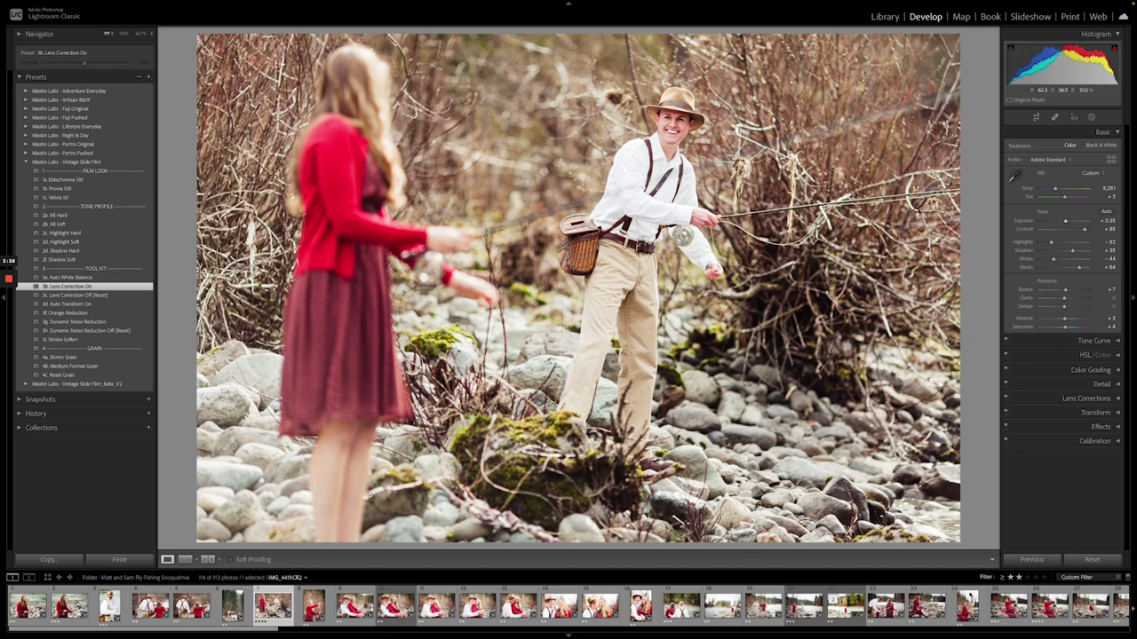
# In Library Grid, select 53 photos and synchronize the couple photo's settings onto them.
pyautogui.click(884, 17)
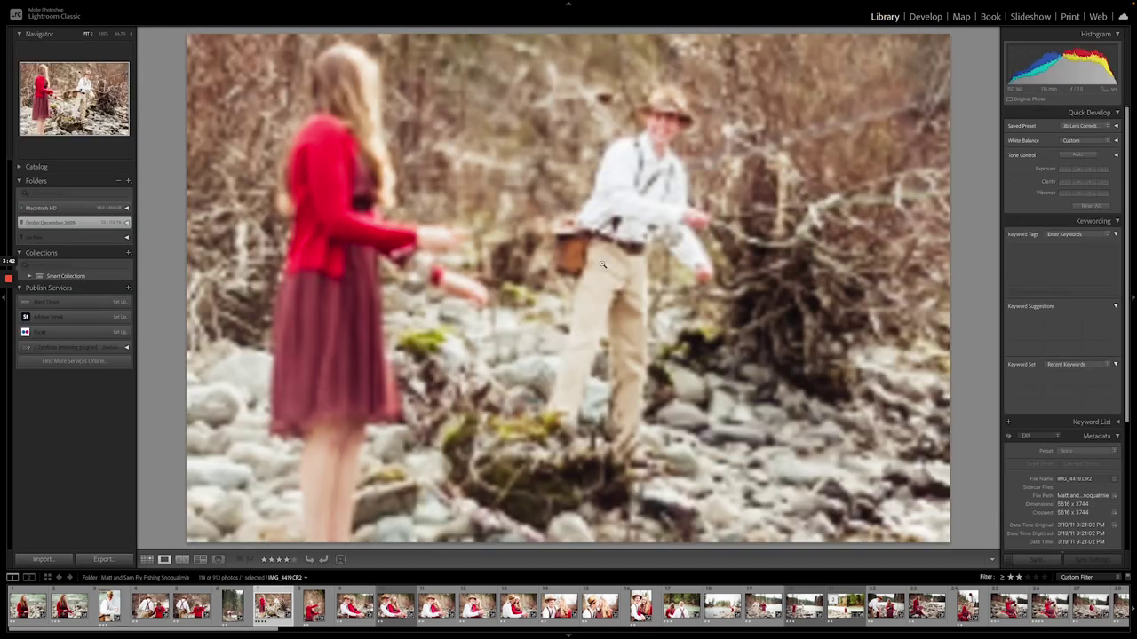
pyautogui.press('g')
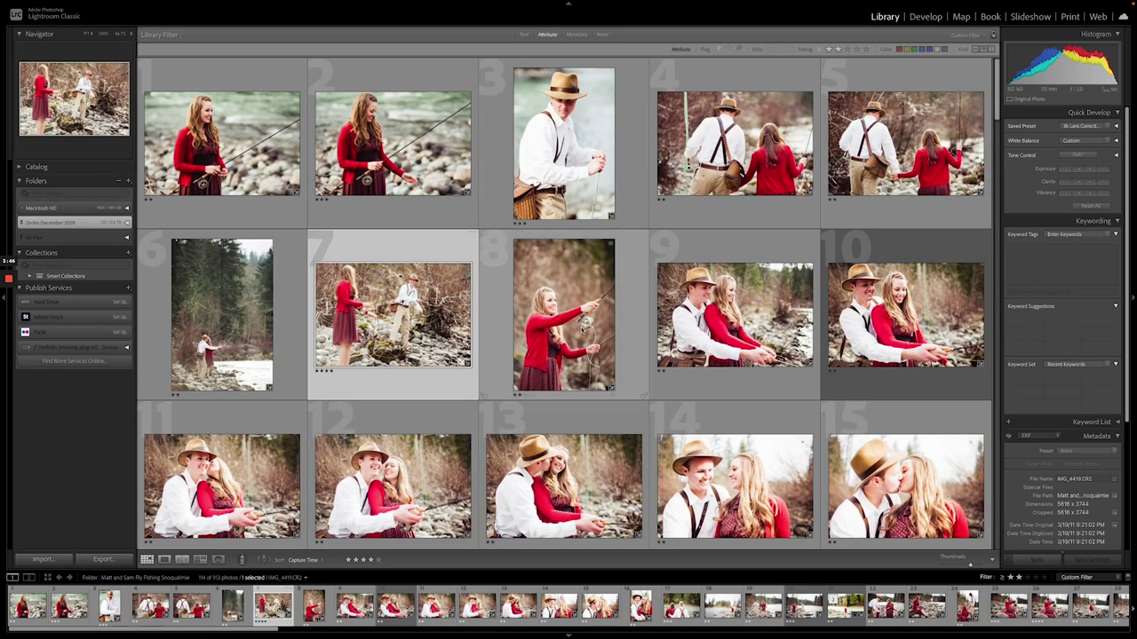
pyautogui.scroll(-10, 571, 329)
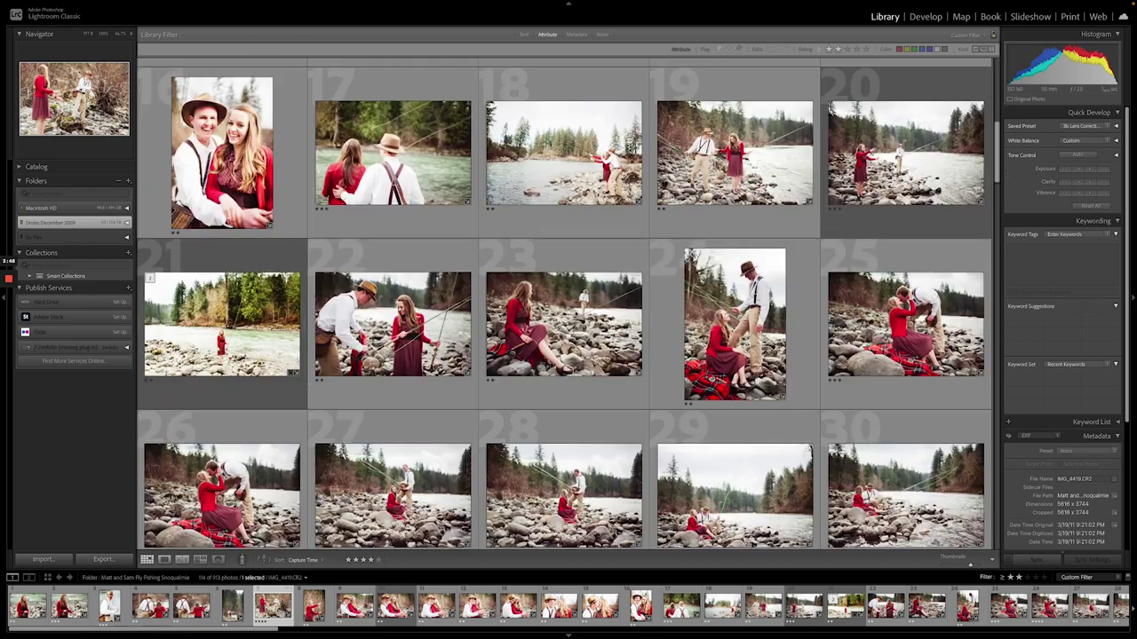
pyautogui.scroll(-15, 571, 329)
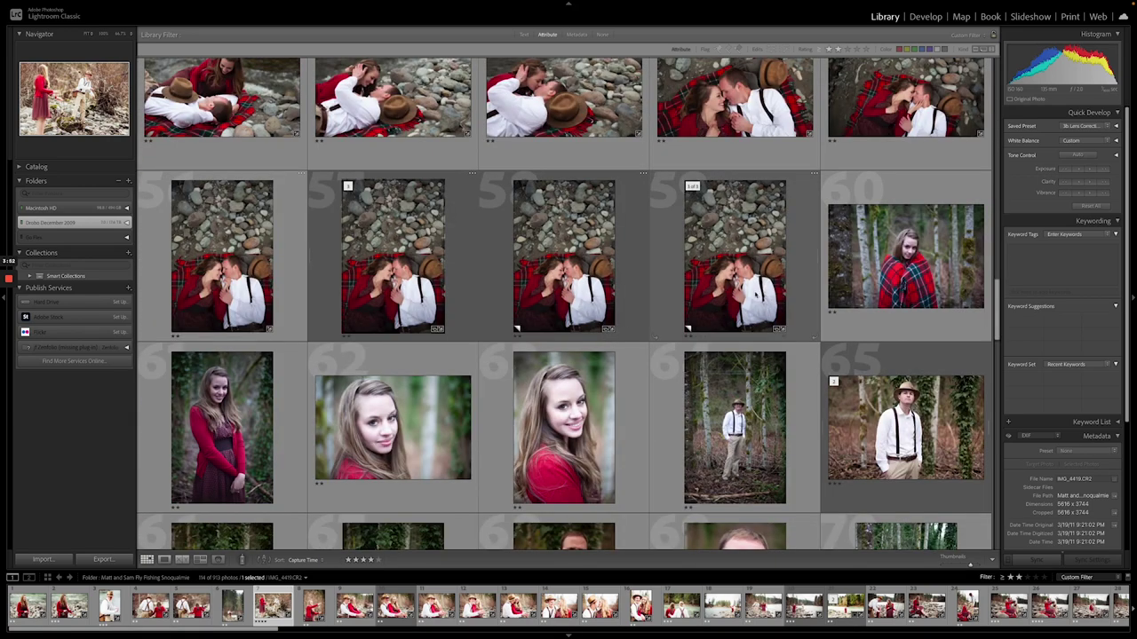
pyautogui.keyDown('shift'); pyautogui.click(746, 295); pyautogui.keyUp('shift')
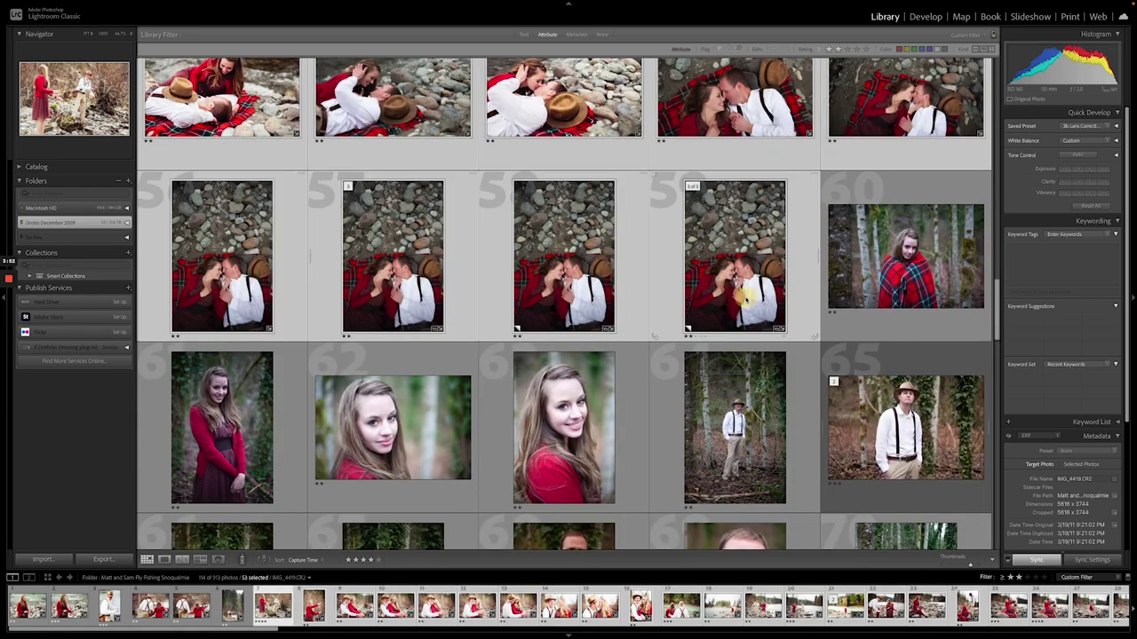
pyautogui.click(1085, 560)
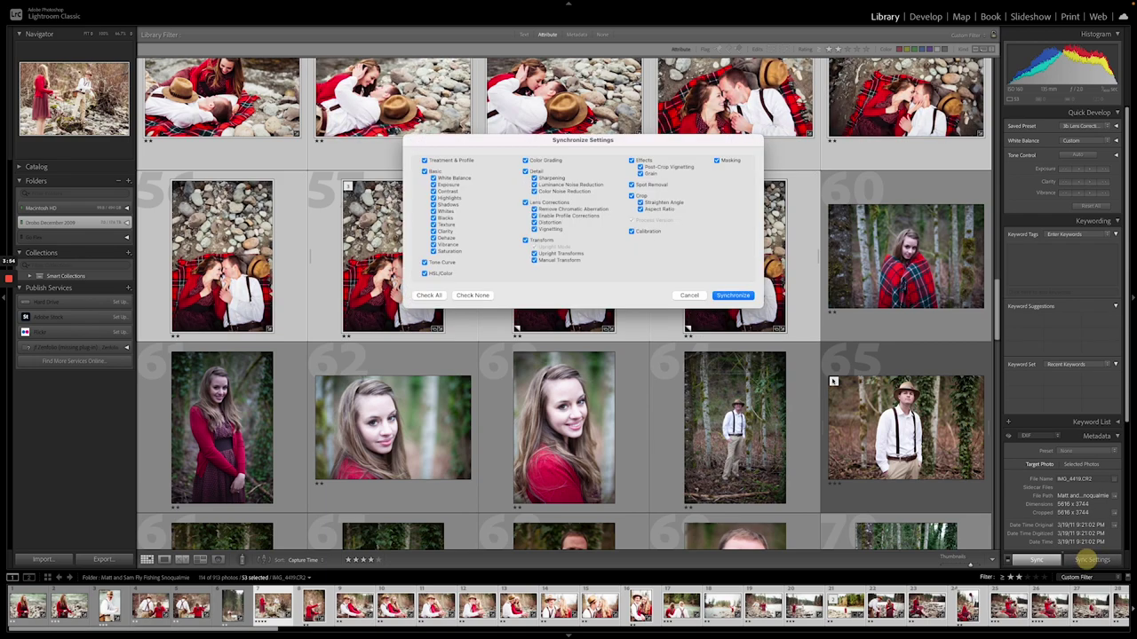
pyautogui.click(734, 295)
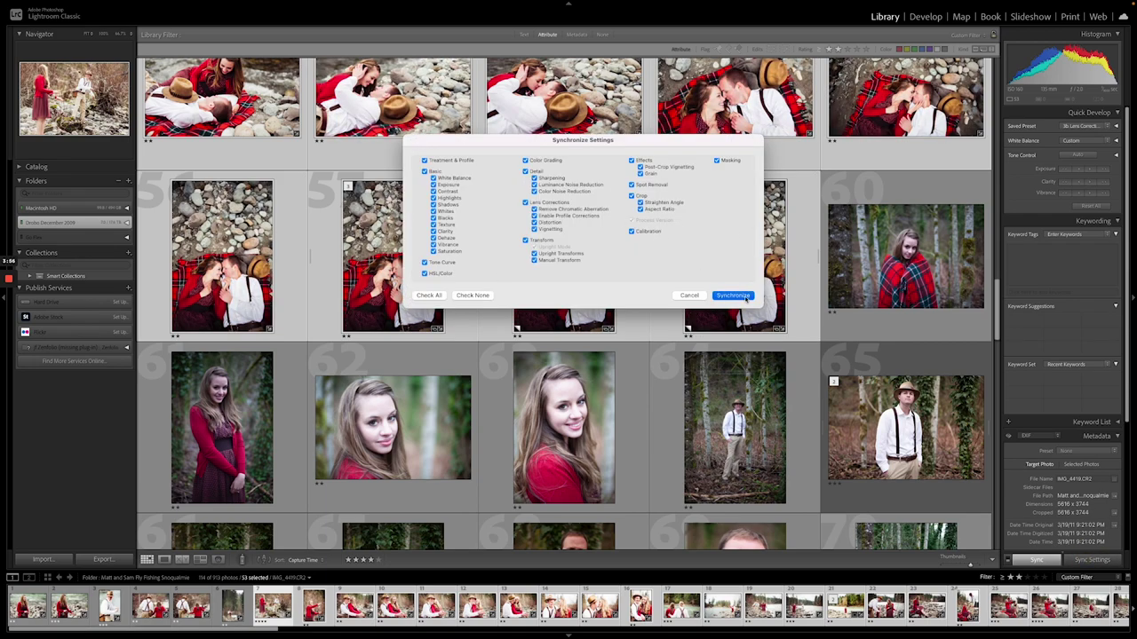
# Narrow the selection to only photo 7, the rocky-shore couple shot.
pyautogui.scroll(8, 866, 155)
pyautogui.scroll(13, 866, 156)
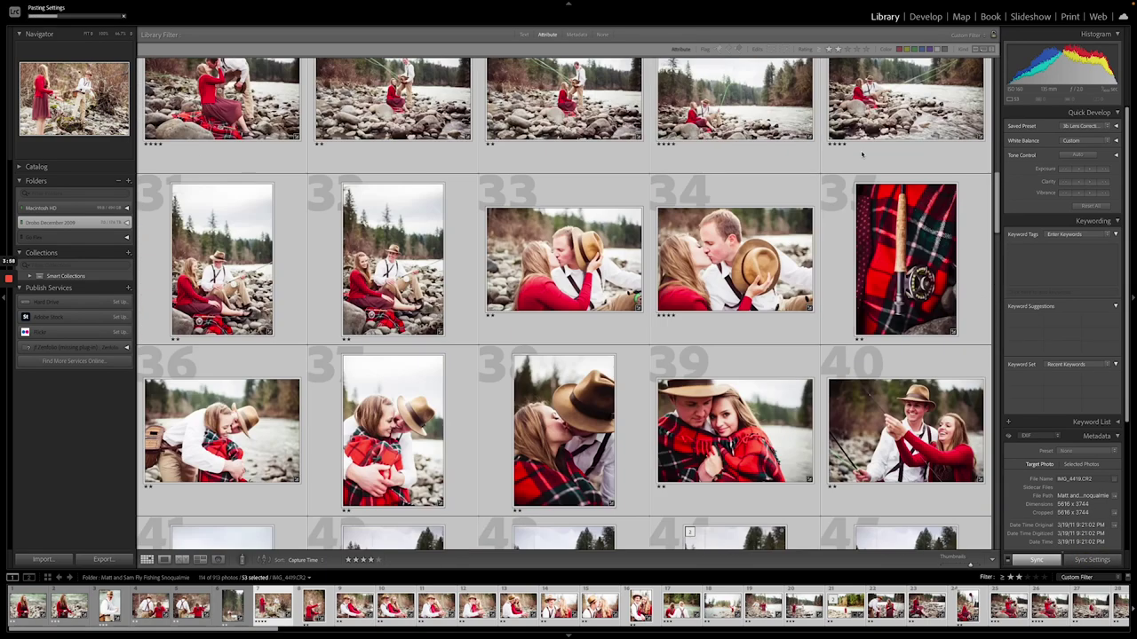
pyautogui.scroll(5, 709, 119)
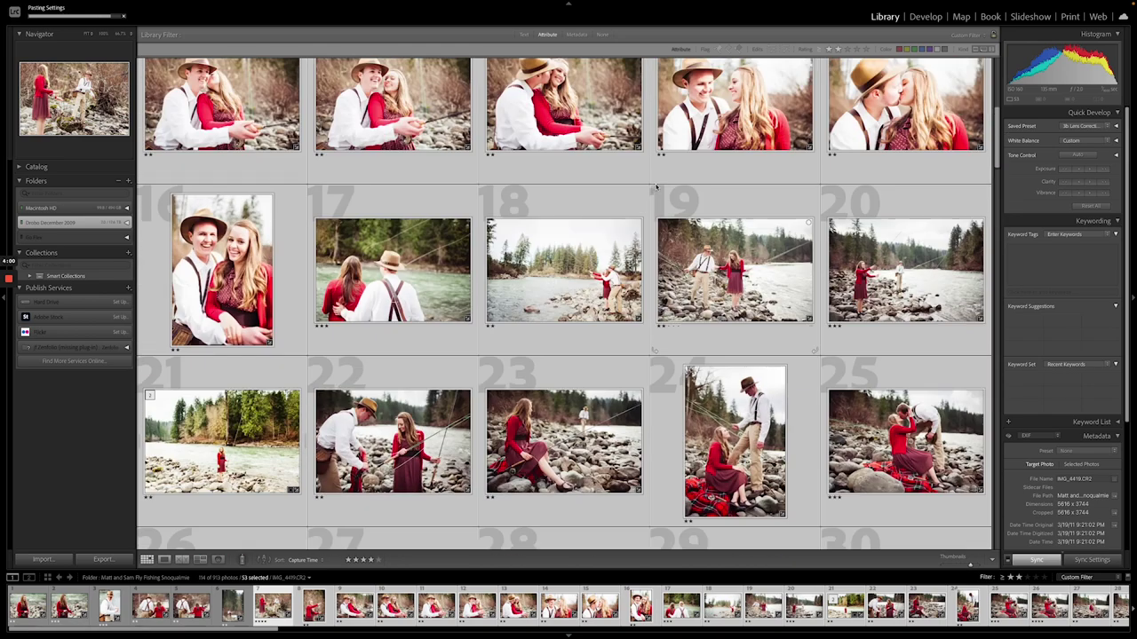
pyautogui.click(260, 344)
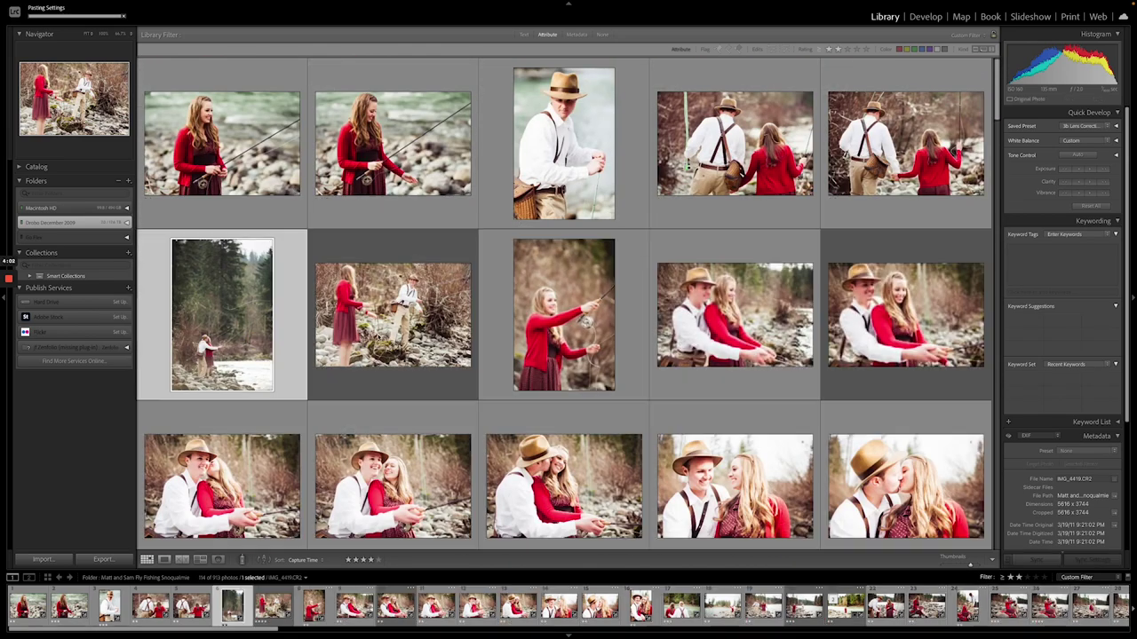
pyautogui.click(378, 335)
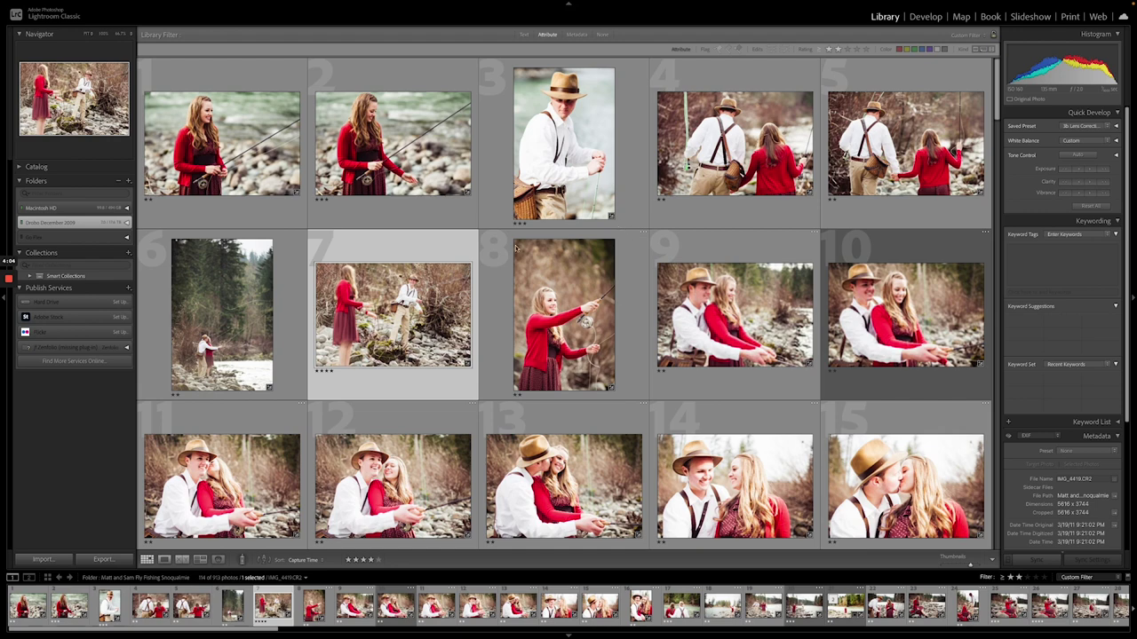
# Lower the woman-casting photo's exposure to about +0.05 in Develop, then advance to the next photo.
pyautogui.press('e')
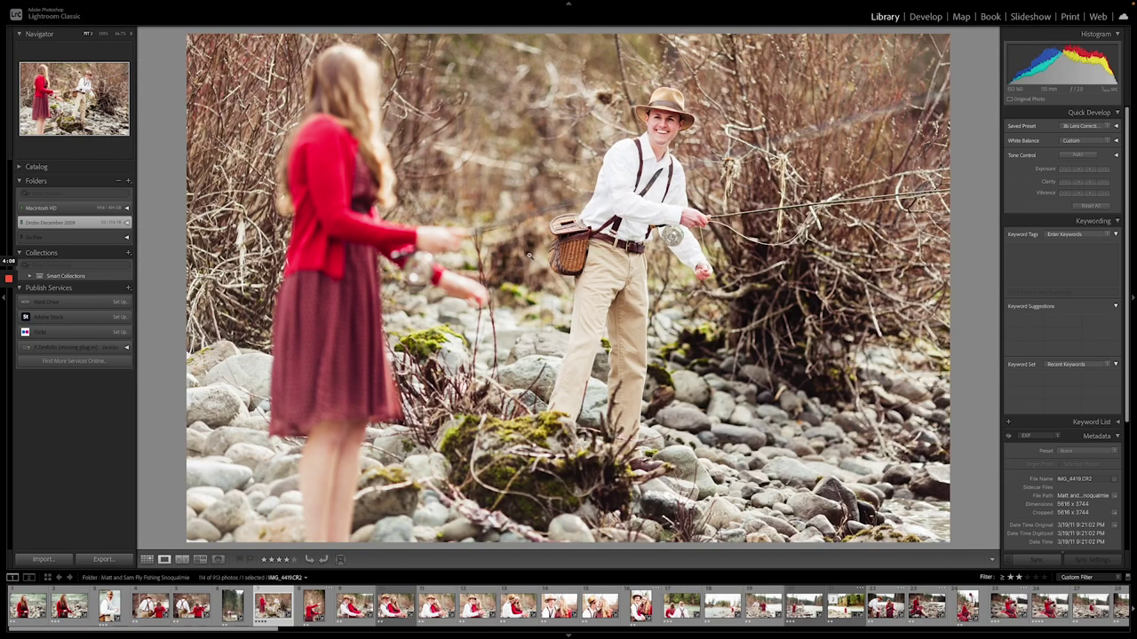
pyautogui.press('Right')
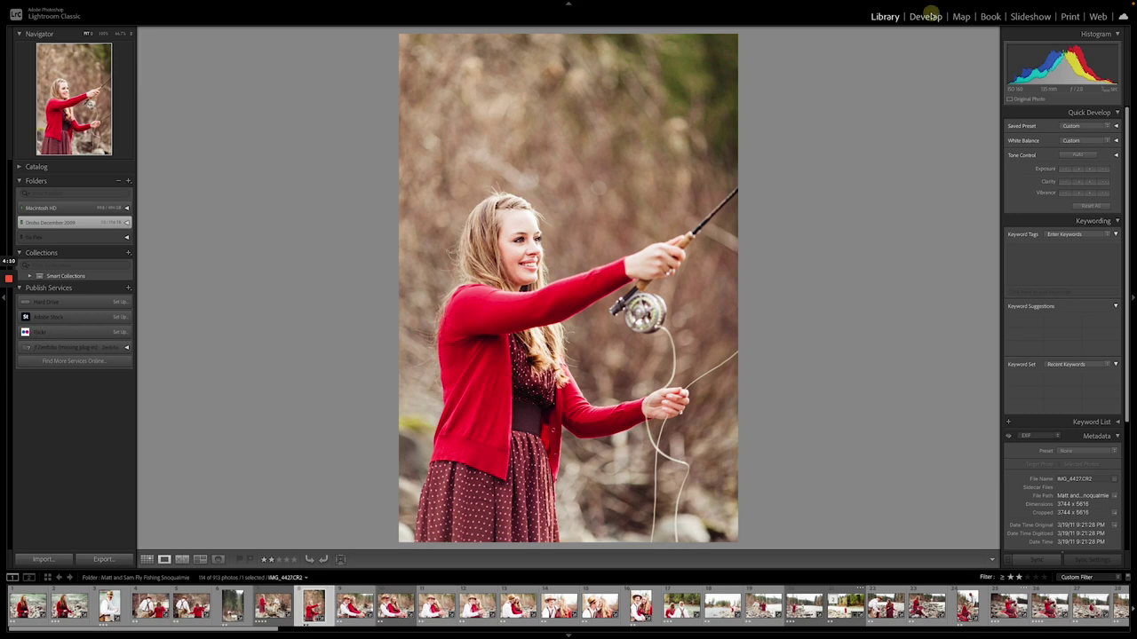
pyautogui.click(925, 16)
pyautogui.moveTo(1066, 225); pyautogui.dragTo(1064, 223)
pyautogui.press('Right')
pyautogui.press('Right')
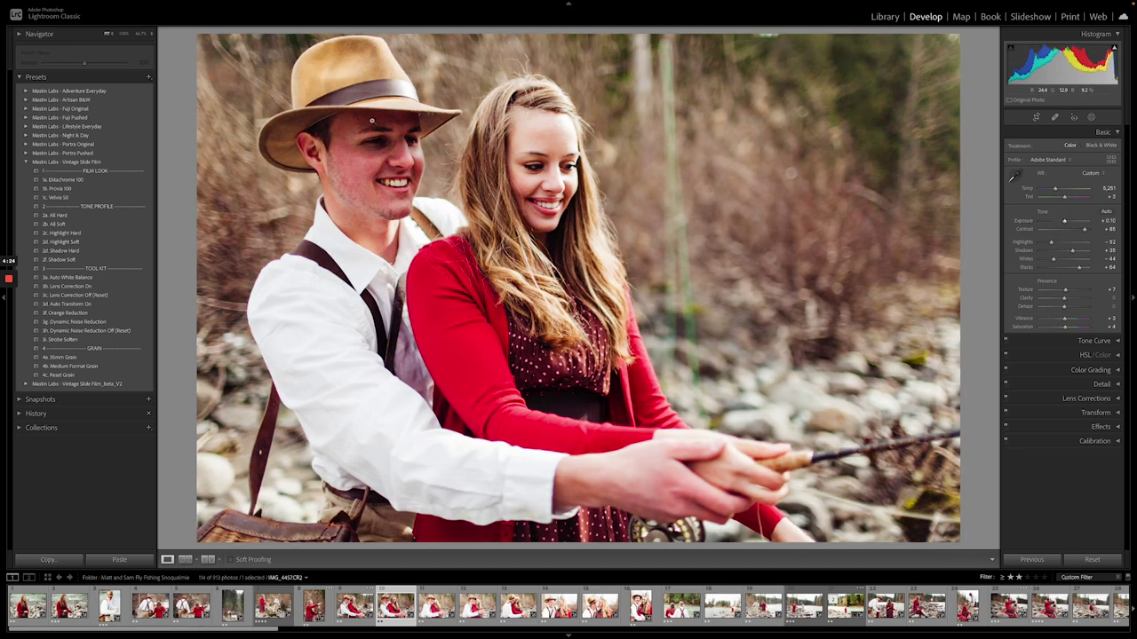
# Apply the 3i. Strobe Soften preset and paste the previous settings onto the next two photos.
pyautogui.click(115, 341)
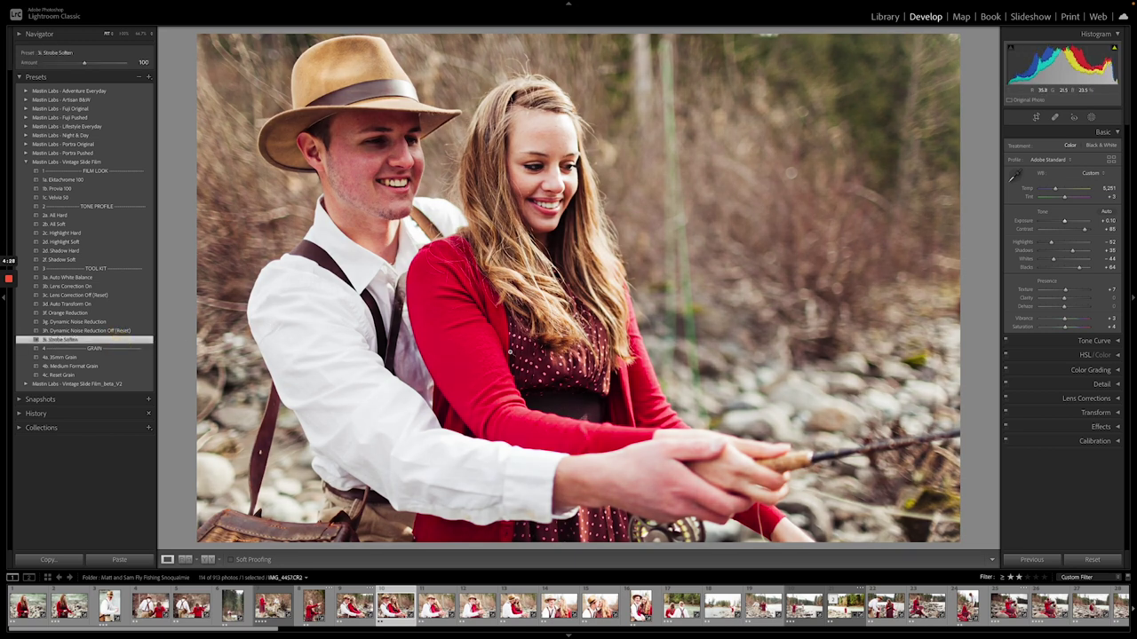
pyautogui.press('Right')
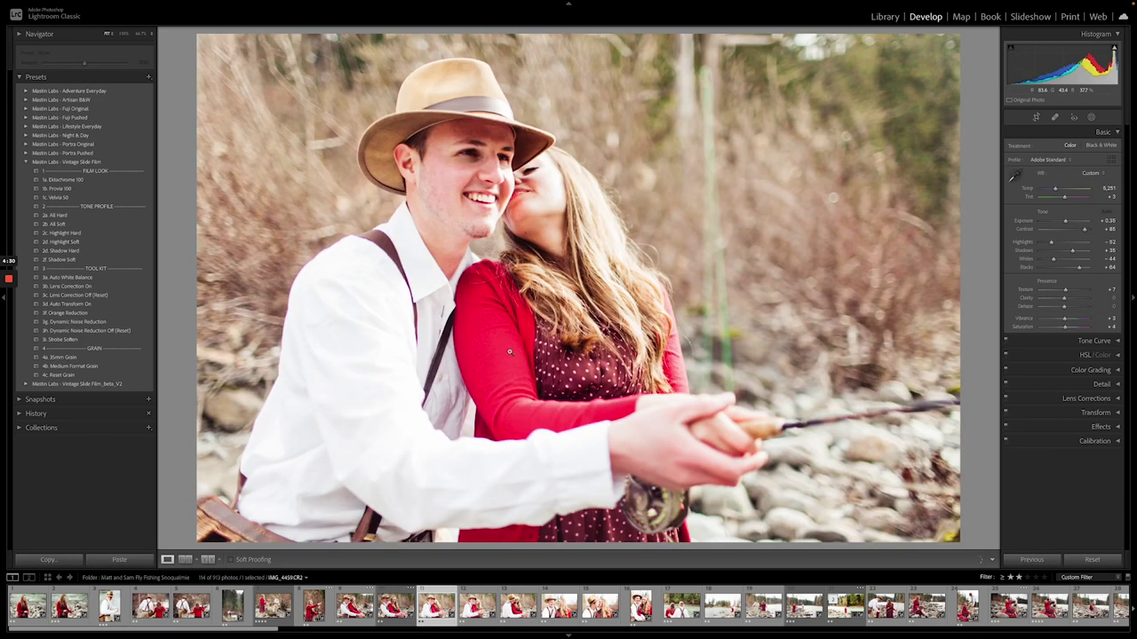
pyautogui.click(1029, 561)
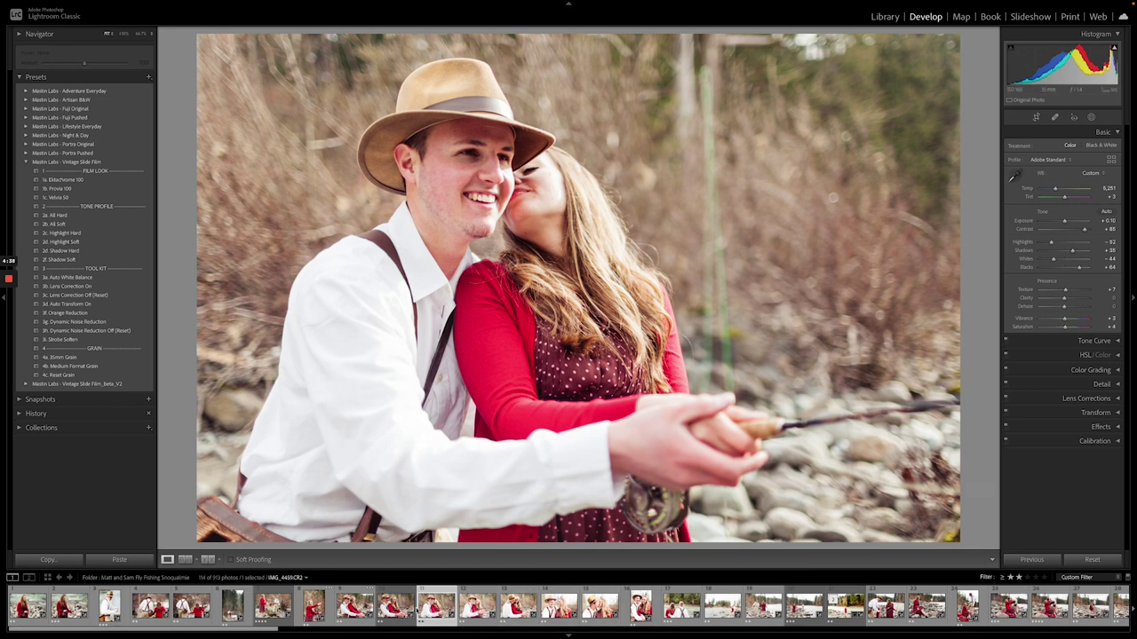
pyautogui.click(477, 607)
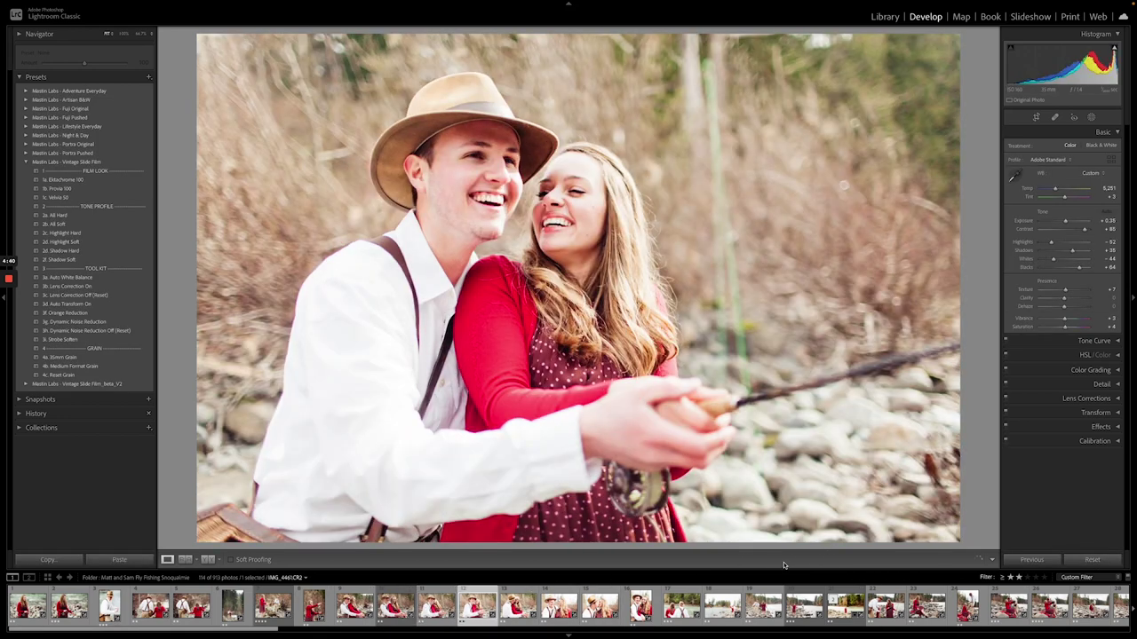
pyautogui.click(1032, 561)
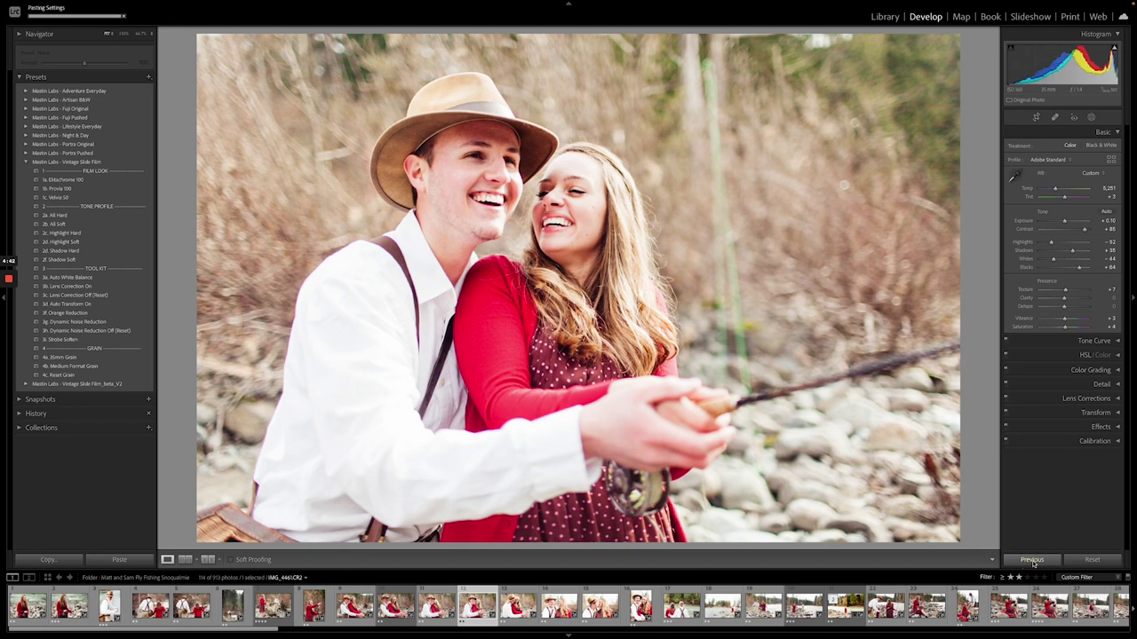
# Paste the previous settings onto two more photos and slightly darken the smiling couple portrait.
pyautogui.press('Right')
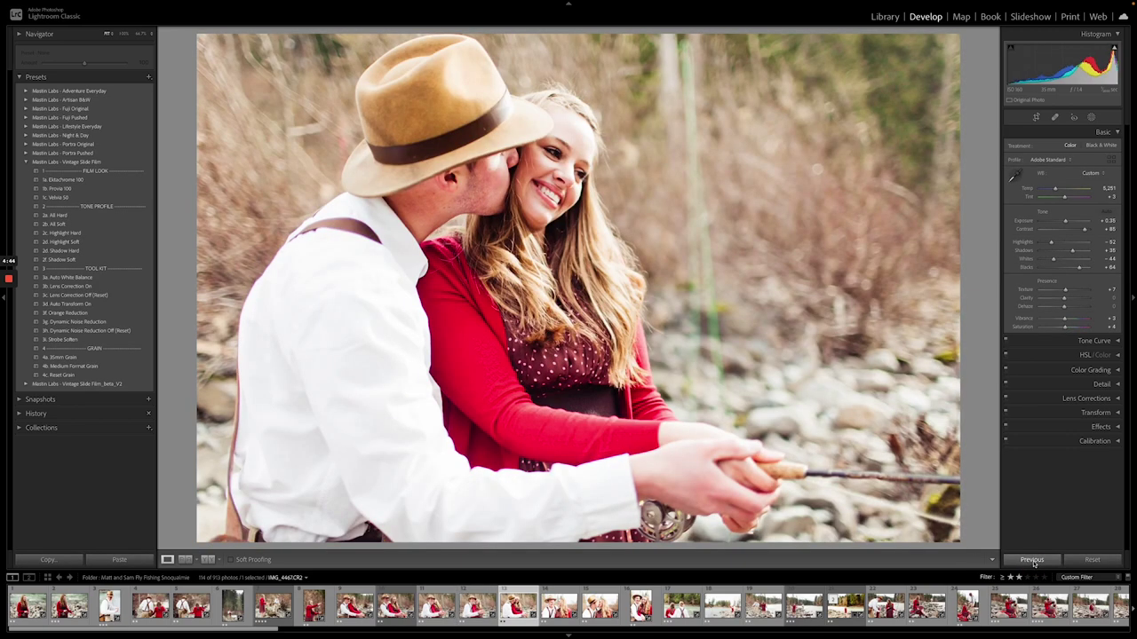
pyautogui.click(1032, 560)
pyautogui.press('Right')
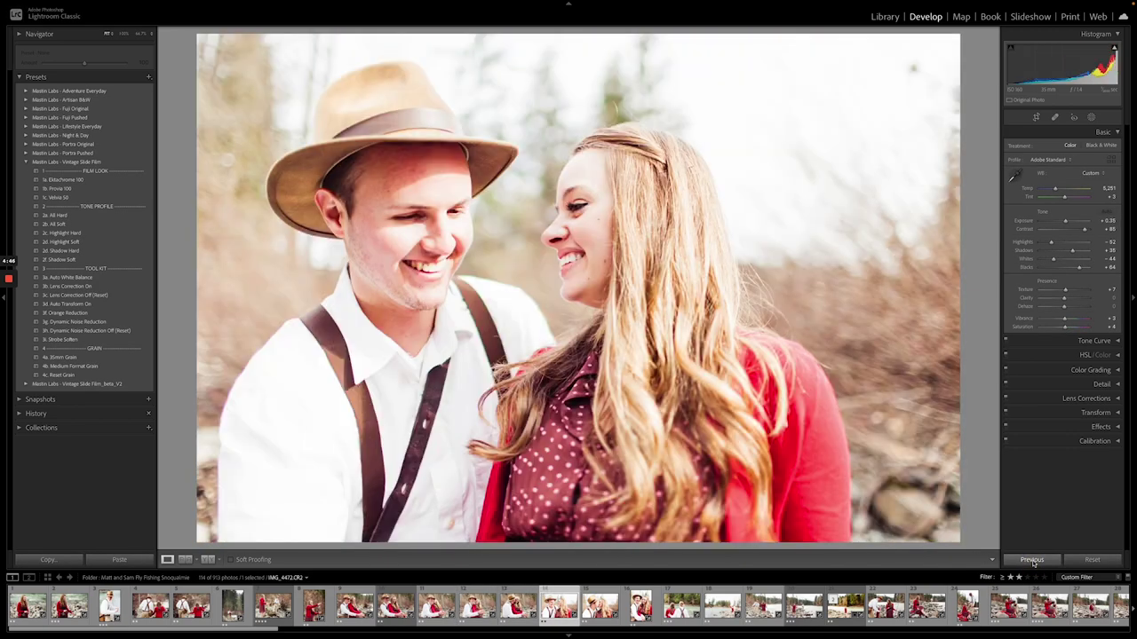
pyautogui.click(1032, 560)
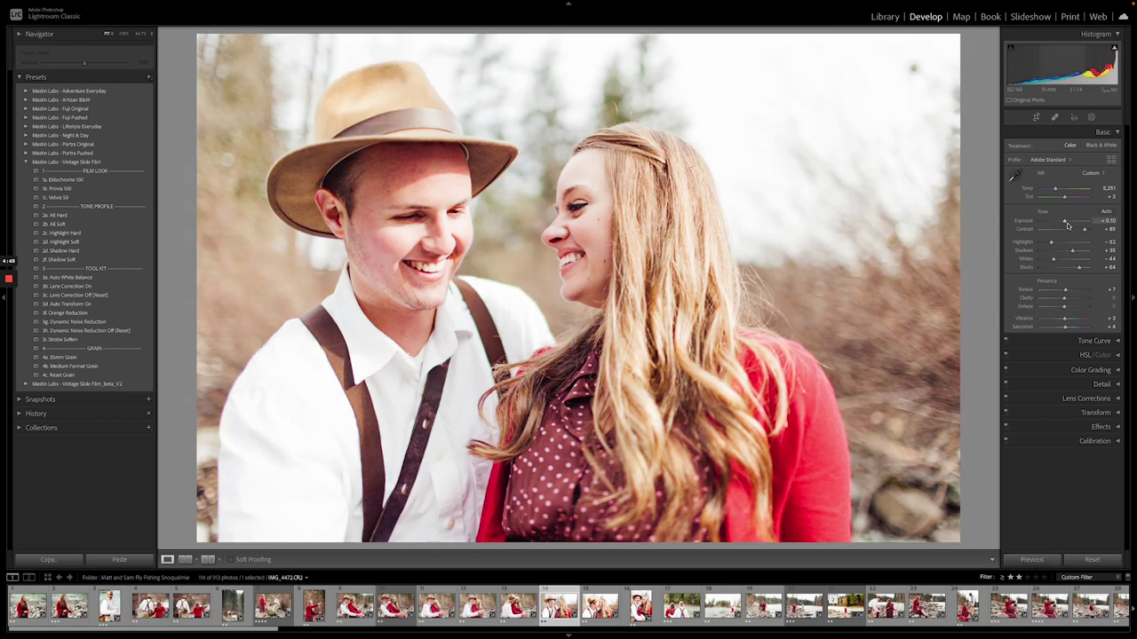
pyautogui.moveTo(1068, 225); pyautogui.dragTo(1064, 224)
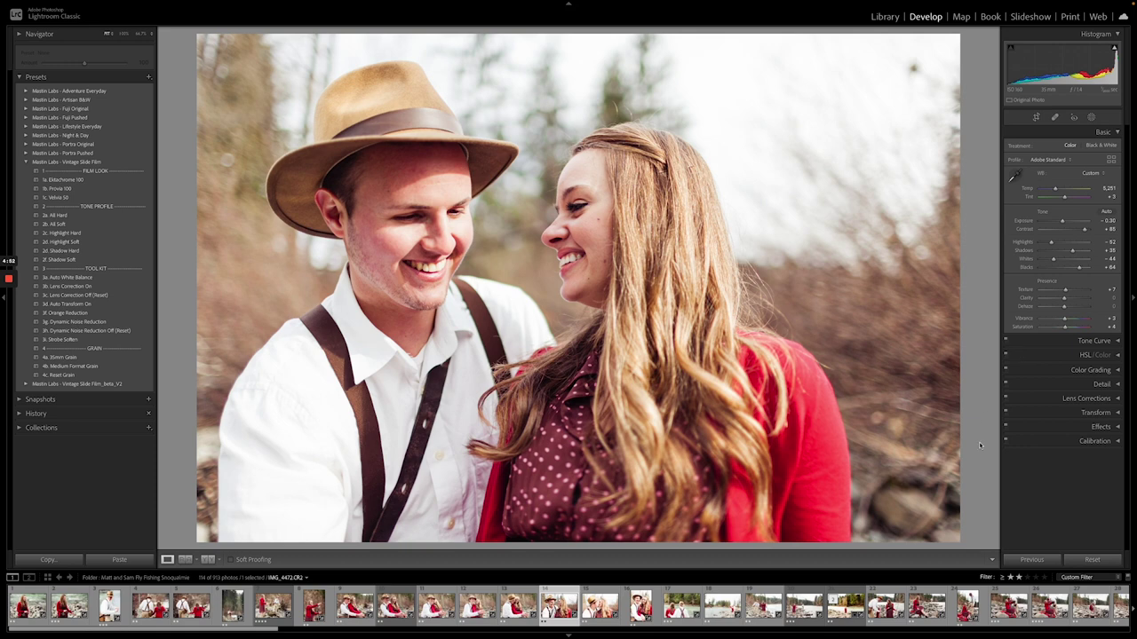
# Carry the previous settings onto the kissing shot, laughing portrait and river back view.
pyautogui.press('Right')
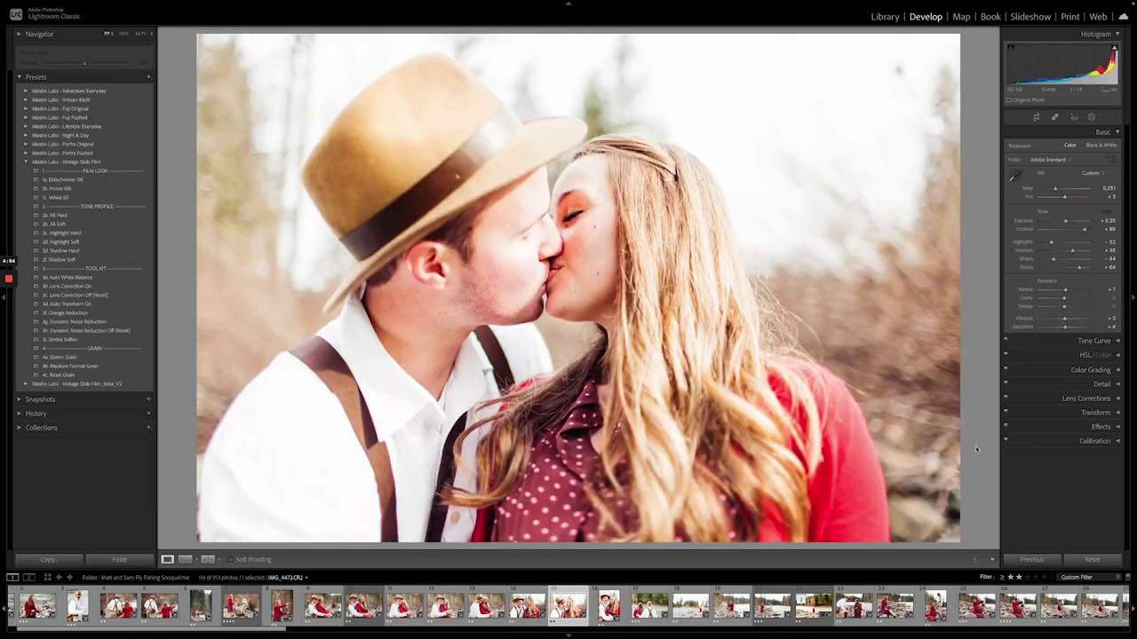
pyautogui.click(1035, 559)
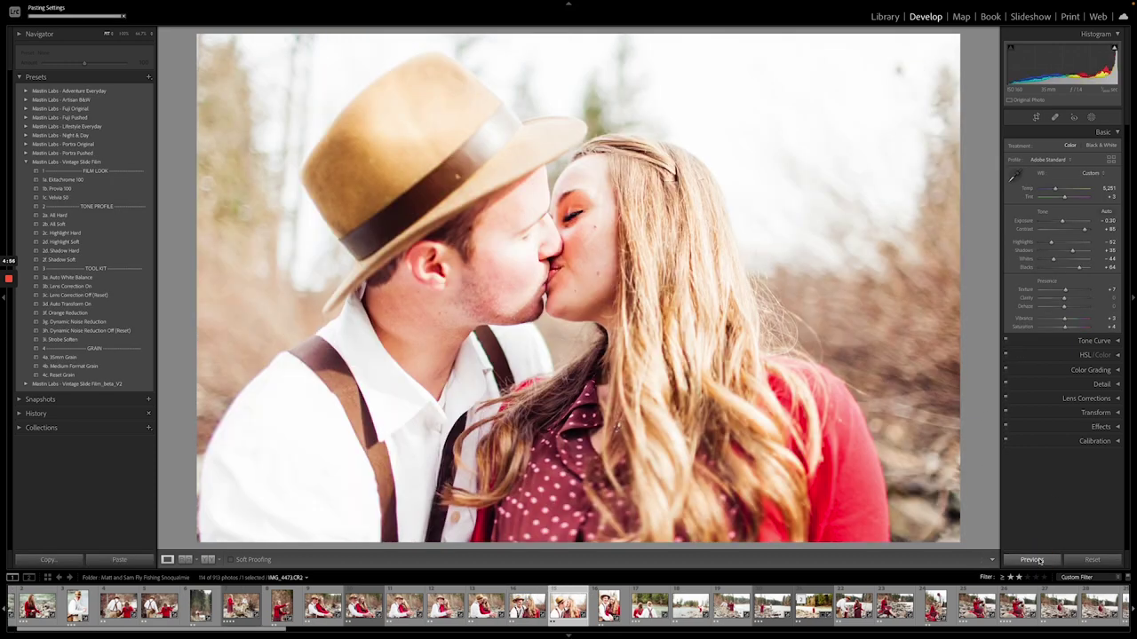
pyautogui.press('Right')
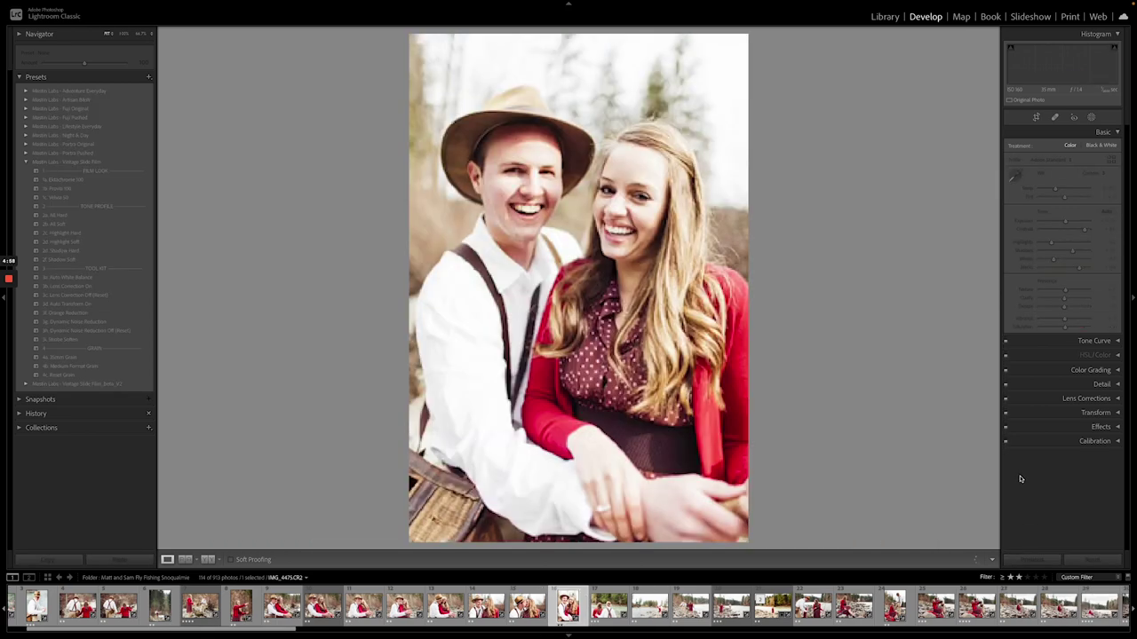
pyautogui.click(1031, 559)
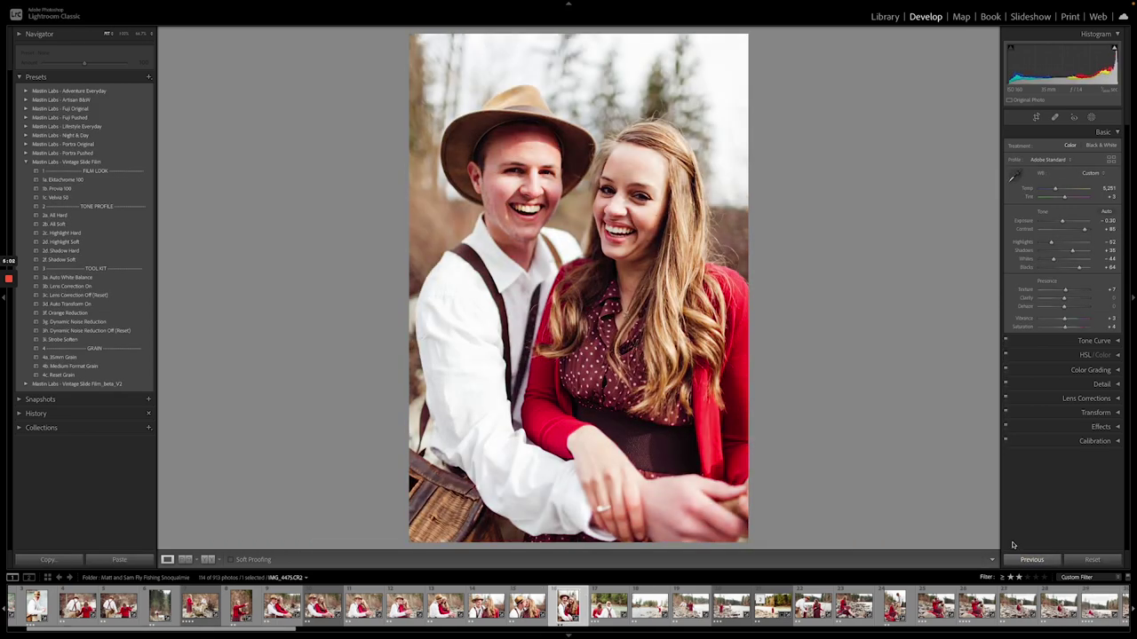
pyautogui.press('Right')
pyautogui.click(1029, 559)
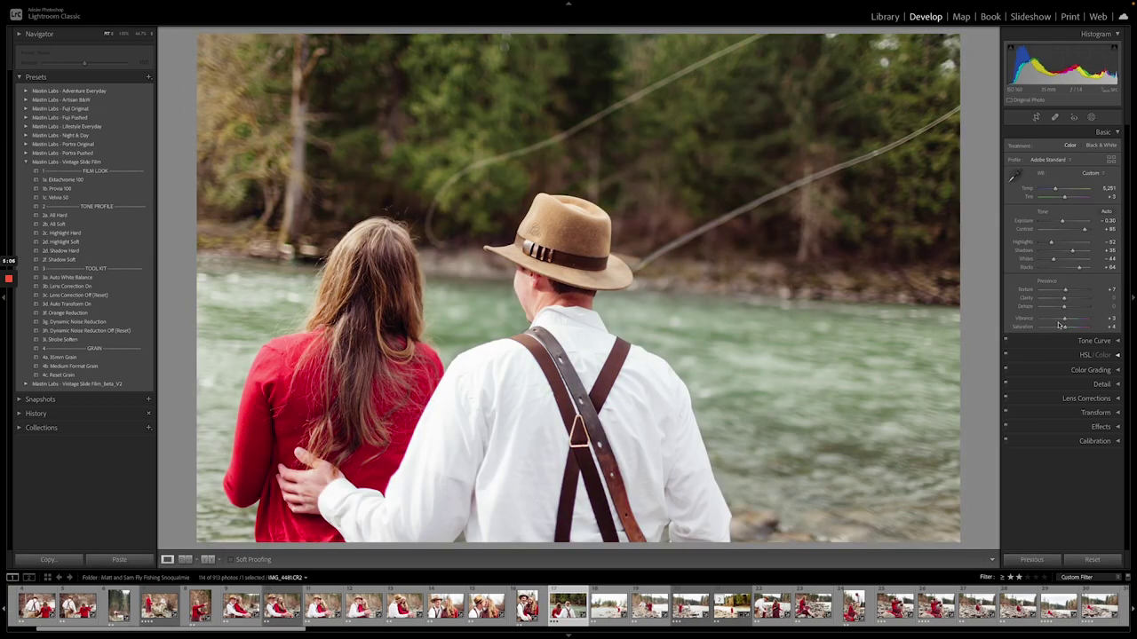
# Reset exposure and temperature on the river shot, then reset and darken the wide casting scene.
pyautogui.doubleClick(1063, 221)
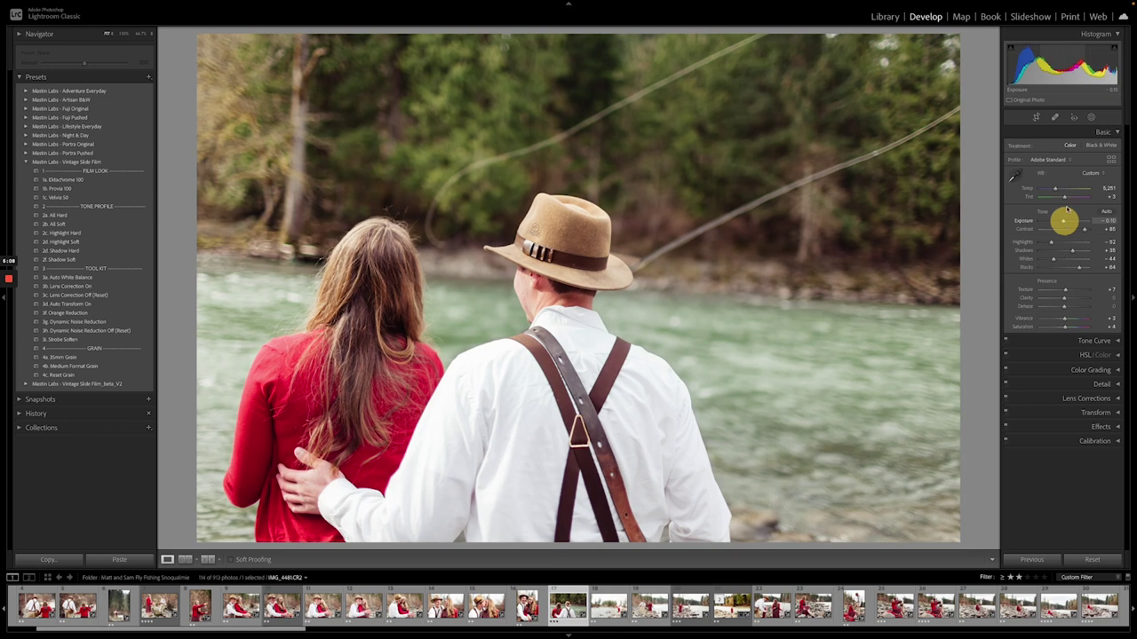
pyautogui.doubleClick(1055, 189)
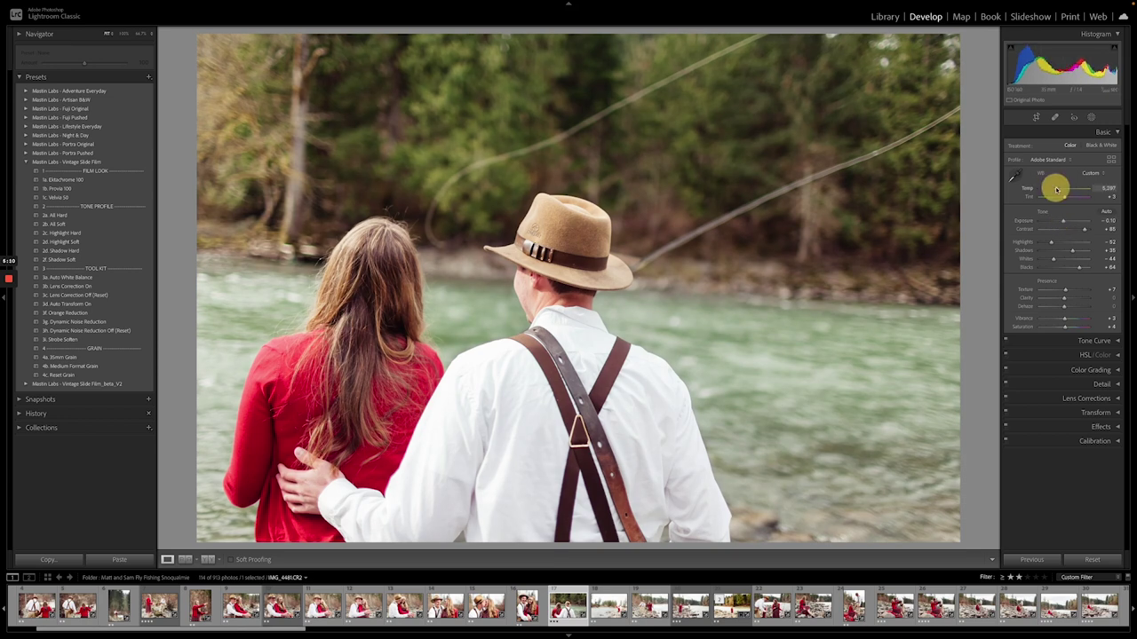
pyautogui.press('Right')
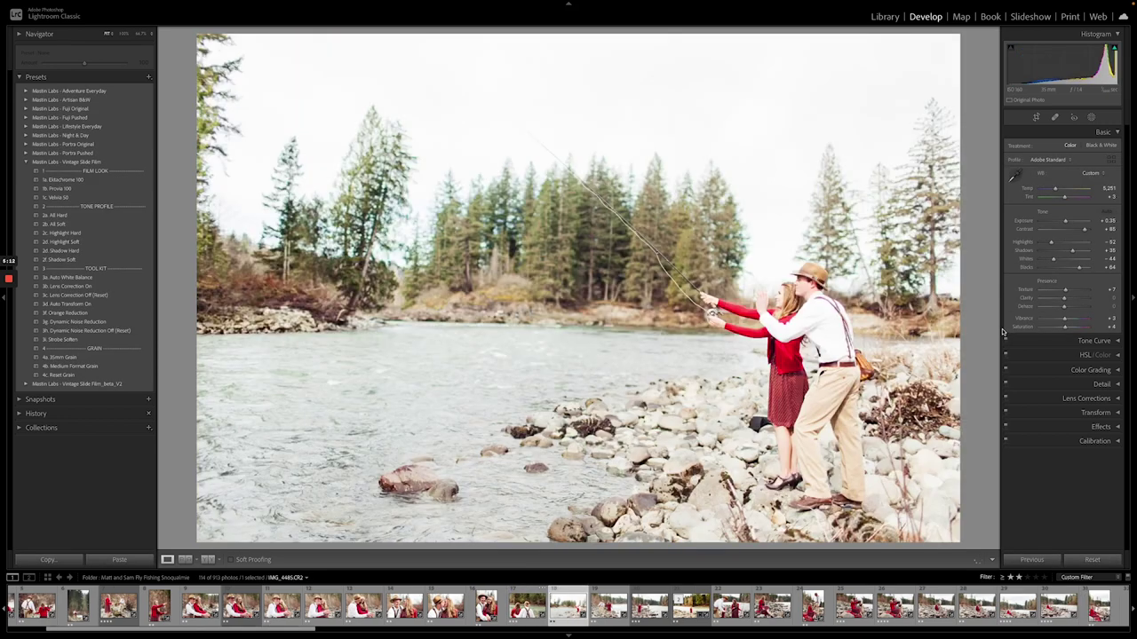
pyautogui.doubleClick(1063, 222)
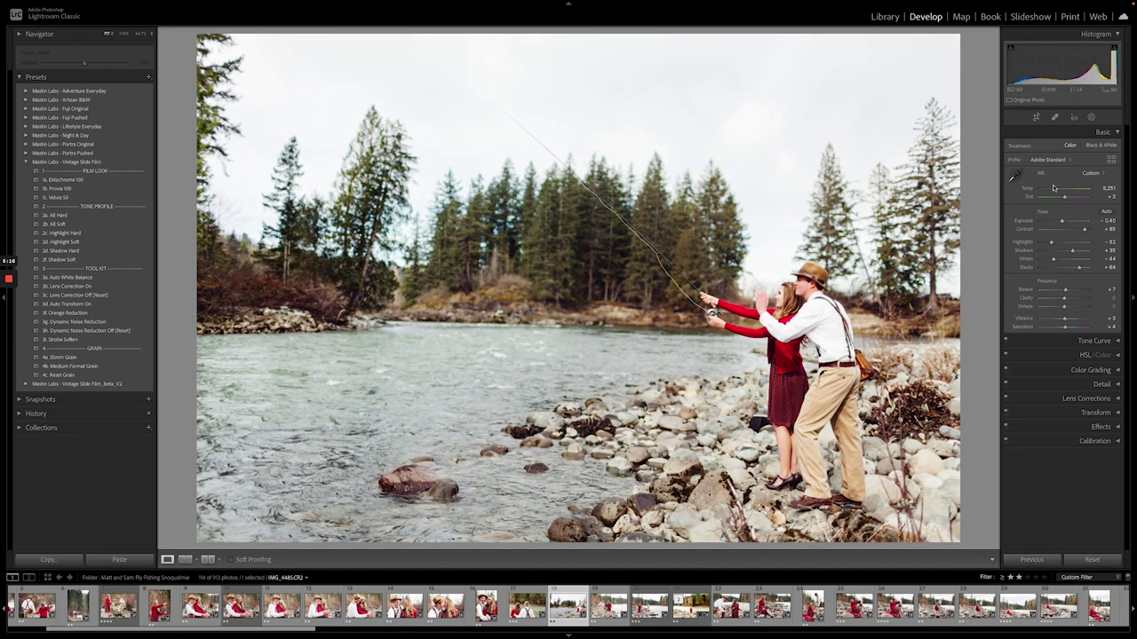
pyautogui.doubleClick(1056, 189)
pyautogui.doubleClick(1061, 223)
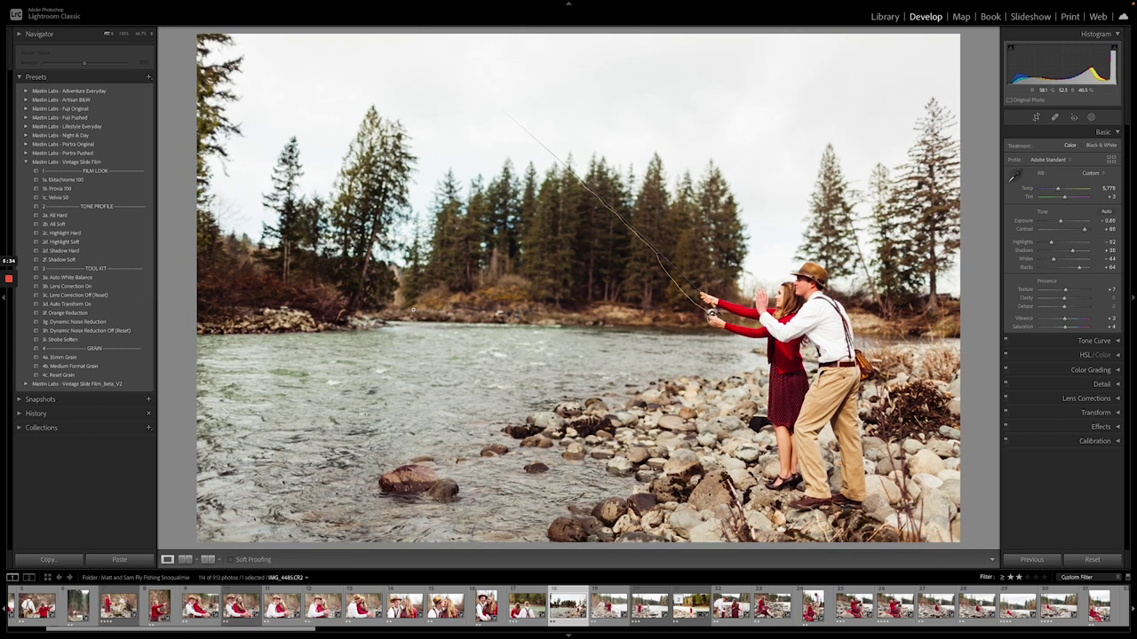
# Straighten the wide river scene, rotating it to about -1.98 degrees.
pyautogui.press('r')
pyautogui.moveTo(972, 269); pyautogui.dragTo(946, 291)
pyautogui.press('Return')
pyautogui.press('r')
pyautogui.press('Return')
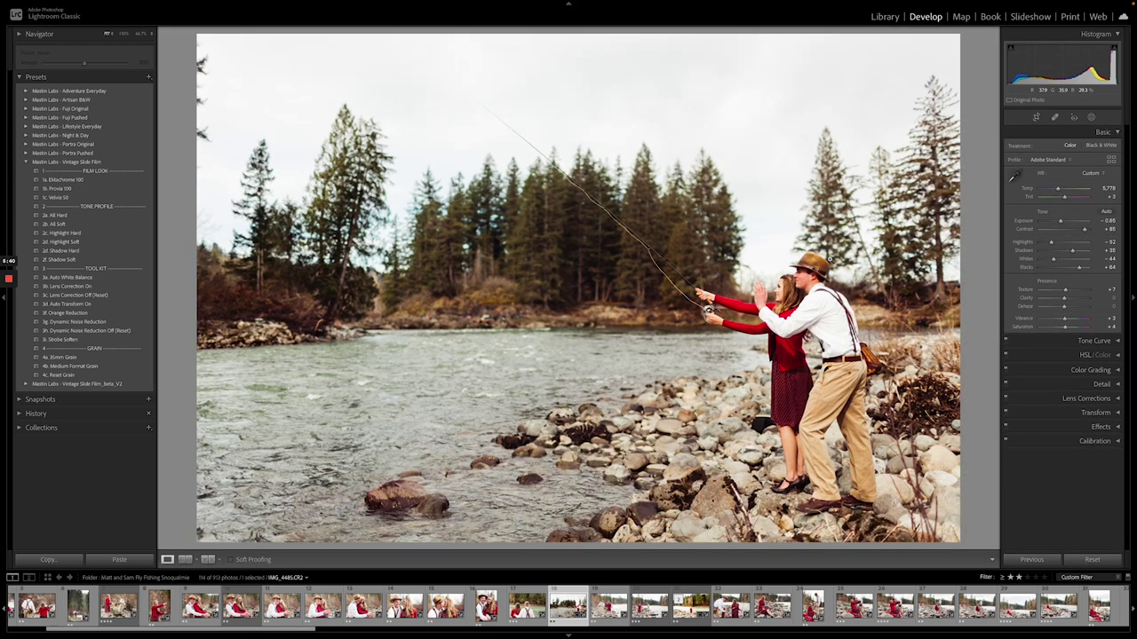
# Tighten the river scene's crop by pulling the top-left corner in slightly.
pyautogui.press('r')
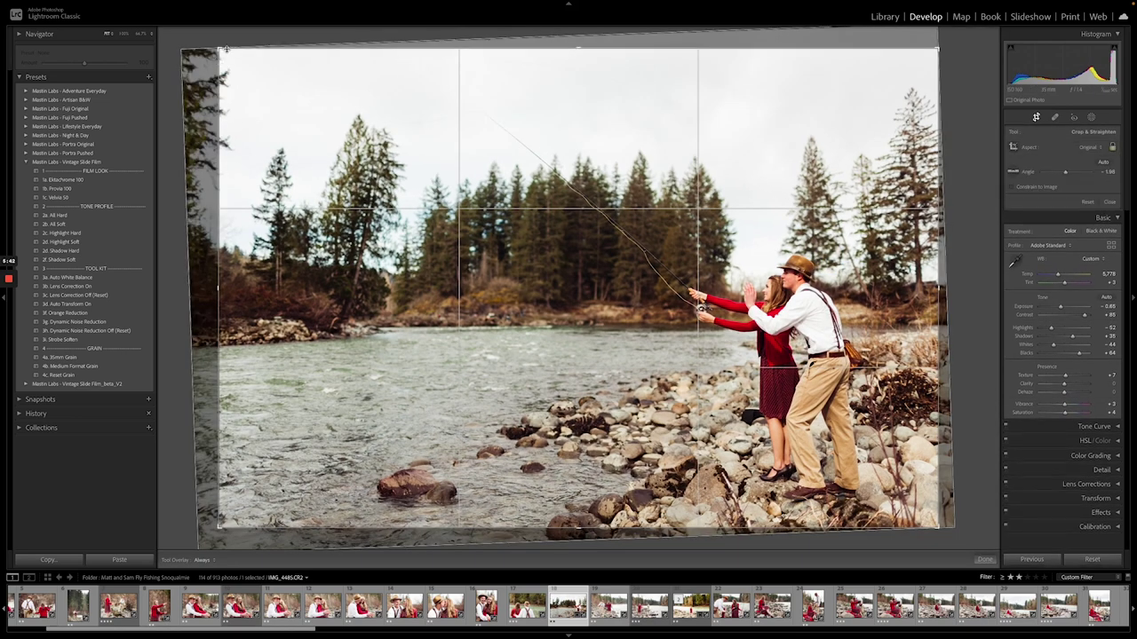
pyautogui.moveTo(221, 48); pyautogui.dragTo(226, 48)
pyautogui.press('Return')
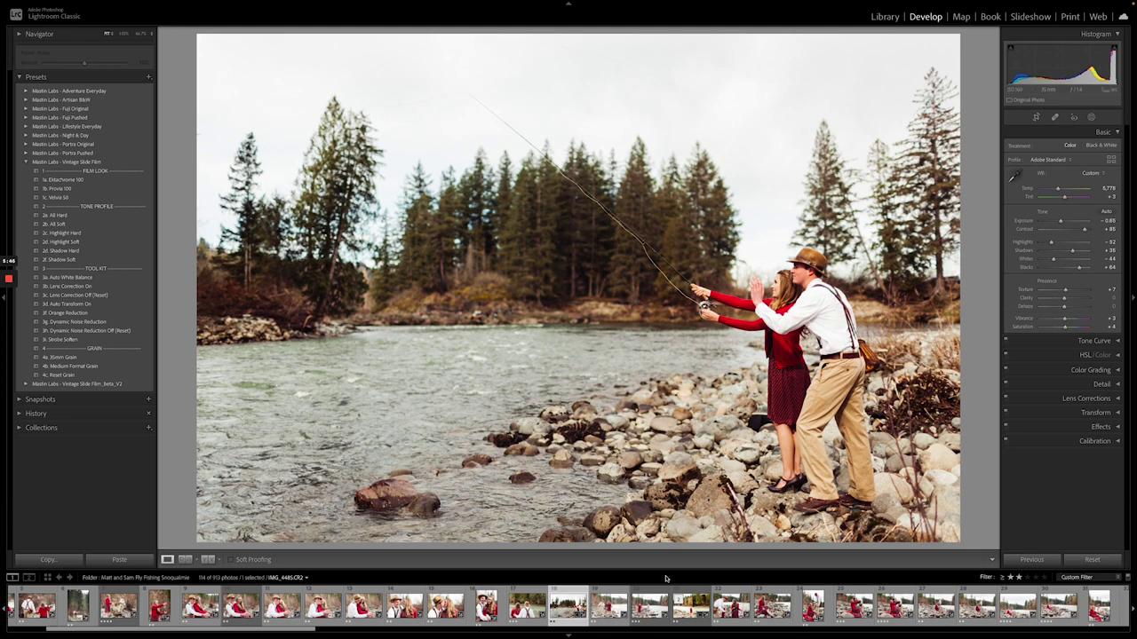
# Lower the exposure slightly on the couple holding hands on the rocks.
pyautogui.click(611, 611)
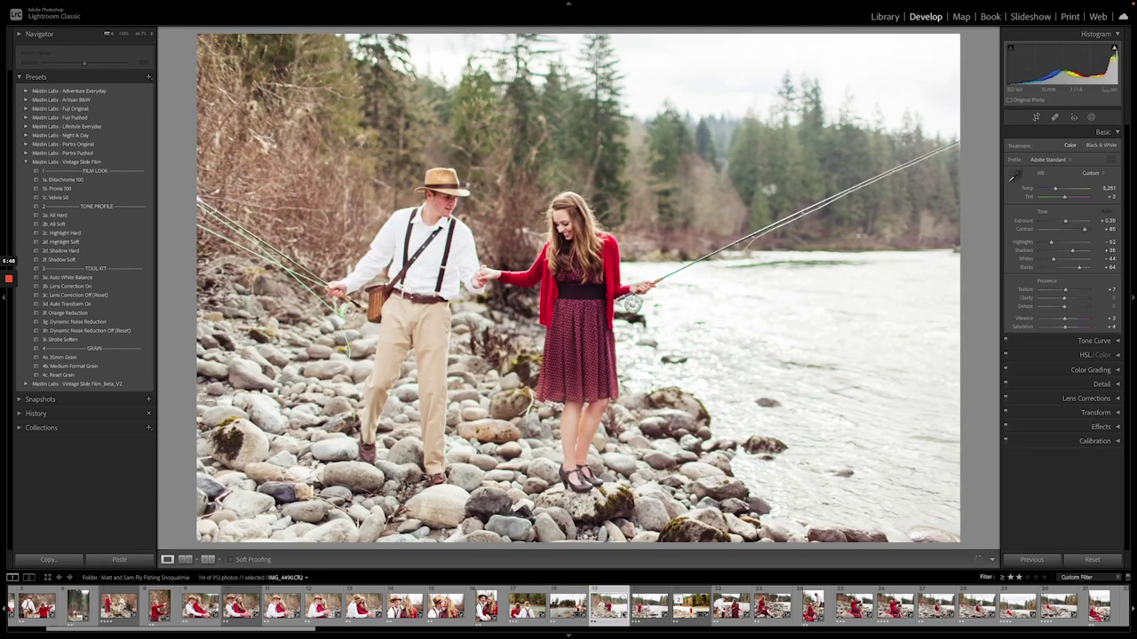
pyautogui.click(1066, 223)
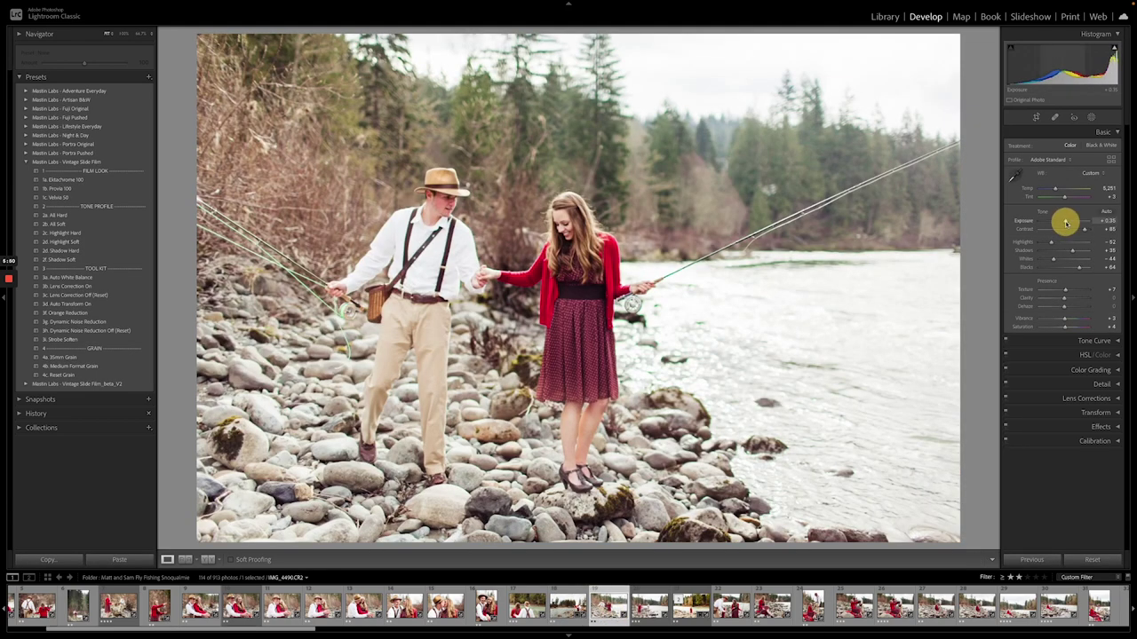
pyautogui.moveTo(1065, 223); pyautogui.dragTo(1056, 190)
# Paste the prior photo's settings onto the woman-in-red casting photo and add 3i. Strobe Soften.
pyautogui.press('Right')
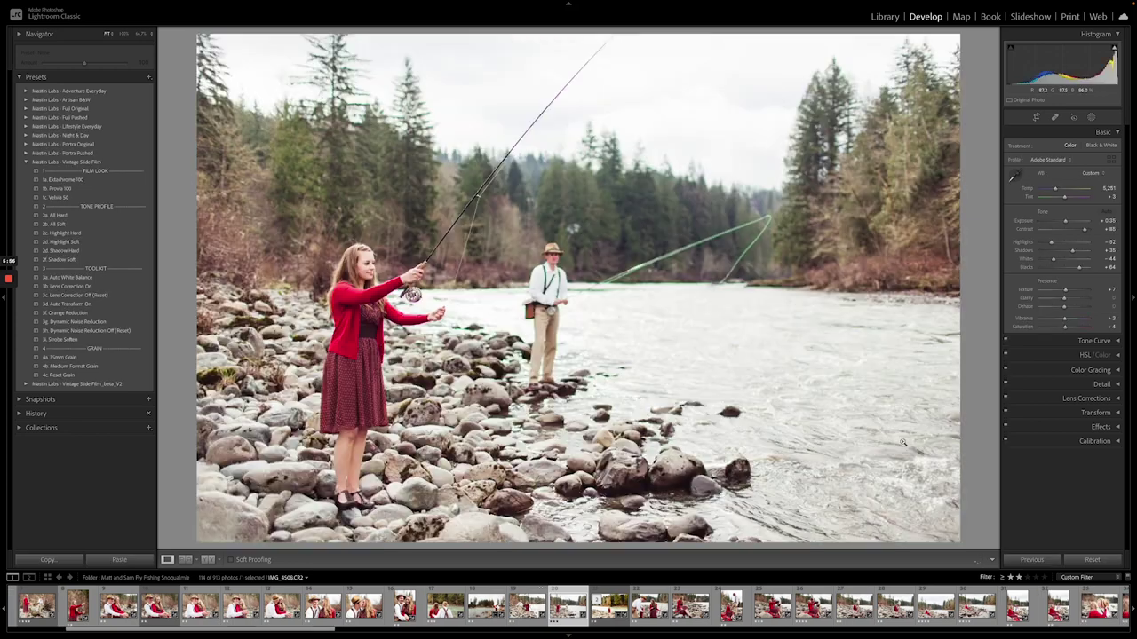
pyautogui.click(1026, 560)
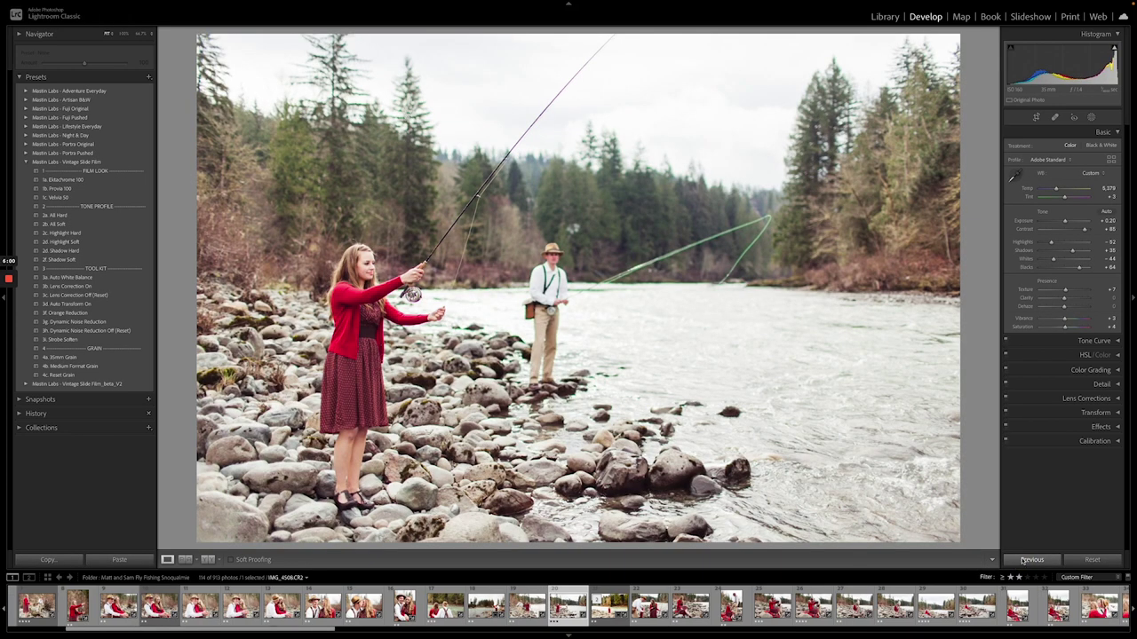
pyautogui.click(1026, 559)
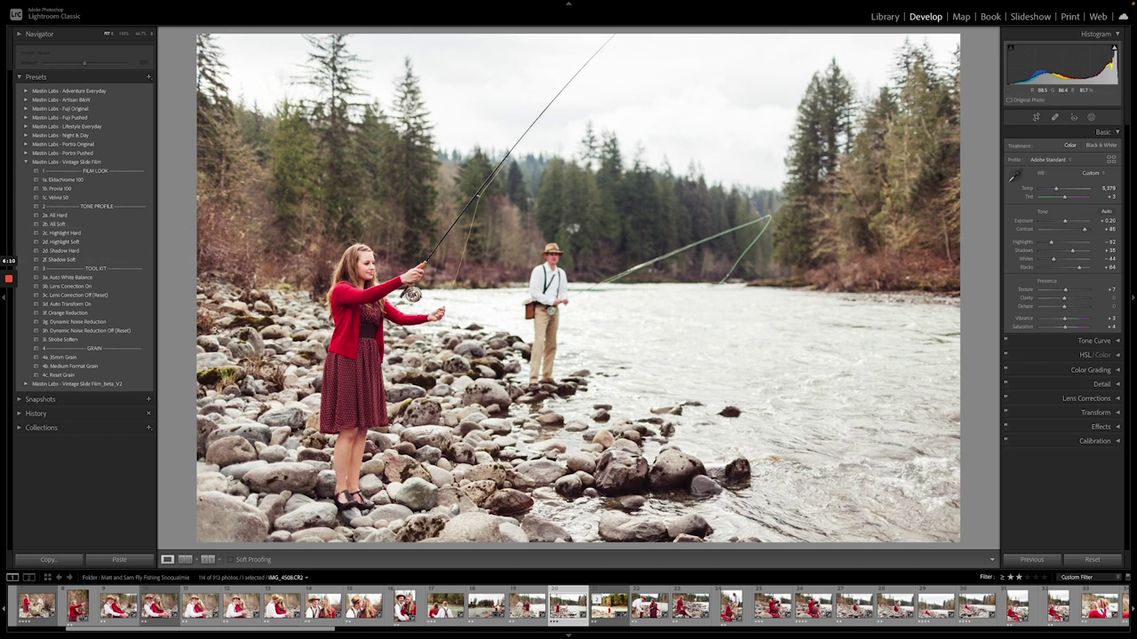
pyautogui.click(98, 341)
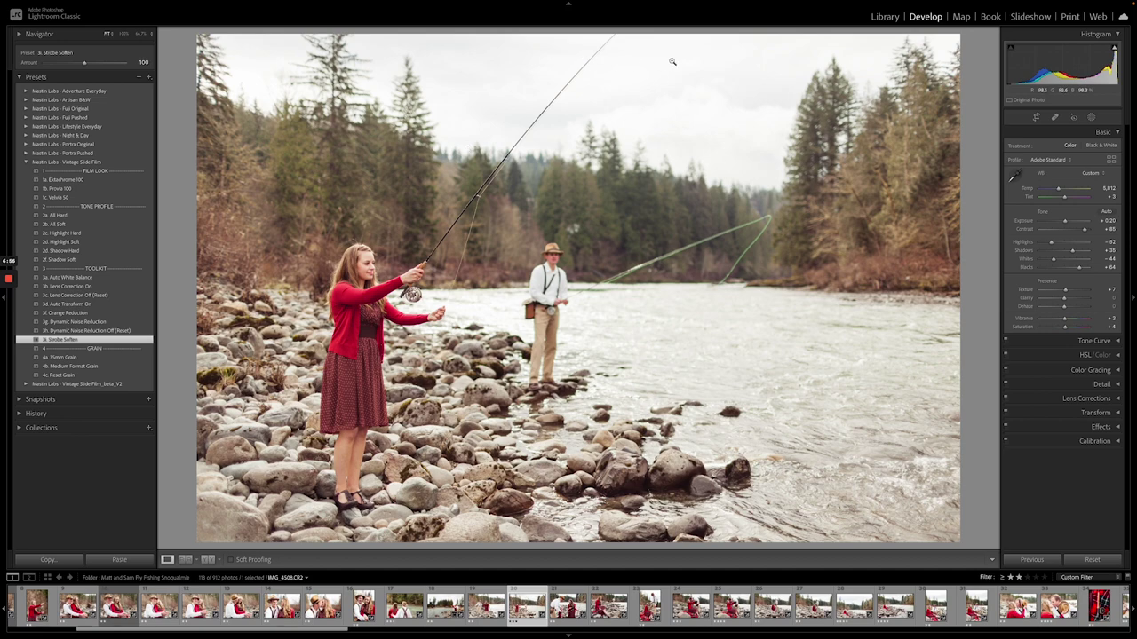
# Paste the previous settings onto the seated woman photo and fine-tune its exposure.
pyautogui.click(568, 606)
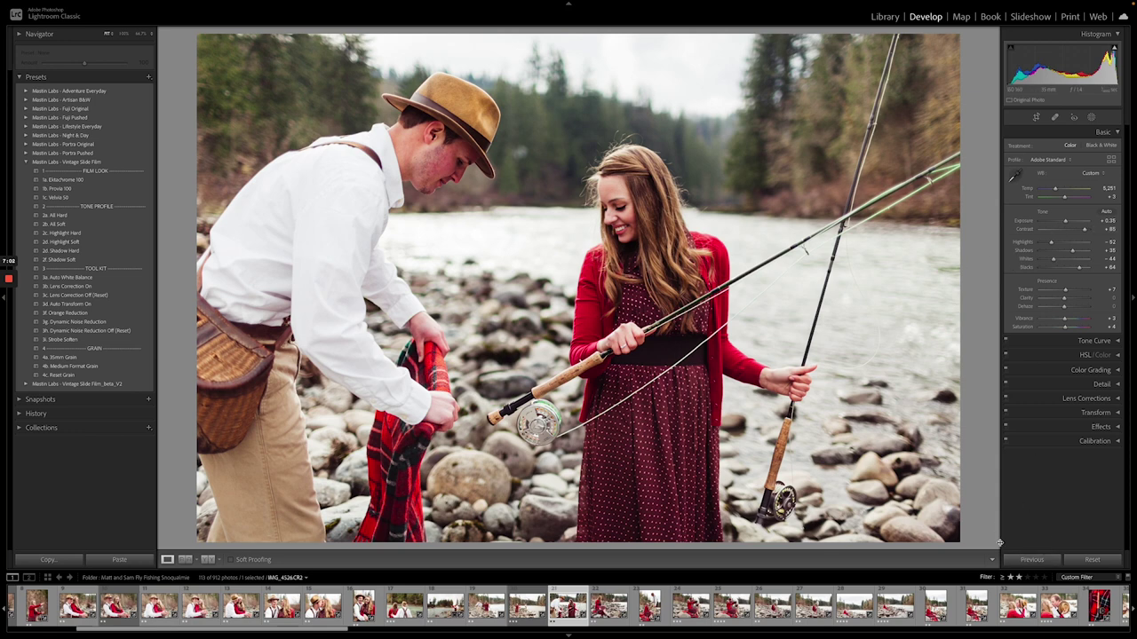
pyautogui.click(1030, 561)
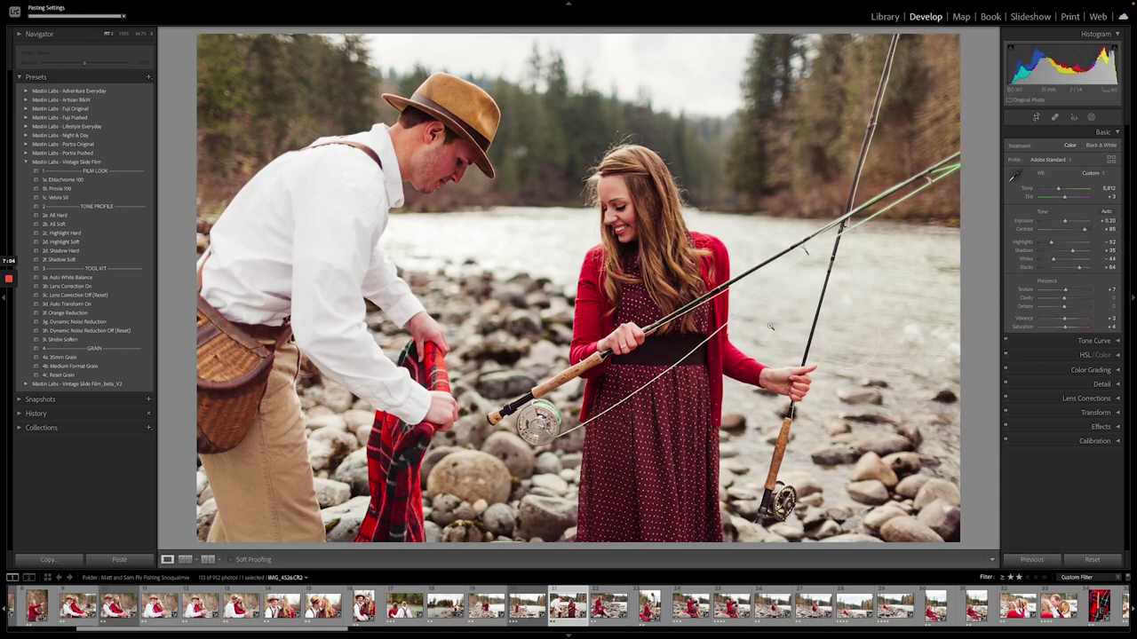
pyautogui.moveTo(1065, 222); pyautogui.dragTo(1067, 222)
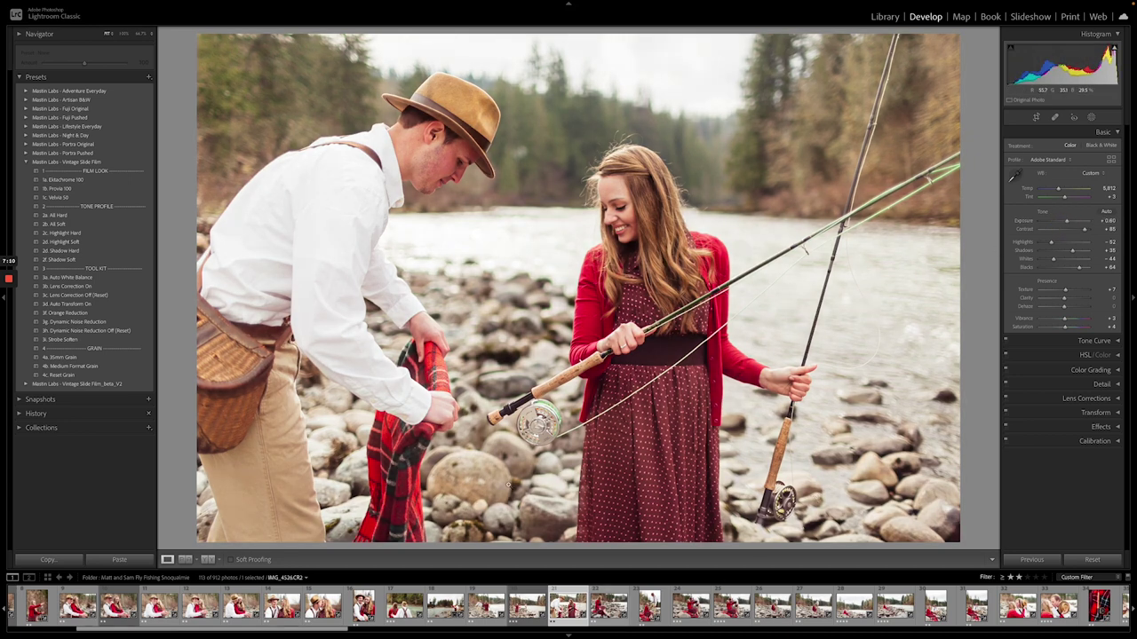
pyautogui.press('Left')
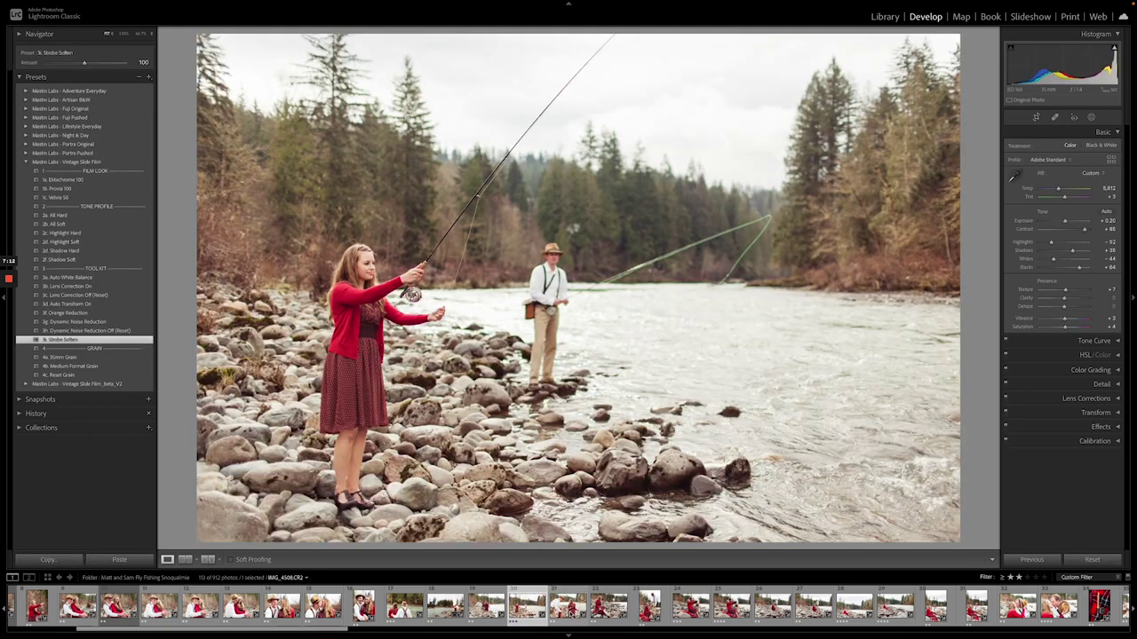
pyautogui.press('Right')
pyautogui.press('Right')
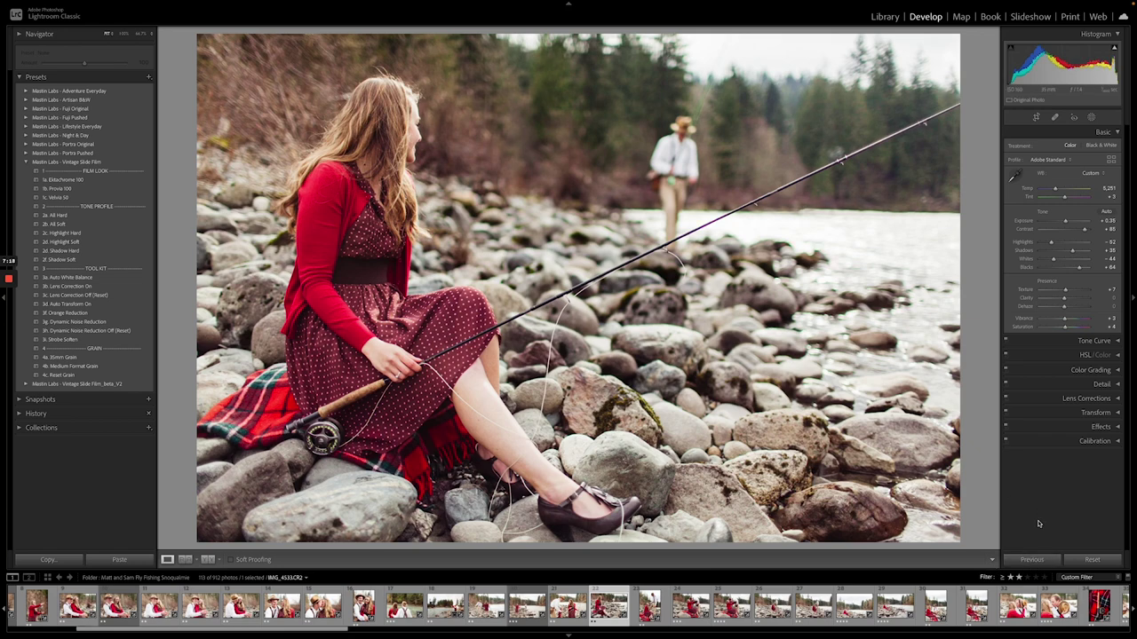
pyautogui.click(1032, 560)
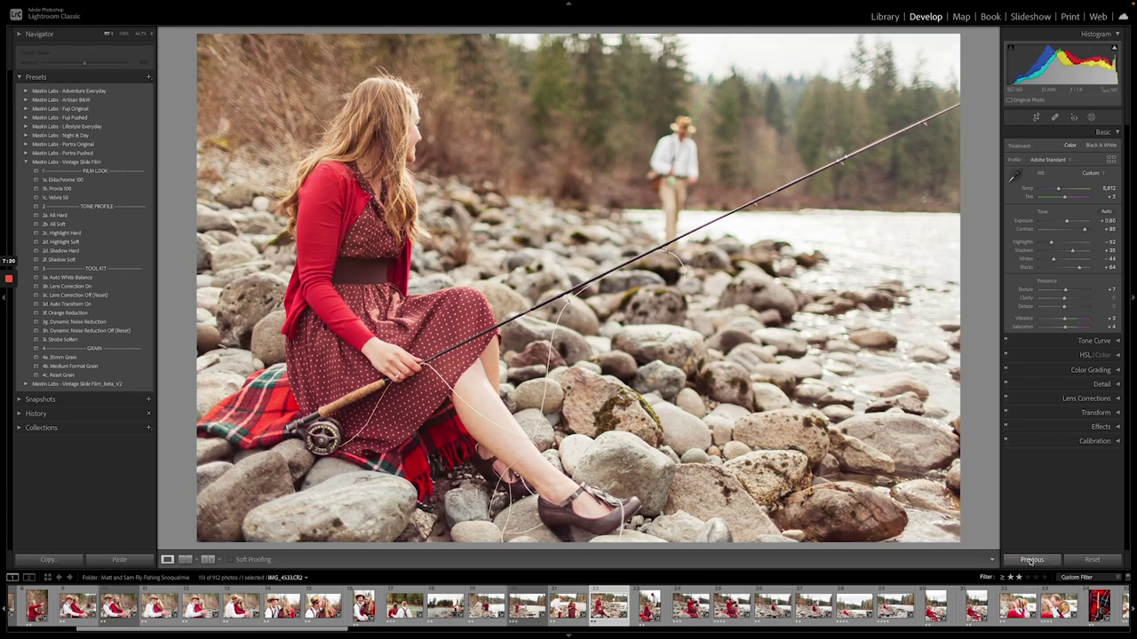
pyautogui.click(1068, 222)
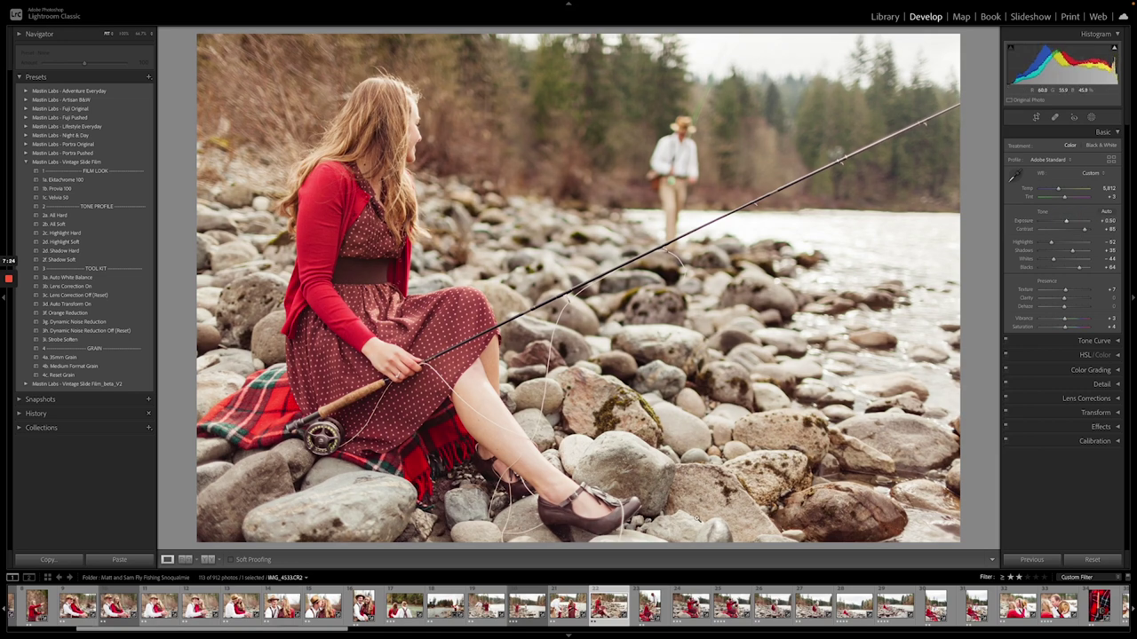
# Copy the previous edits onto the next three couple photos, including the kissing shot.
pyautogui.click(649, 606)
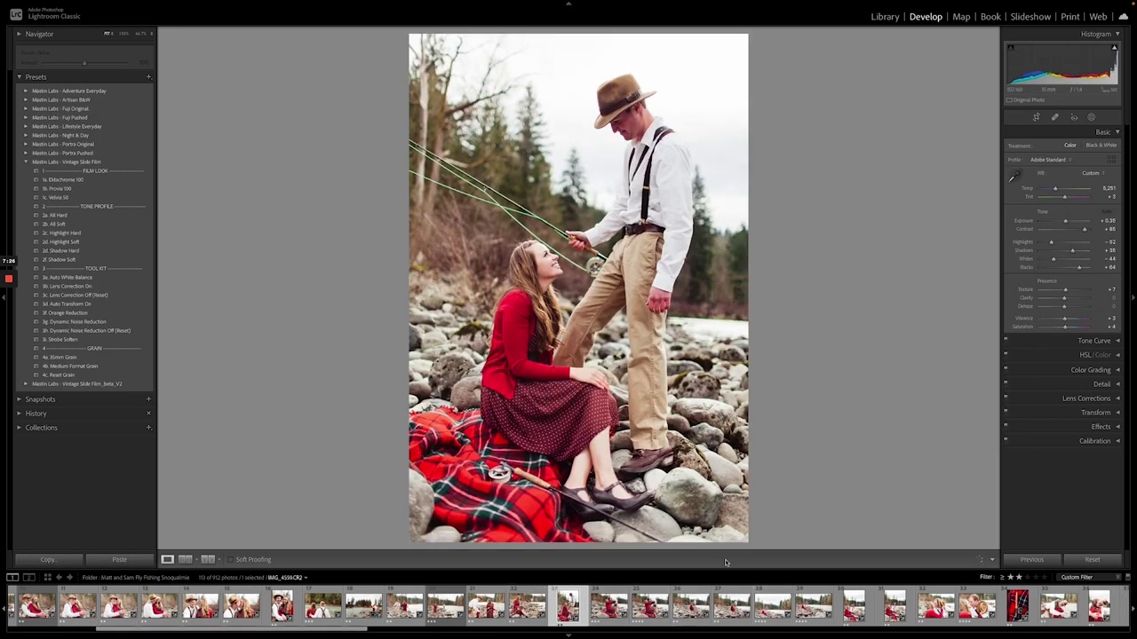
pyautogui.click(1033, 559)
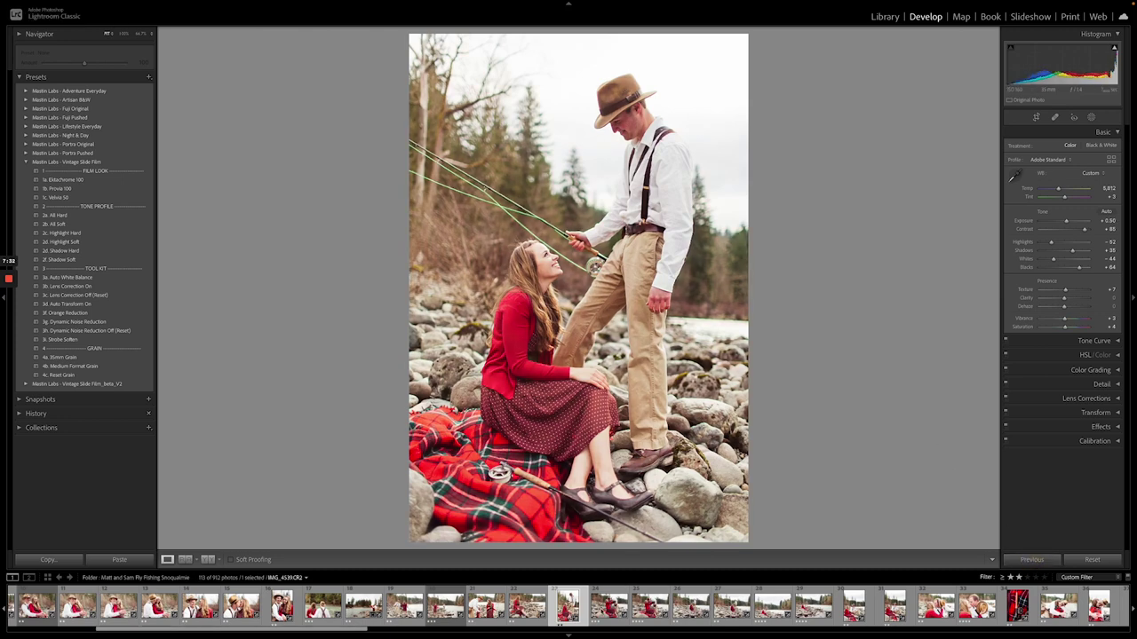
pyautogui.press('Right')
pyautogui.click(1031, 560)
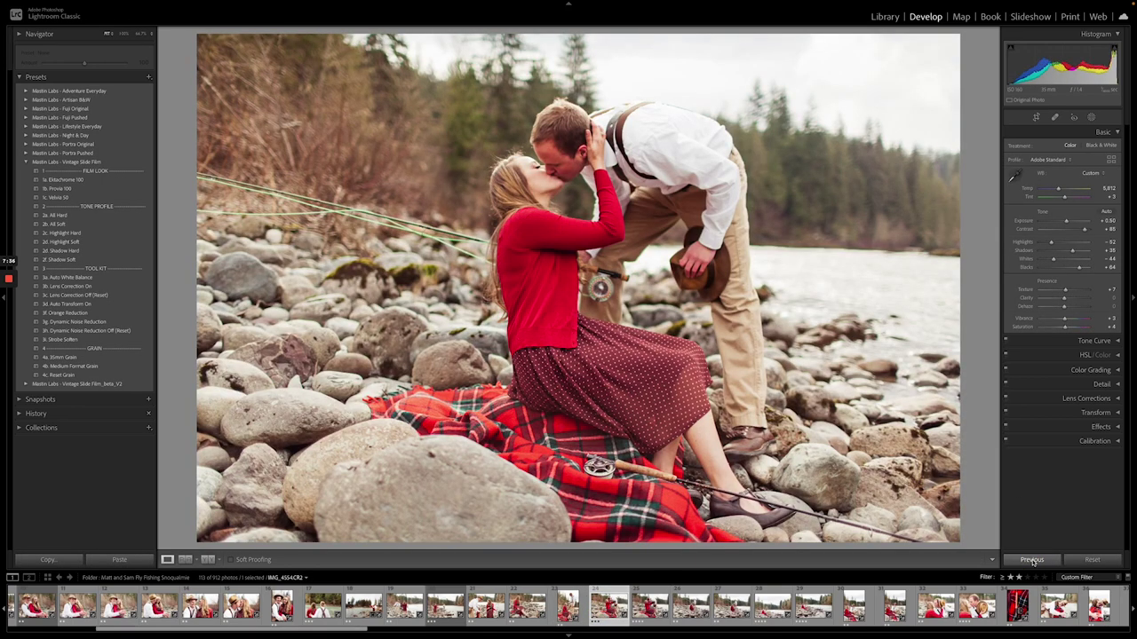
pyautogui.press('Right')
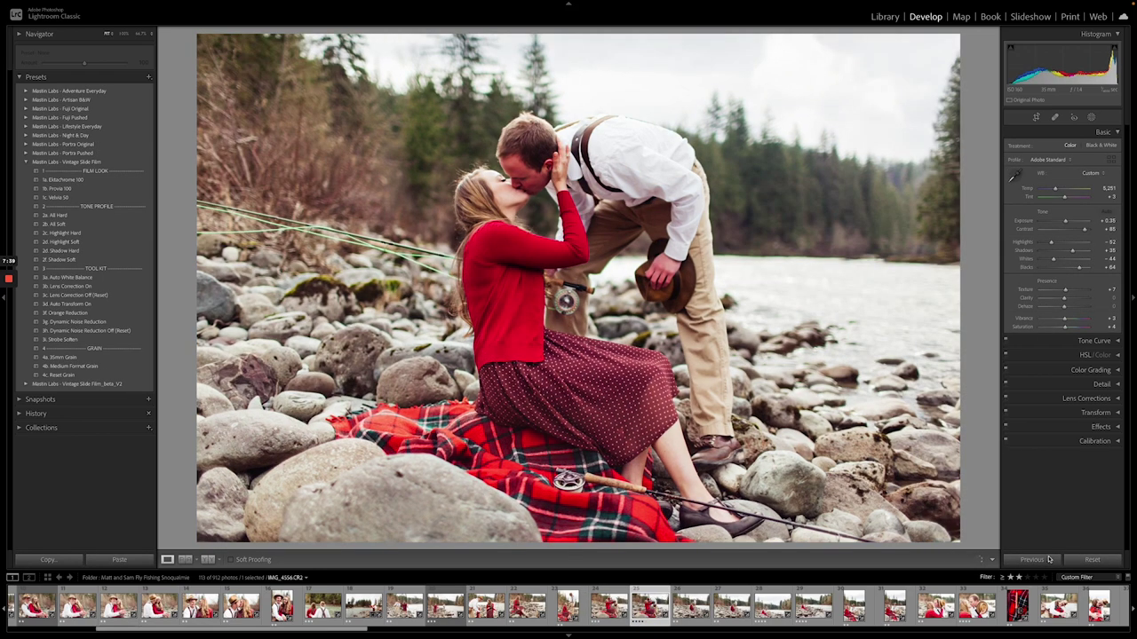
pyautogui.click(1035, 554)
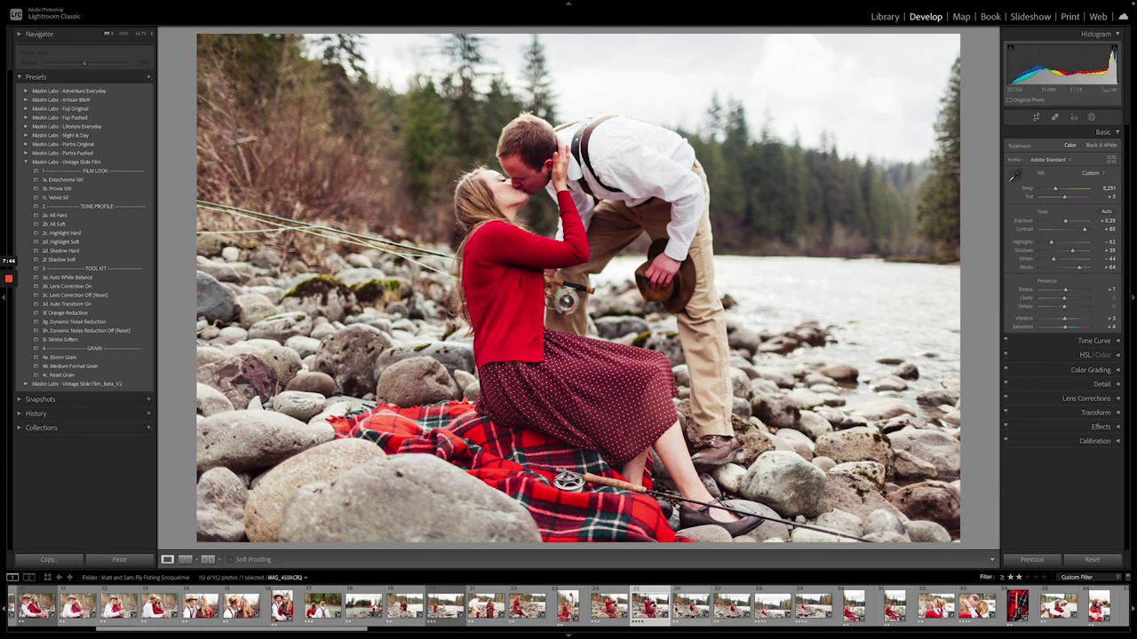
# Give the standing-couple photo the previous edits plus 3i. Strobe Soften, warming its white balance slightly.
pyautogui.click(691, 606)
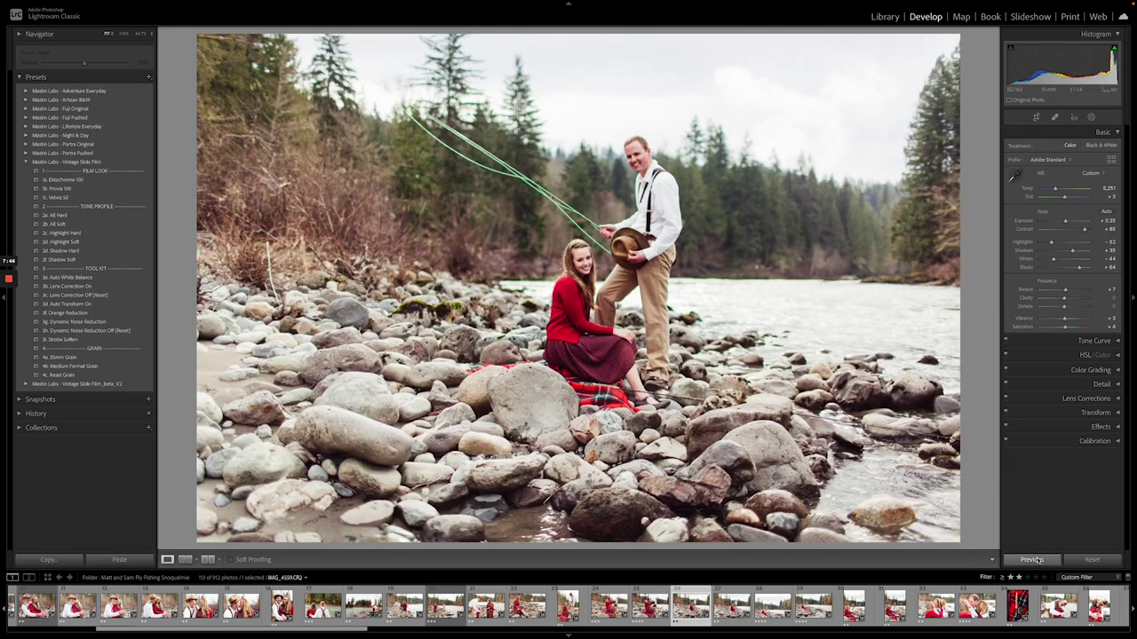
pyautogui.click(1035, 559)
pyautogui.click(1036, 561)
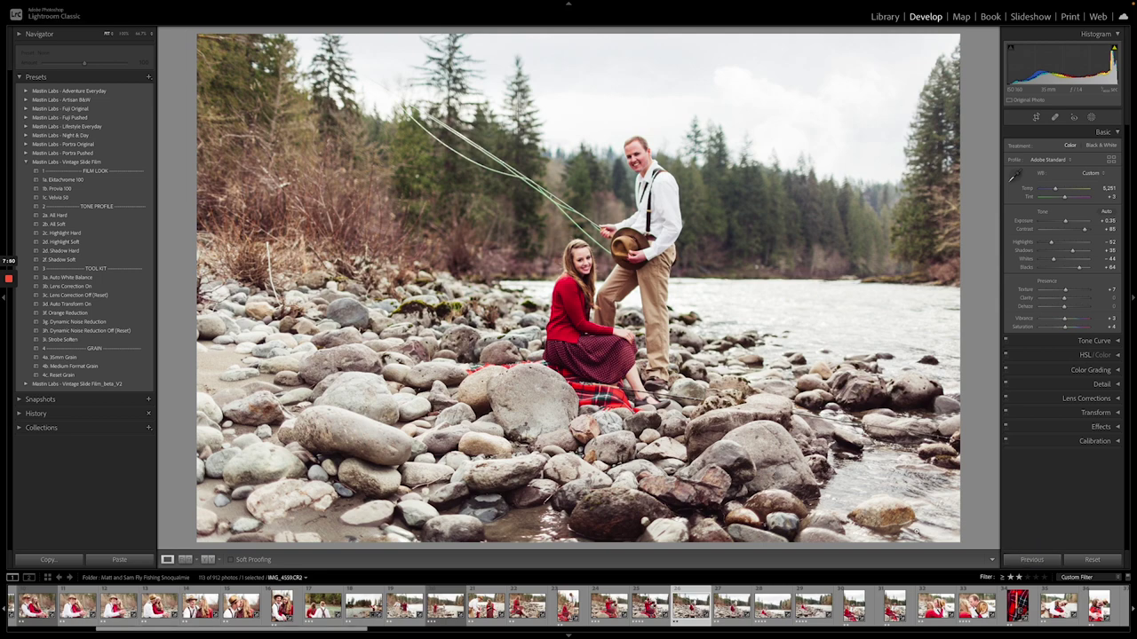
pyautogui.click(98, 339)
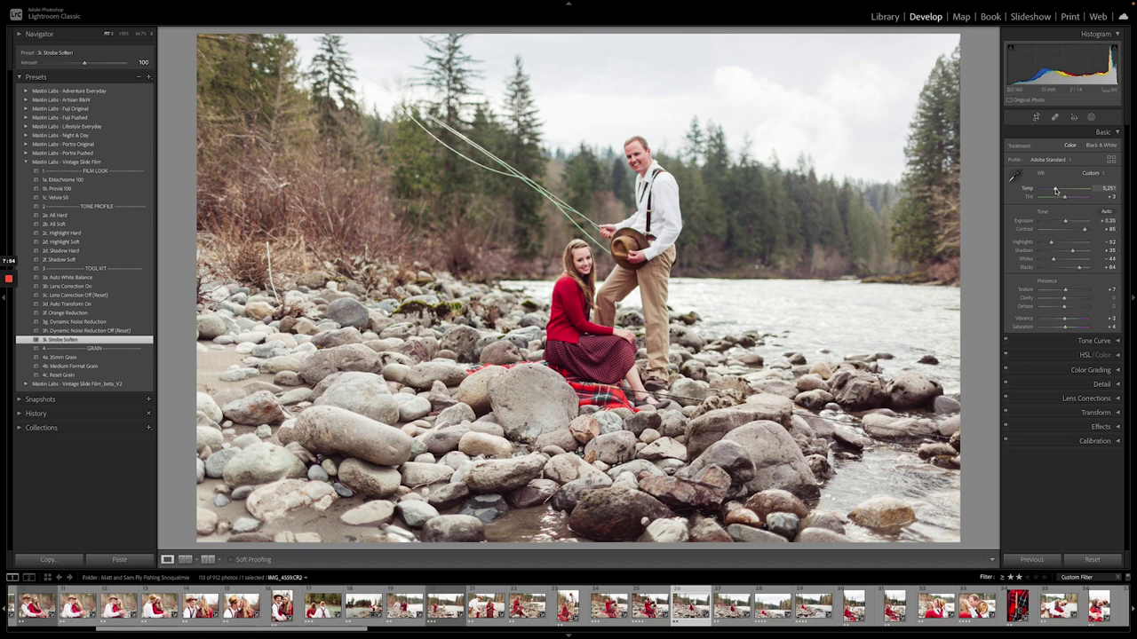
pyautogui.moveTo(1054, 189); pyautogui.dragTo(1056, 188)
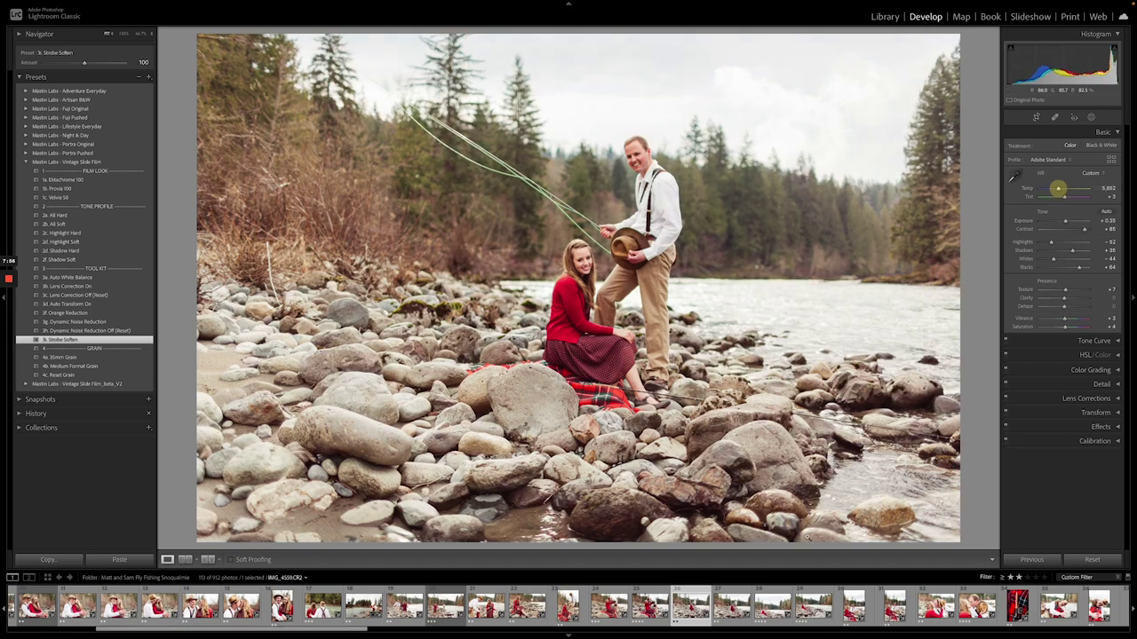
# Carry the previous edits onto the next four photos in the filmstrip.
pyautogui.click(733, 608)
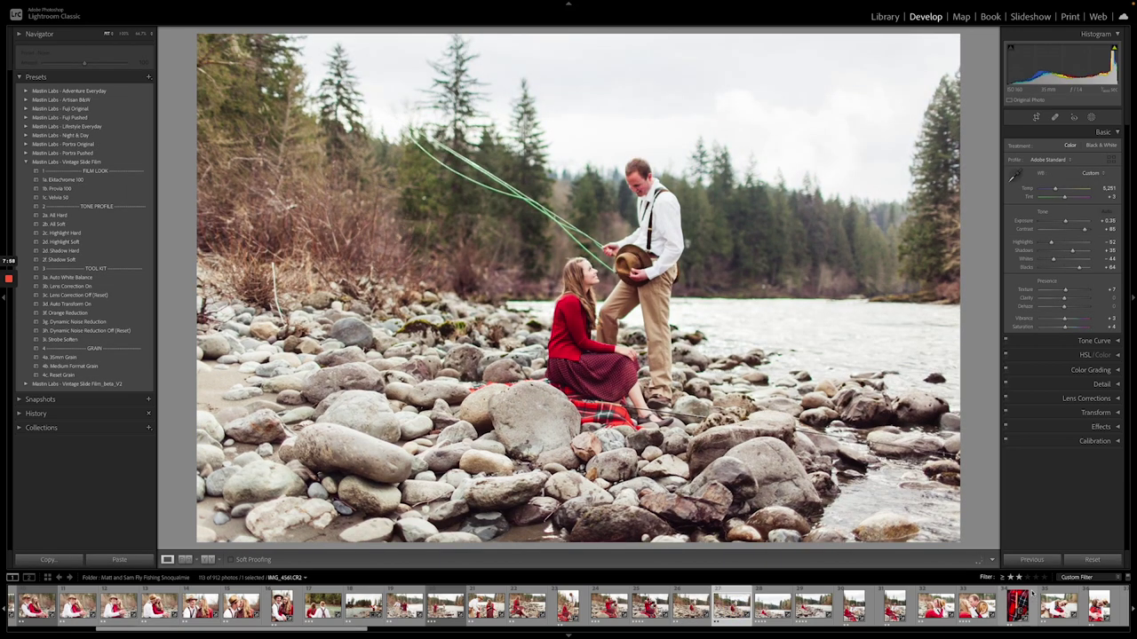
pyautogui.click(1031, 559)
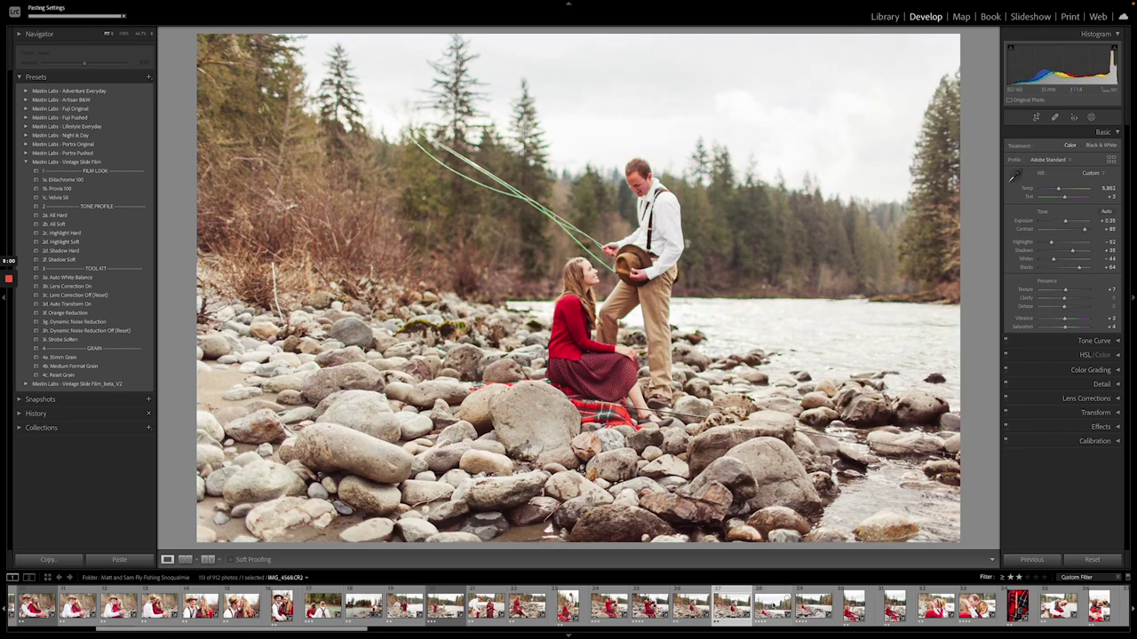
pyautogui.press('Right')
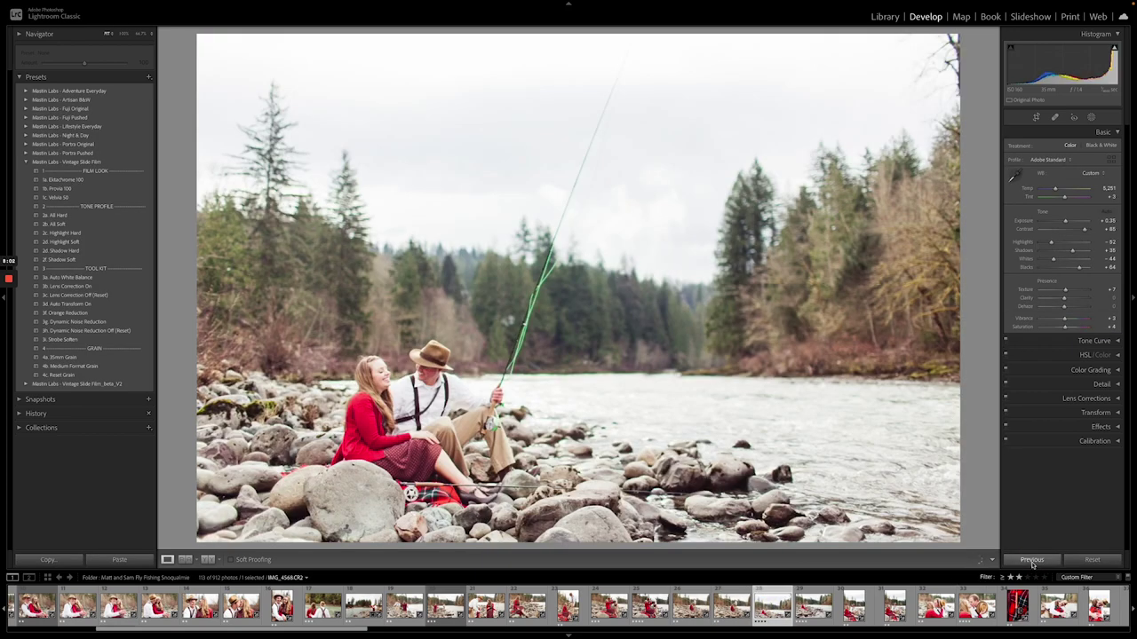
pyautogui.click(1031, 560)
pyautogui.press('Right')
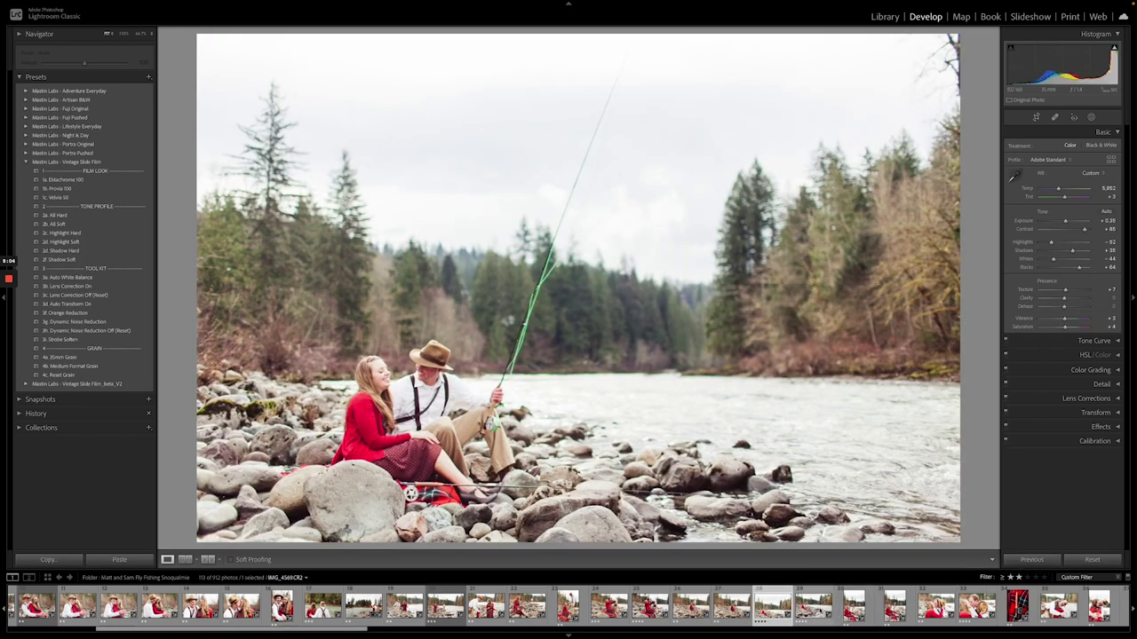
pyautogui.press('Right')
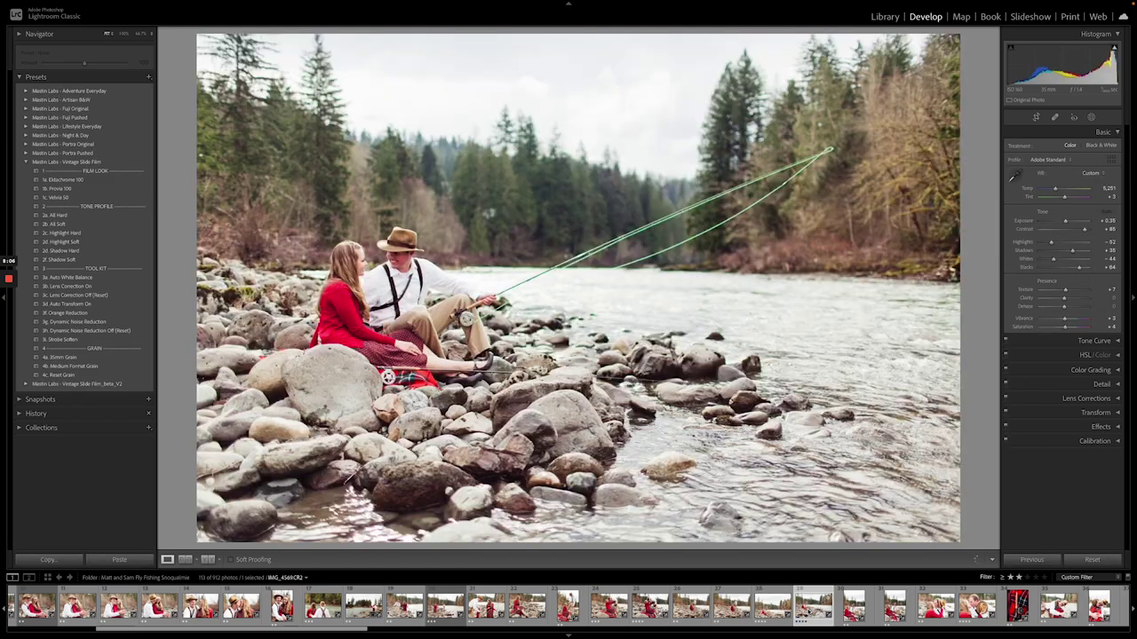
pyautogui.click(1031, 559)
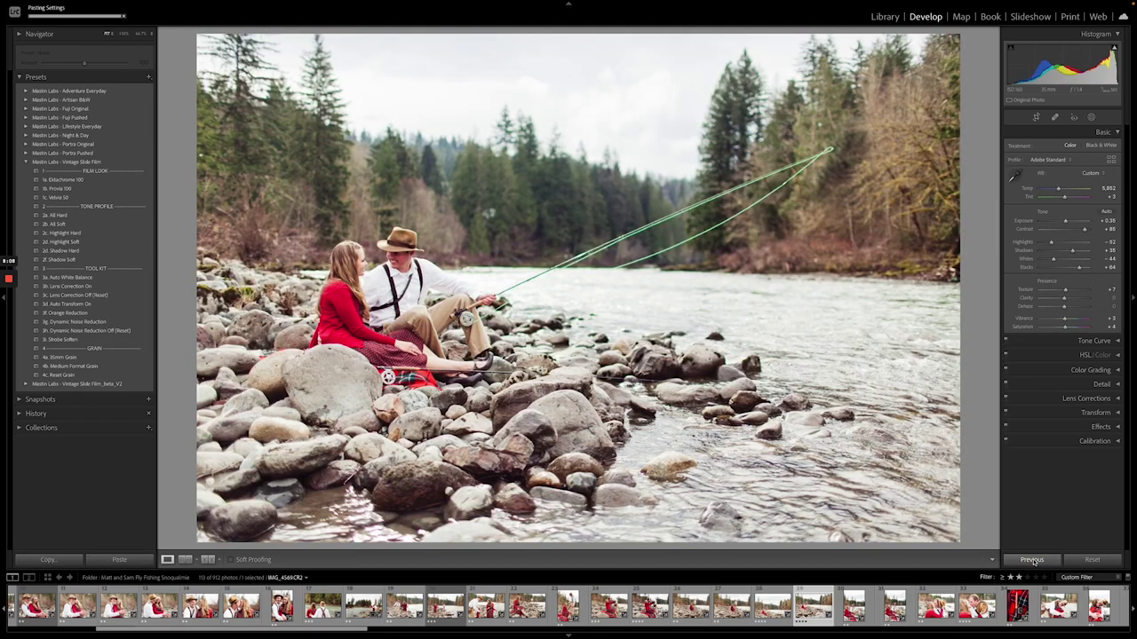
pyautogui.press('Right')
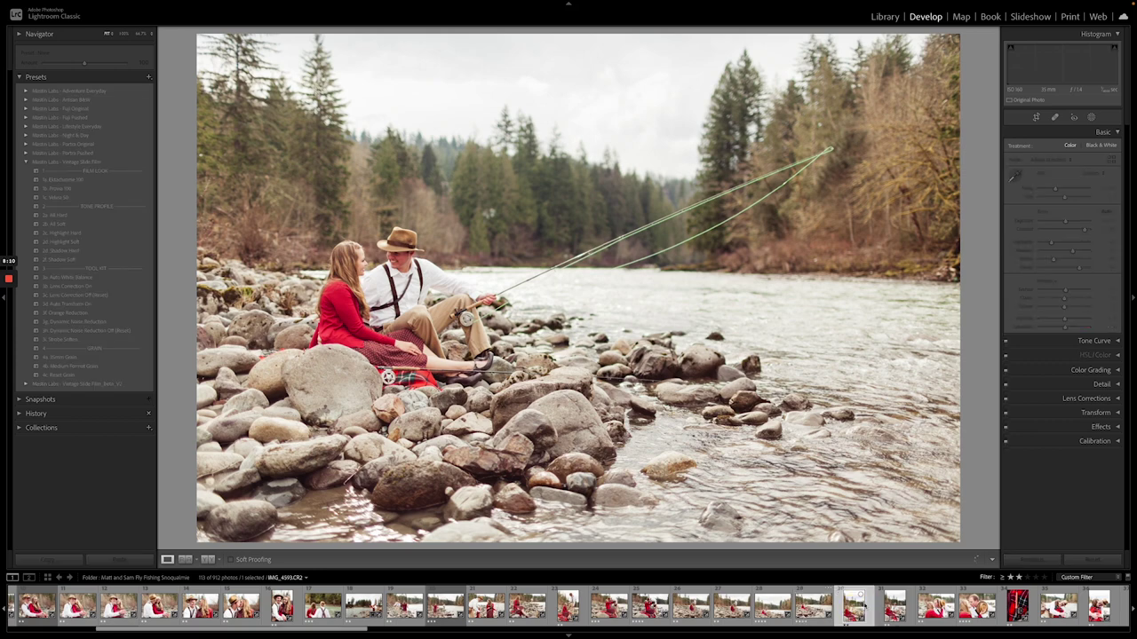
pyautogui.click(1033, 561)
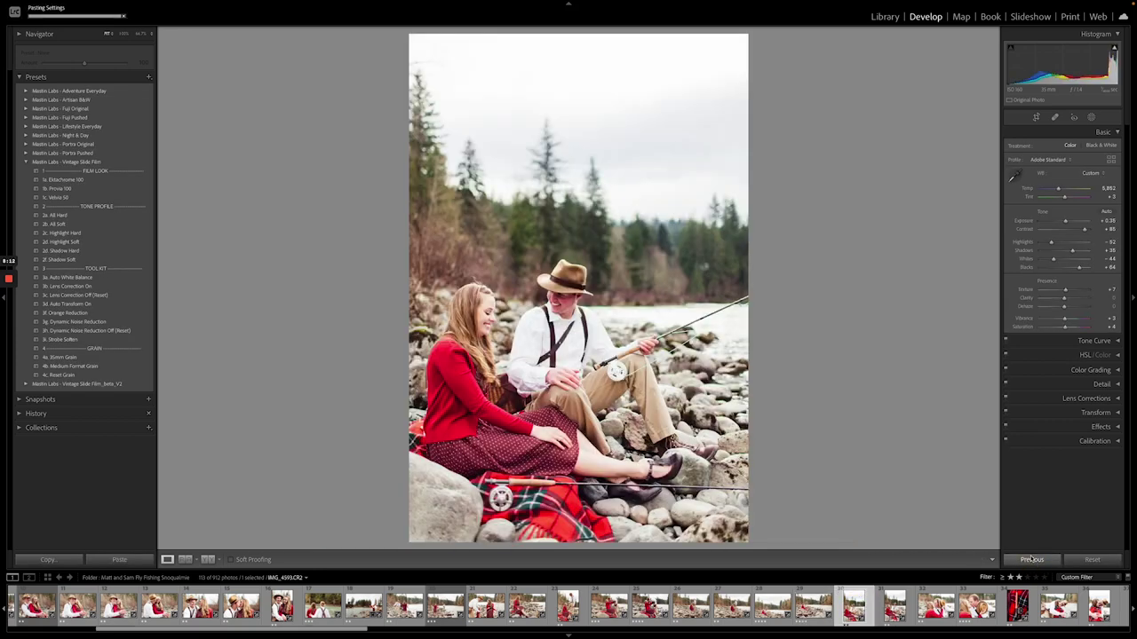
# Paste the previous edits onto the next couple photo and cool its white balance slightly.
pyautogui.click(879, 606)
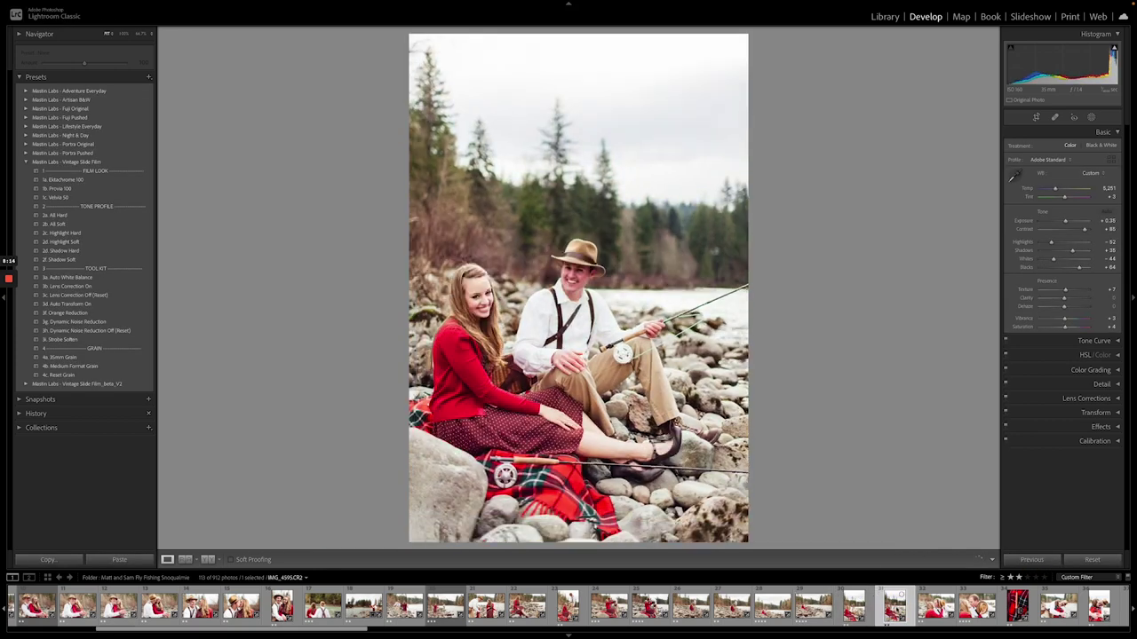
pyautogui.click(1027, 559)
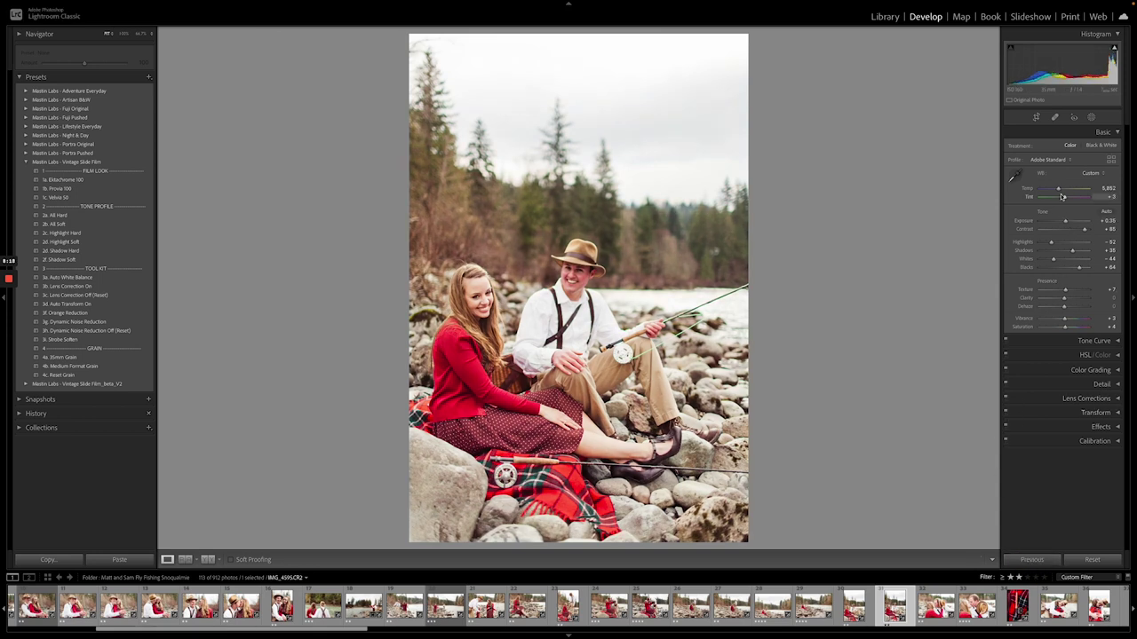
pyautogui.moveTo(1059, 191); pyautogui.dragTo(1056, 190)
pyautogui.press('Right')
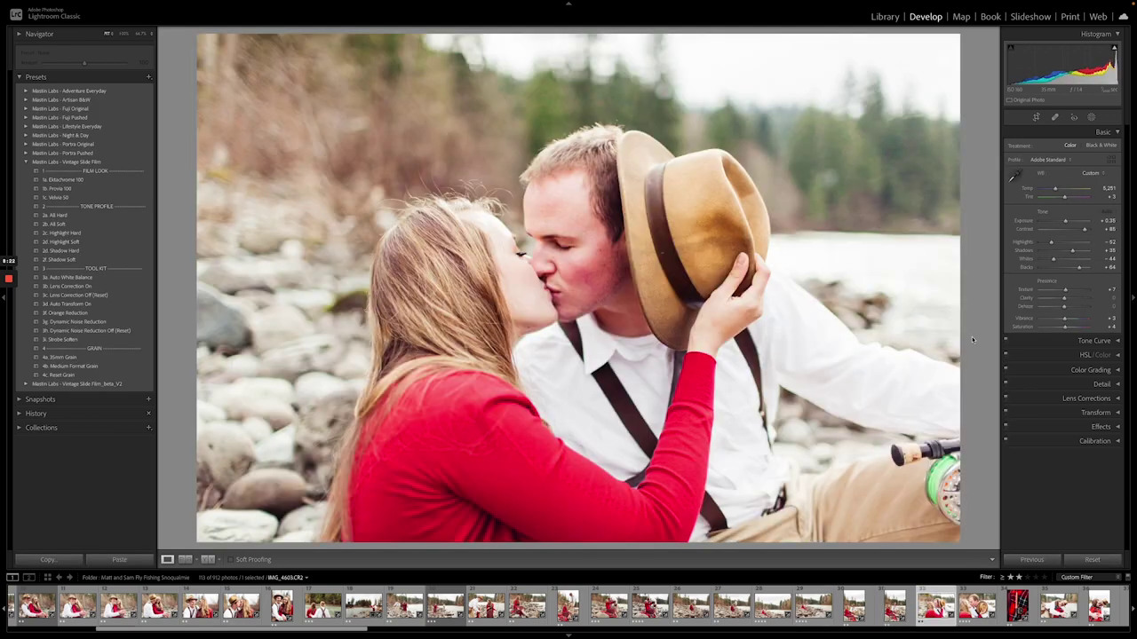
# Paste the previous edits onto the kissing close-up, darkening exposure and adjusting temperature slightly.
pyautogui.click(1031, 560)
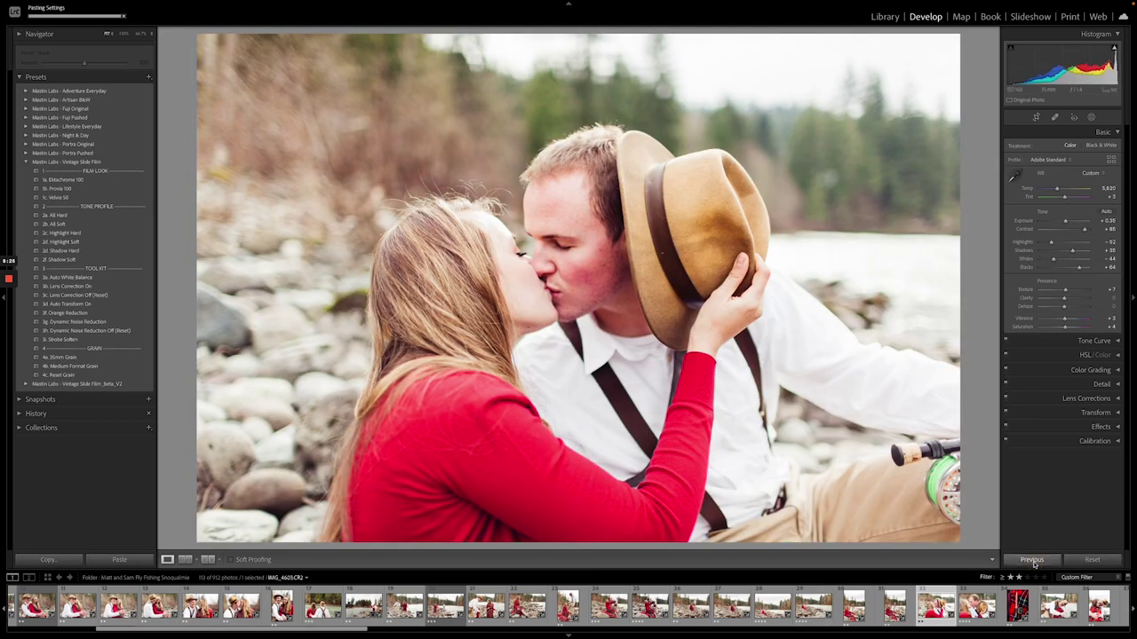
pyautogui.click(1064, 222)
pyautogui.moveTo(1065, 221); pyautogui.dragTo(1055, 192)
pyautogui.click(1057, 191)
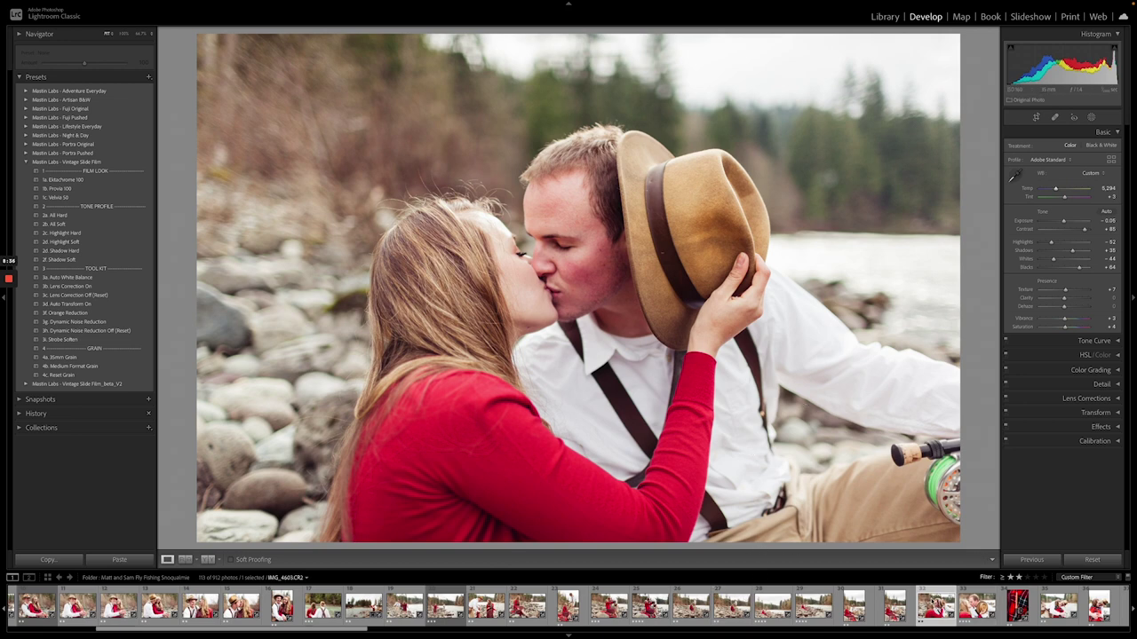
# Copy the previous edits onto the next photo and the fly rod close-up, brightening the fly rod shot.
pyautogui.click(977, 607)
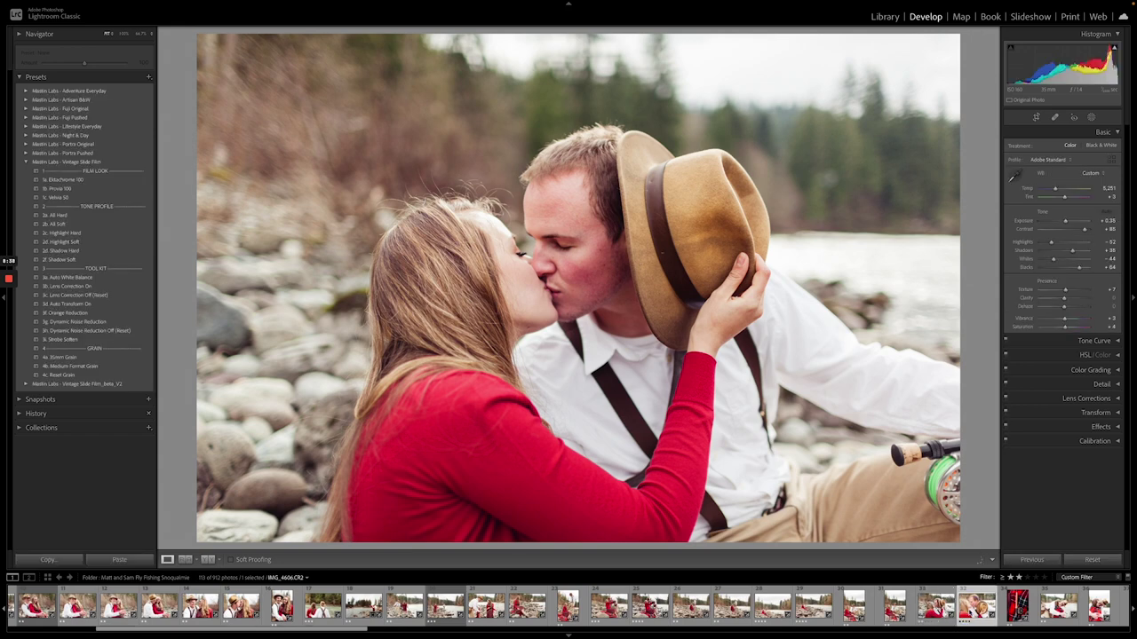
pyautogui.click(1031, 561)
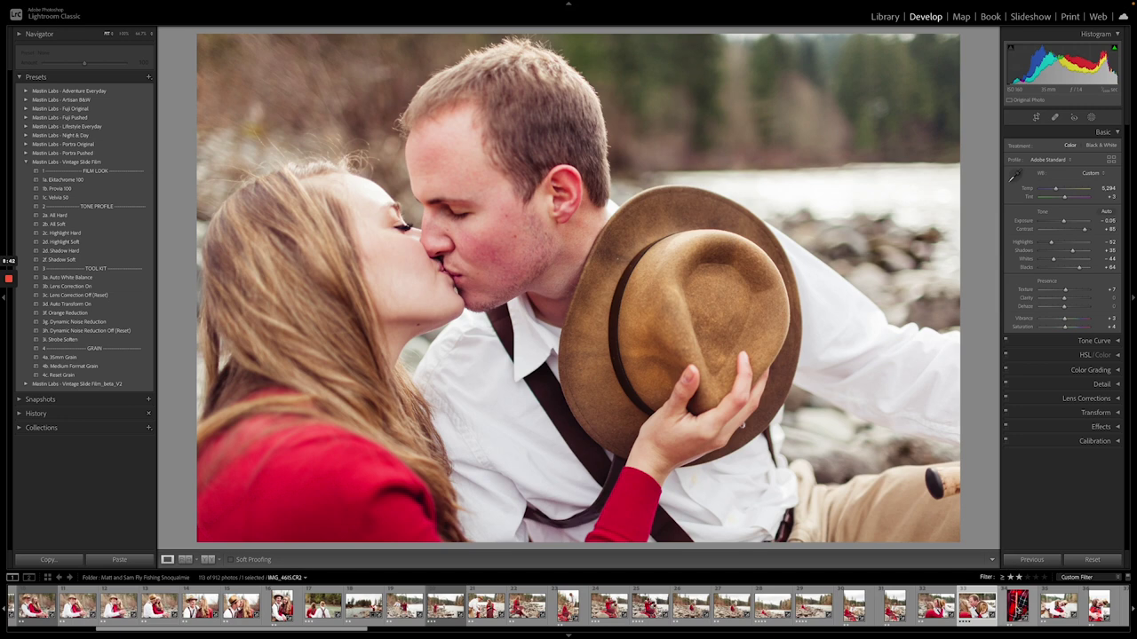
pyautogui.click(1017, 606)
pyautogui.click(1031, 561)
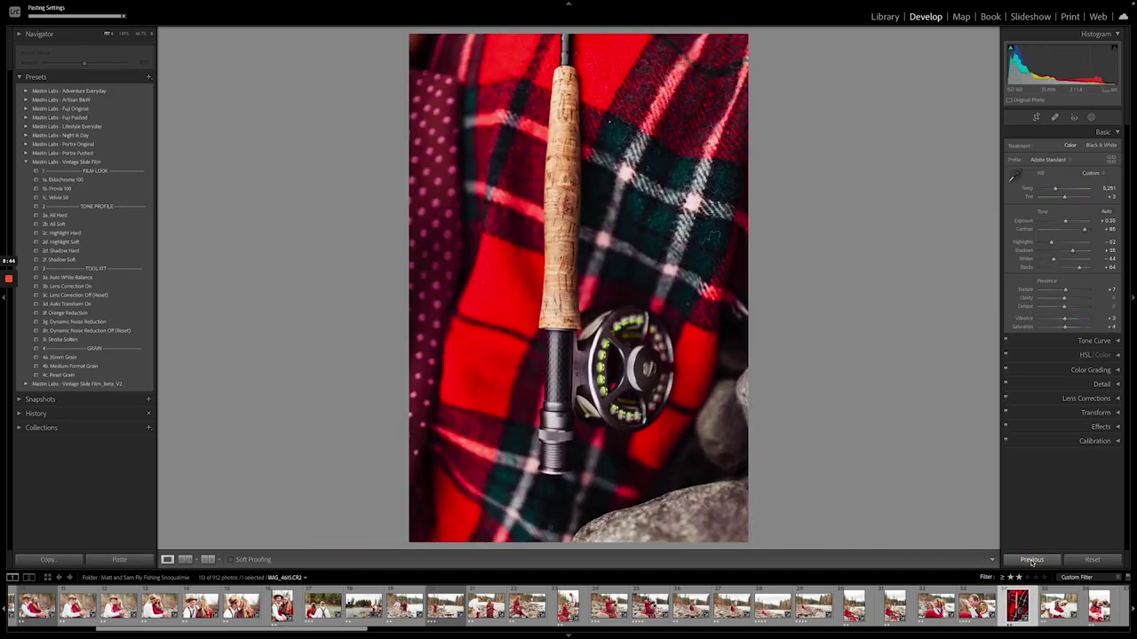
pyautogui.click(1065, 221)
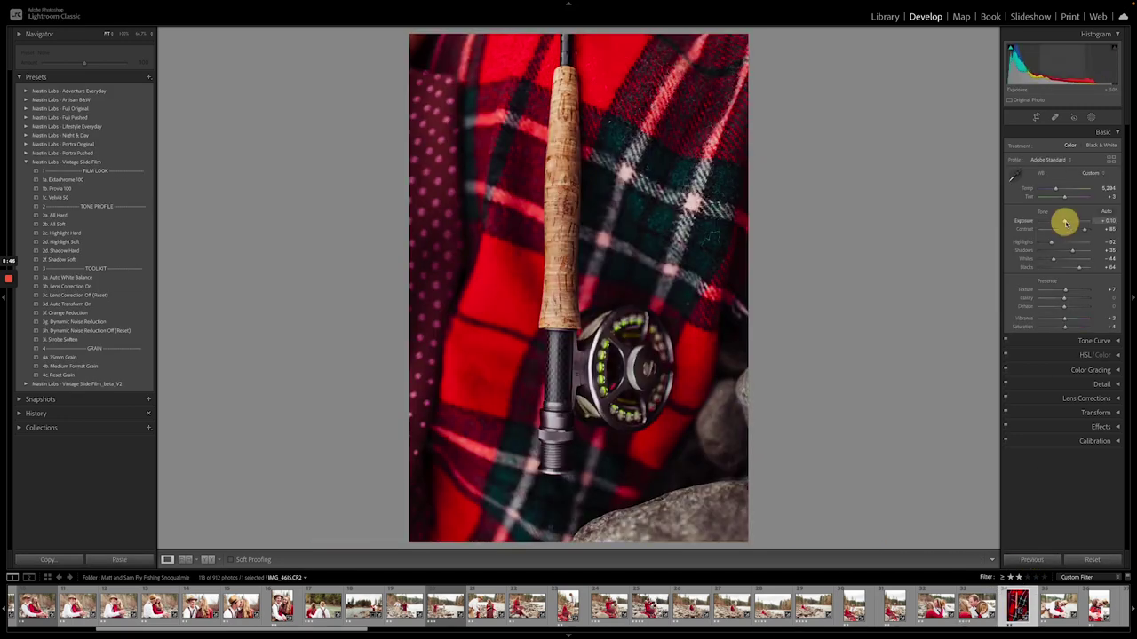
# Lower the hugging photo's exposure and apply 3c. Lens Correction Off (Reset).
pyautogui.click(1057, 609)
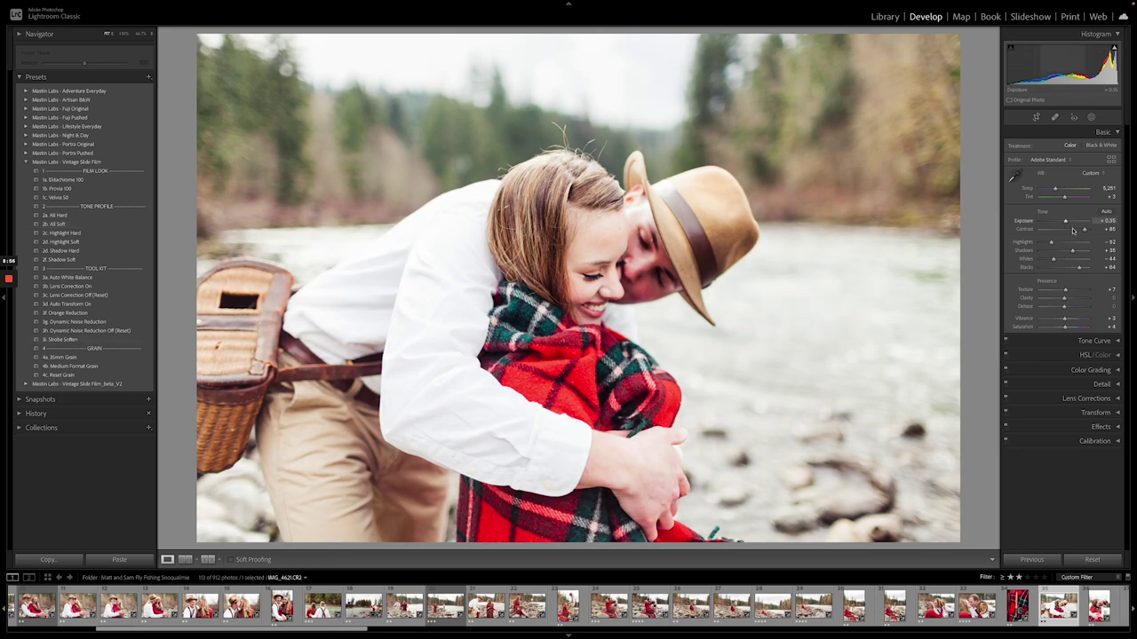
pyautogui.moveTo(1066, 223); pyautogui.dragTo(1064, 222)
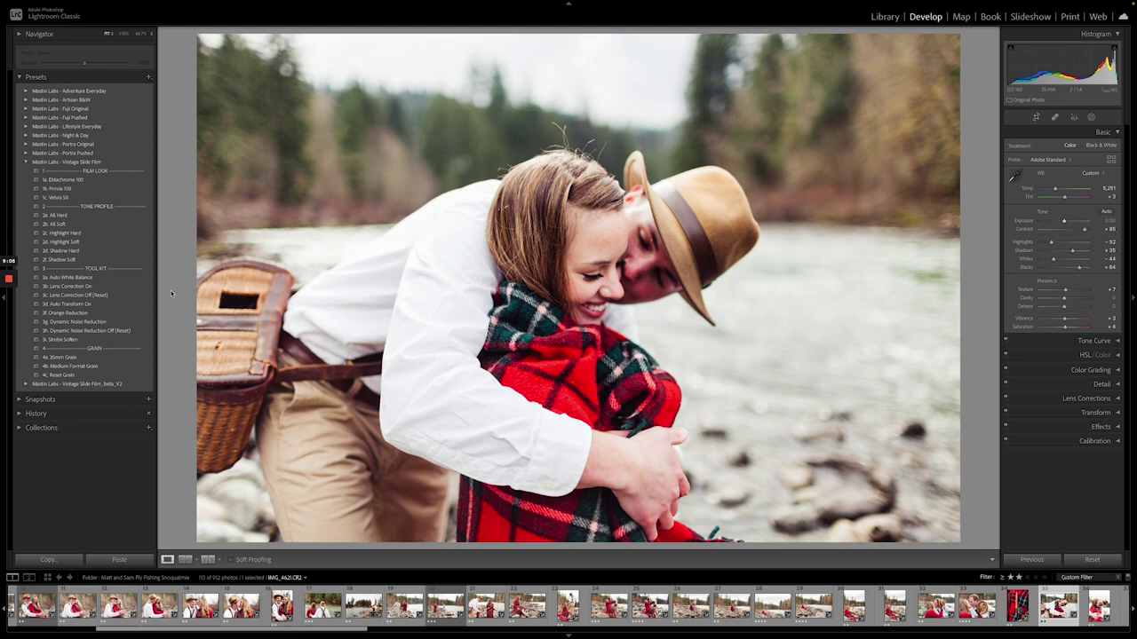
pyautogui.click(103, 294)
# Paste the previous edits onto the hugging portrait.
pyautogui.click(1098, 611)
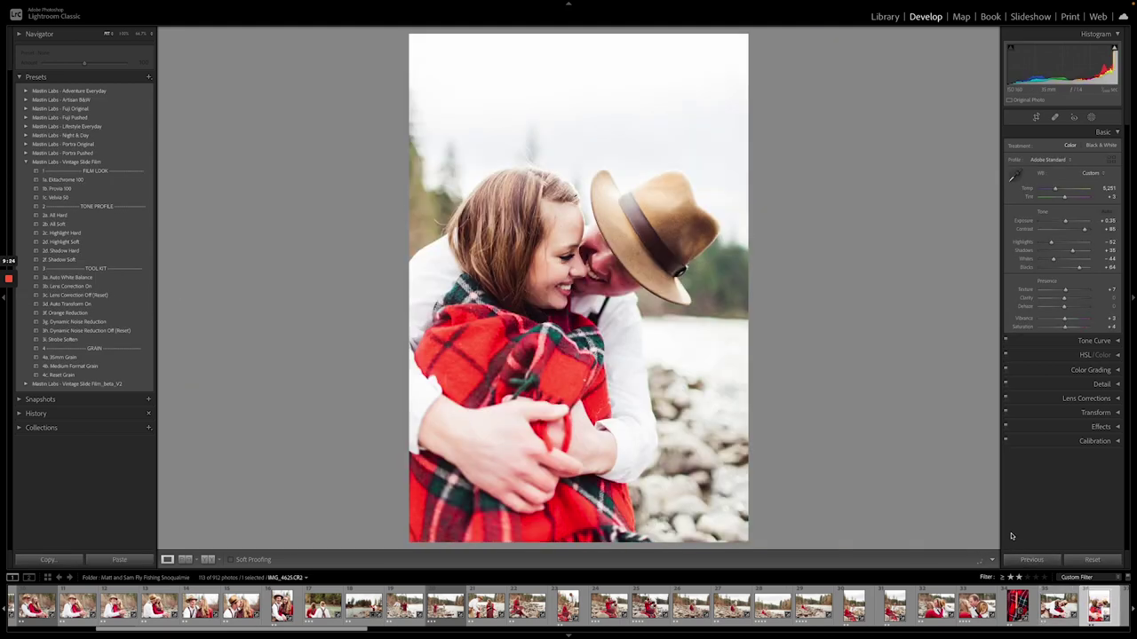
pyautogui.click(1032, 560)
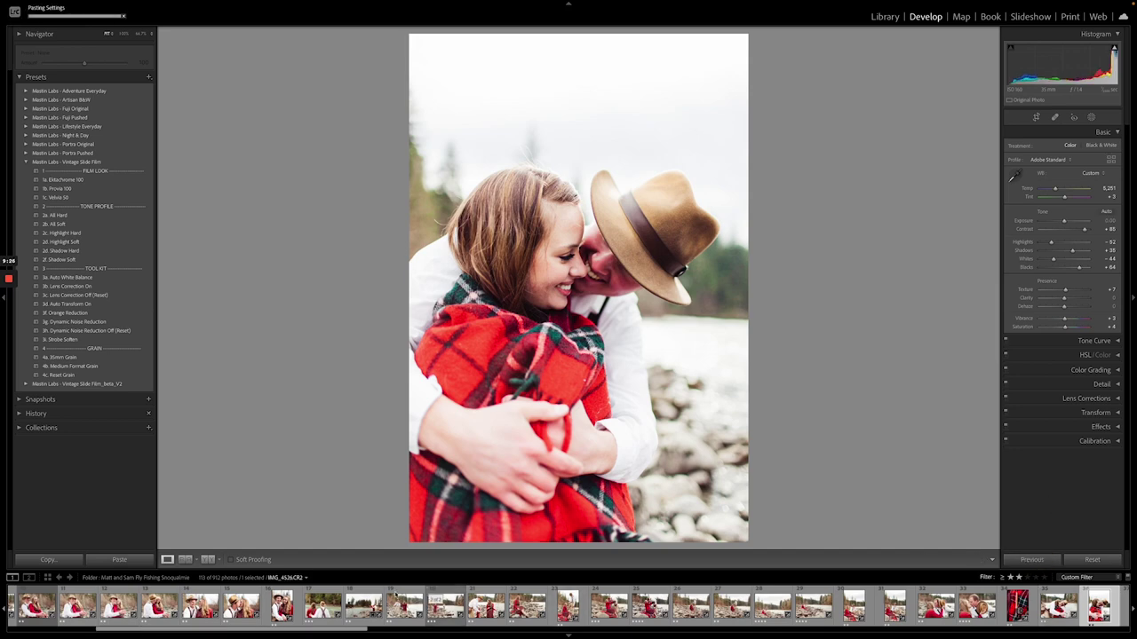
pyautogui.moveTo(338, 629); pyautogui.dragTo(499, 628)
# Give the kiss shot under the hat the previous edits, slightly brighter, with 3i. Strobe Soften.
pyautogui.click(477, 606)
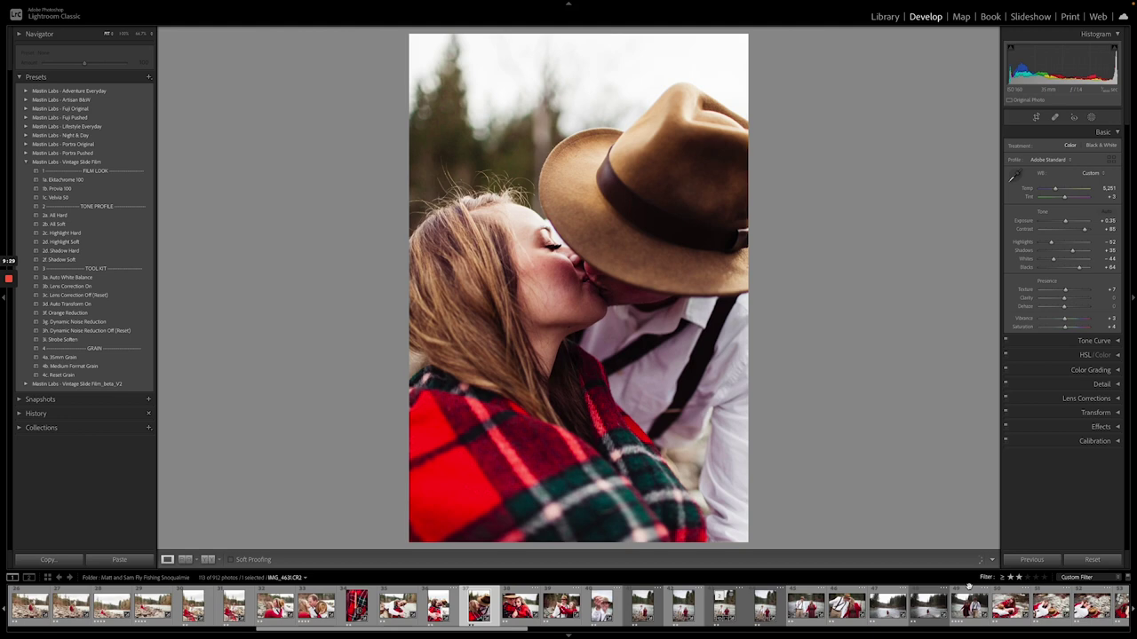
pyautogui.click(1038, 560)
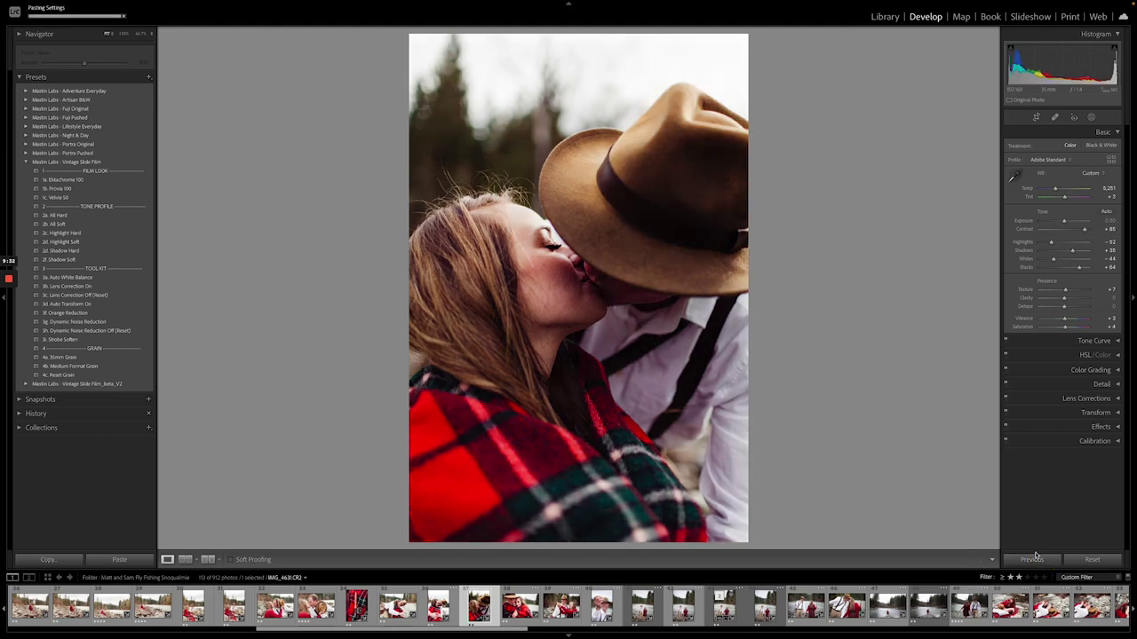
pyautogui.moveTo(1064, 221); pyautogui.dragTo(1066, 223)
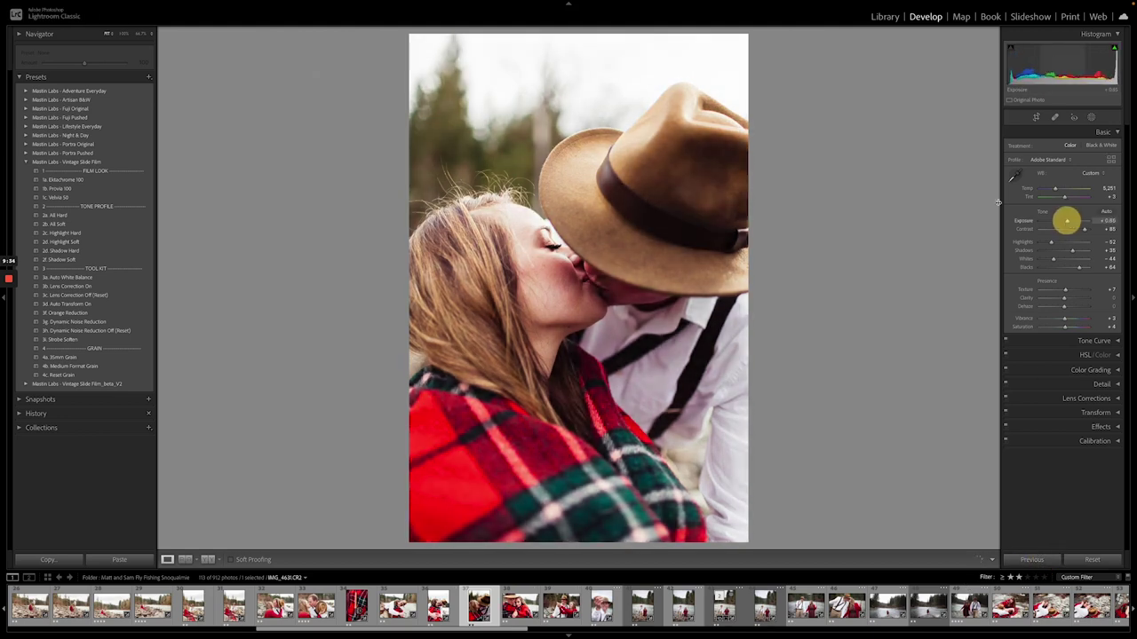
pyautogui.click(116, 340)
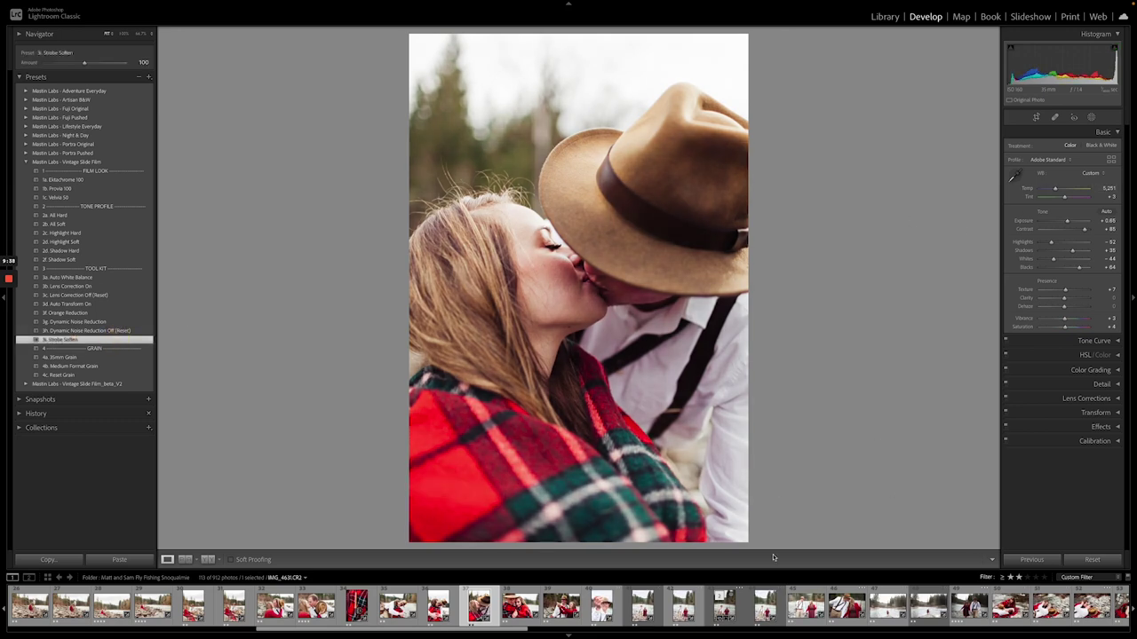
# Paste previous settings onto the next photo, lowering exposure slightly and adjusting tint.
pyautogui.press('Right')
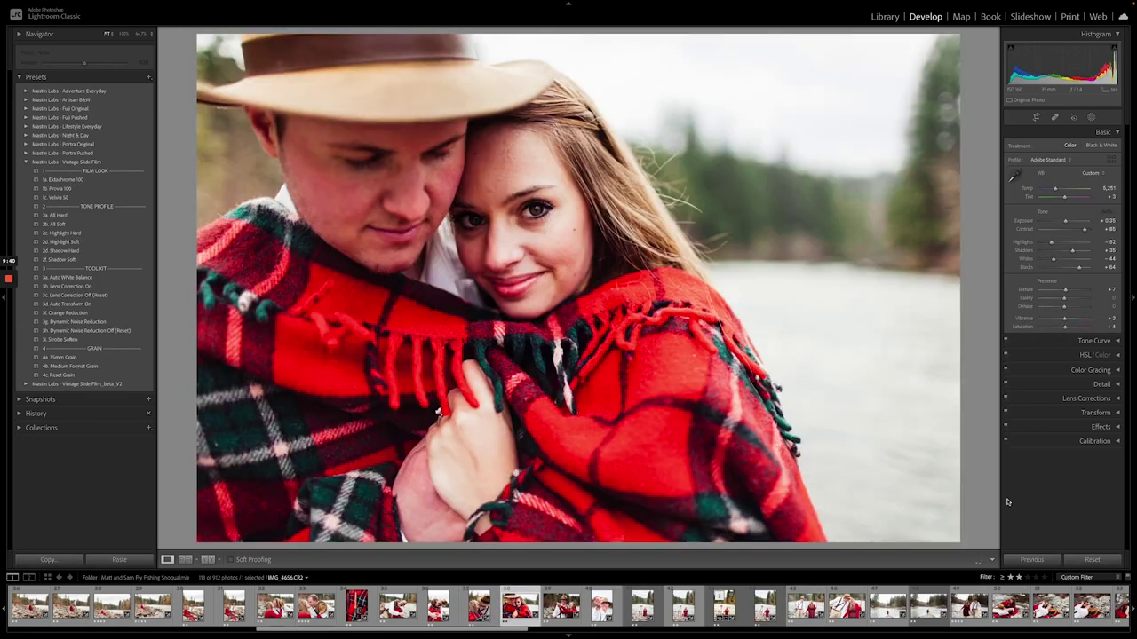
pyautogui.click(1045, 562)
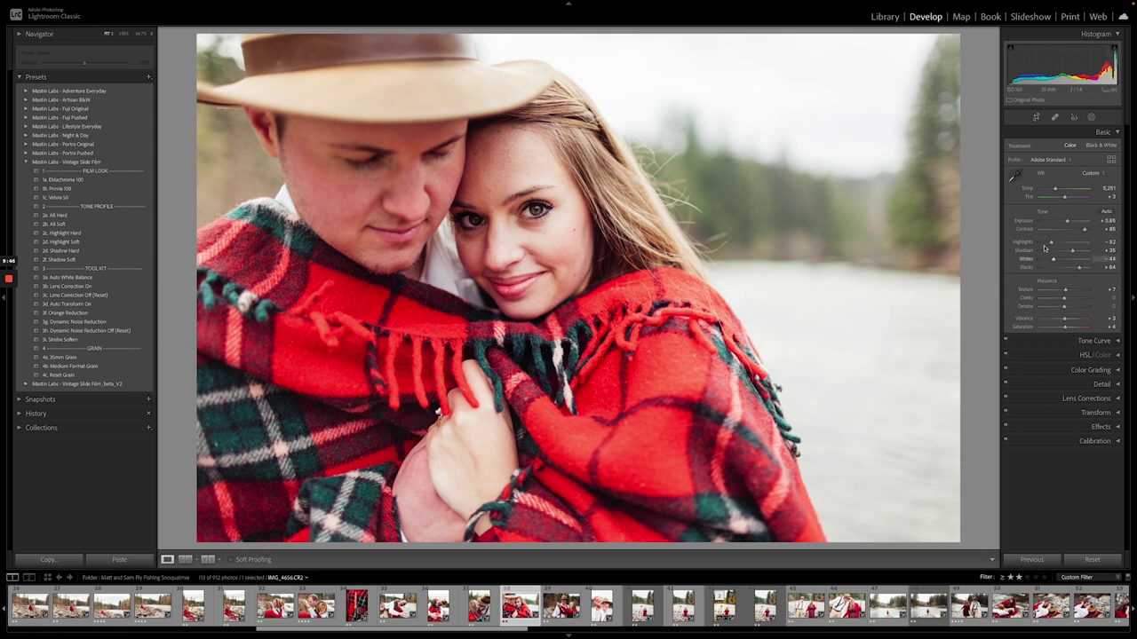
pyautogui.moveTo(1069, 222); pyautogui.dragTo(1063, 198)
pyautogui.click(1063, 197)
# Apply Strobe Soften to a later photo and set its exposure to +0.70.
pyautogui.press('Right')
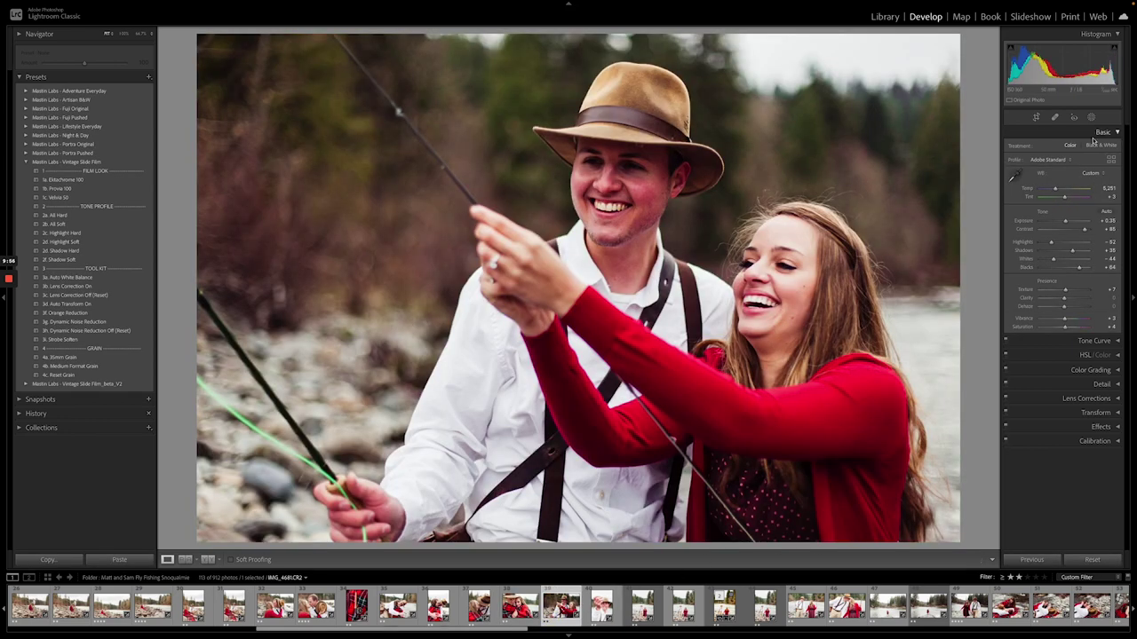
pyautogui.press('Right')
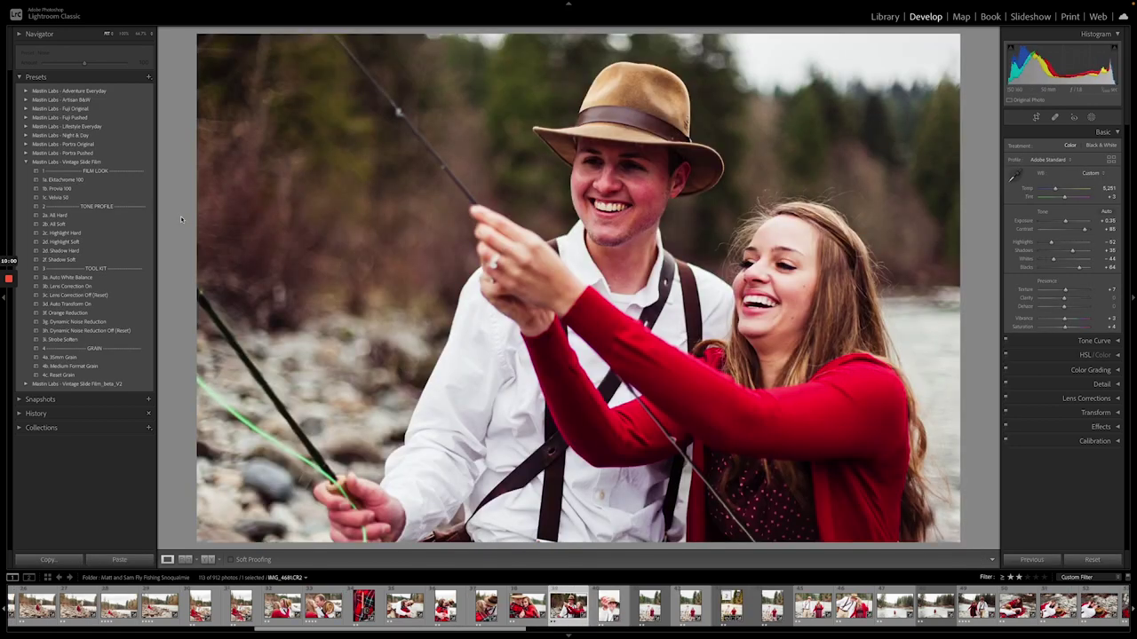
pyautogui.moveTo(1066, 218); pyautogui.dragTo(1068, 223)
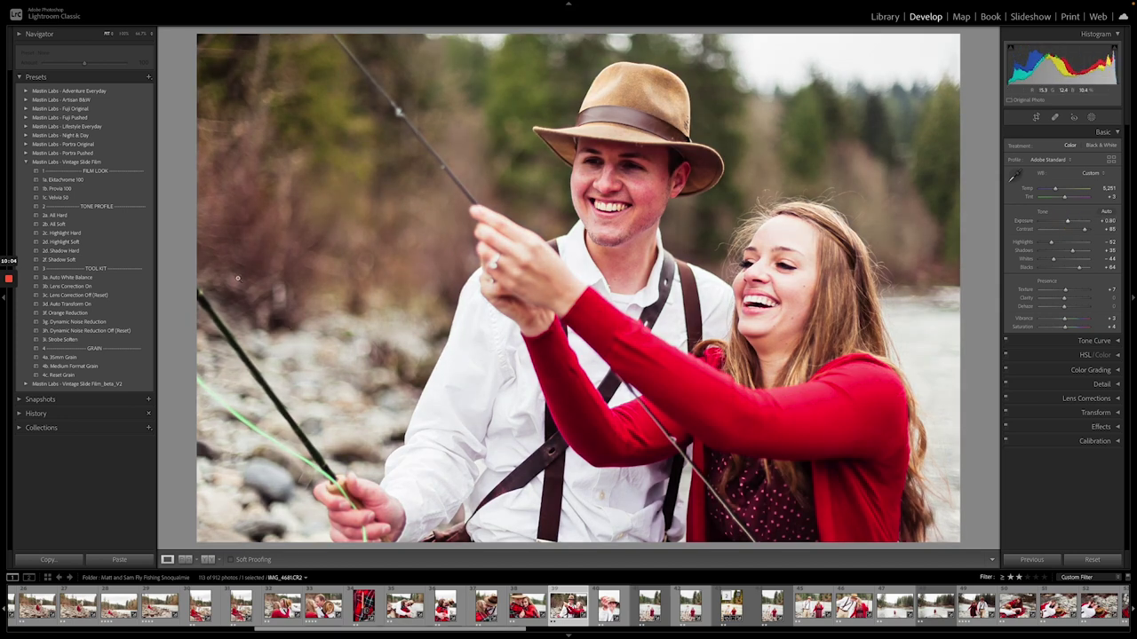
pyautogui.click(108, 339)
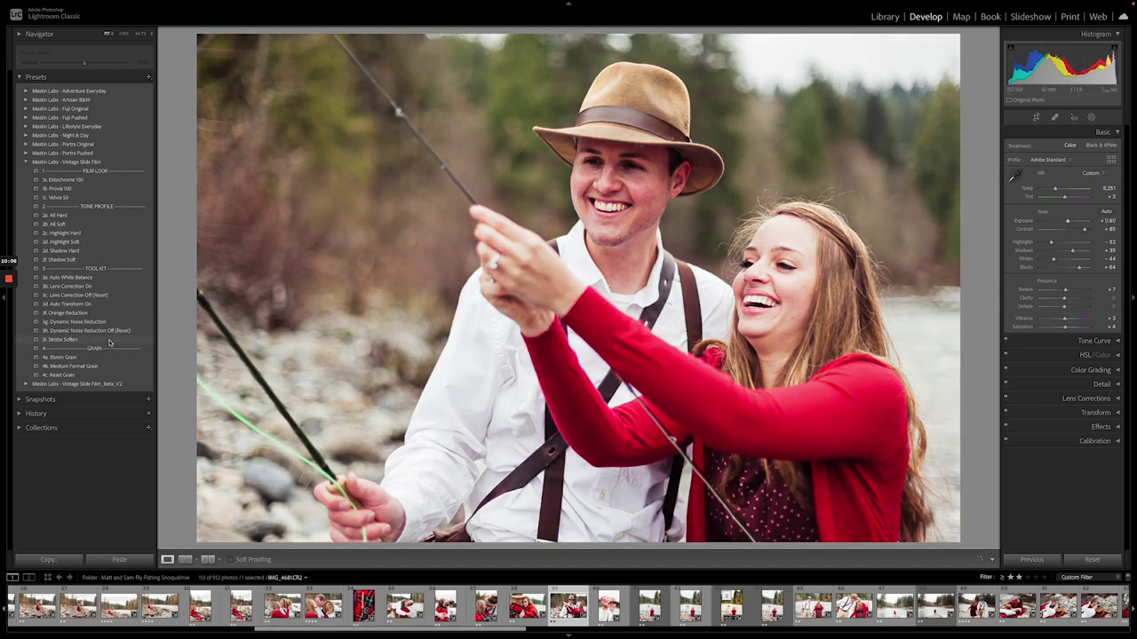
pyautogui.click(1069, 220)
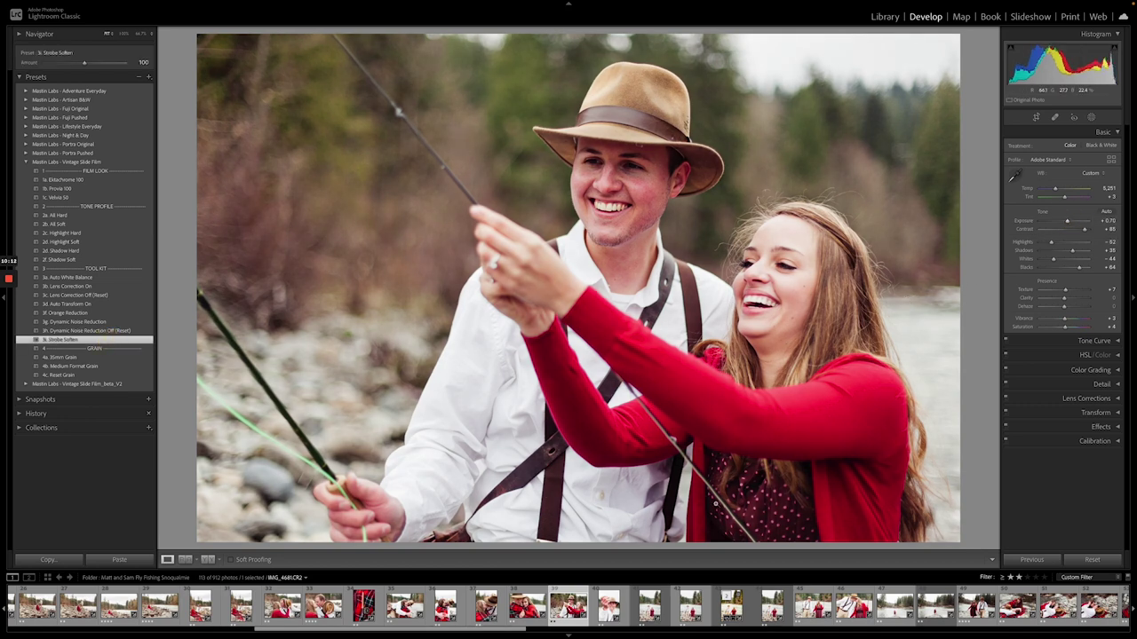
# Paste previous settings onto the blurry close-up and darken its exposure.
pyautogui.press('Right')
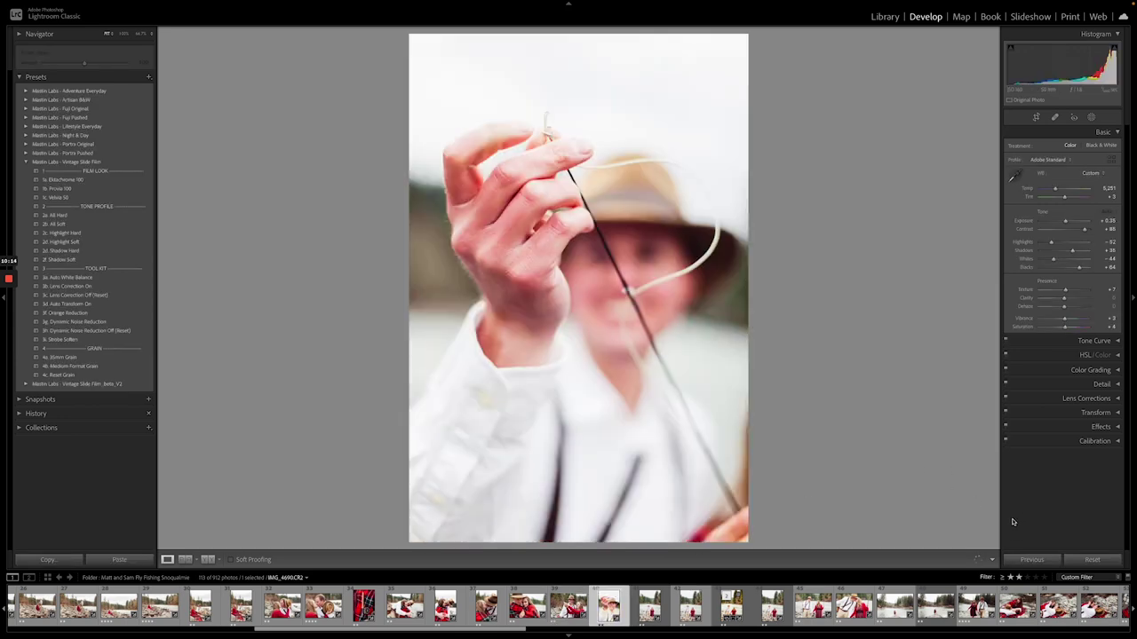
pyautogui.click(1031, 561)
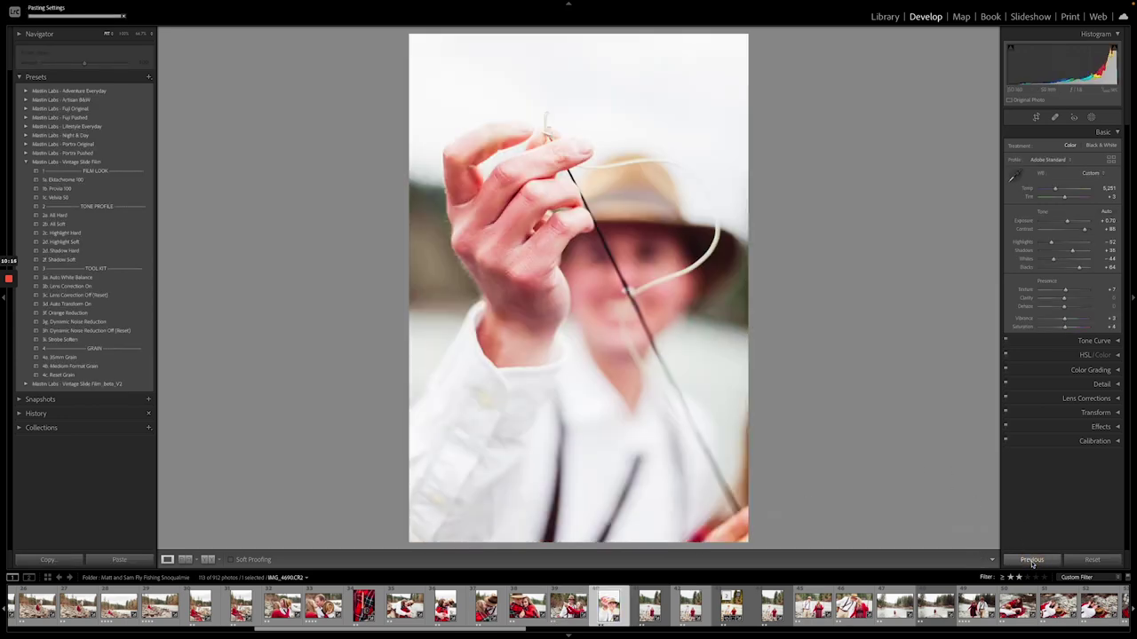
pyautogui.click(1068, 222)
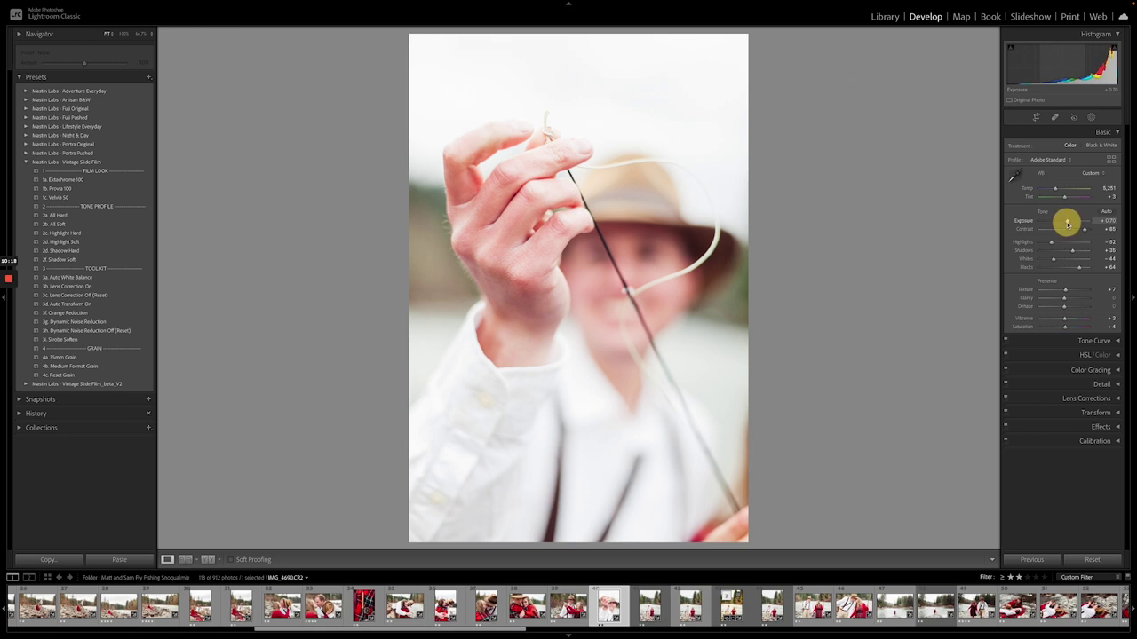
pyautogui.moveTo(1067, 223); pyautogui.dragTo(1063, 197)
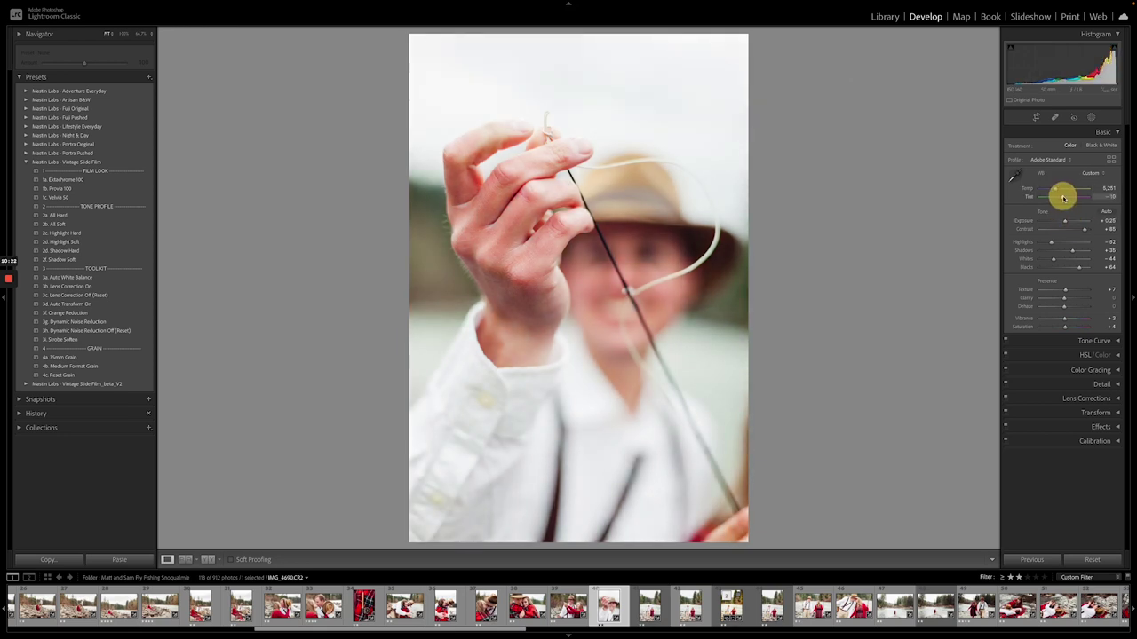
# Paste previous settings onto a later photo, warming temperature to about 5,800 and reducing green tint.
pyautogui.press('Right')
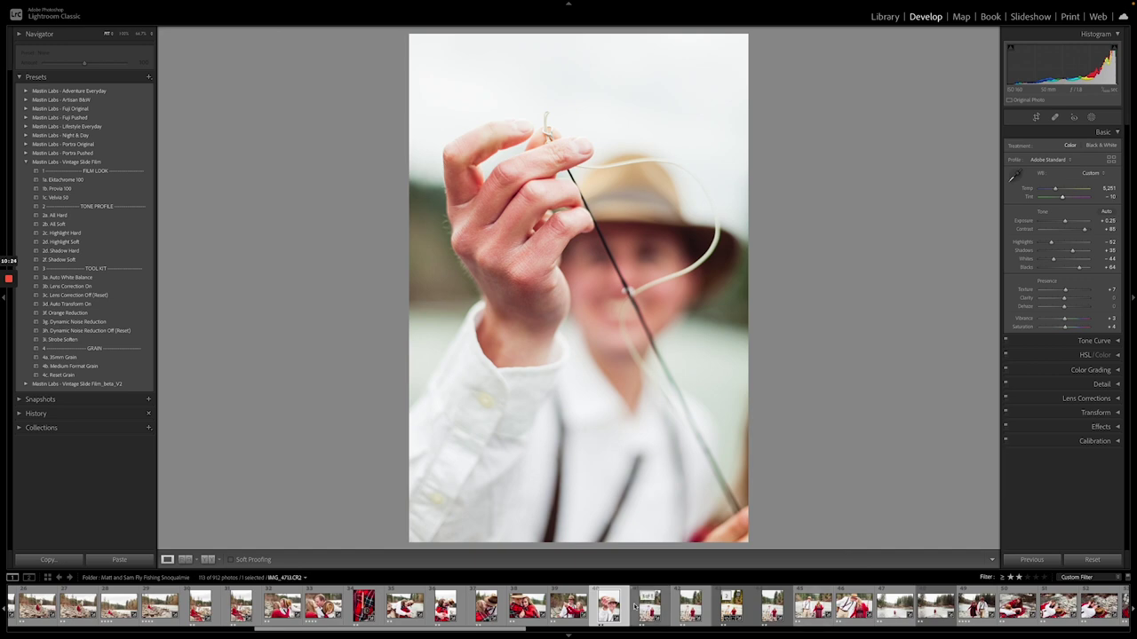
pyautogui.press('Right')
pyautogui.click(1030, 560)
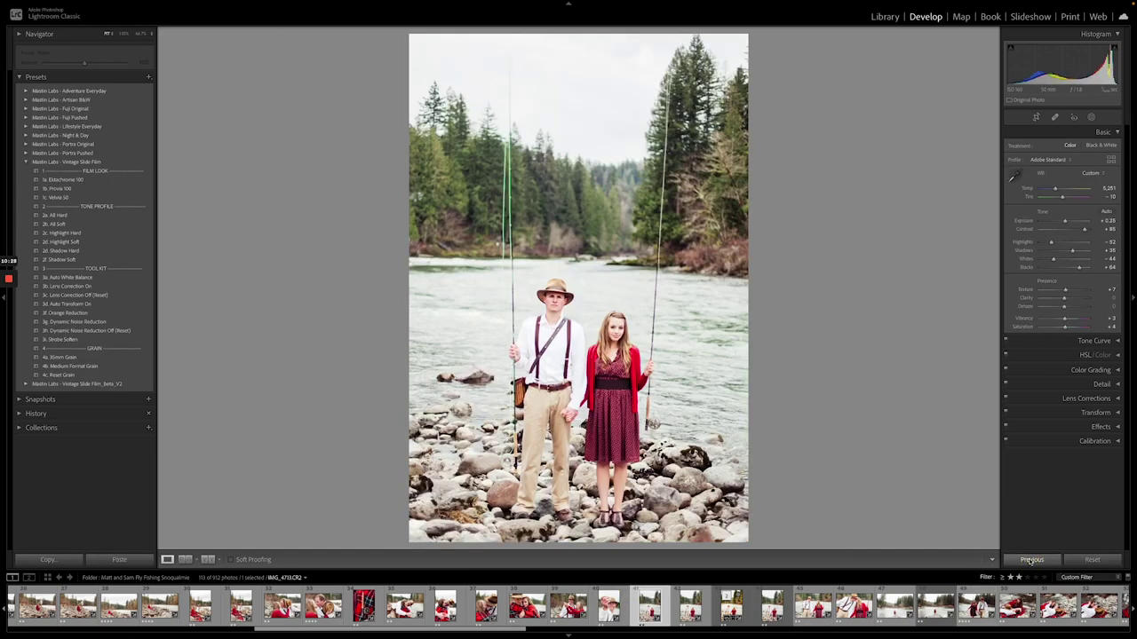
pyautogui.click(1056, 191)
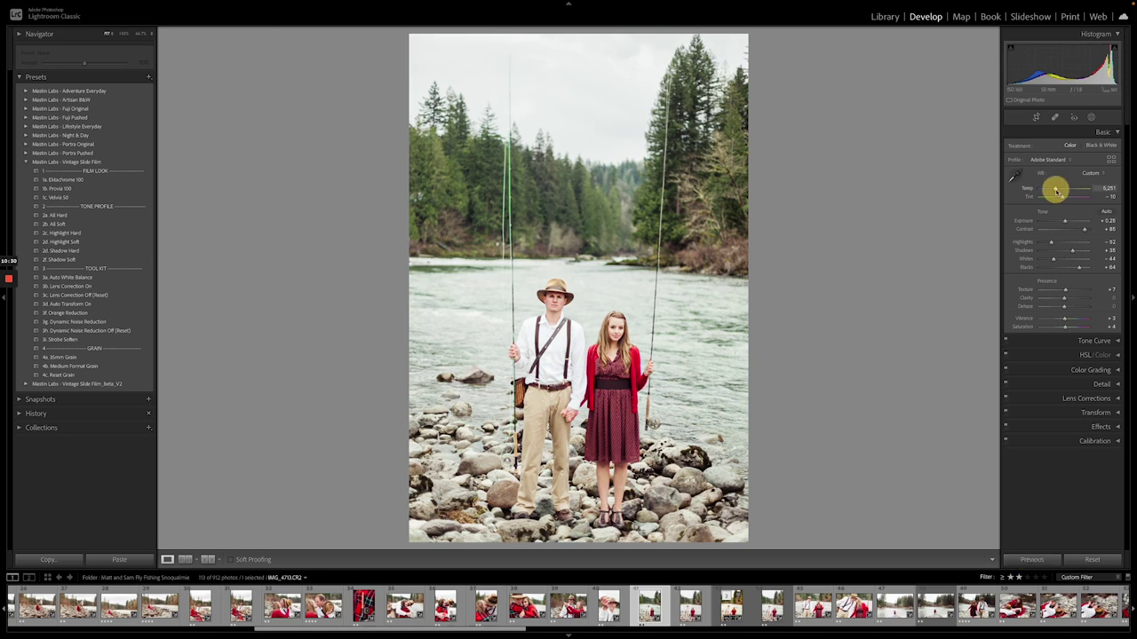
pyautogui.moveTo(1056, 191); pyautogui.dragTo(1058, 192)
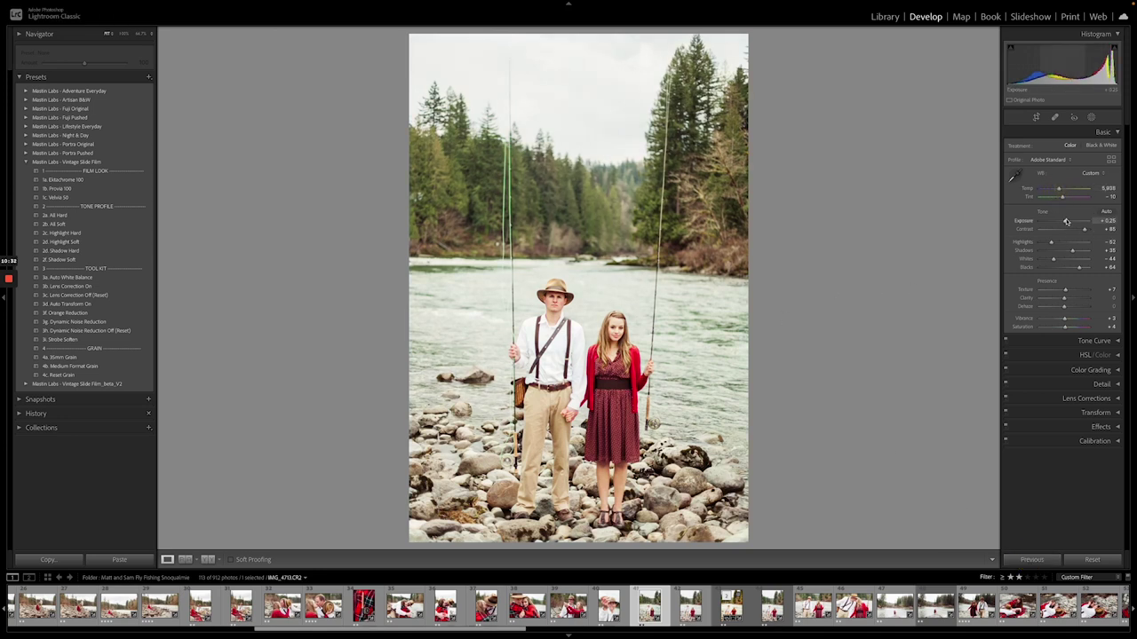
pyautogui.click(1065, 197)
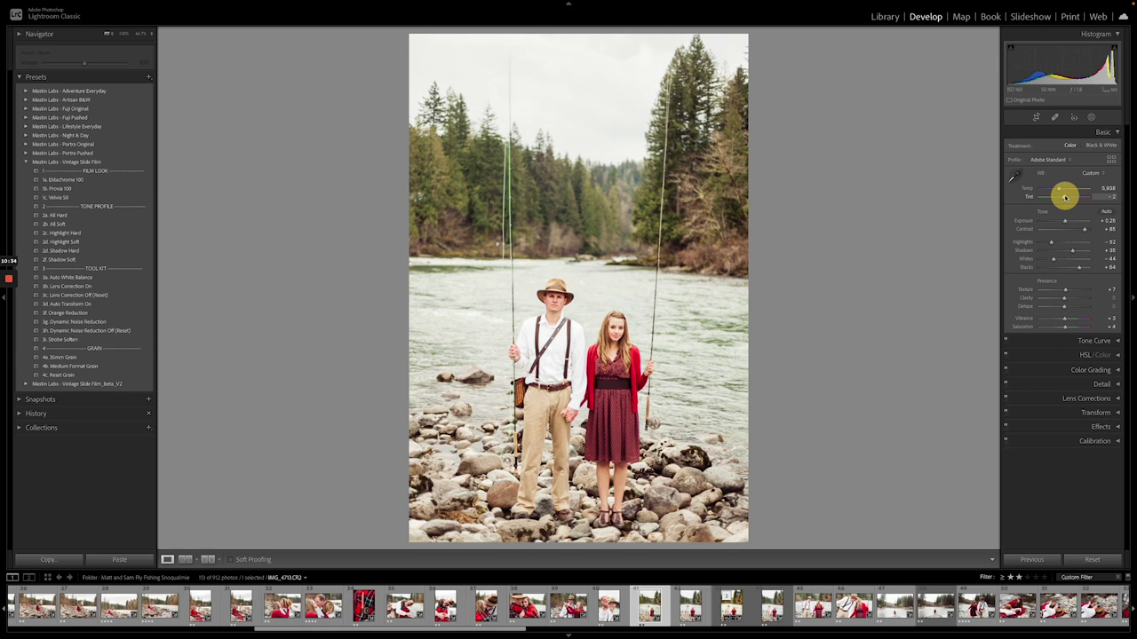
pyautogui.click(1065, 221)
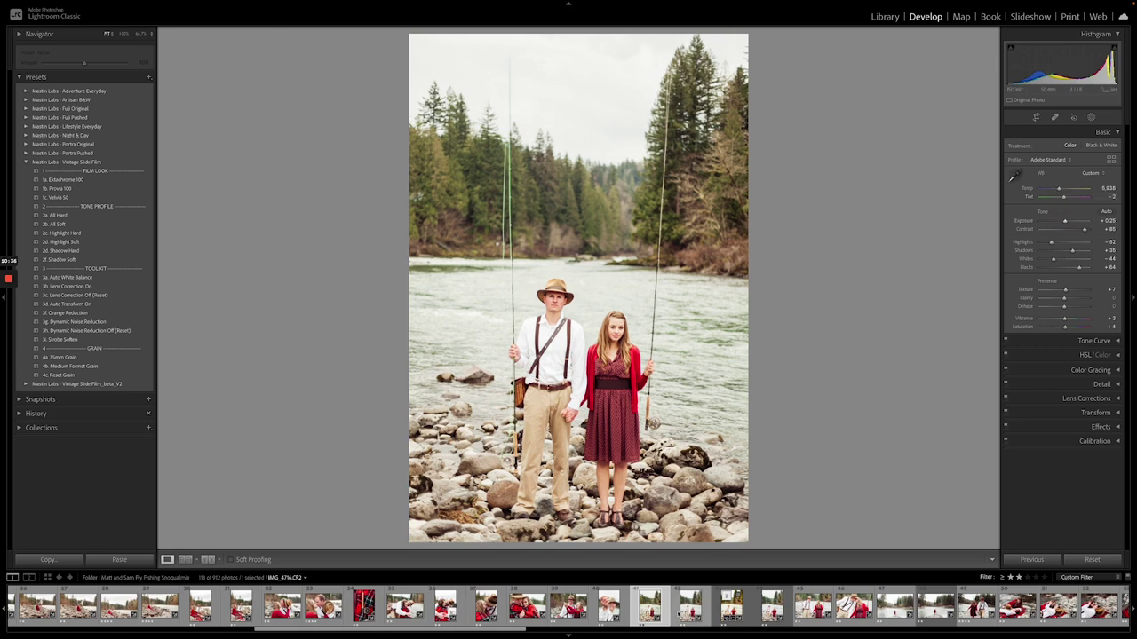
# Paste previous settings onto the next two photos, cooling the hand-holding portrait to about 5,775.
pyautogui.click(681, 615)
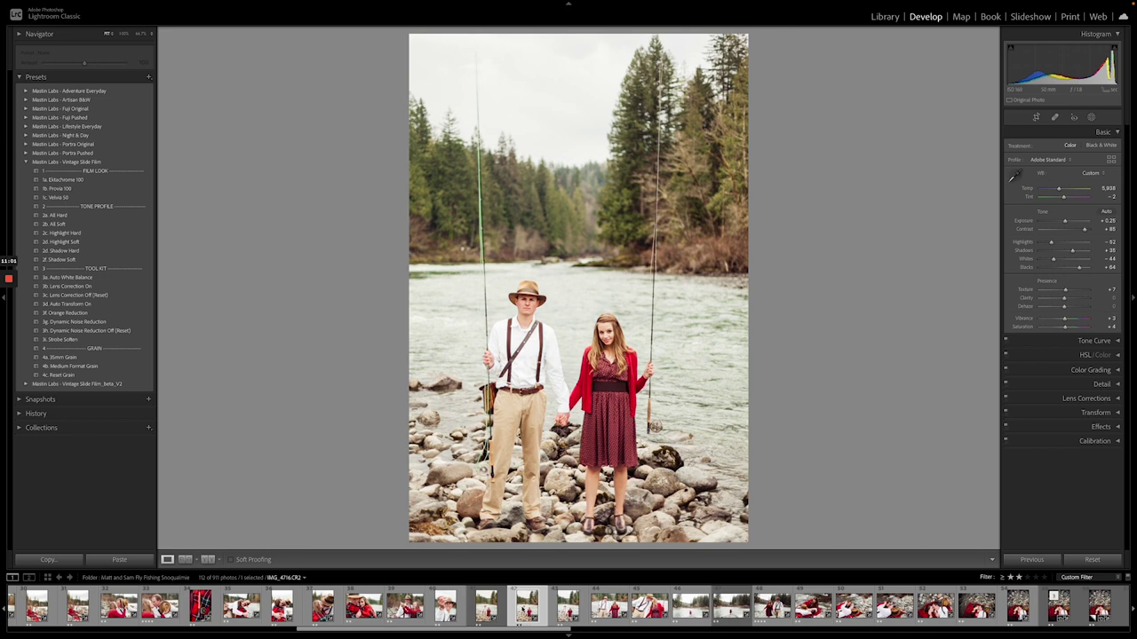
pyautogui.click(568, 607)
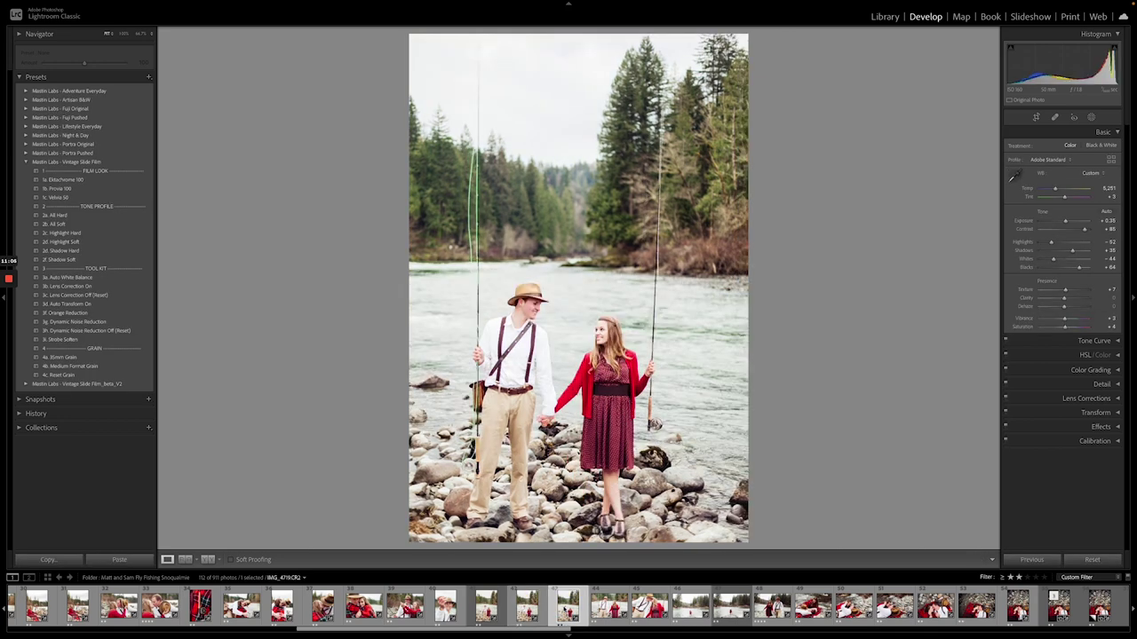
pyautogui.click(1031, 560)
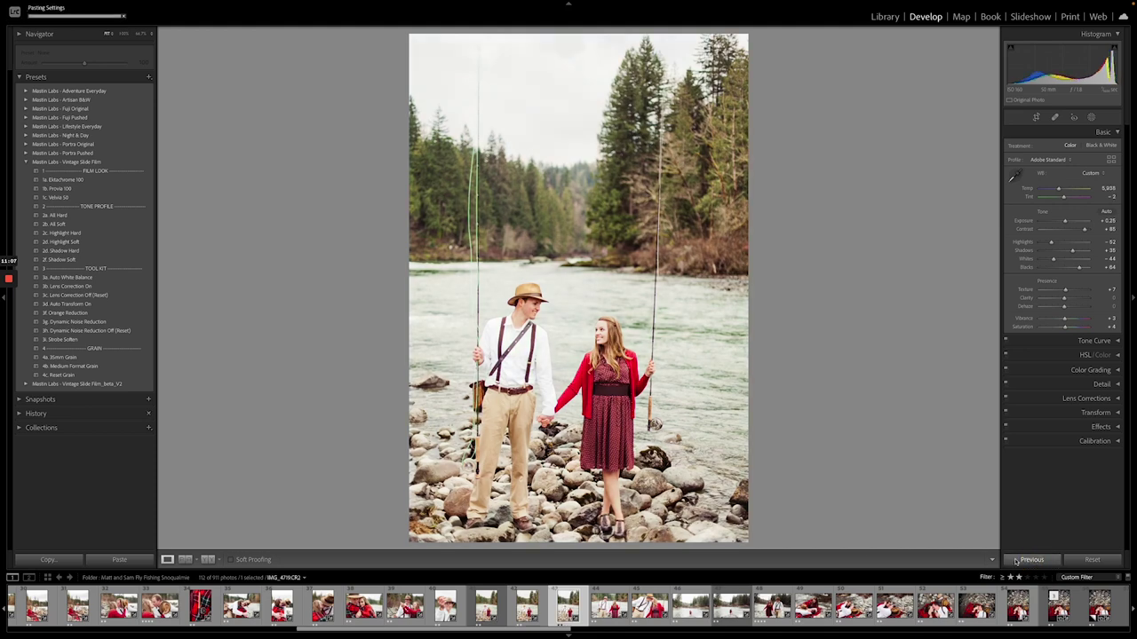
pyautogui.press('Right')
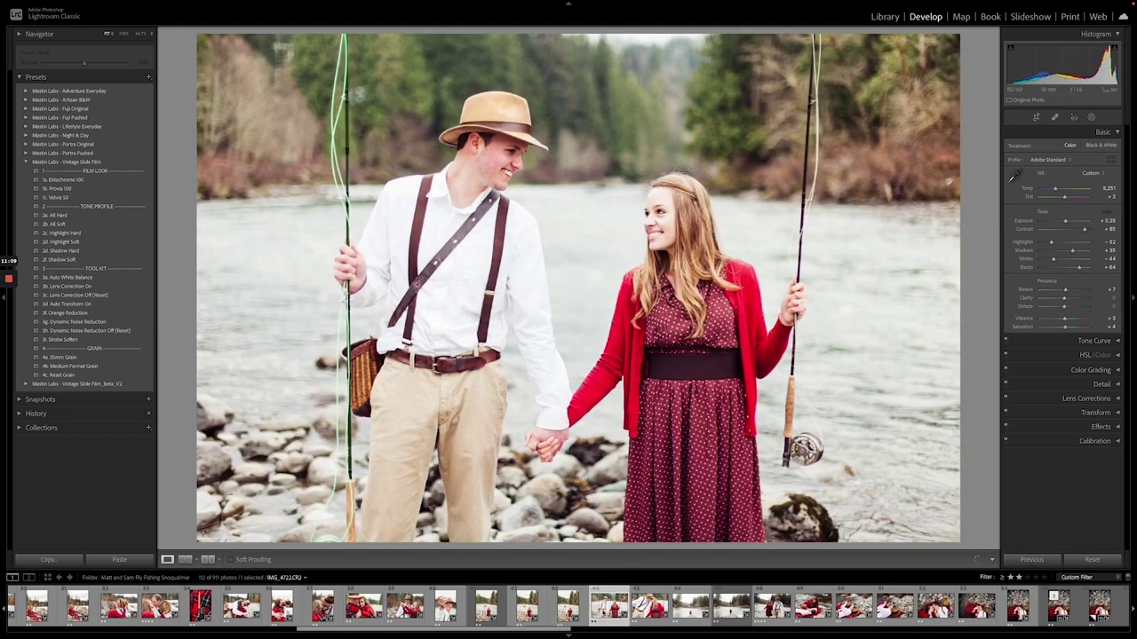
pyautogui.click(1031, 560)
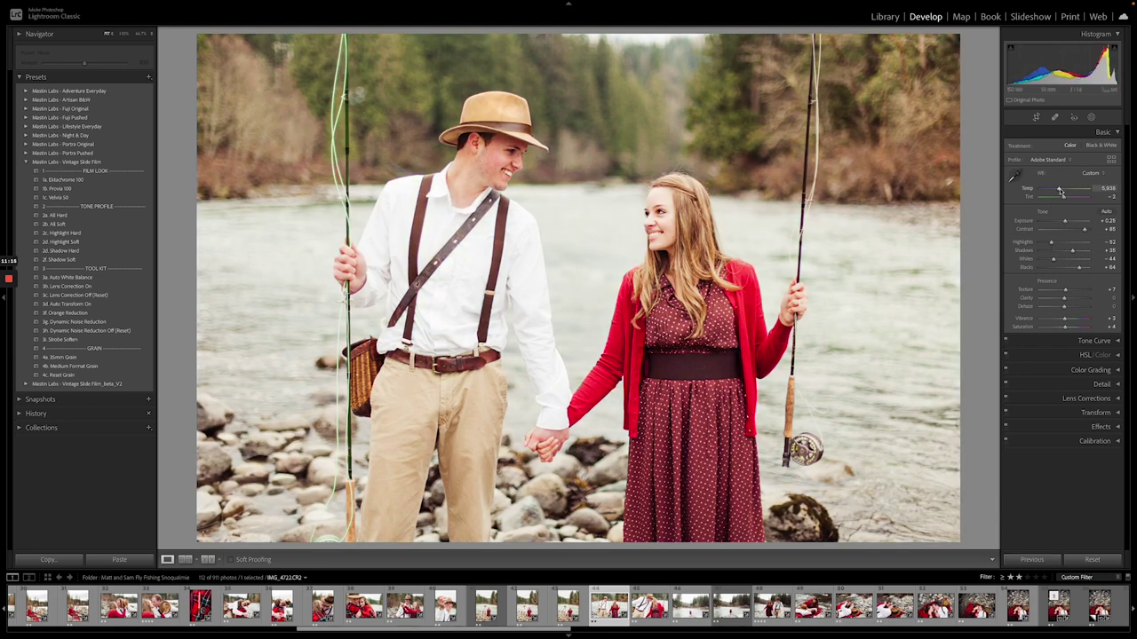
pyautogui.moveTo(1060, 189); pyautogui.dragTo(1059, 191)
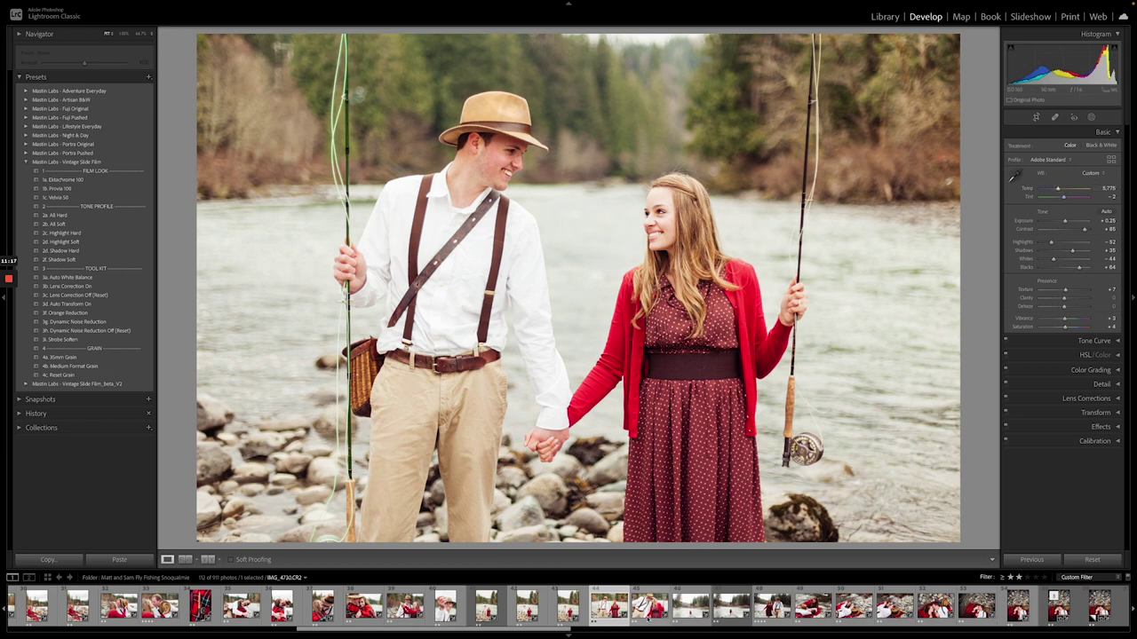
pyautogui.click(649, 609)
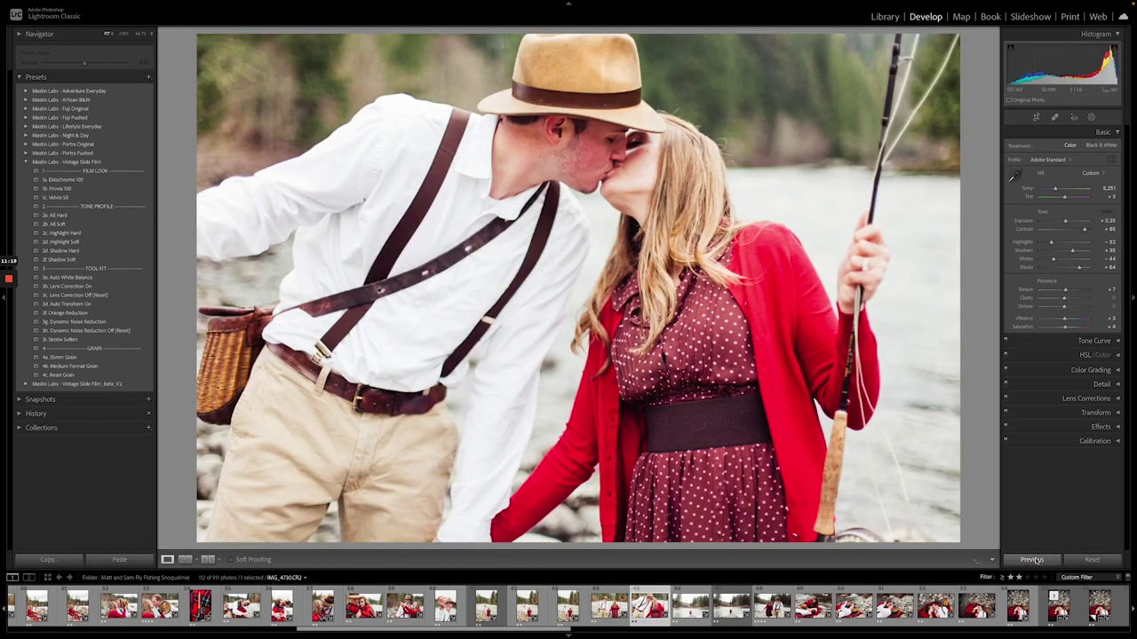
# Paste the previous settings onto the kissing photo and reset its exposure to zero.
pyautogui.click(1031, 559)
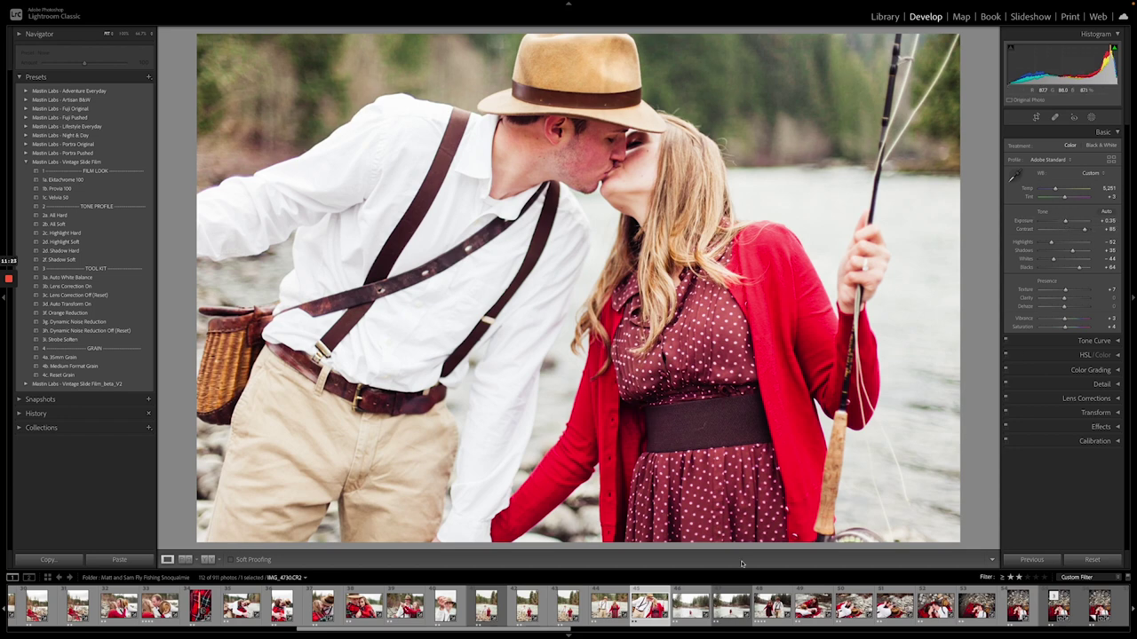
pyautogui.click(200, 606)
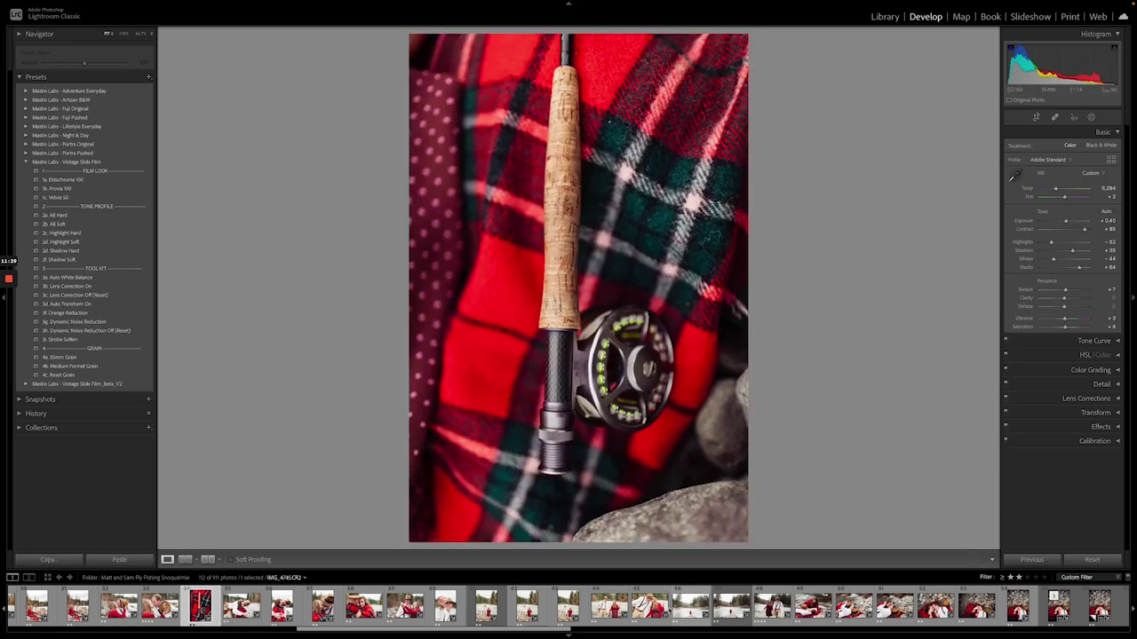
pyautogui.click(650, 613)
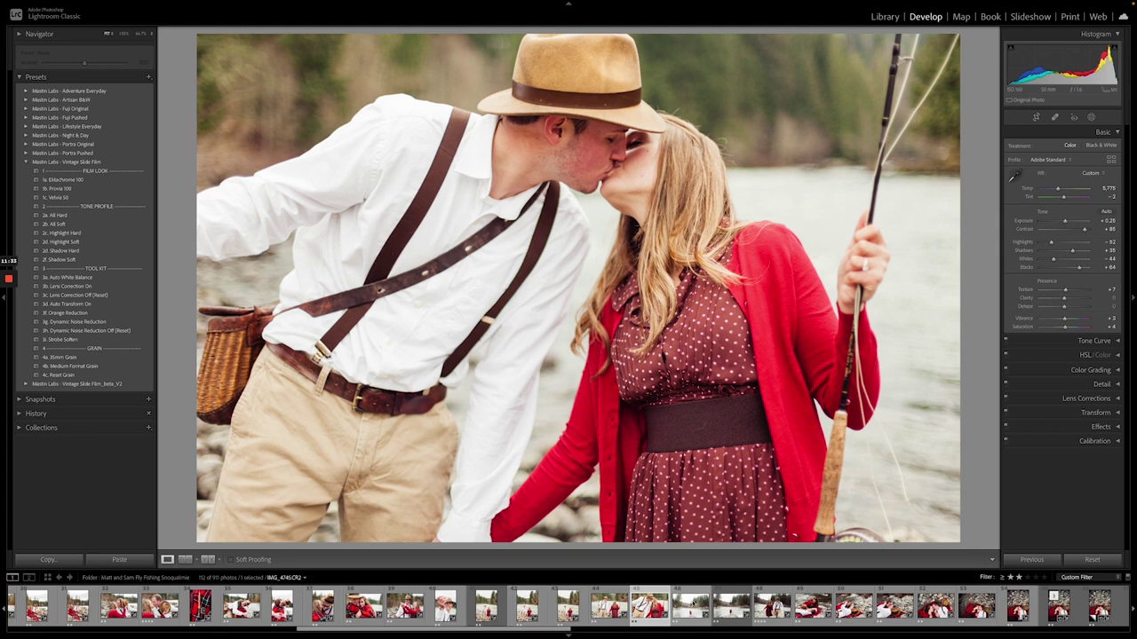
pyautogui.doubleClick(1065, 223)
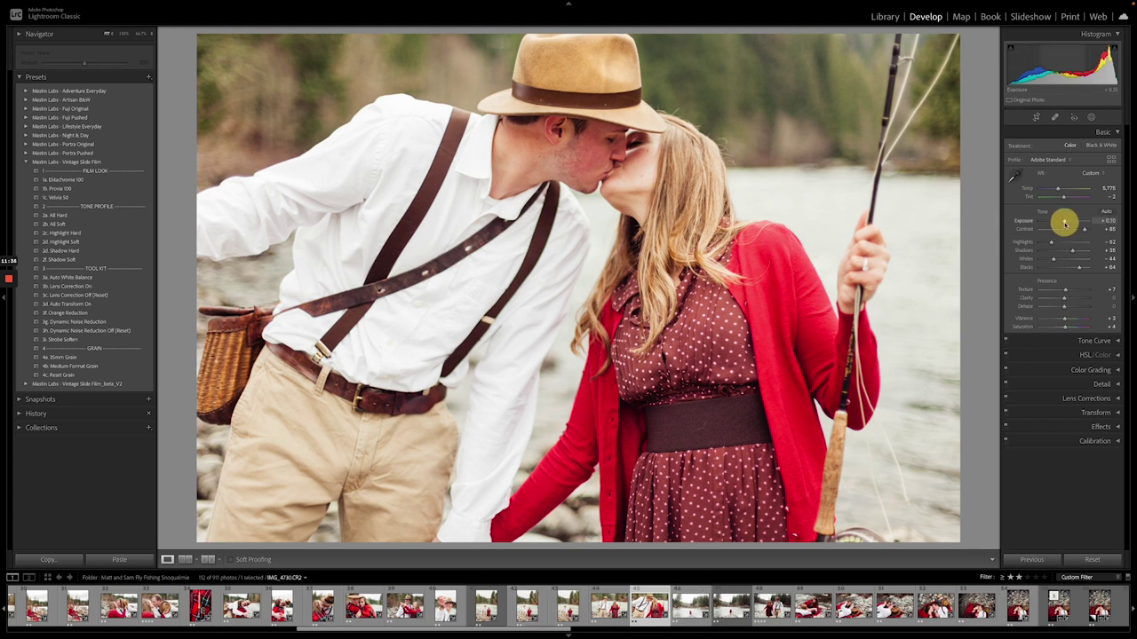
# Paste previous settings onto the two wide river shots, brightening the second to +0.30 exposure.
pyautogui.click(691, 606)
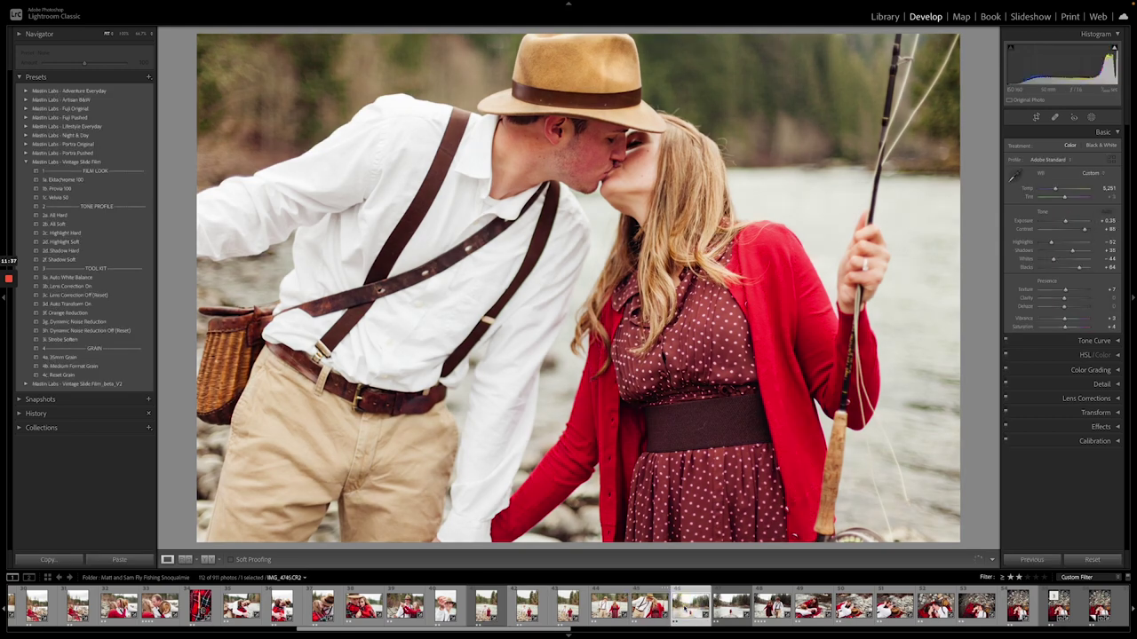
pyautogui.click(1032, 560)
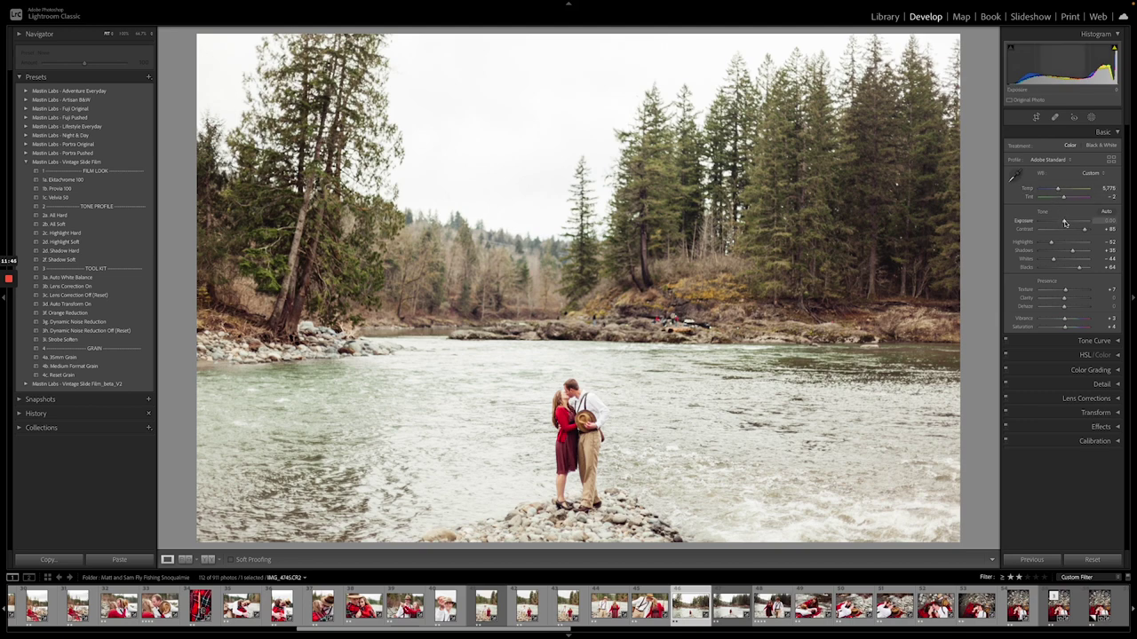
pyautogui.click(730, 607)
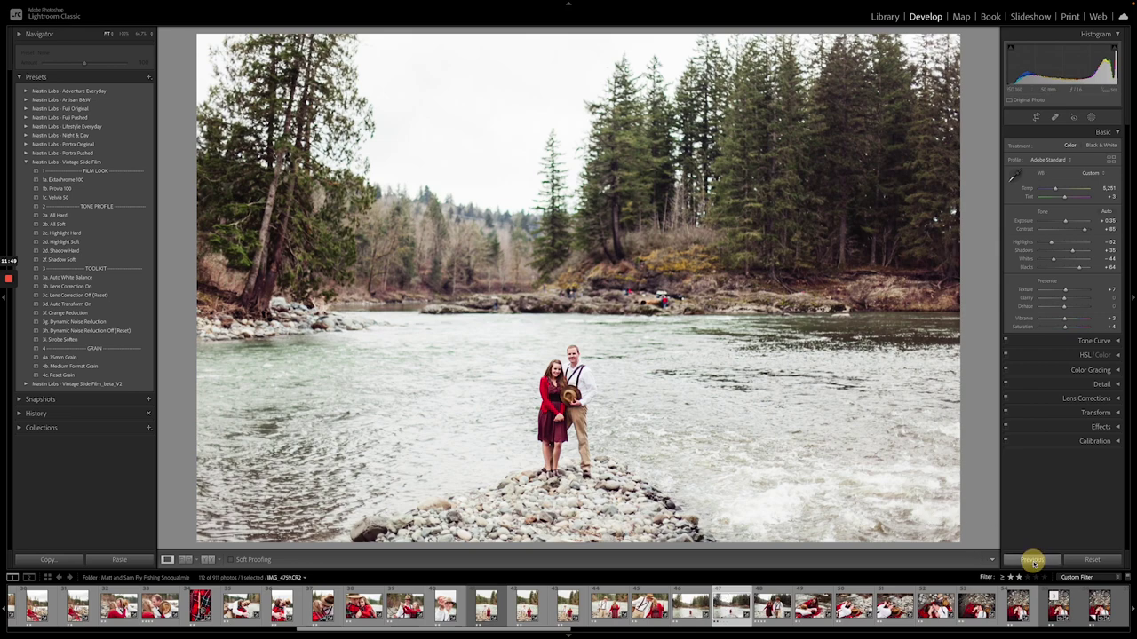
pyautogui.click(1032, 560)
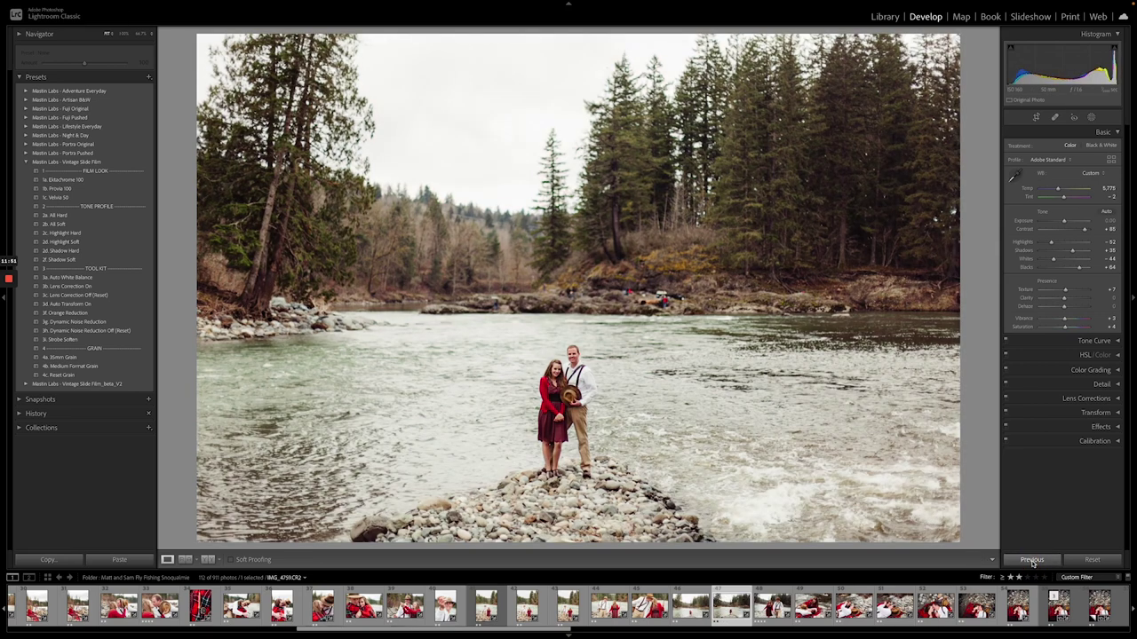
pyautogui.moveTo(1064, 223); pyautogui.dragTo(1058, 190)
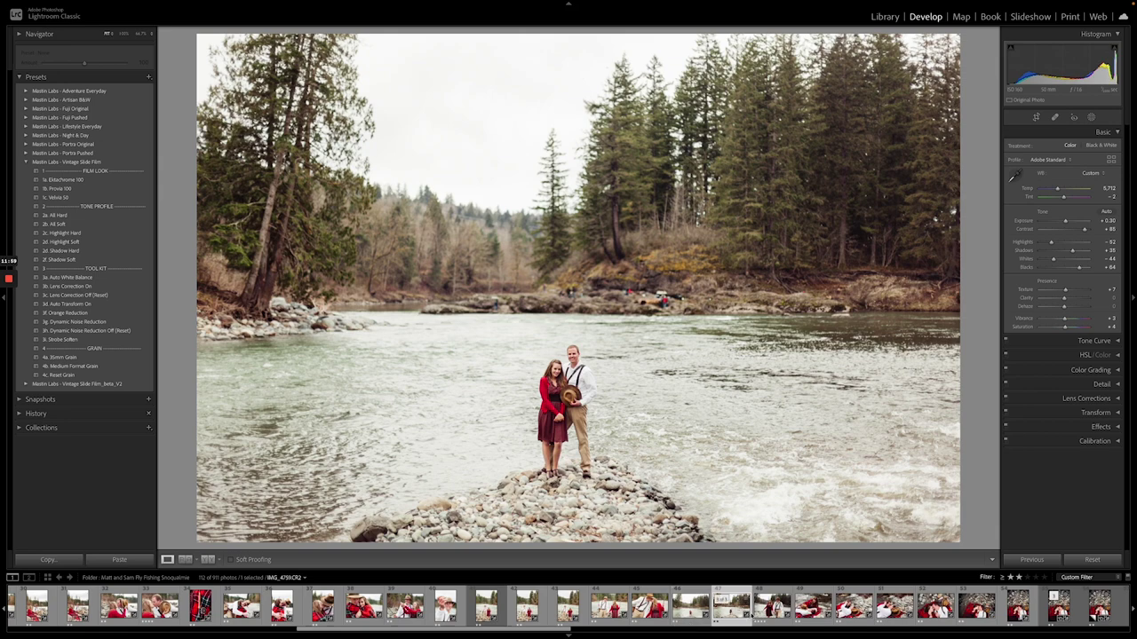
pyautogui.click(782, 606)
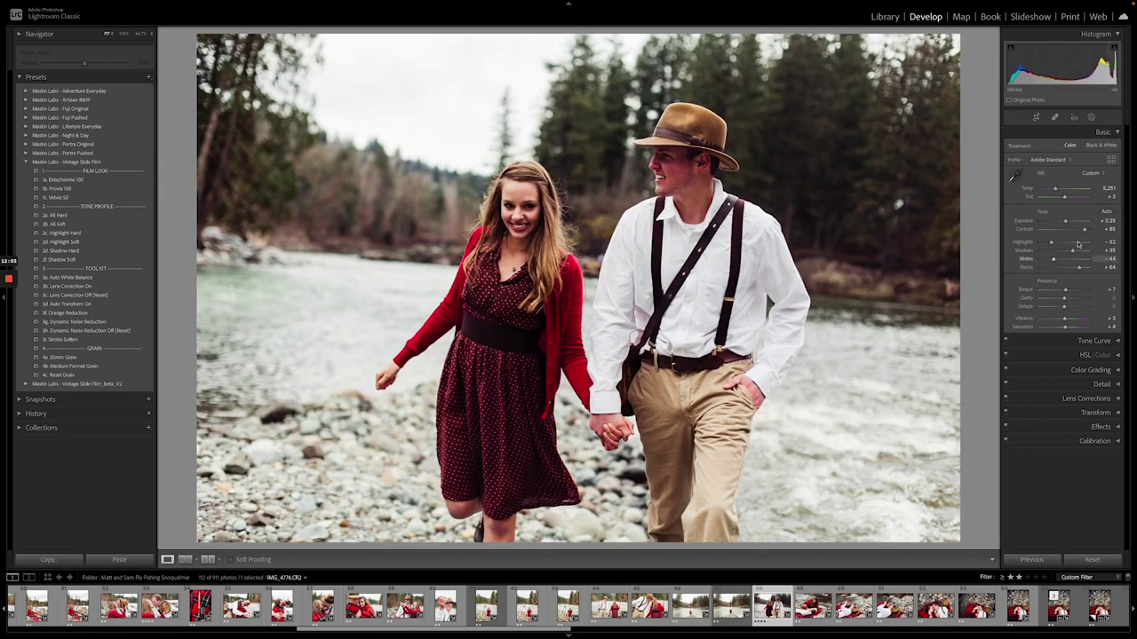
# Brighten the walking-couple photo, add 3i. Strobe Soften and cool its temperature.
pyautogui.moveTo(1065, 222); pyautogui.dragTo(1068, 222)
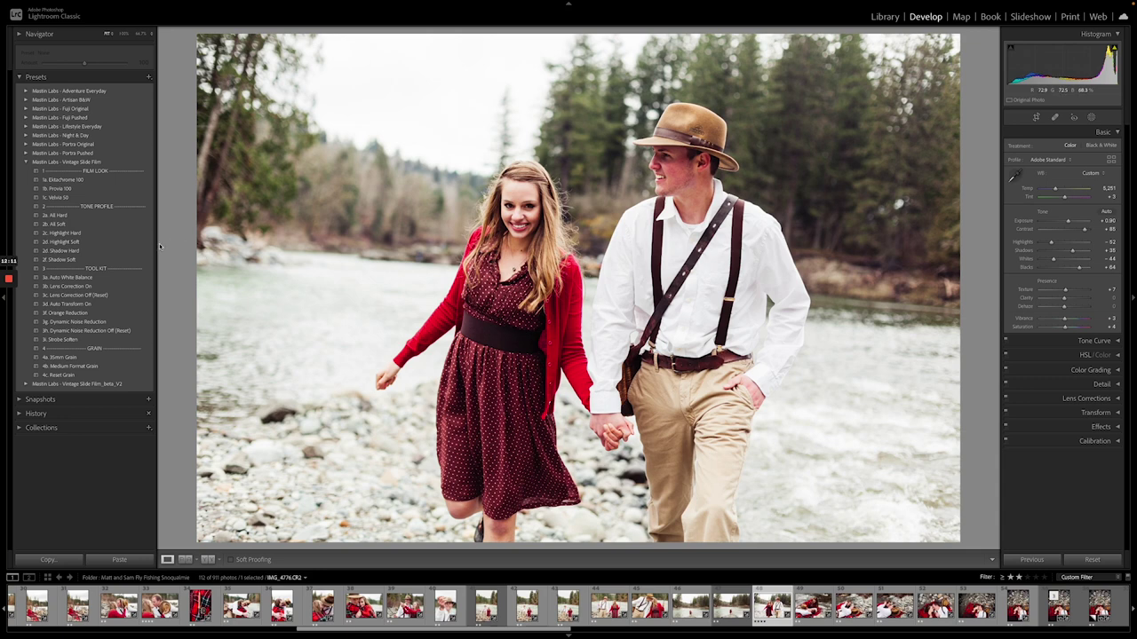
pyautogui.click(114, 339)
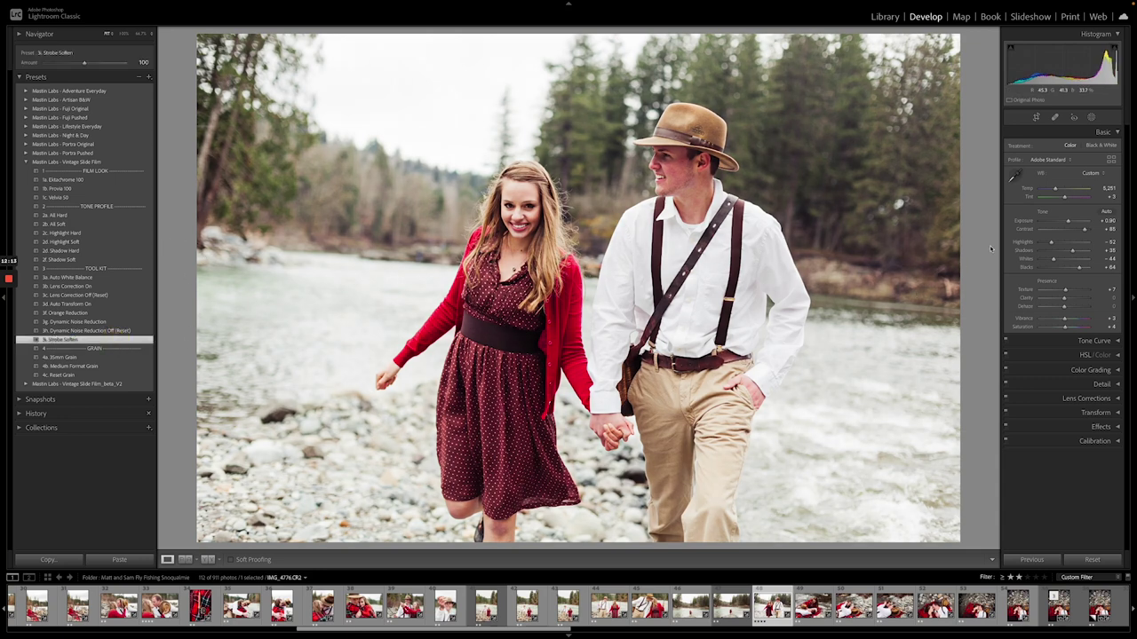
pyautogui.moveTo(1055, 189); pyautogui.dragTo(1057, 189)
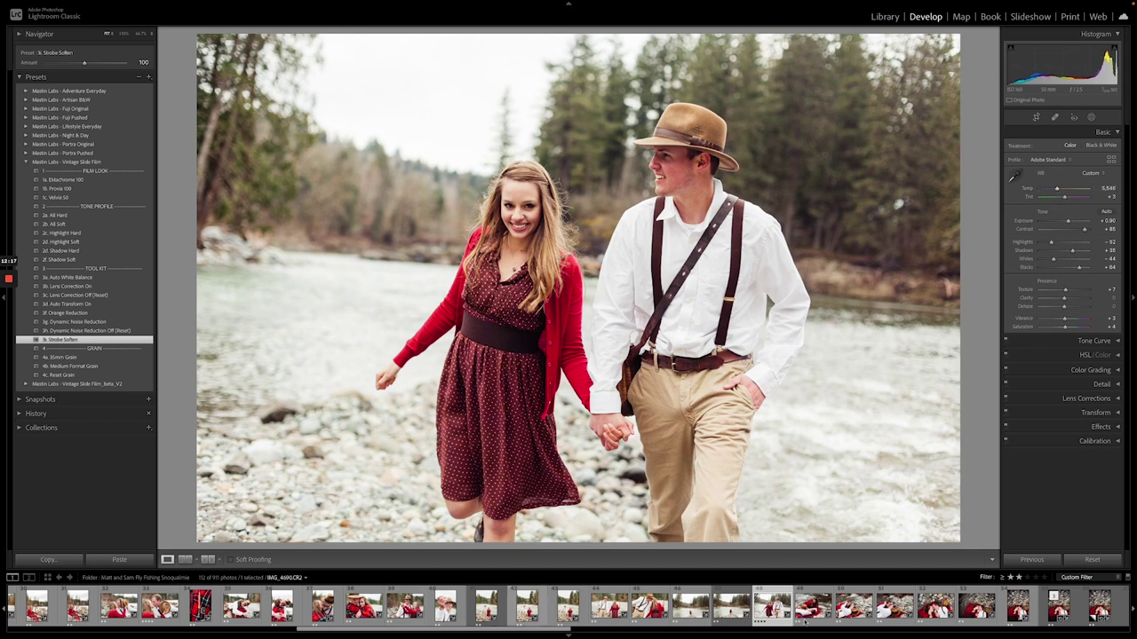
# Paste those settings onto the blanket photo and lower its exposure to +0.55.
pyautogui.click(812, 611)
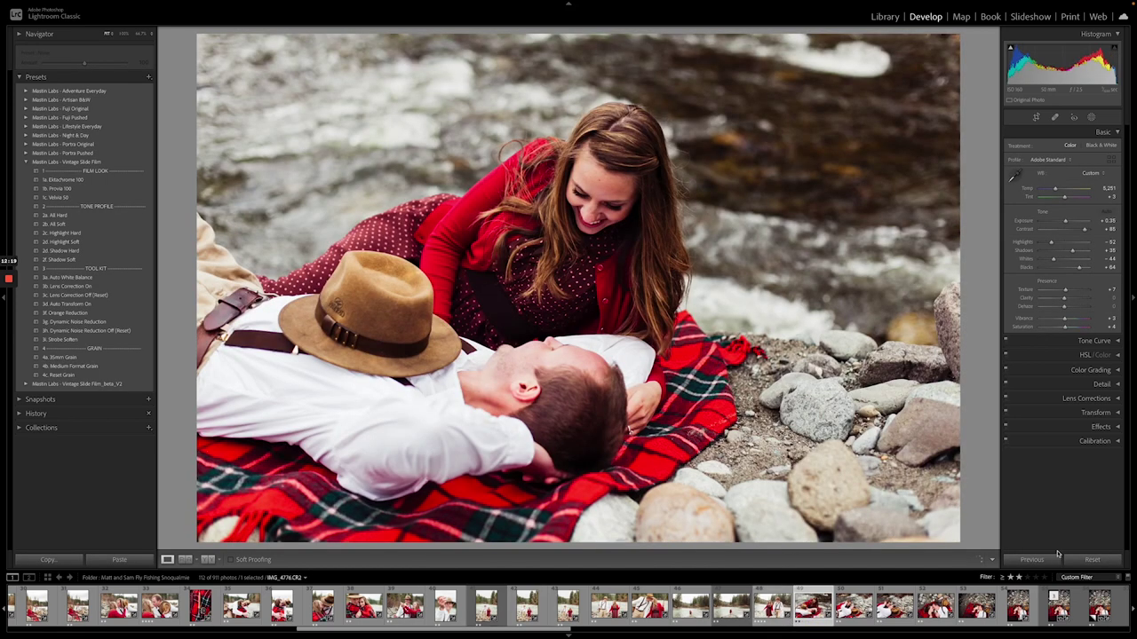
pyautogui.click(1031, 561)
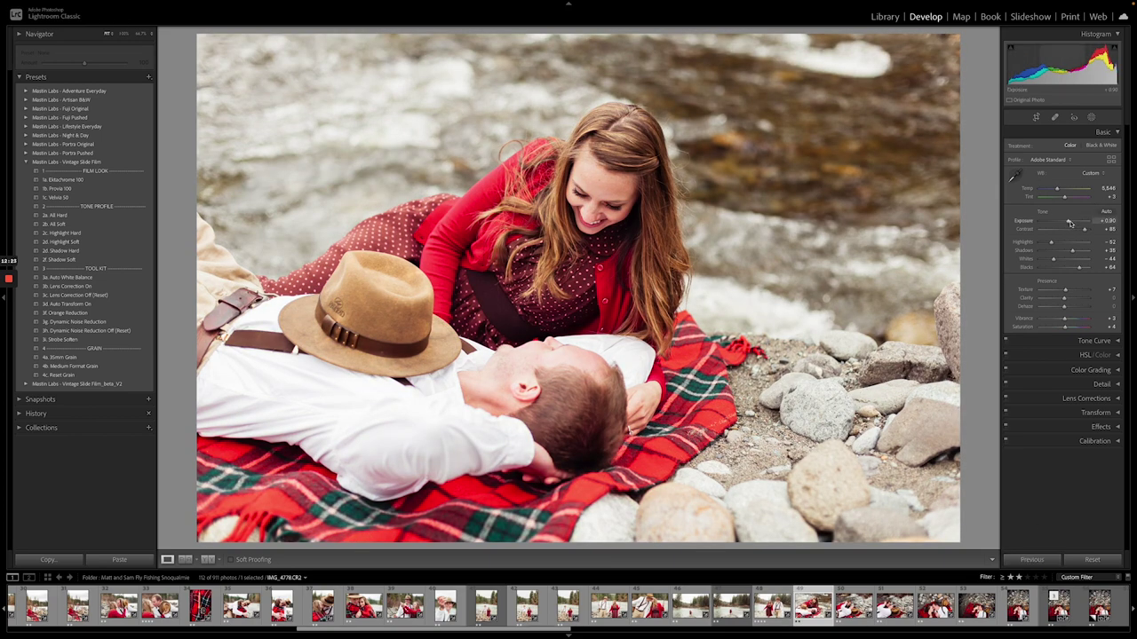
pyautogui.moveTo(1068, 221); pyautogui.dragTo(1066, 222)
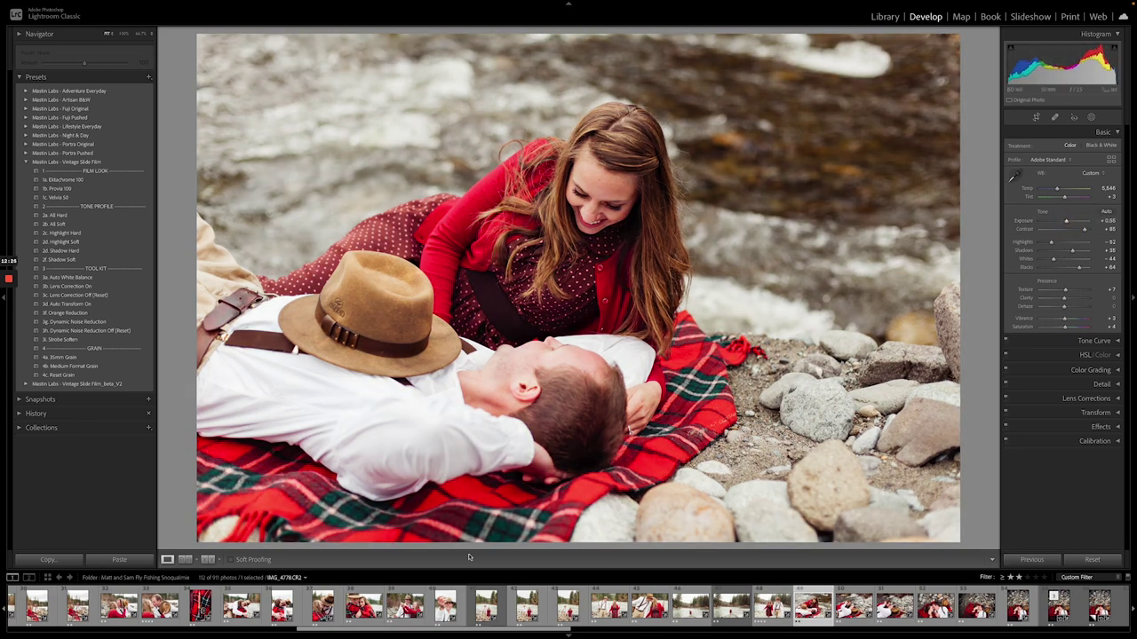
pyautogui.click(240, 611)
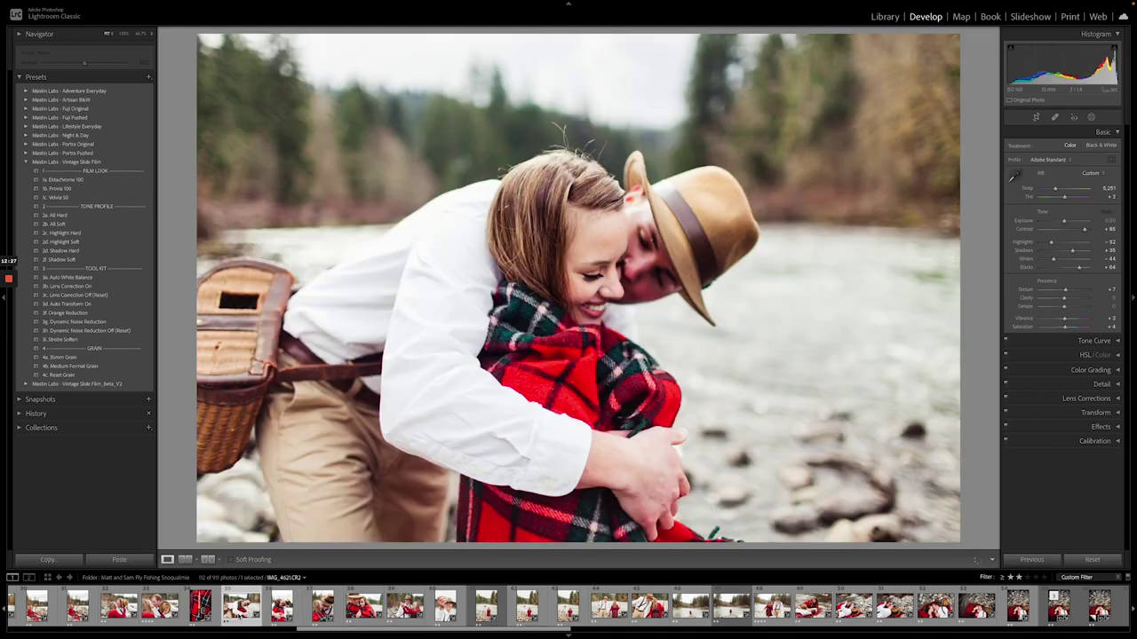
# Review the edits on the wide river kissing and walking-couple photos.
pyautogui.click(691, 606)
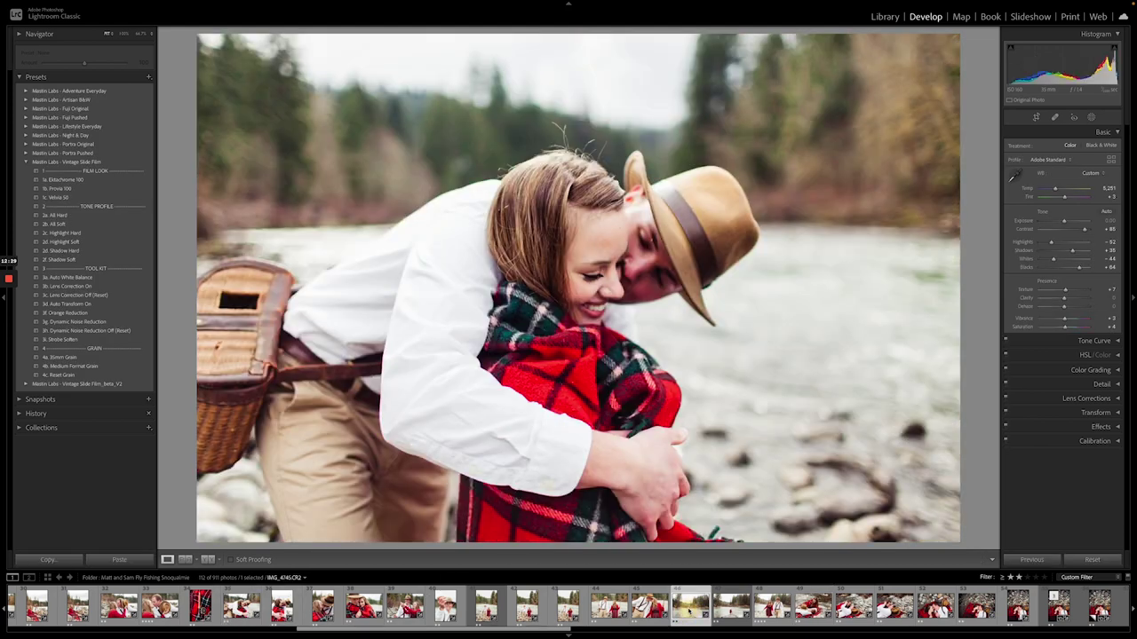
pyautogui.click(773, 607)
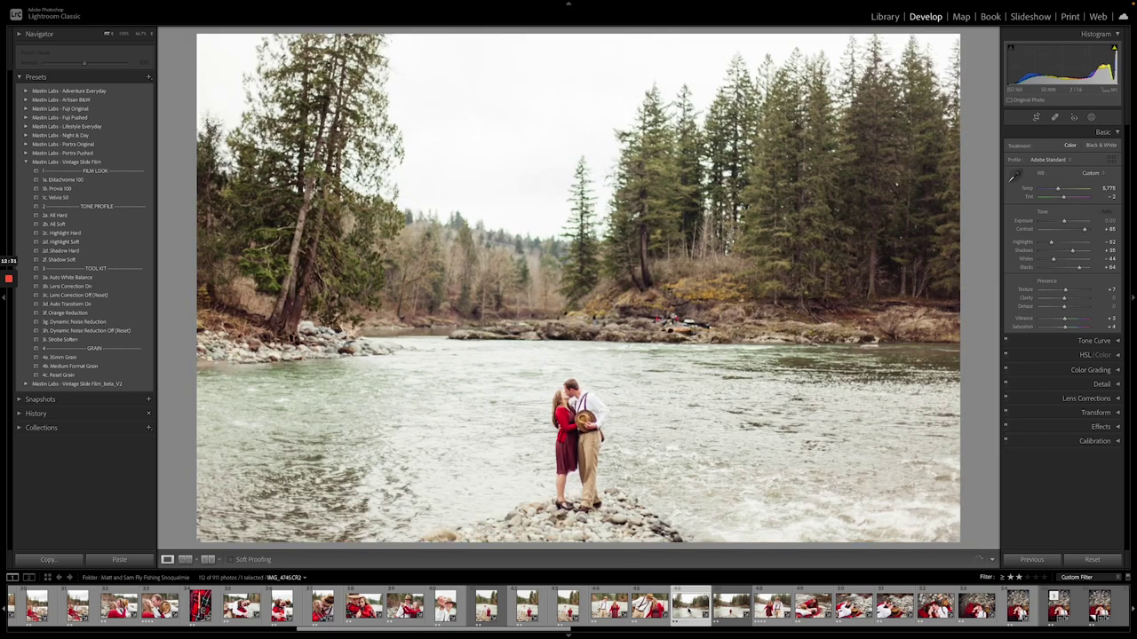
pyautogui.click(55, 339)
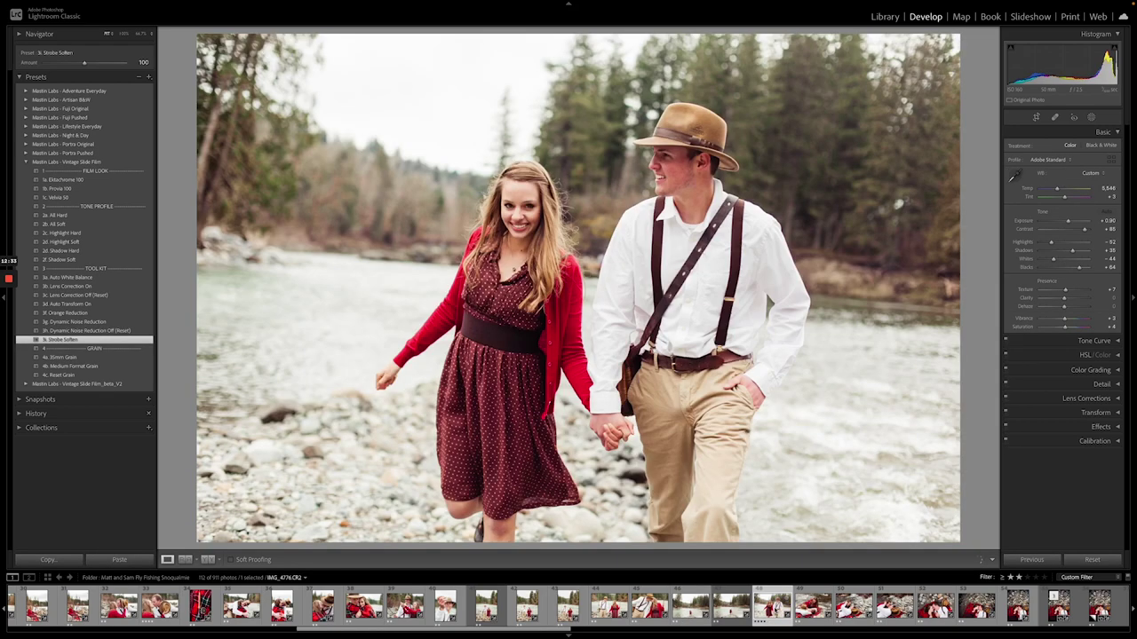
# Paste the previous settings onto the four photos after the couple-on-blanket shot.
pyautogui.click(811, 606)
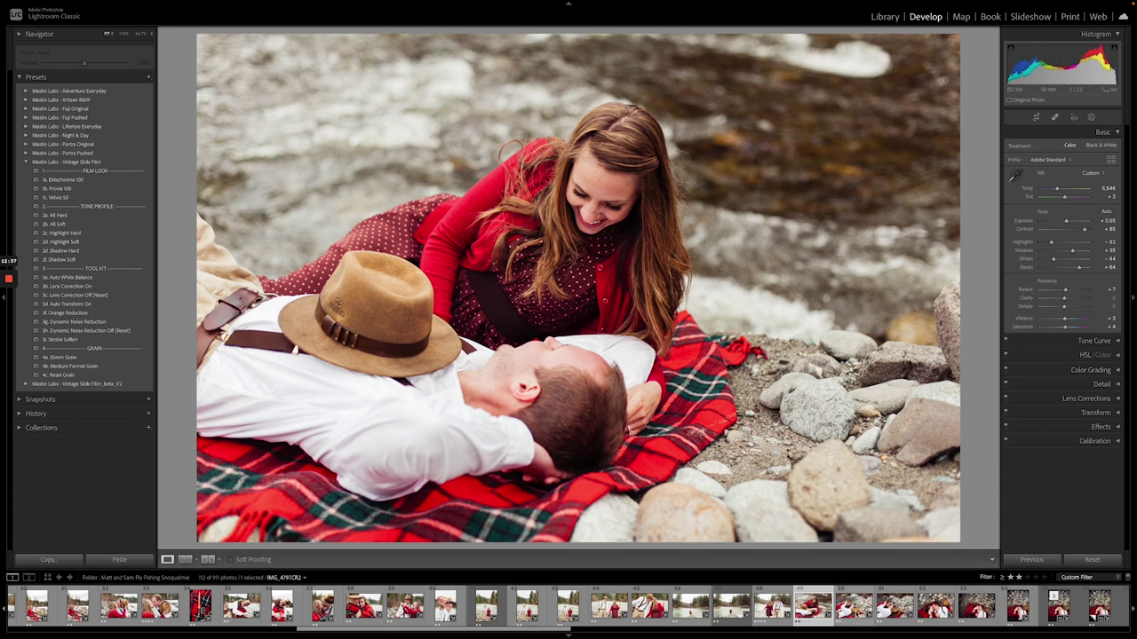
pyautogui.click(852, 606)
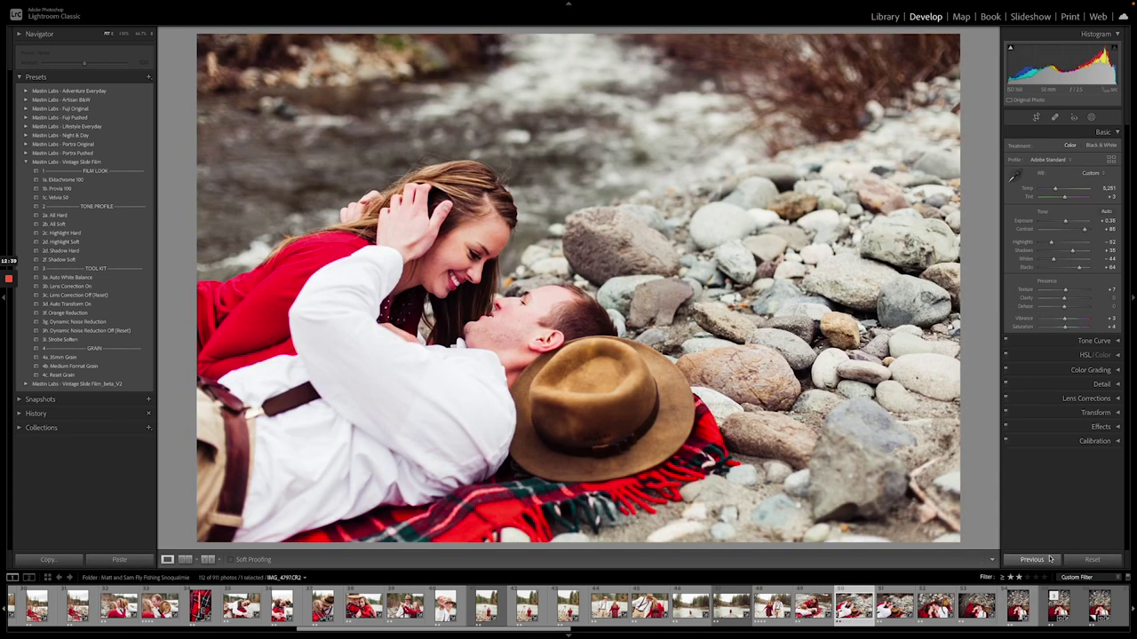
pyautogui.click(1041, 560)
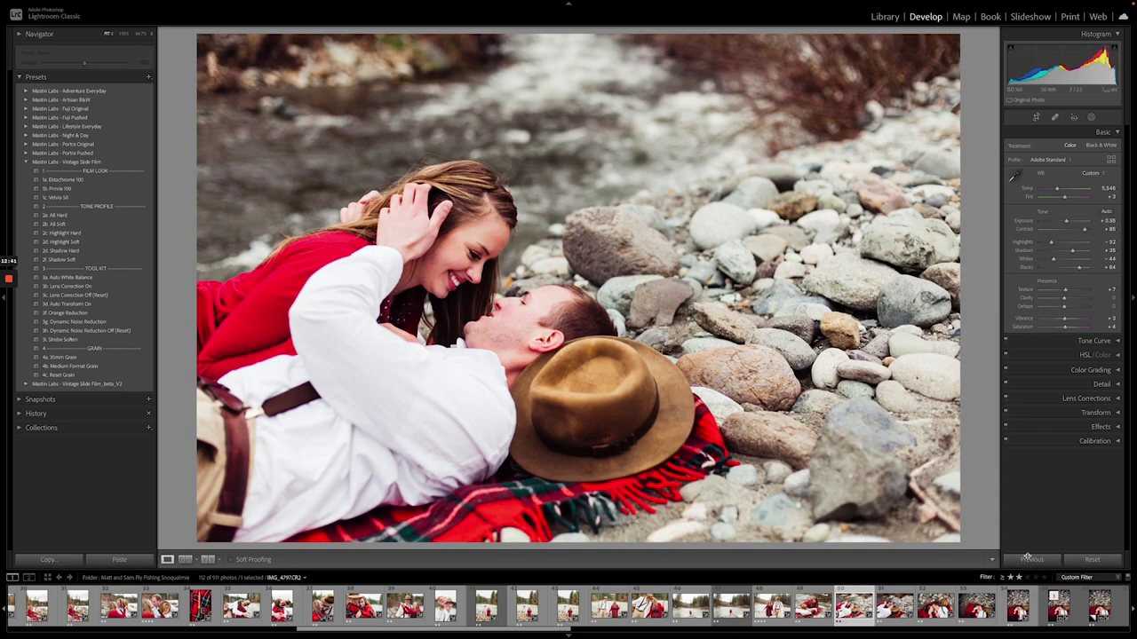
pyautogui.click(894, 608)
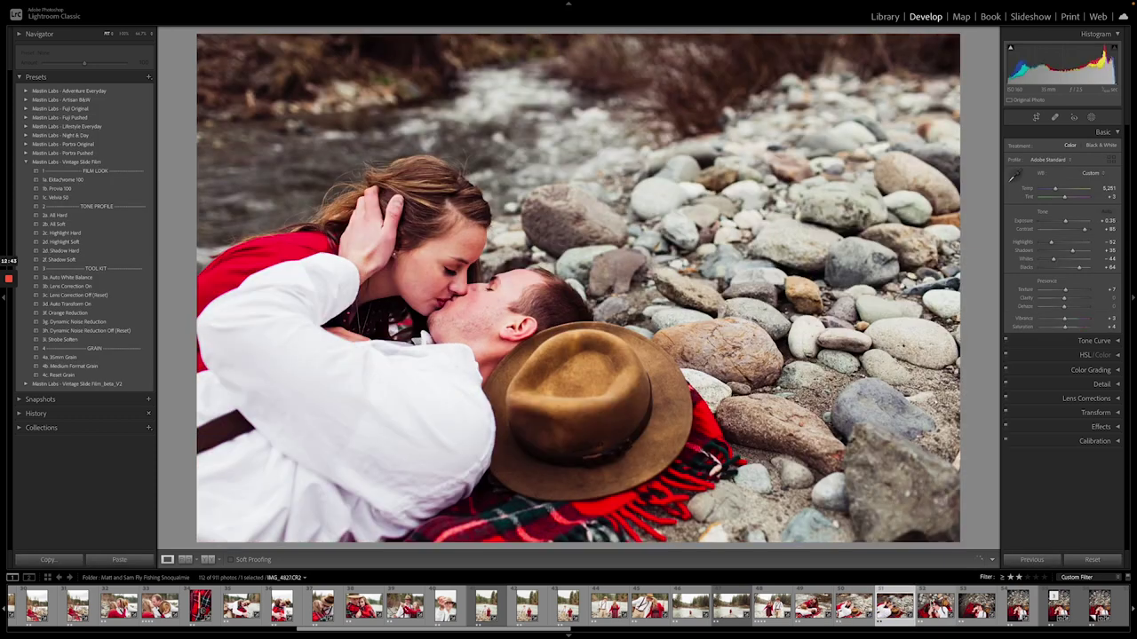
pyautogui.click(1030, 560)
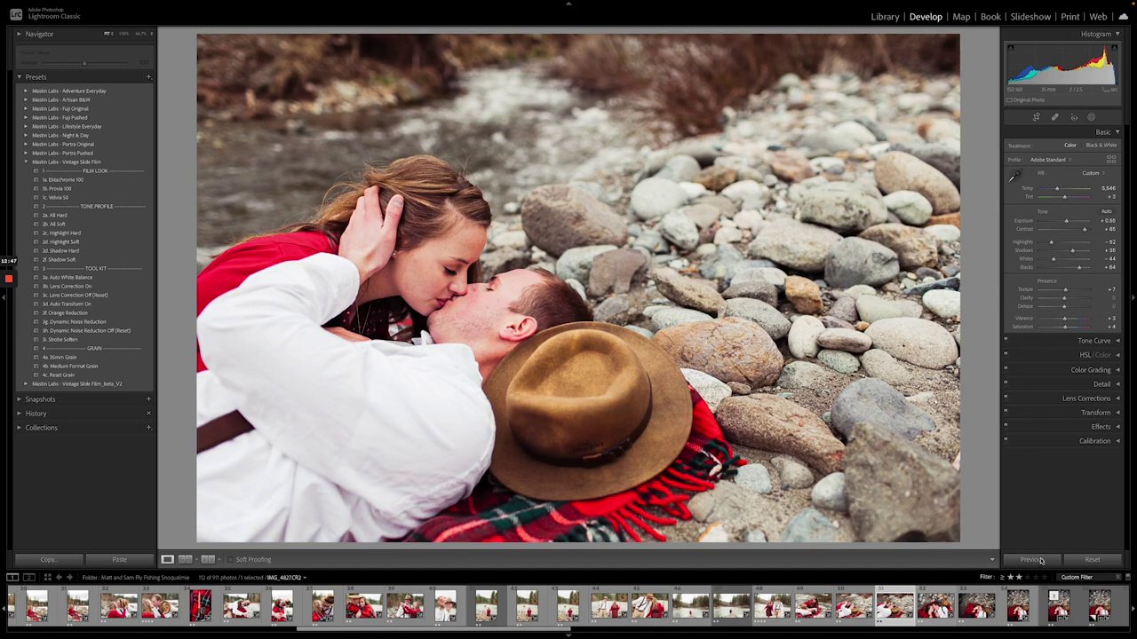
pyautogui.press('Right')
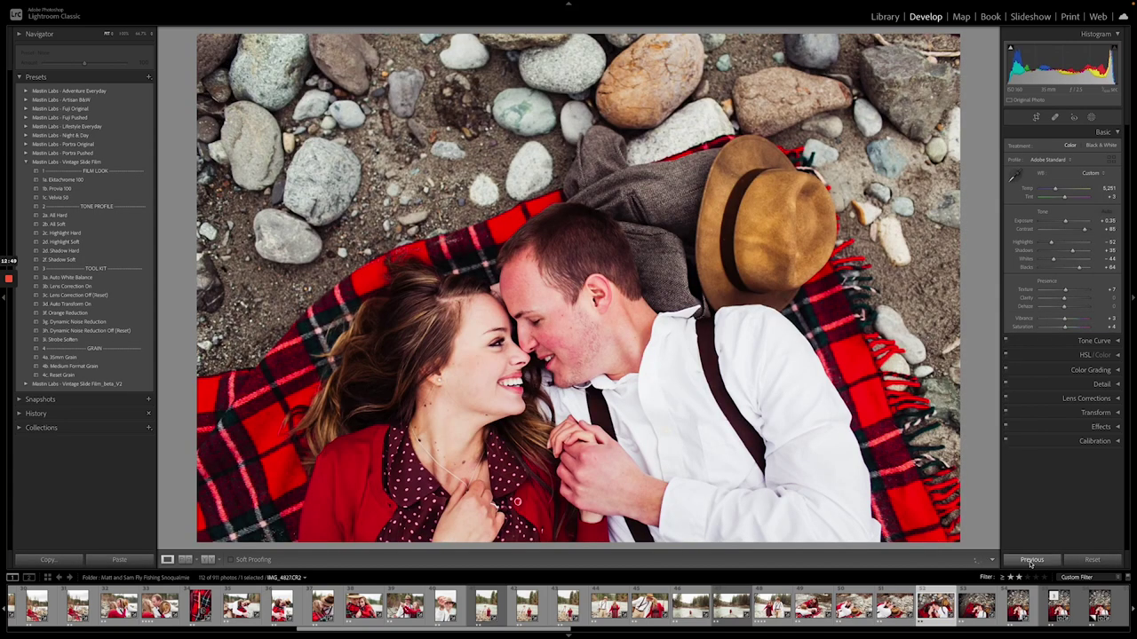
pyautogui.click(1031, 561)
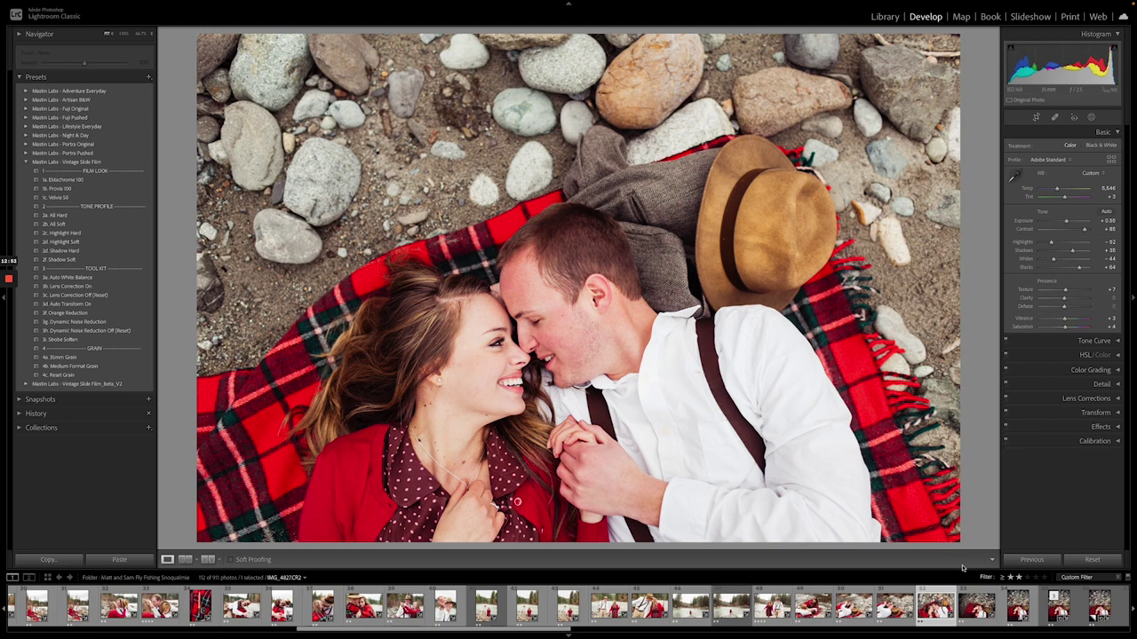
pyautogui.press('Right')
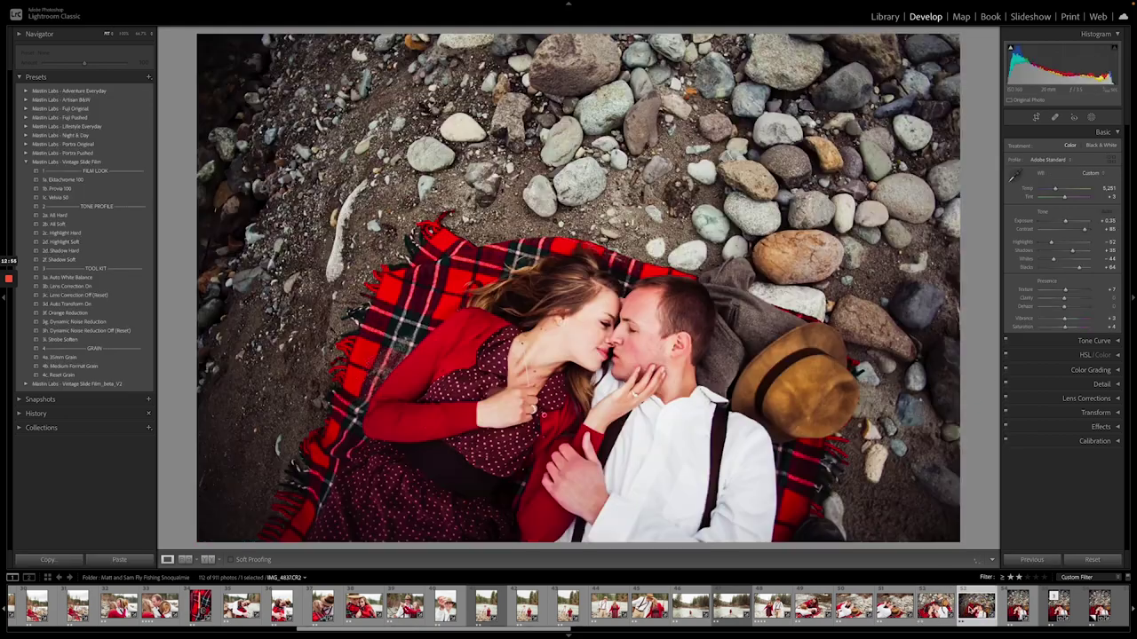
pyautogui.click(1032, 560)
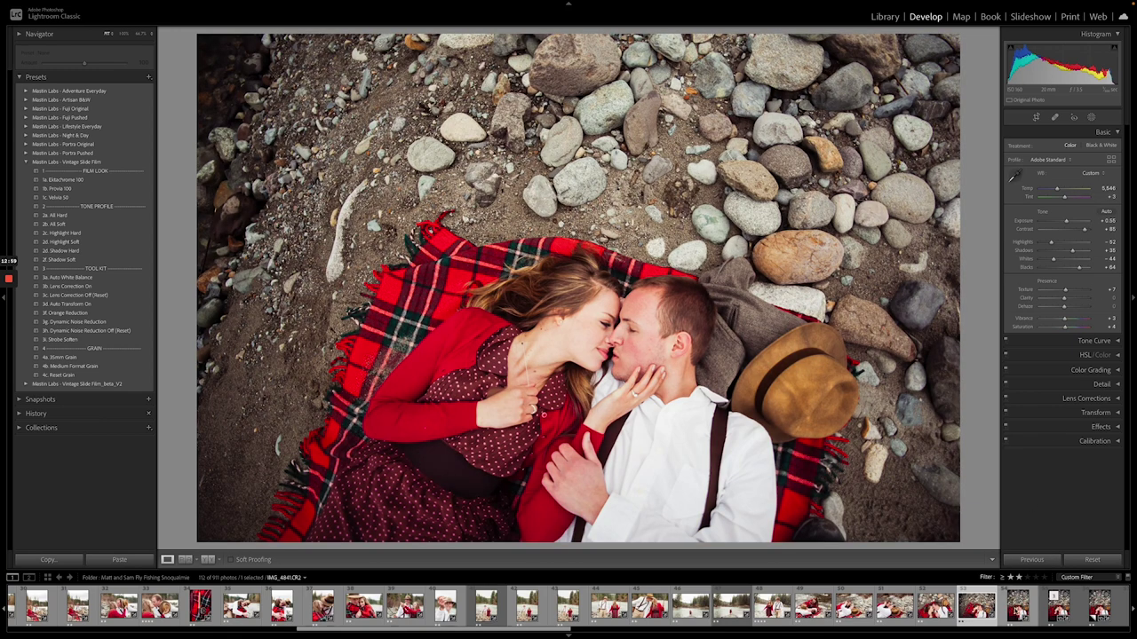
# Paste prior settings onto the next portrait and IMG_4843, then make and edit a virtual copy.
pyautogui.click(1012, 609)
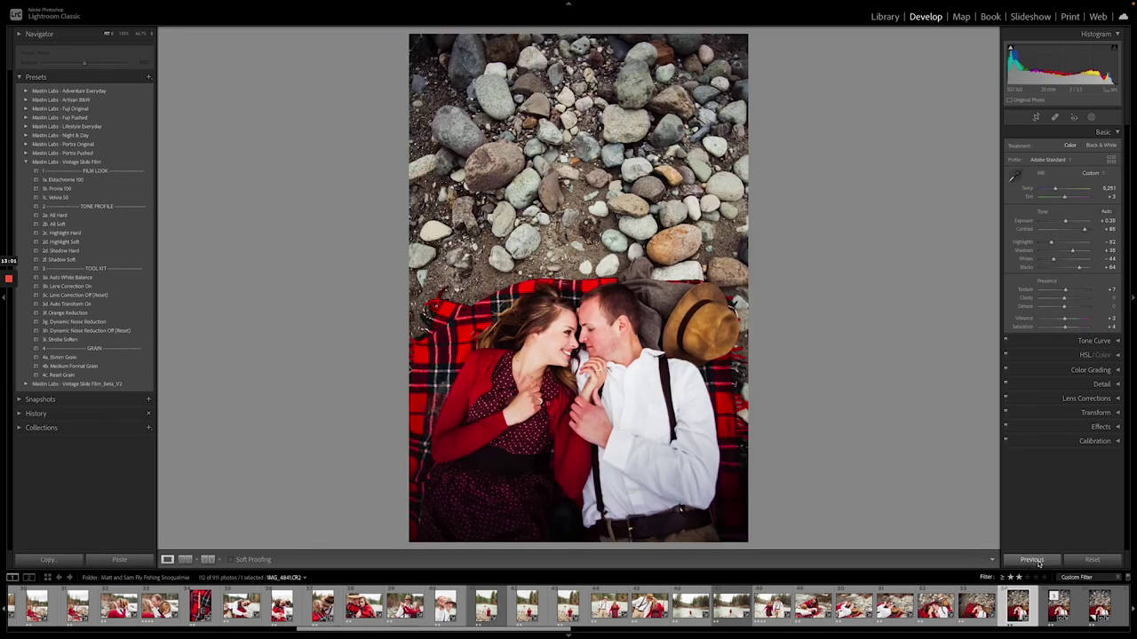
pyautogui.click(1034, 561)
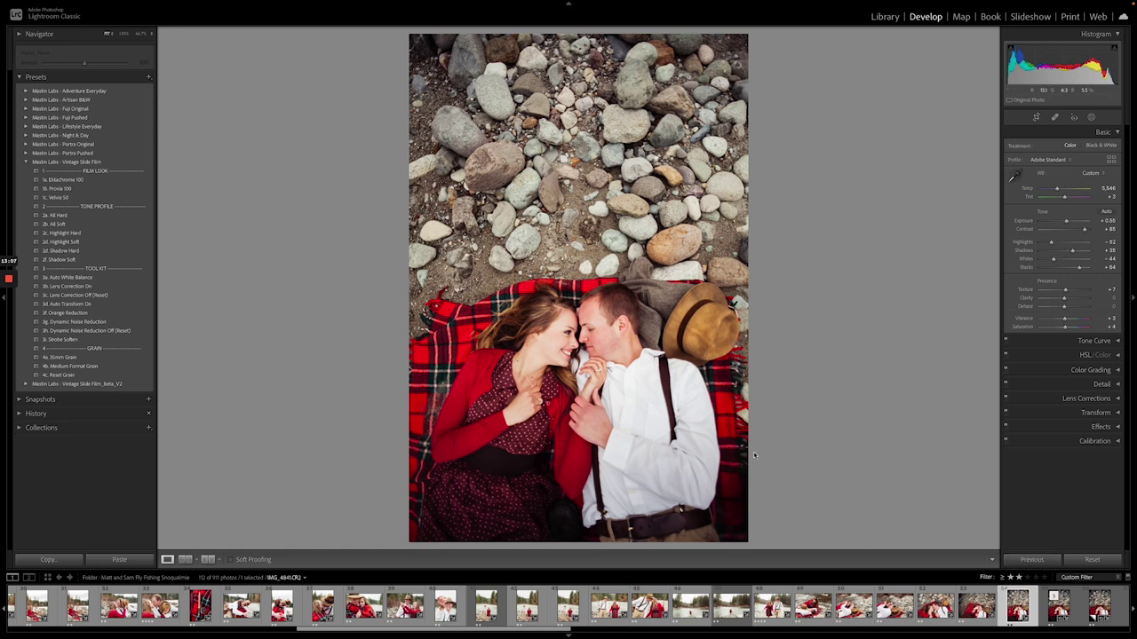
pyautogui.click(1057, 611)
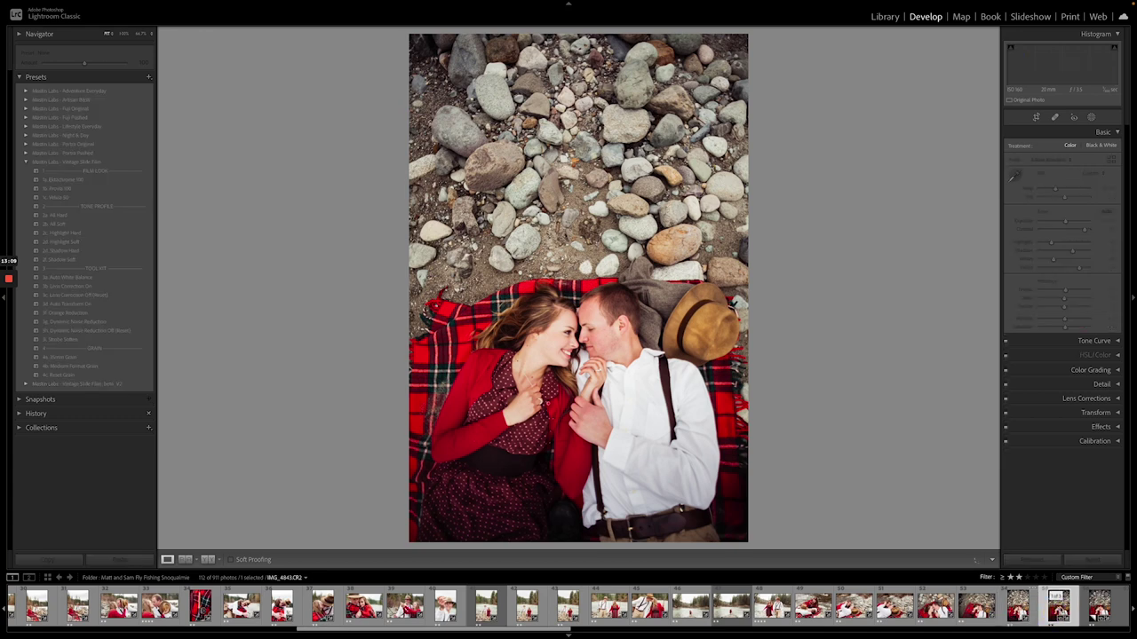
pyautogui.click(1041, 561)
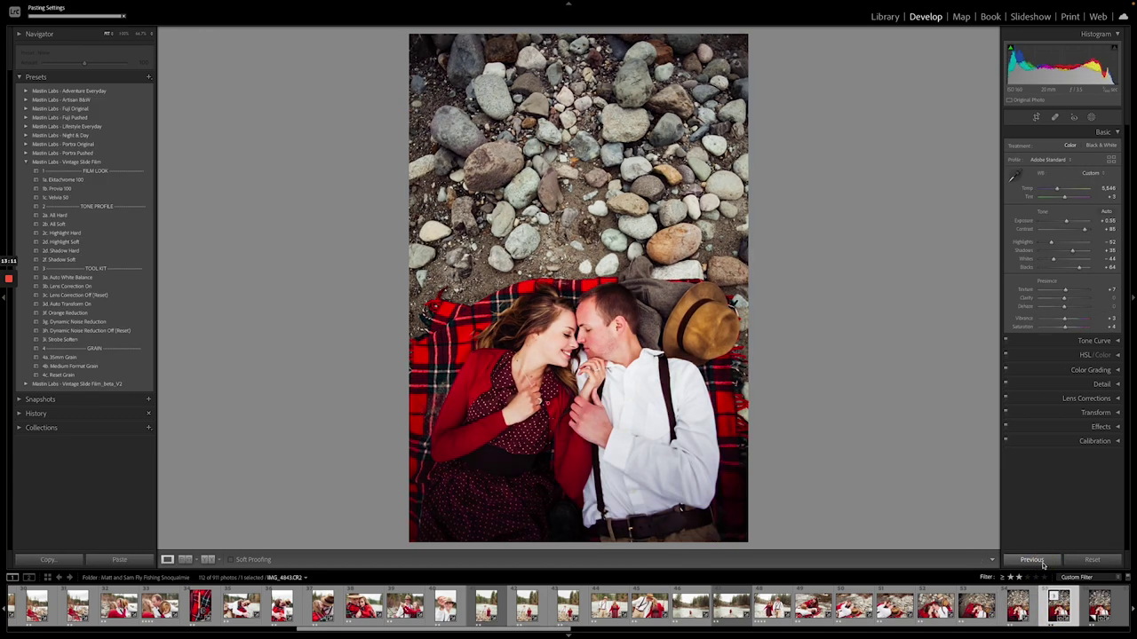
pyautogui.hotkey('ctrl', "'")
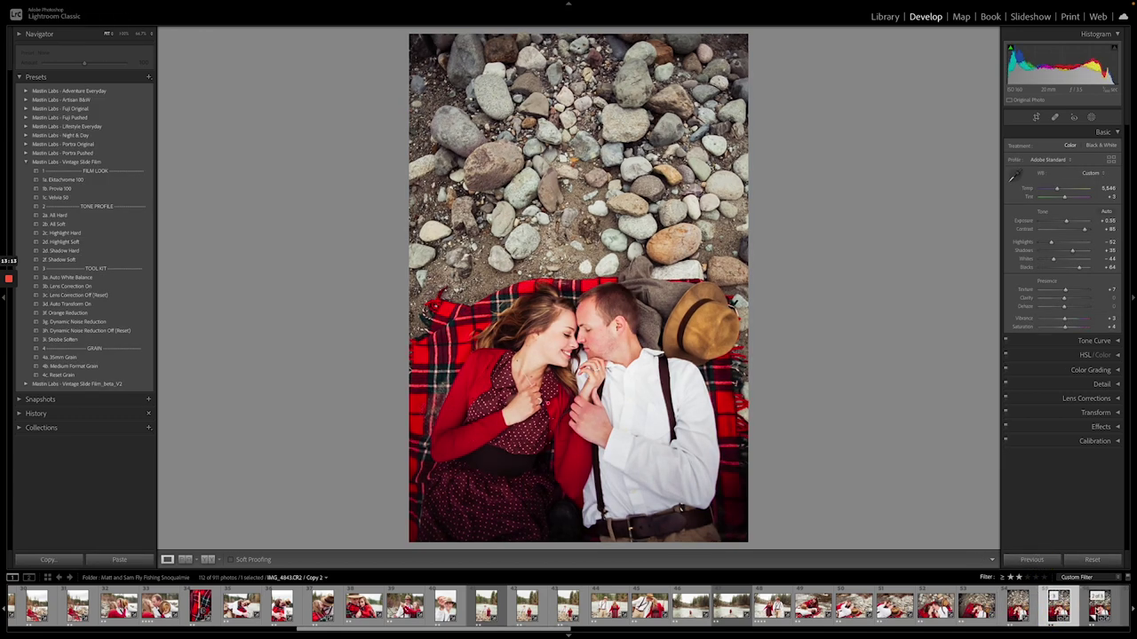
pyautogui.click(1032, 560)
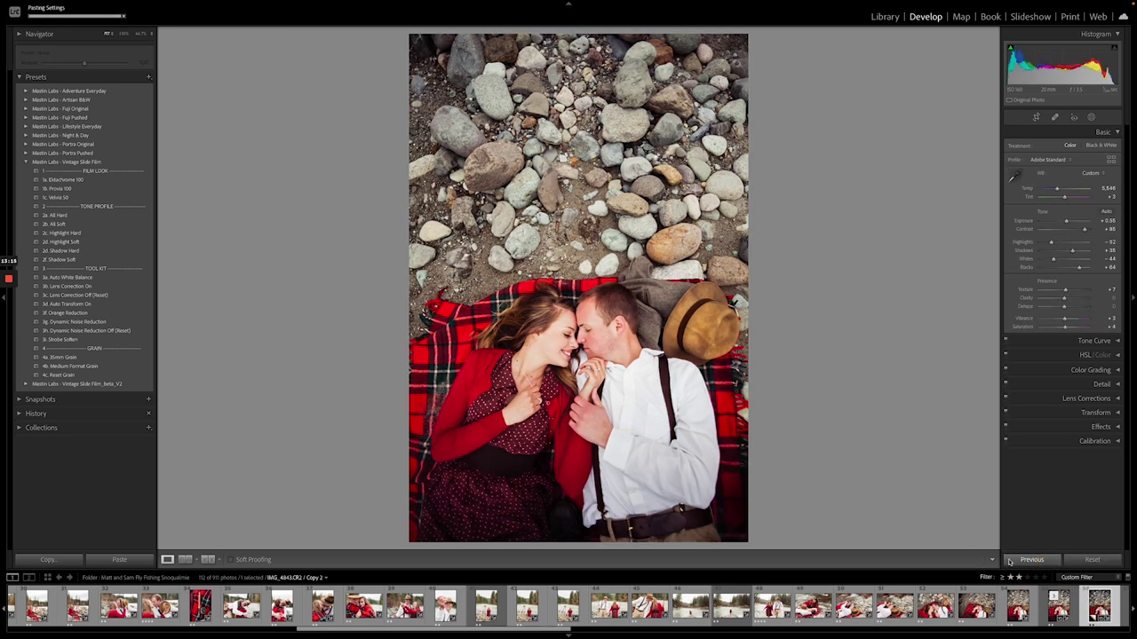
# Paste the previous settings onto the next couple-on-blanket copy.
pyautogui.moveTo(551, 631); pyautogui.dragTo(673, 627)
pyautogui.click(633, 607)
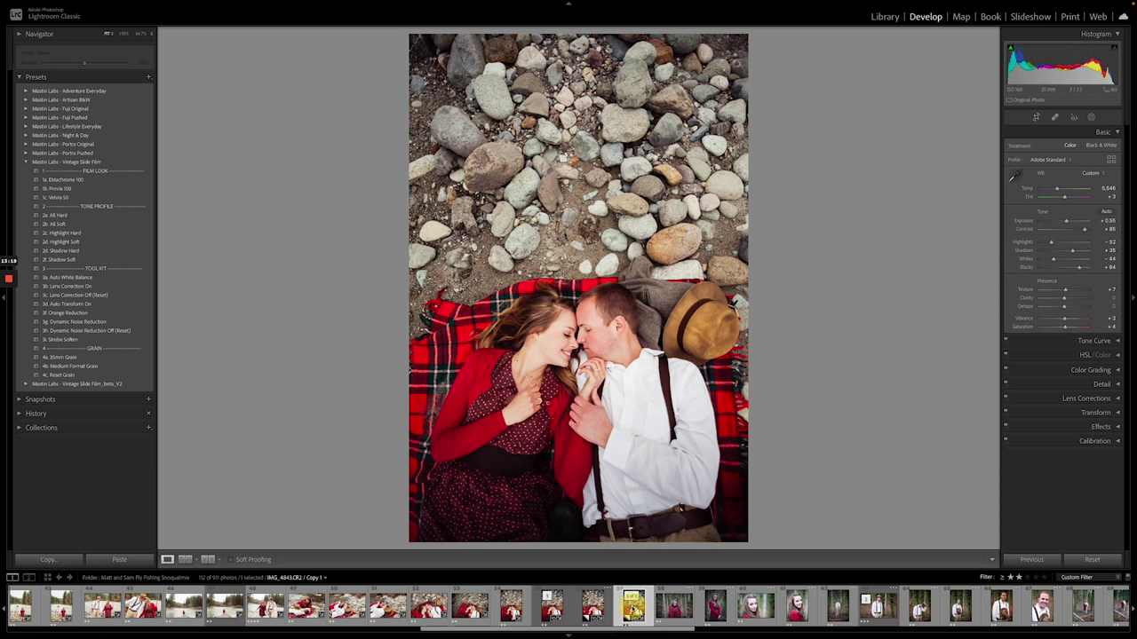
pyautogui.click(1032, 559)
pyautogui.click(674, 607)
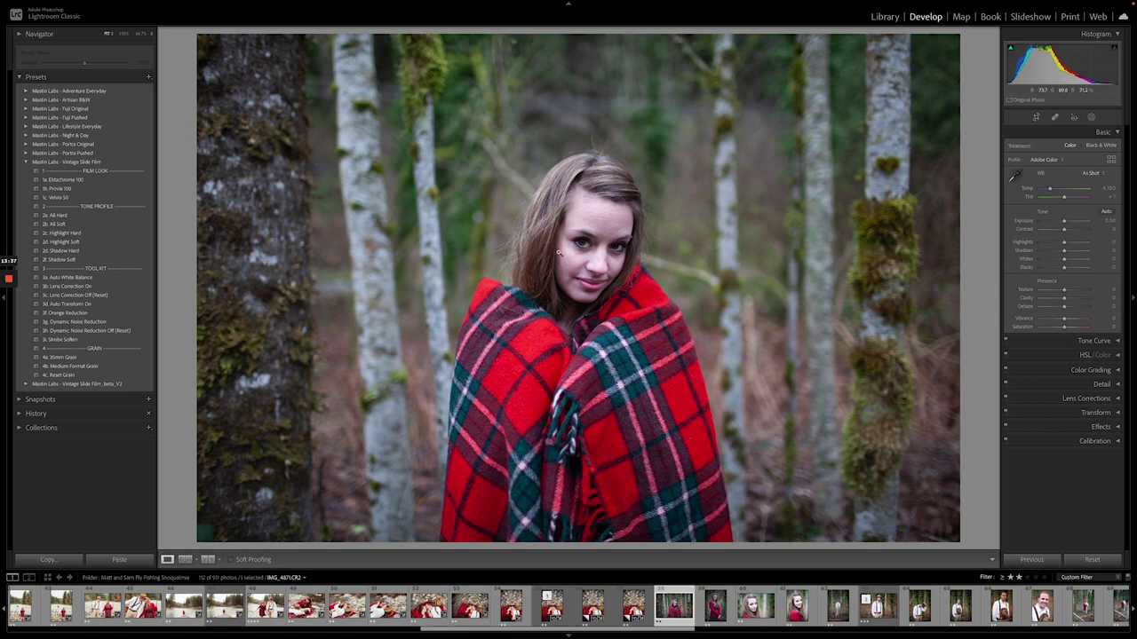
# Apply 1b. Provia 100, 2b. All Soft and 3i. Strobe Soften, warming temperature to 4,847.
pyautogui.click(89, 188)
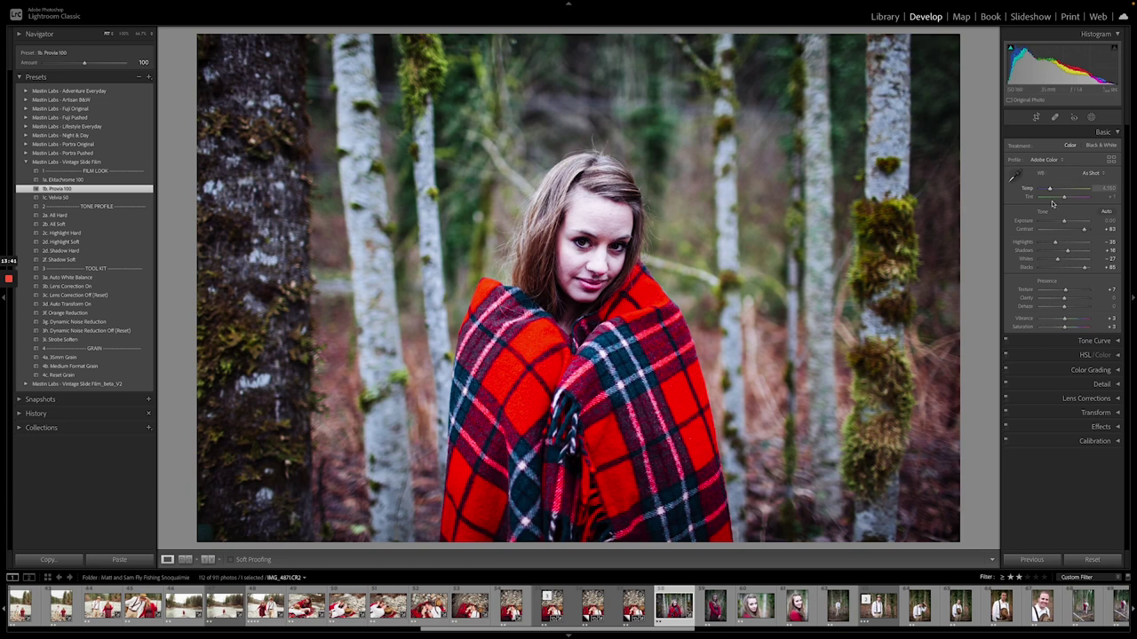
pyautogui.moveTo(1051, 188); pyautogui.dragTo(1062, 199)
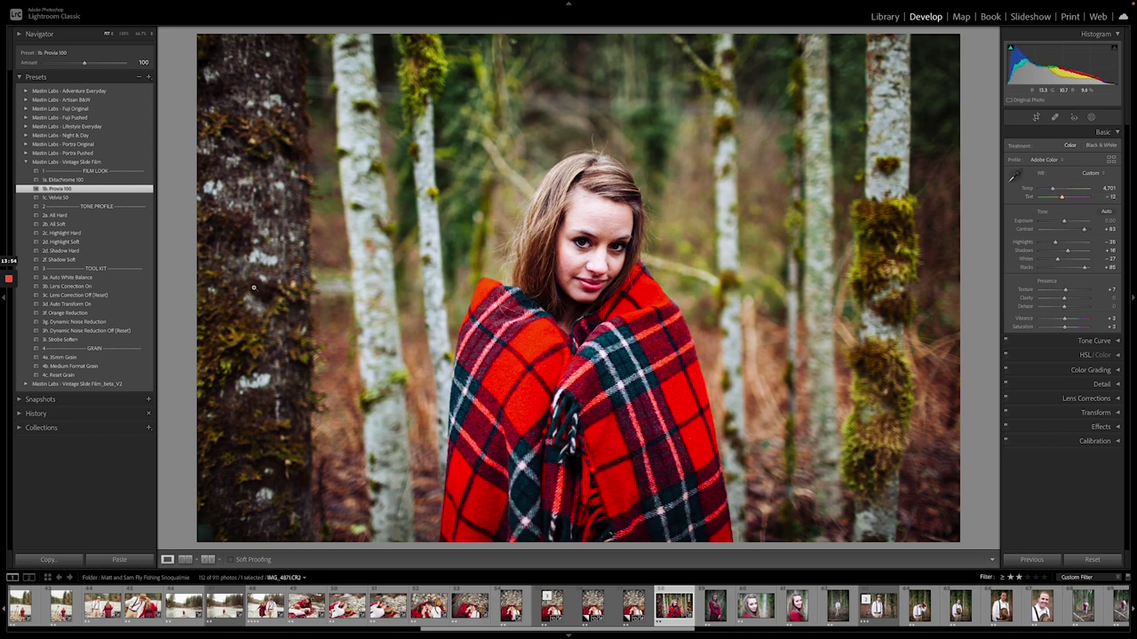
pyautogui.click(124, 224)
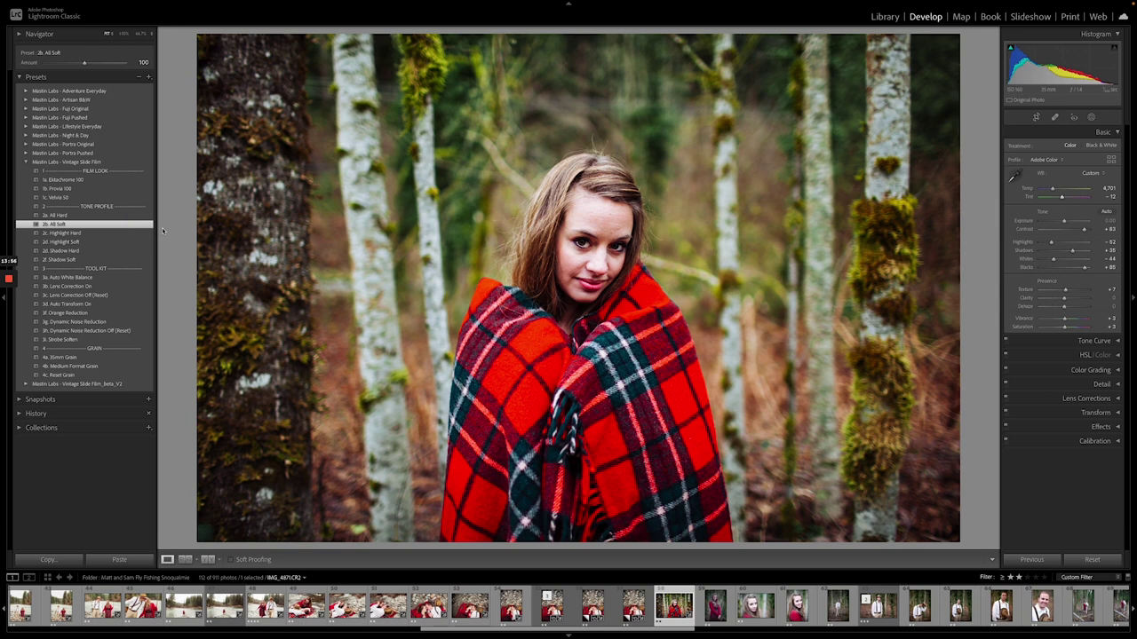
pyautogui.click(135, 340)
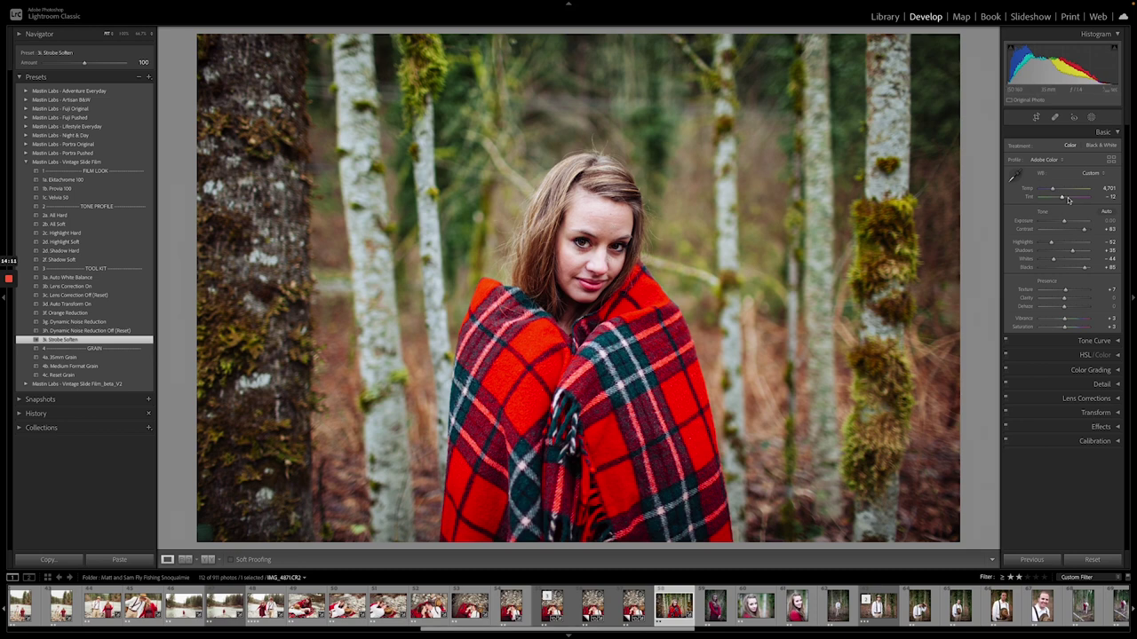
pyautogui.moveTo(1050, 188); pyautogui.dragTo(1053, 189)
pyautogui.press('Right')
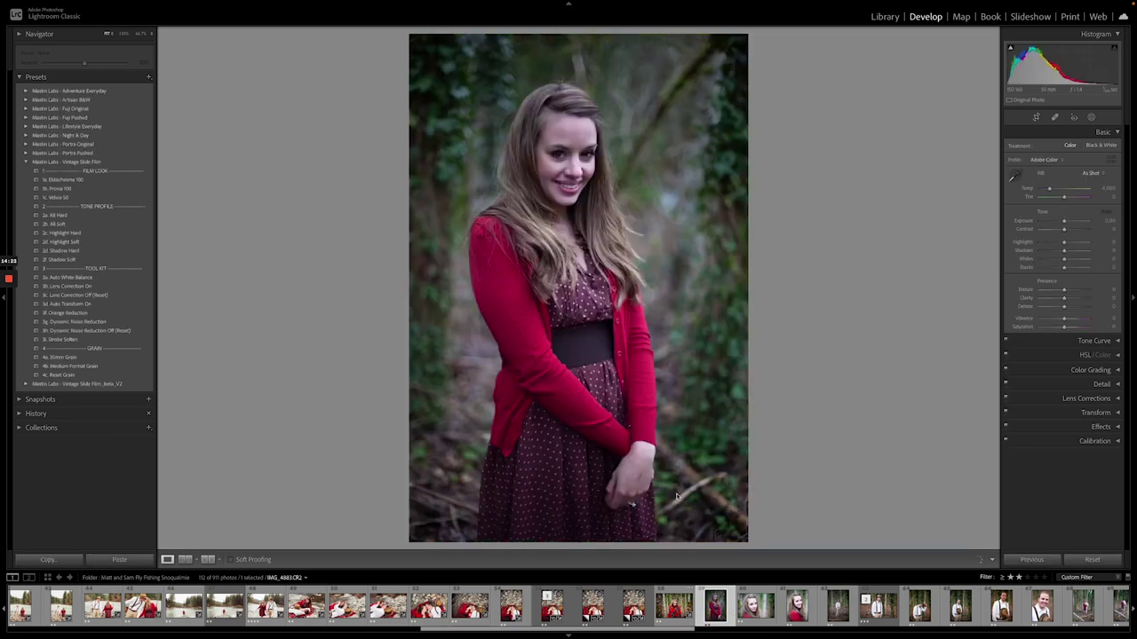
# Paste prior settings, set exposure +0.25, add Provia 100, All Soft, Strobe Soften, Lens Correction On, Temp 4,749.
pyautogui.click(1030, 560)
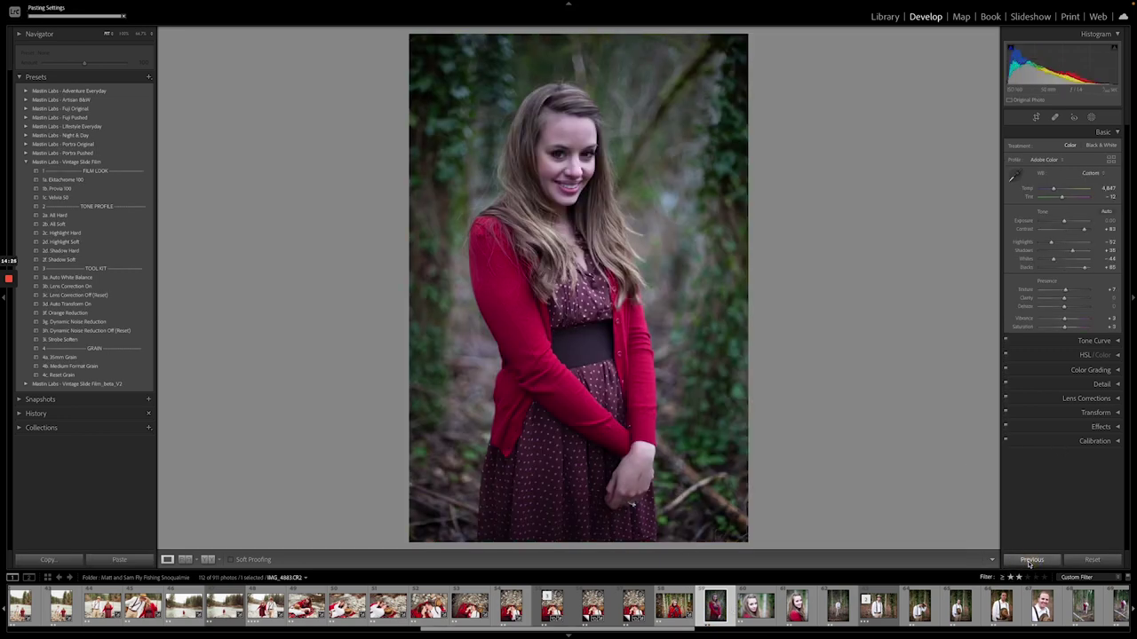
pyautogui.click(1066, 223)
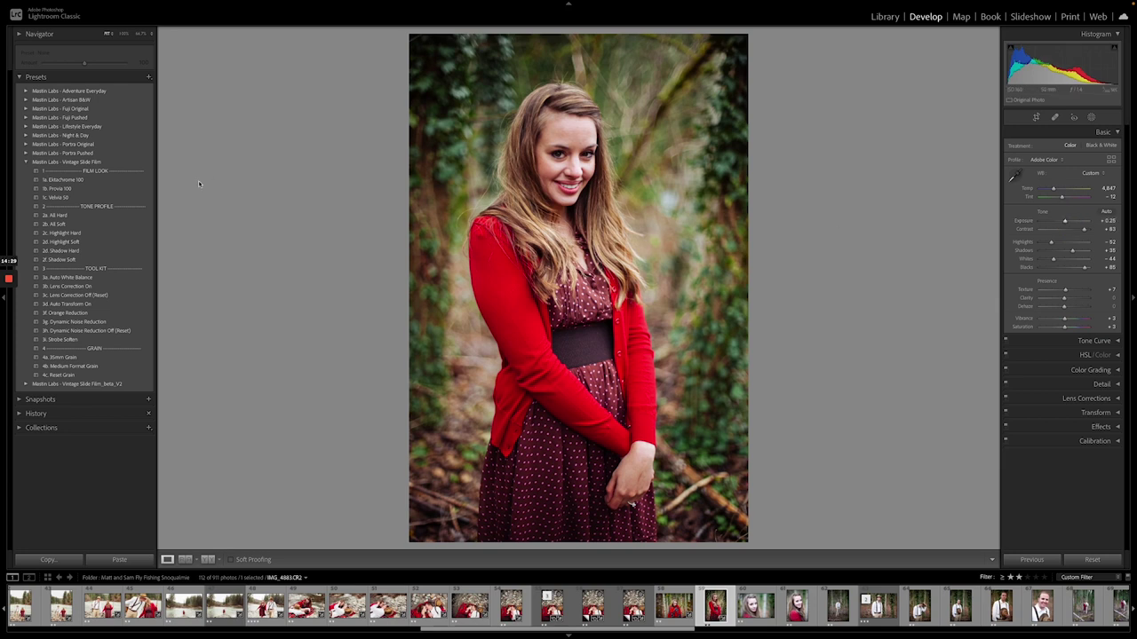
pyautogui.click(64, 190)
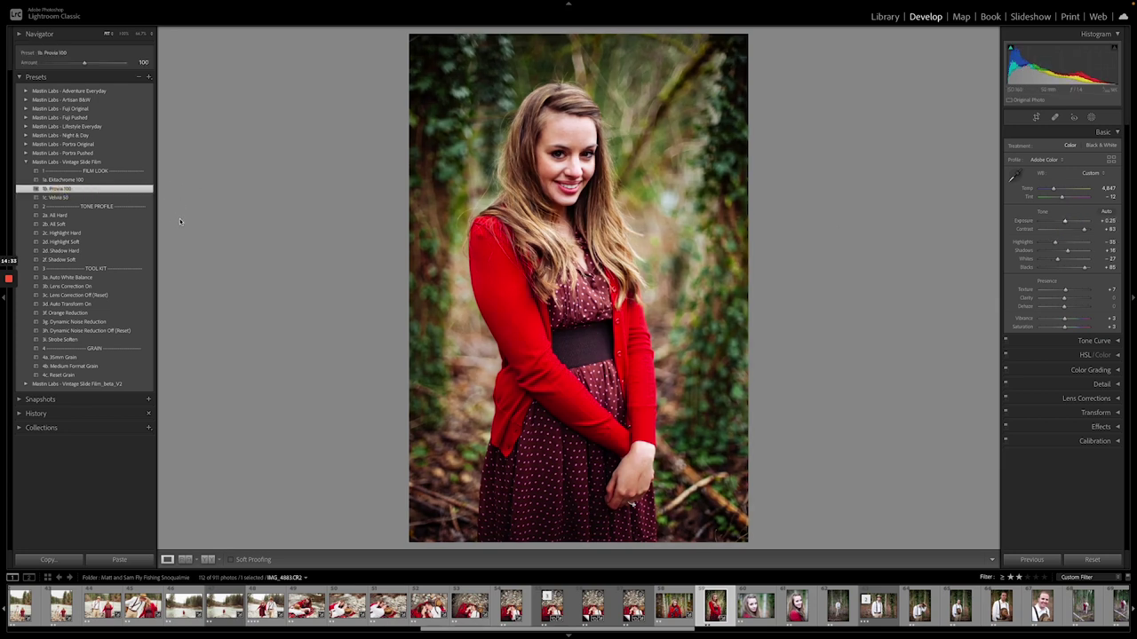
pyautogui.click(112, 224)
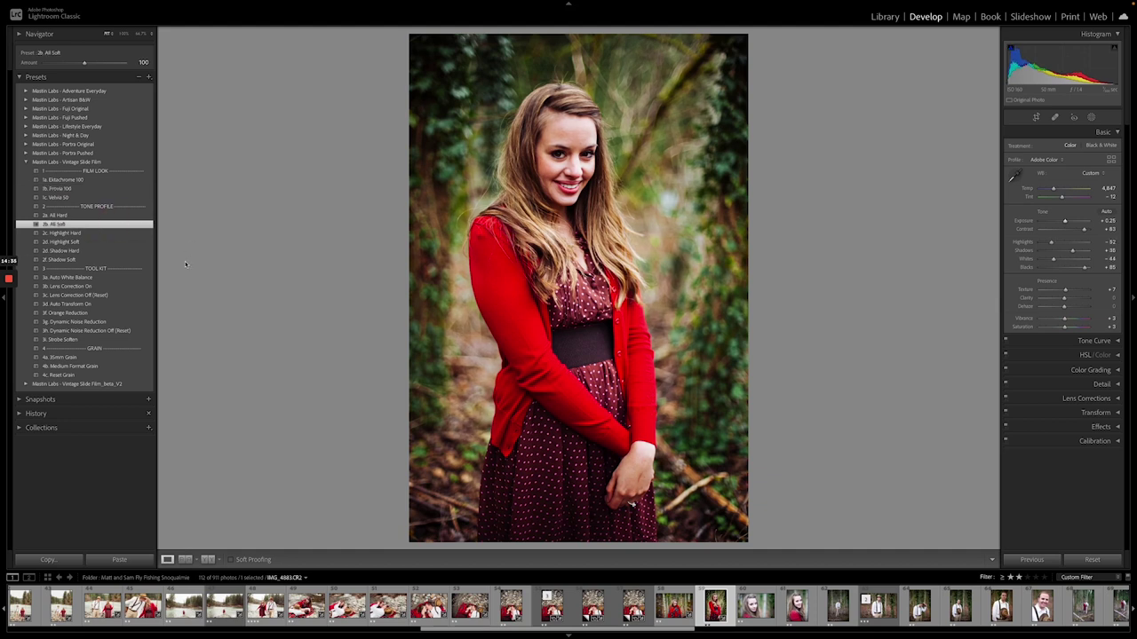
pyautogui.click(132, 339)
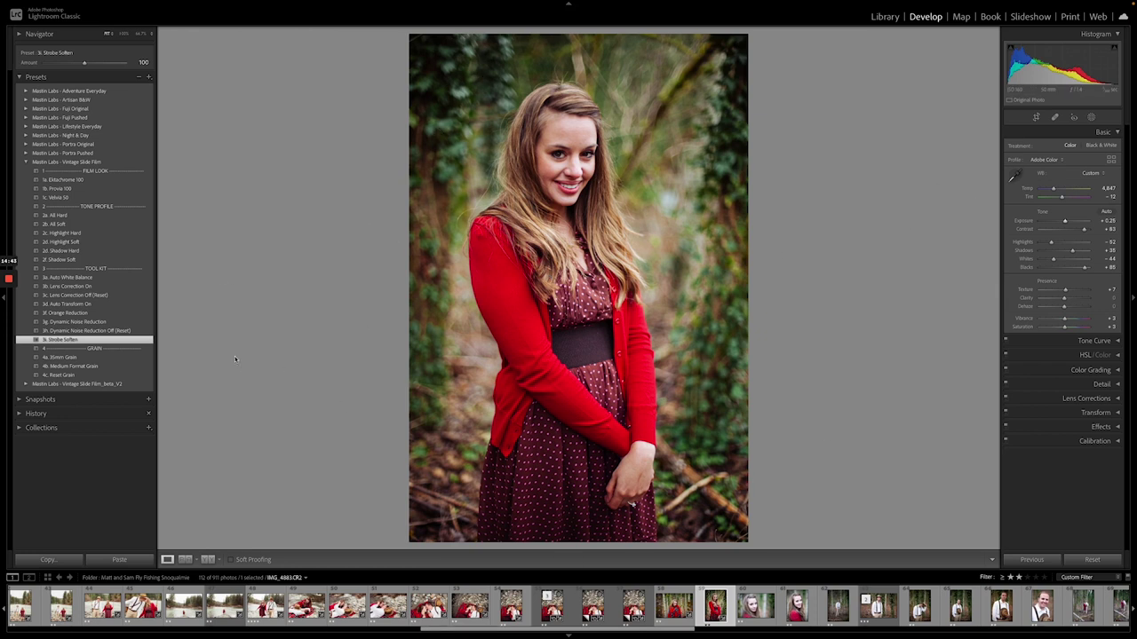
pyautogui.click(108, 287)
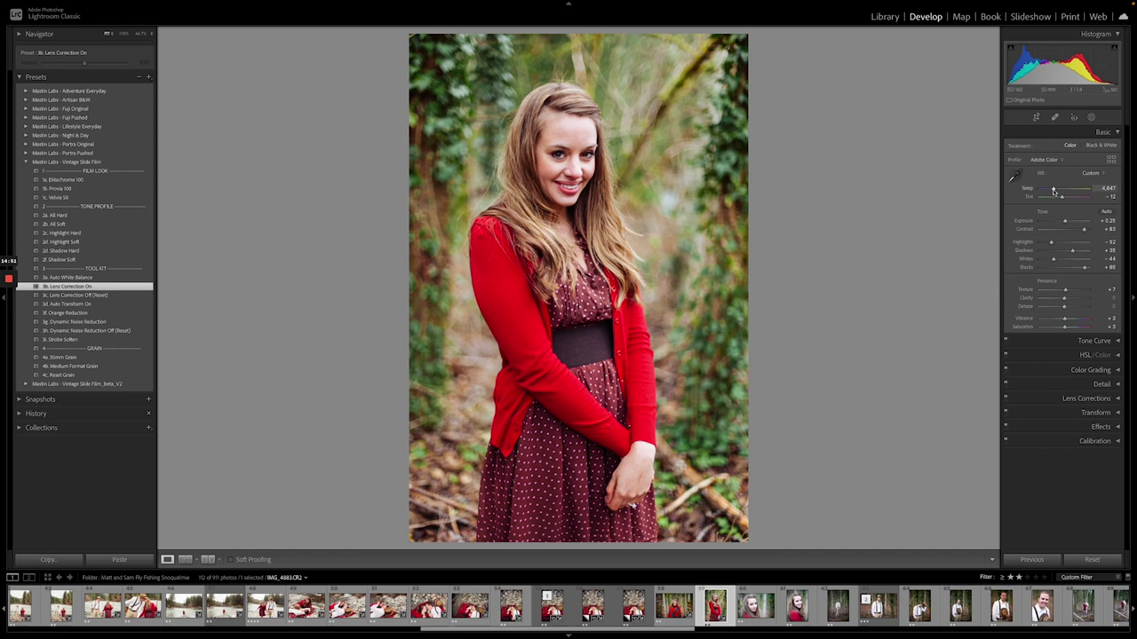
pyautogui.moveTo(1055, 191); pyautogui.dragTo(1055, 191)
pyautogui.click(1035, 117)
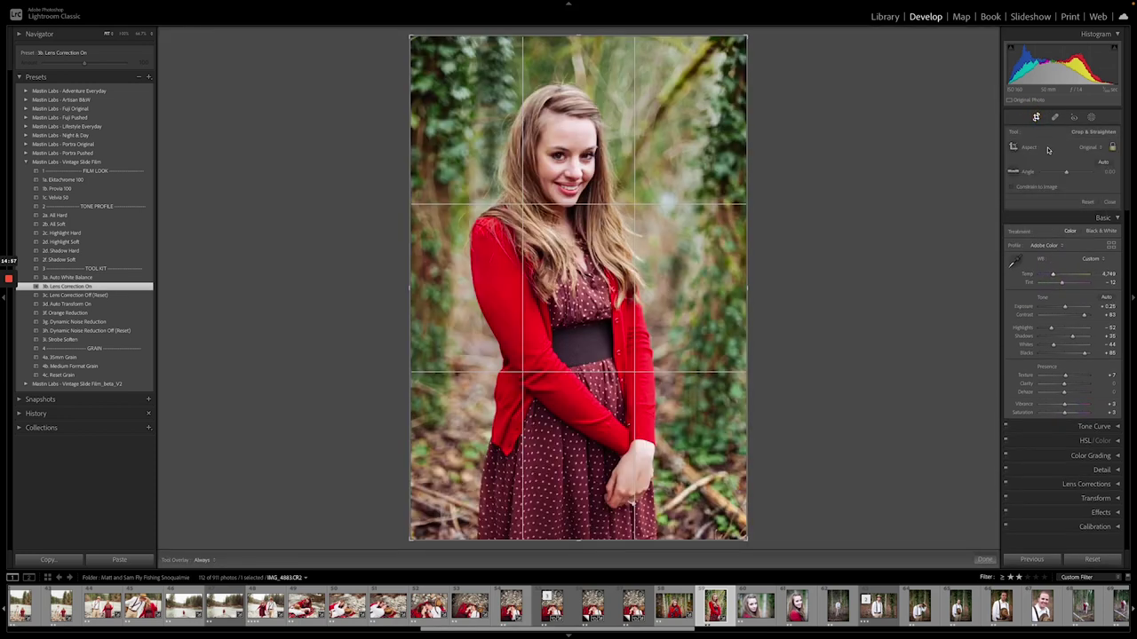
pyautogui.click(1048, 149)
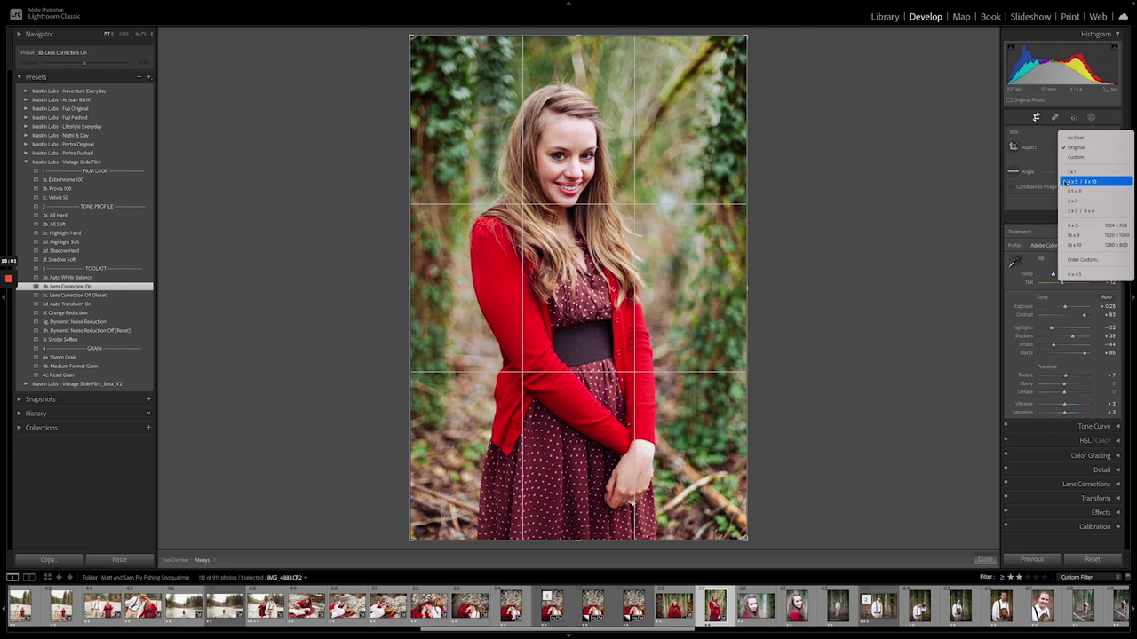
pyautogui.click(1069, 182)
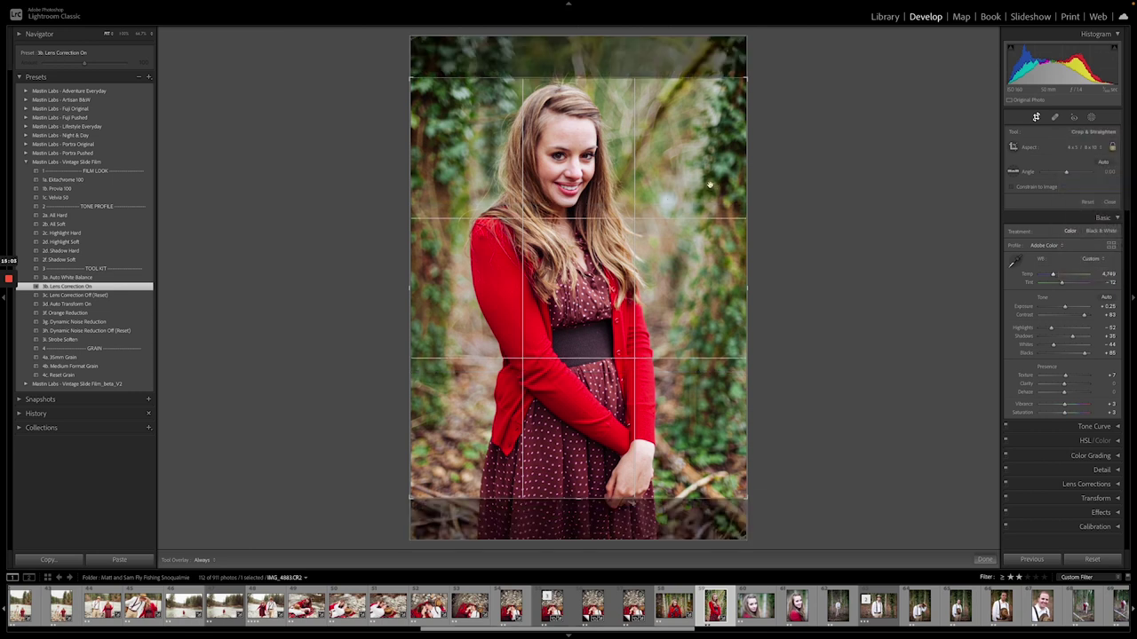
pyautogui.moveTo(647, 195); pyautogui.dragTo(647, 190)
pyautogui.click(1037, 119)
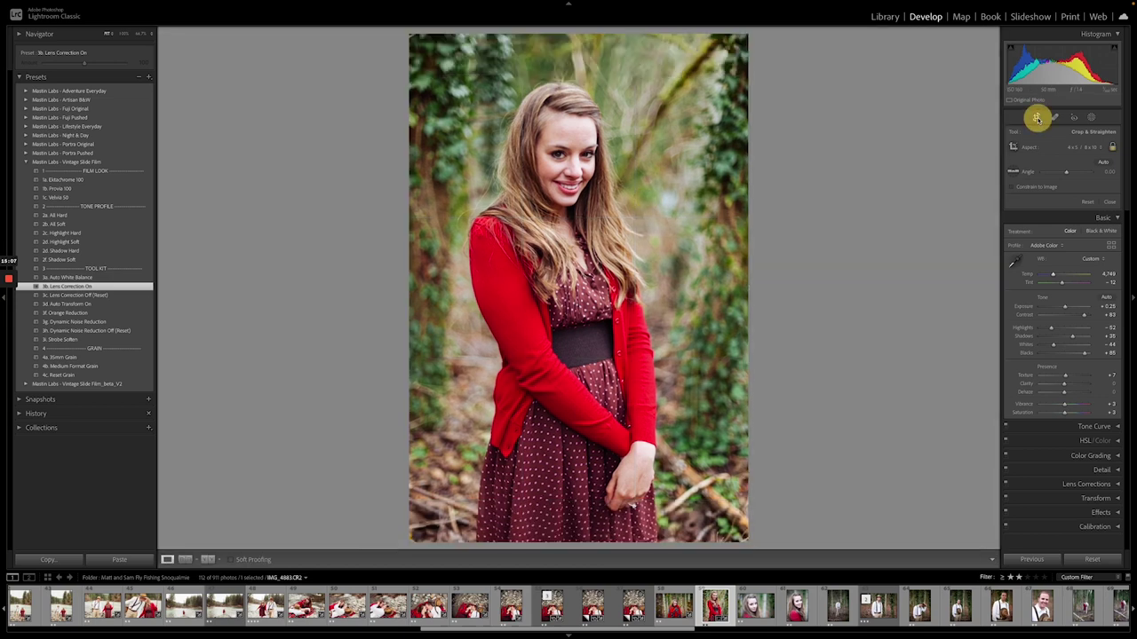
pyautogui.click(1036, 119)
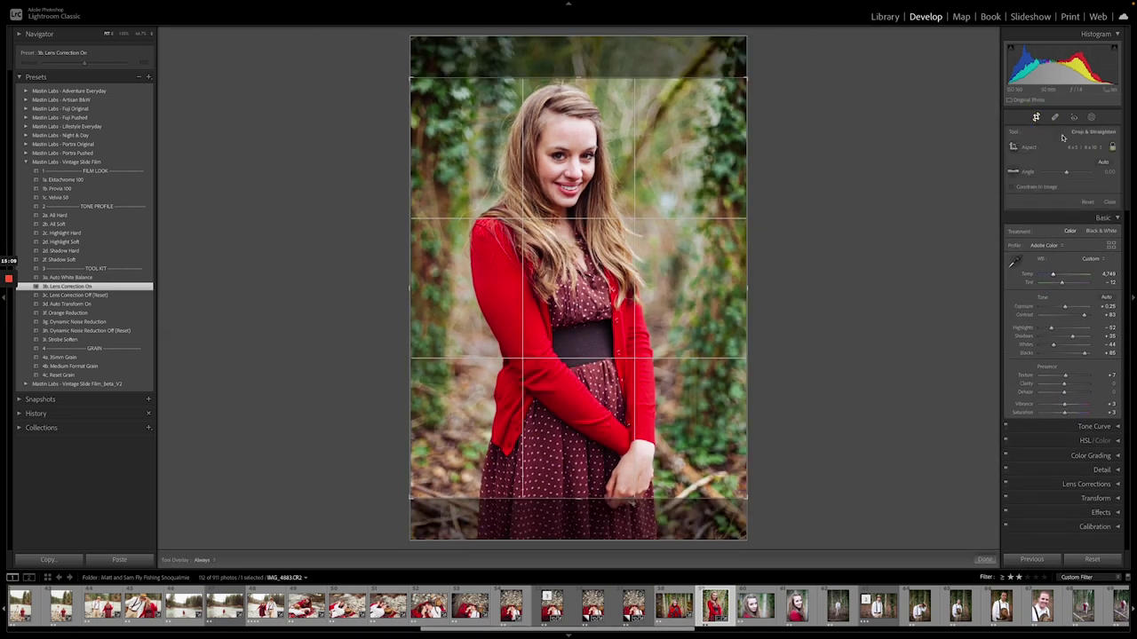
pyautogui.click(1087, 202)
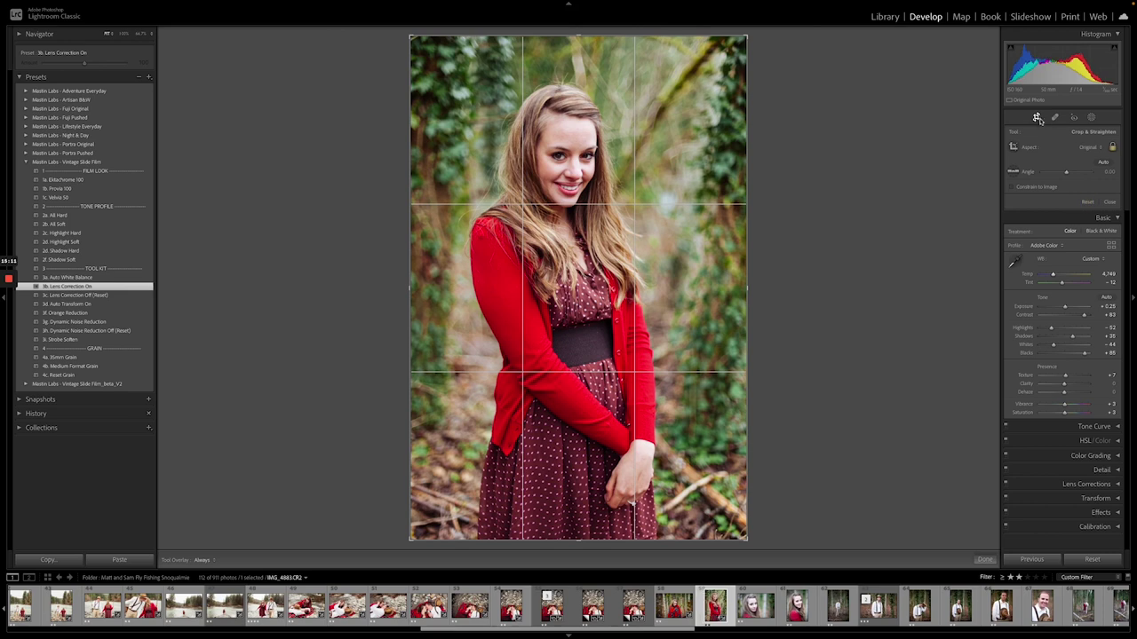
pyautogui.click(1037, 118)
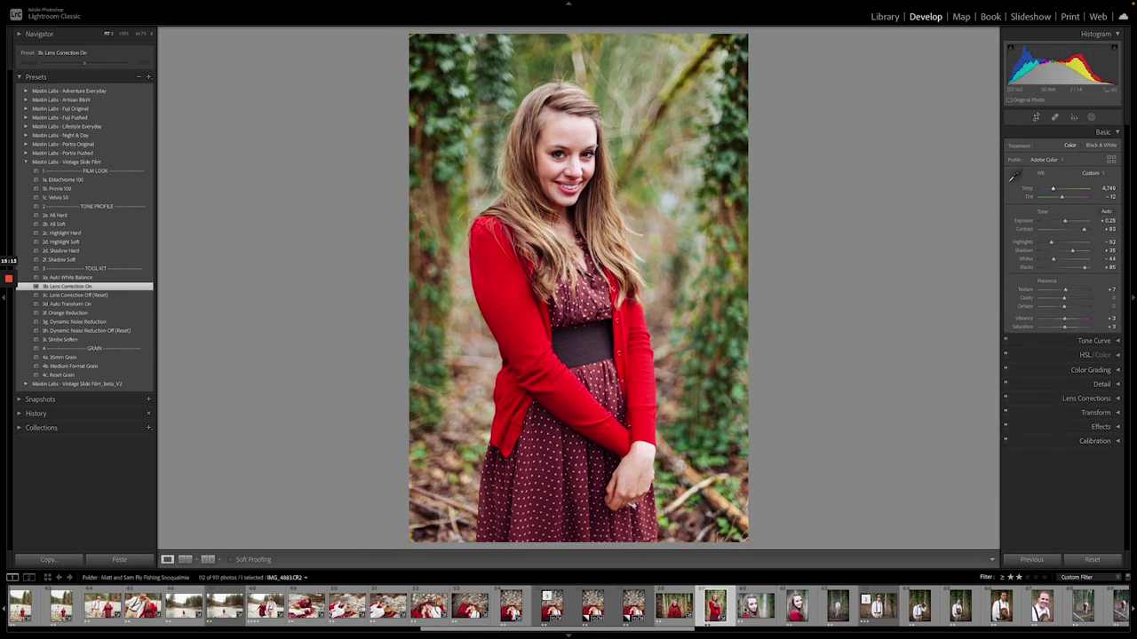
# Paste the previous photo's settings onto the first red-sweater close-up and lower its exposure.
pyautogui.click(755, 608)
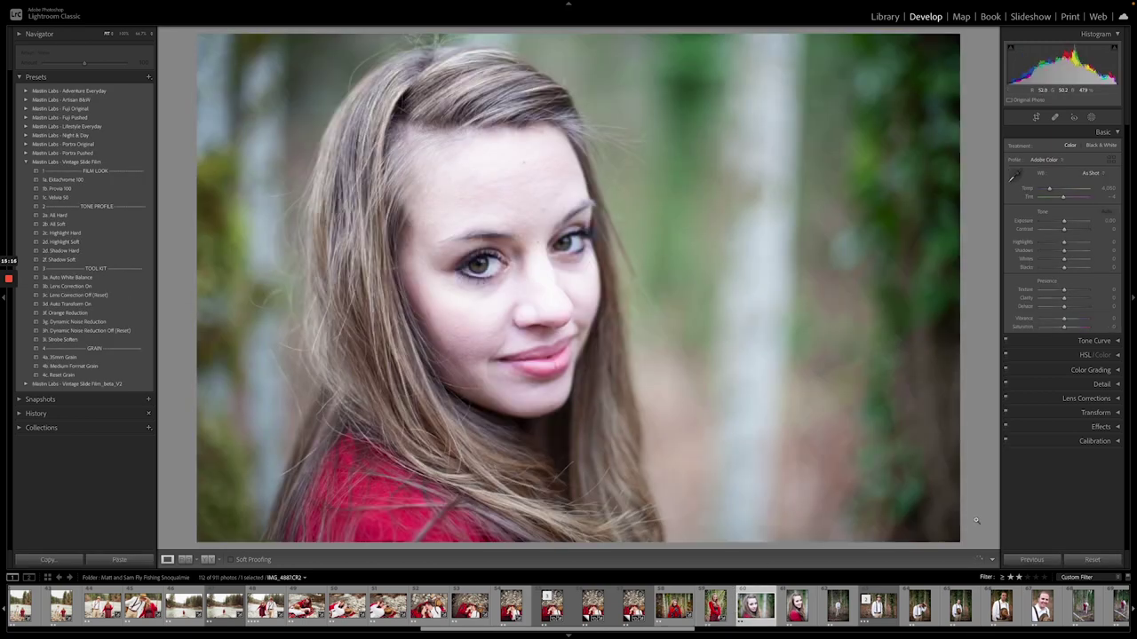
pyautogui.click(1031, 559)
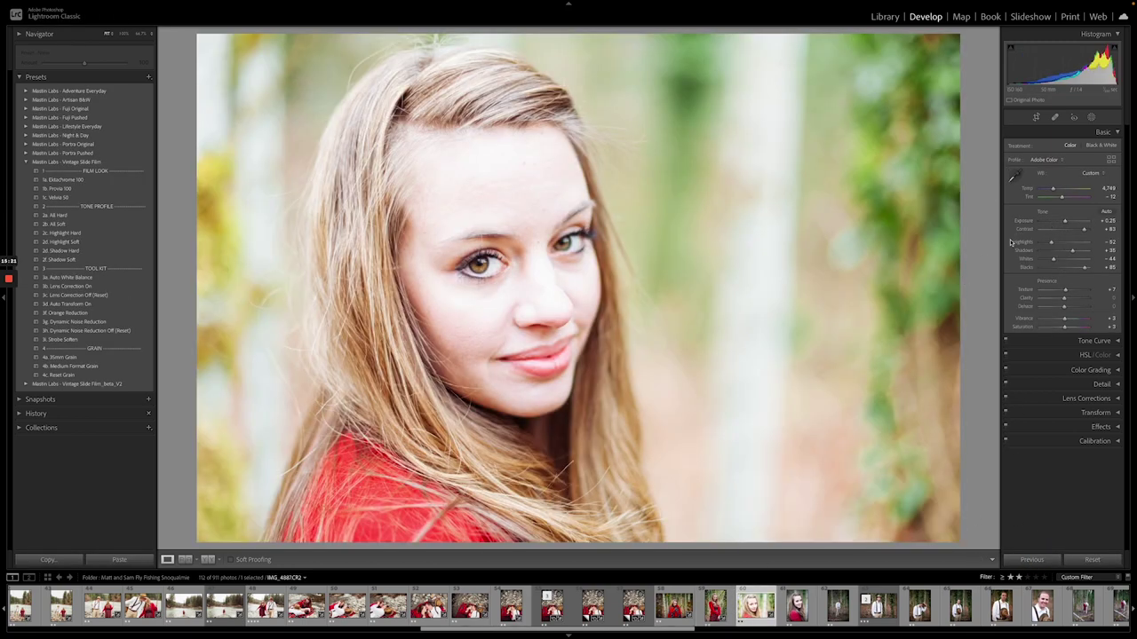
pyautogui.moveTo(1064, 221); pyautogui.dragTo(1054, 189)
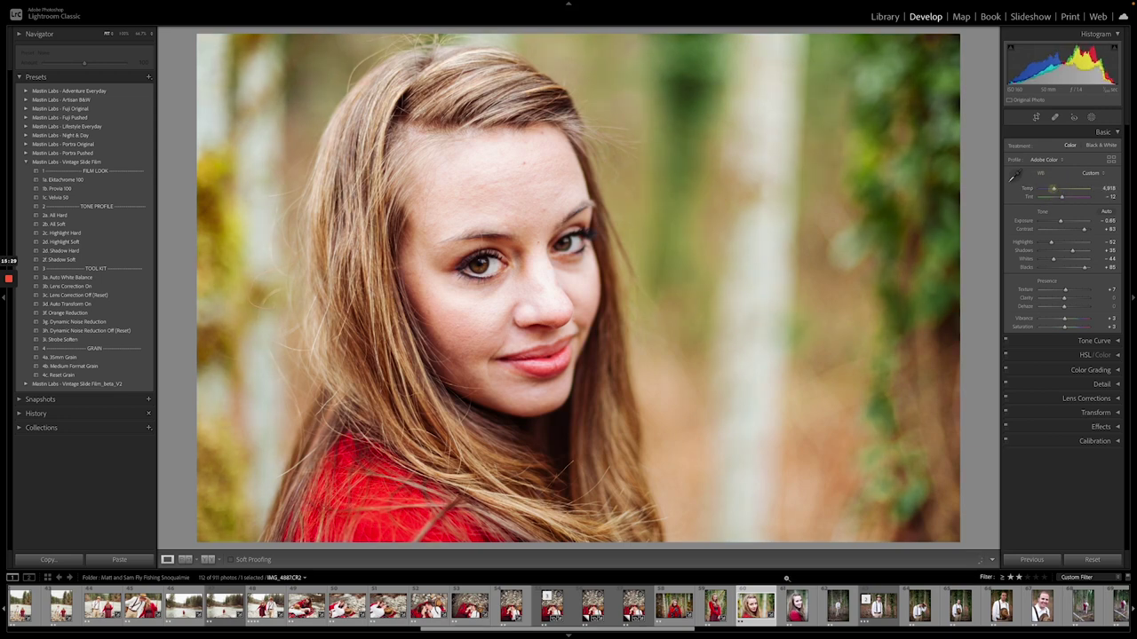
# Give the smiling close-up the previous photo's settings and darken its exposure slightly.
pyautogui.click(797, 606)
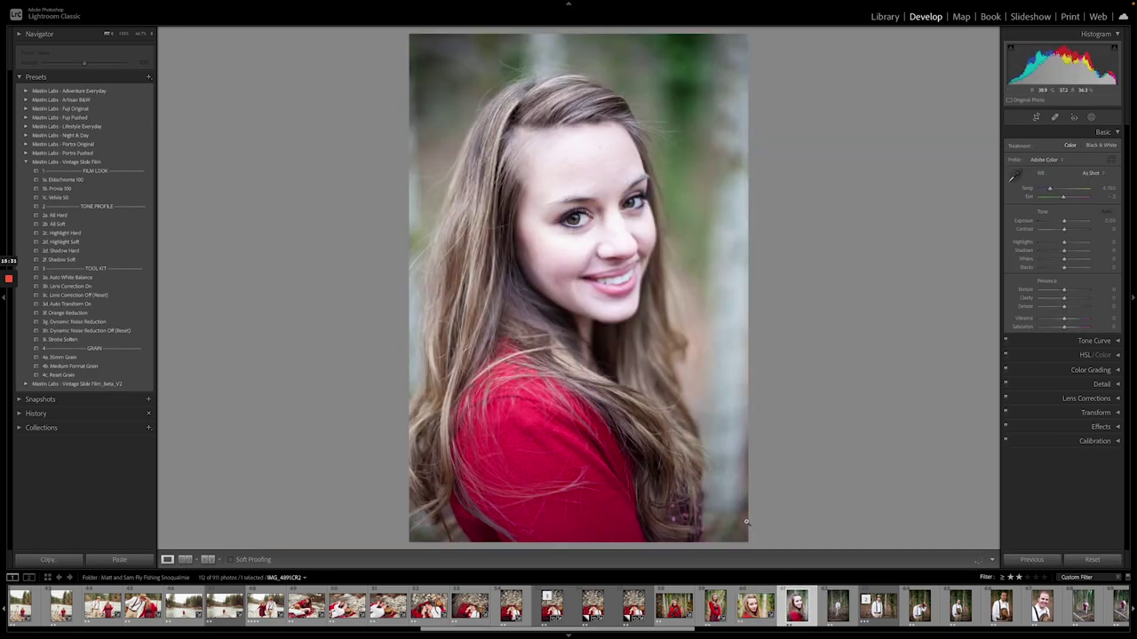
pyautogui.click(715, 606)
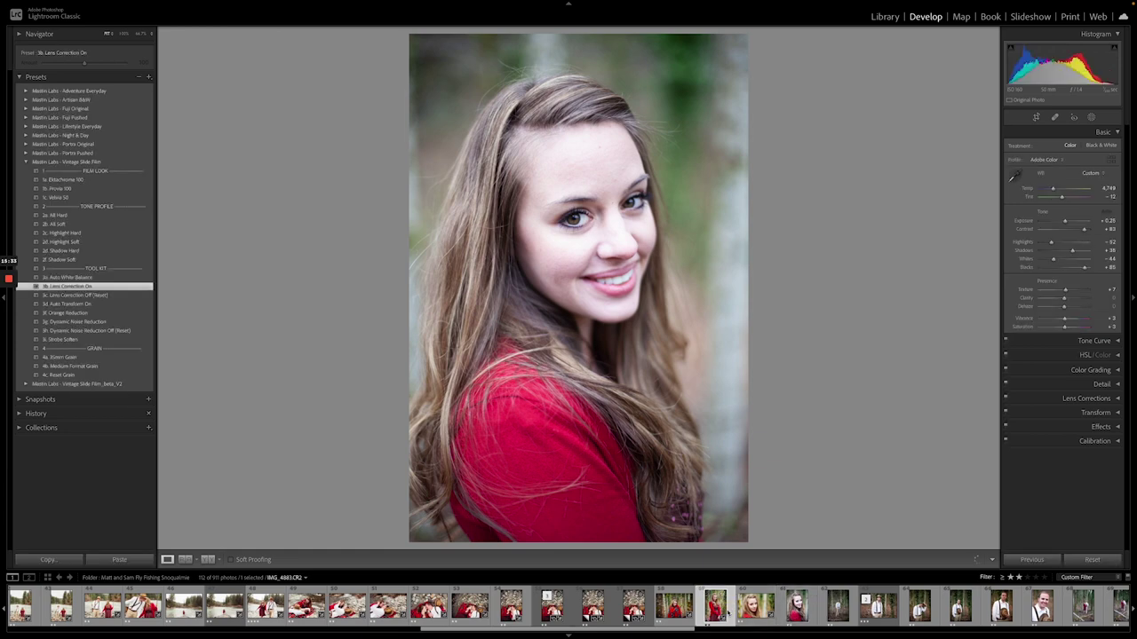
pyautogui.click(797, 606)
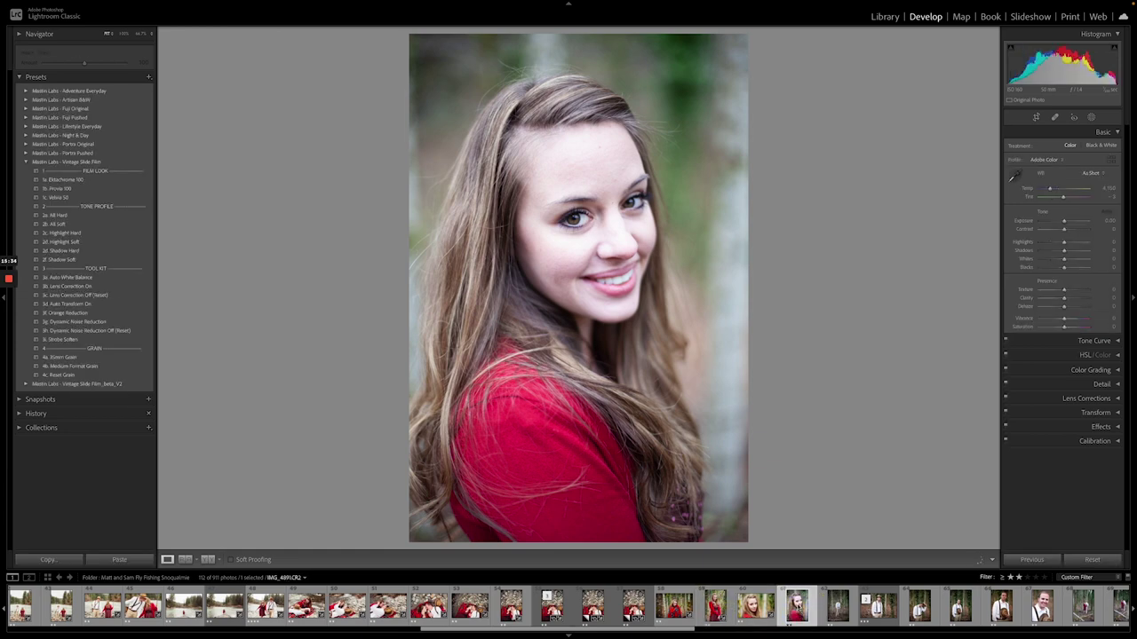
pyautogui.click(1032, 560)
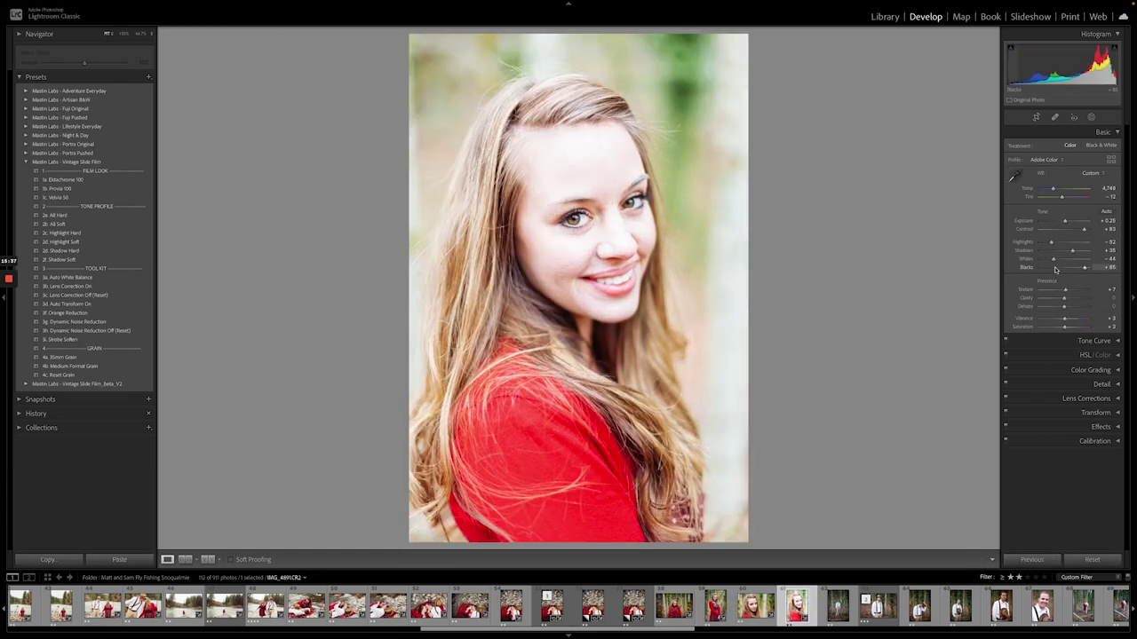
pyautogui.click(1062, 222)
pyautogui.moveTo(1062, 222)
pyautogui.mouseDown()
pyautogui.moveTo(1052, 188)
pyautogui.moveTo(1061, 223)
pyautogui.mouseUp()
# In the Library grid, select 13 photos from the woman-in-red portrait through the fly-reel shot.
pyautogui.click(885, 17)
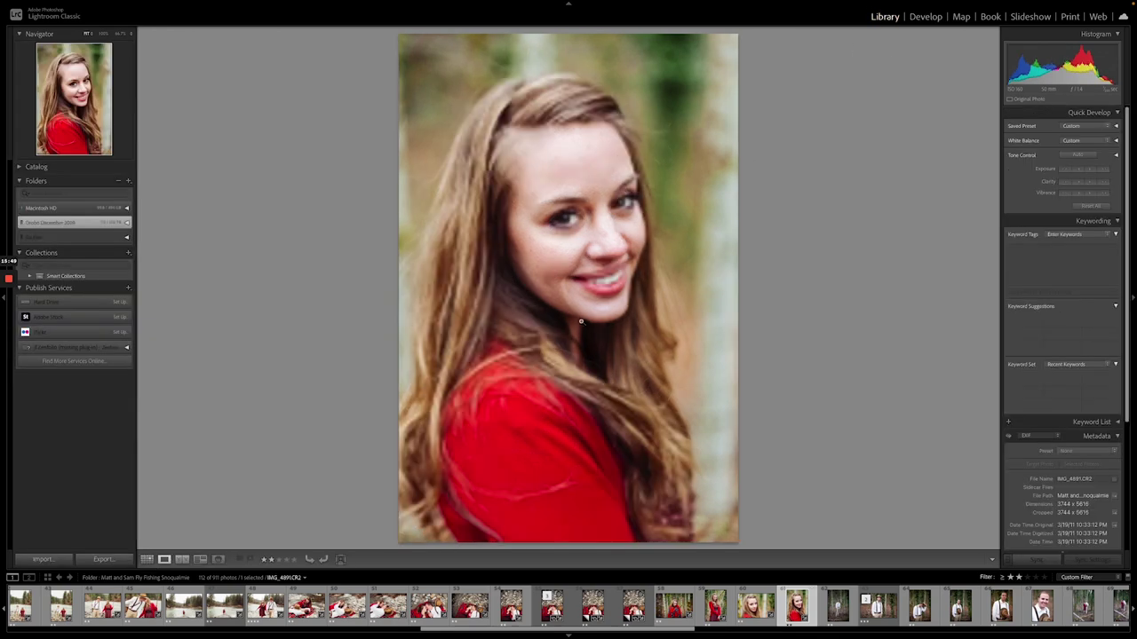
pyautogui.doubleClick(565, 290)
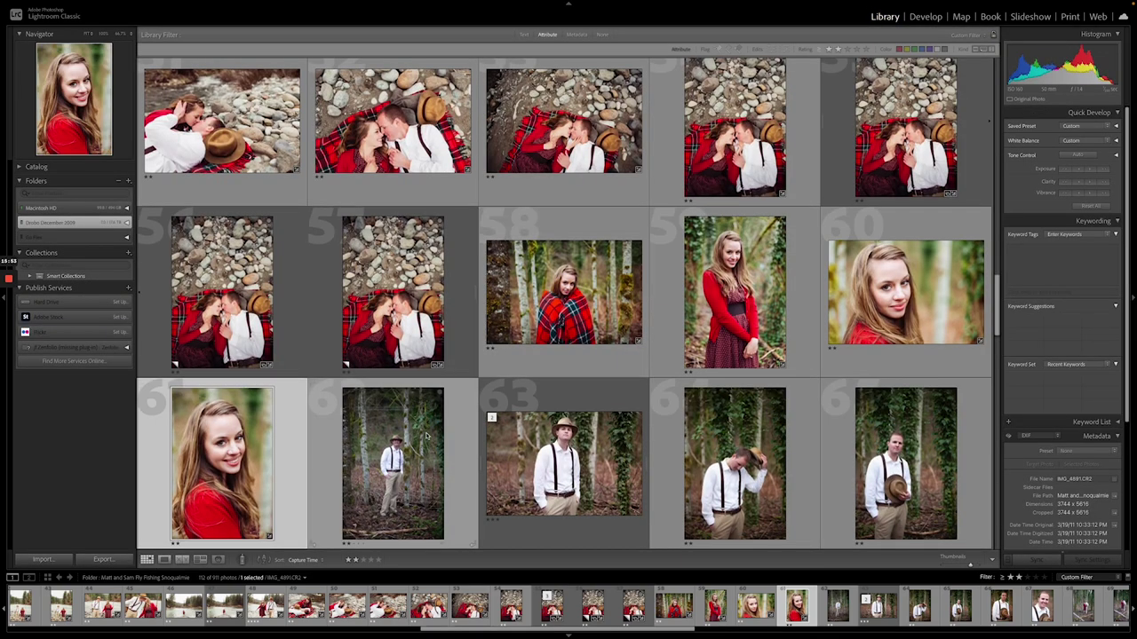
pyautogui.scroll(-3, 426, 435)
pyautogui.scroll(-2, 516, 373)
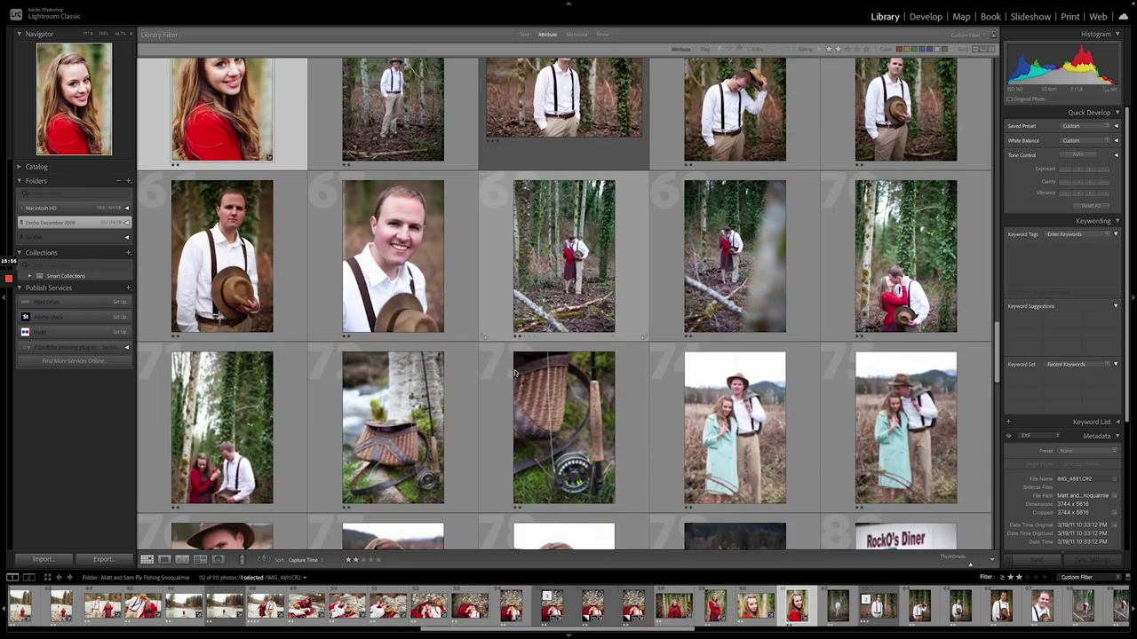
pyautogui.scroll(-2, 651, 389)
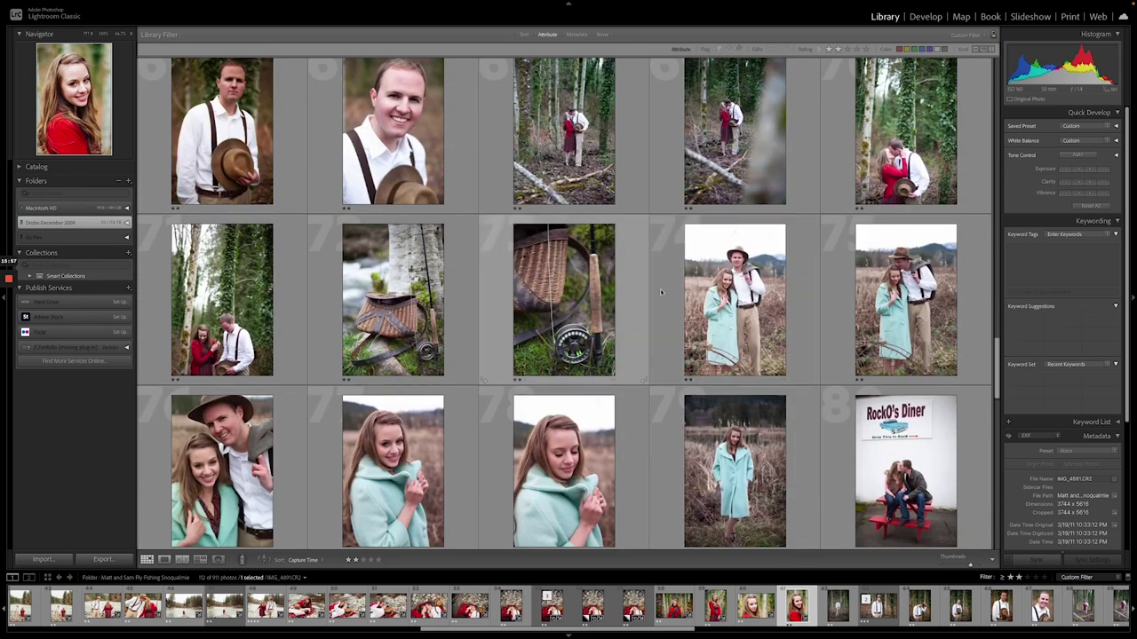
pyautogui.keyDown('shift'); pyautogui.click(571, 343); pyautogui.keyUp('shift')
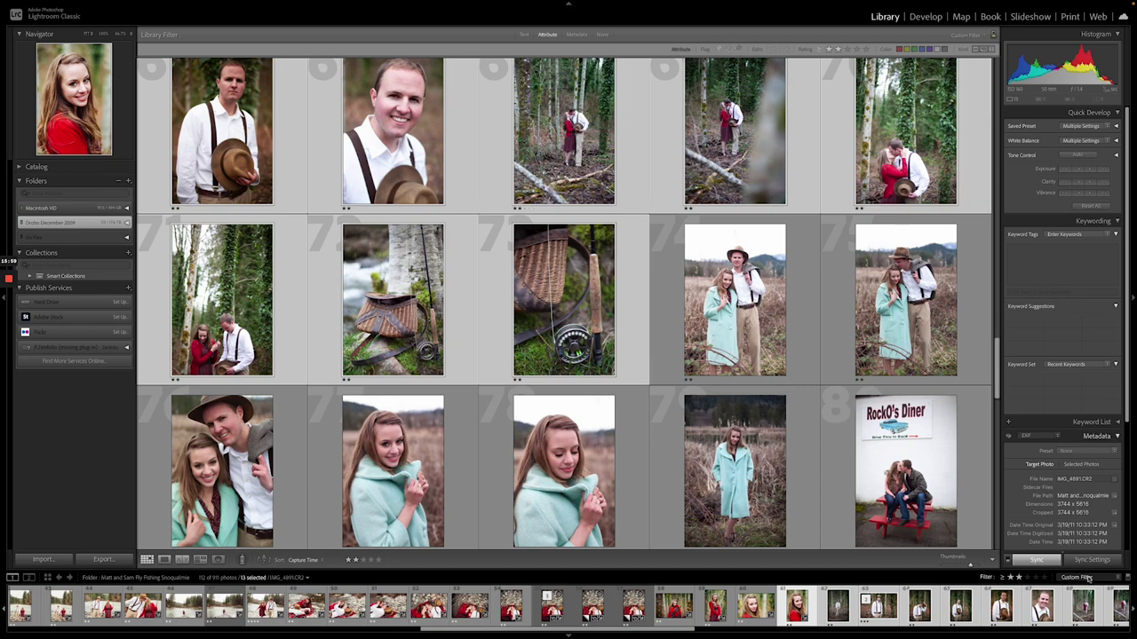
# Synchronize the portrait's settings to all 13 photos, then open photo 62, the hatted man in the forest, in Loupe.
pyautogui.click(1036, 559)
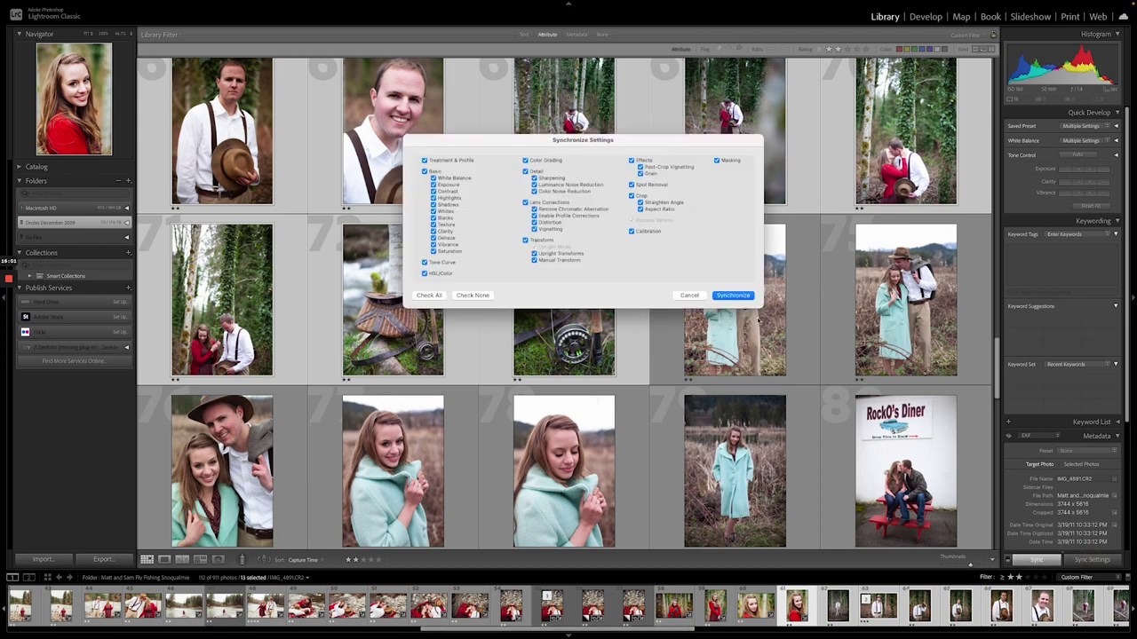
pyautogui.click(733, 294)
pyautogui.scroll(3, 254, 197)
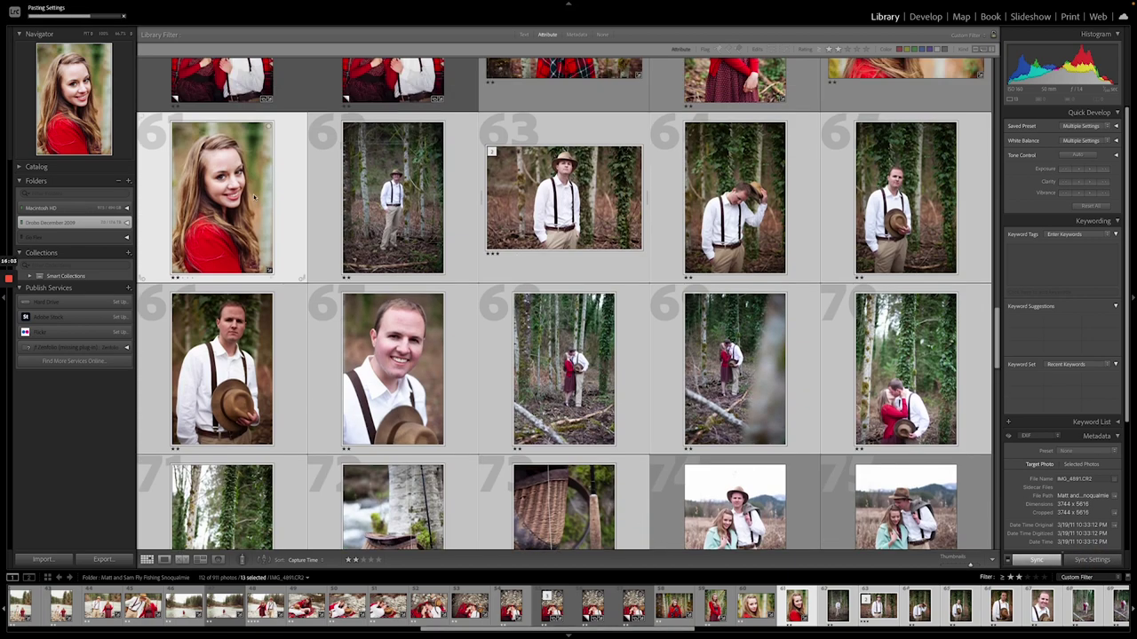
pyautogui.doubleClick(402, 210)
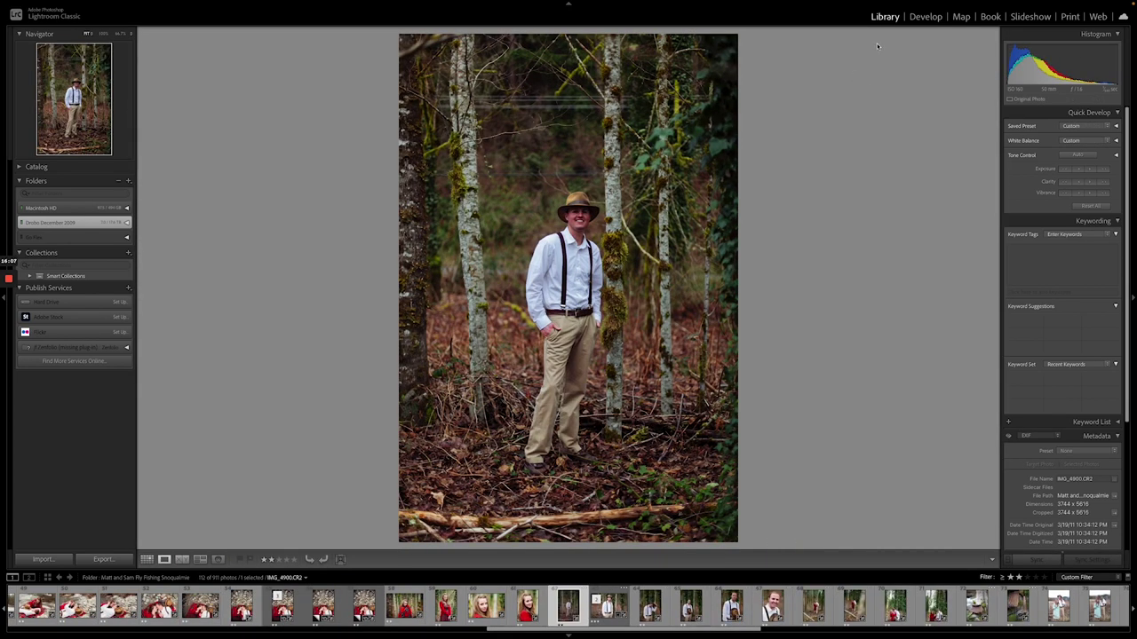
# Brighten the hatted man's first forest photo in Develop by raising Exposure.
pyautogui.click(927, 16)
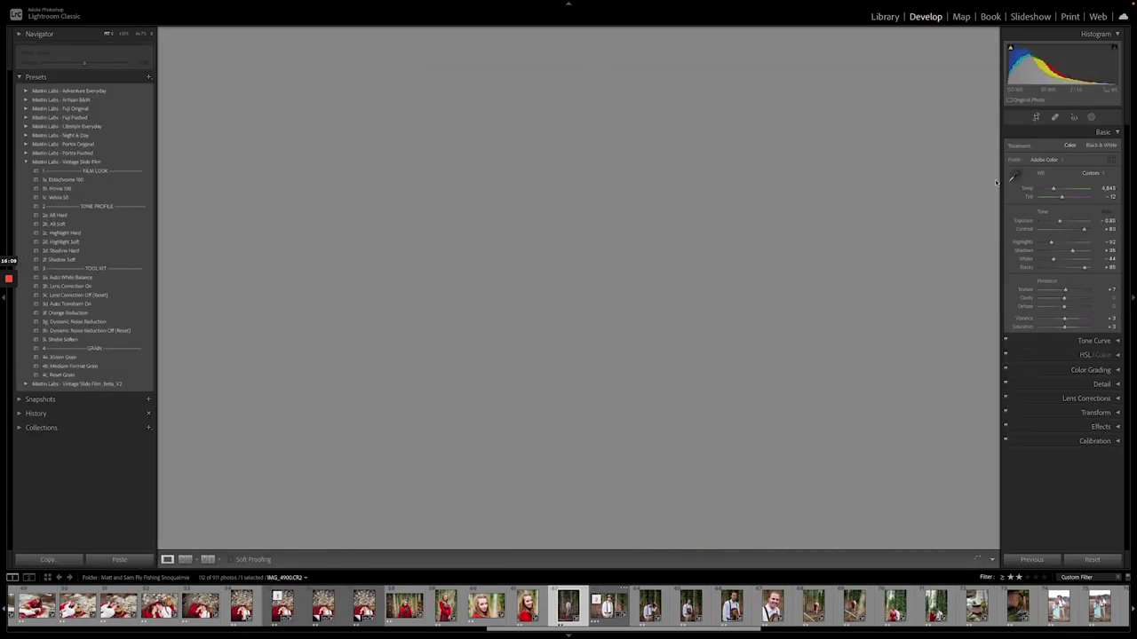
pyautogui.click(1065, 222)
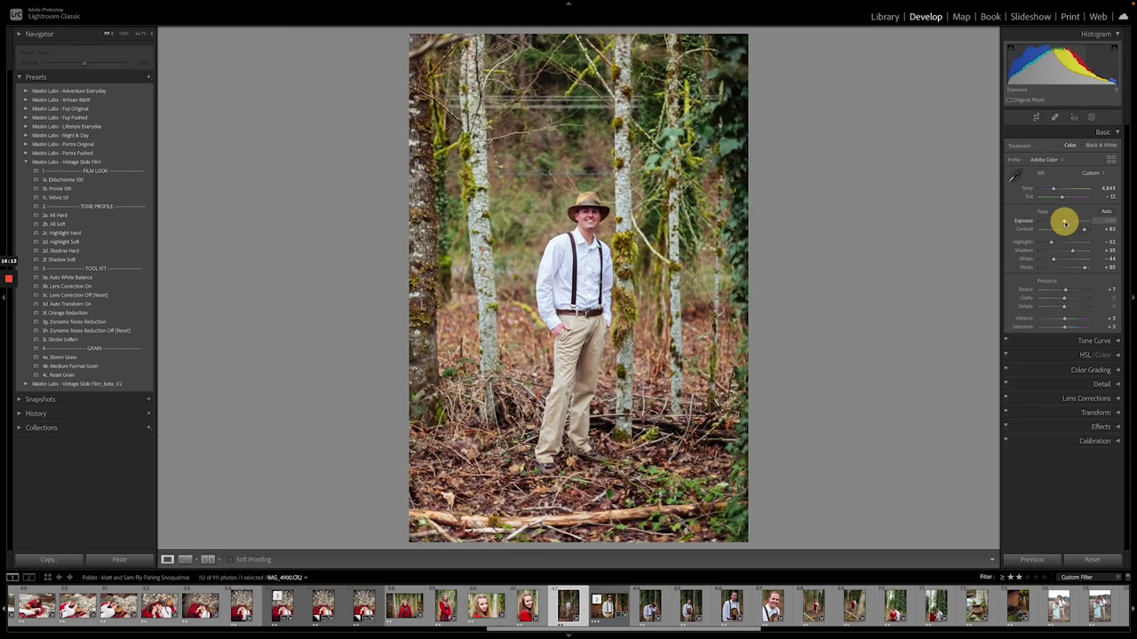
pyautogui.moveTo(1064, 222); pyautogui.dragTo(1065, 222)
# Paste the previous settings onto the next forest photo, darken it slightly, and apply 4c. Reset Grain.
pyautogui.press('Right')
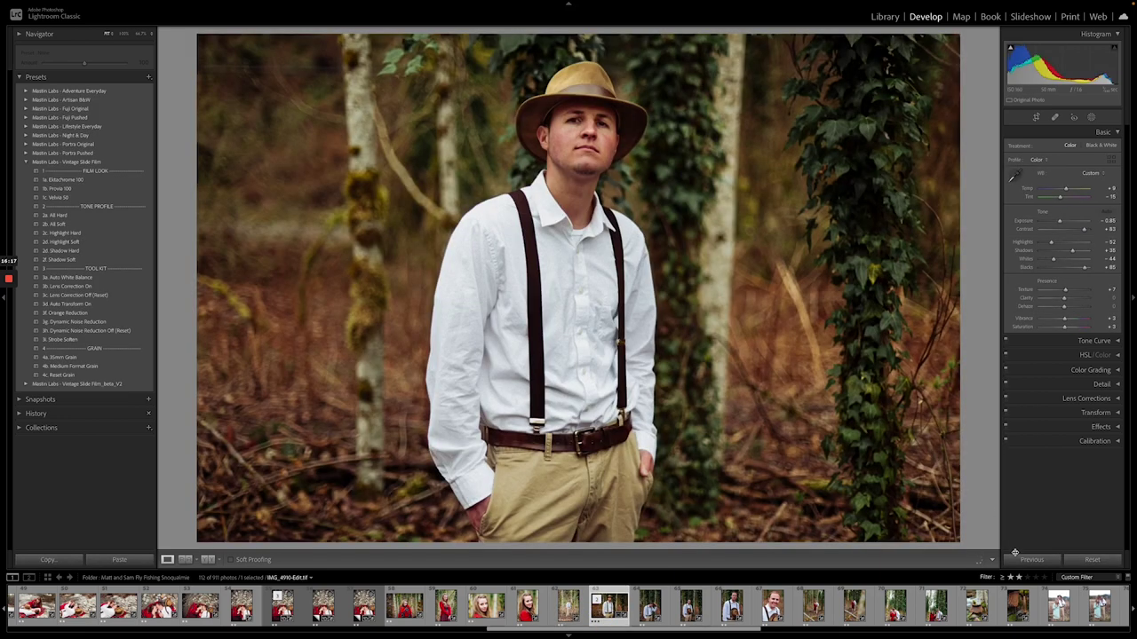
pyautogui.click(1016, 557)
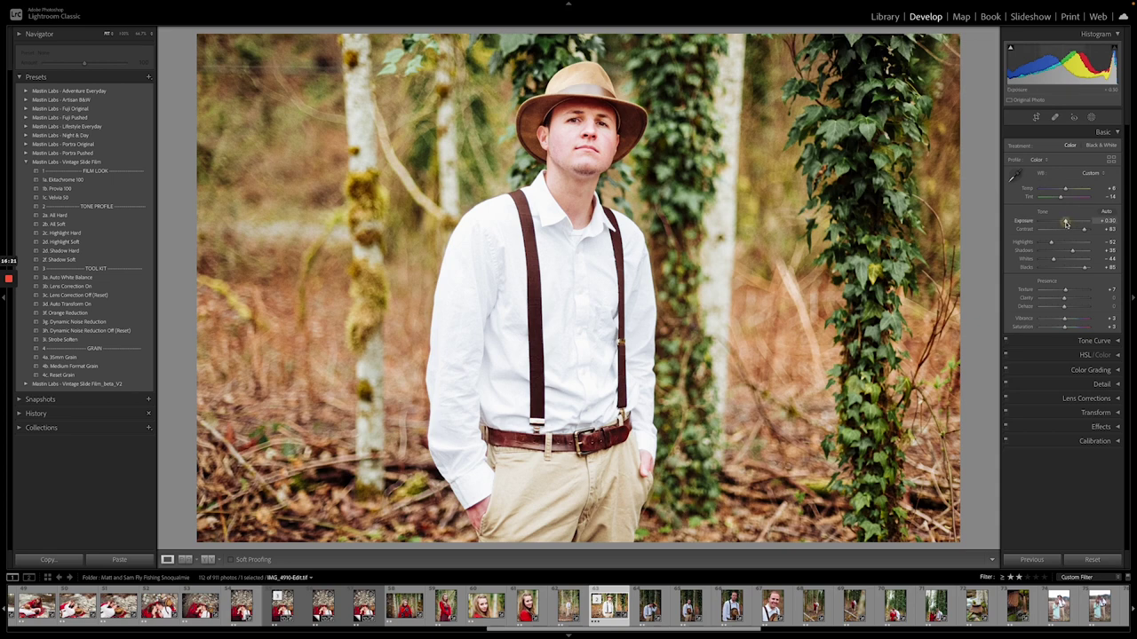
pyautogui.moveTo(1065, 222); pyautogui.dragTo(1061, 223)
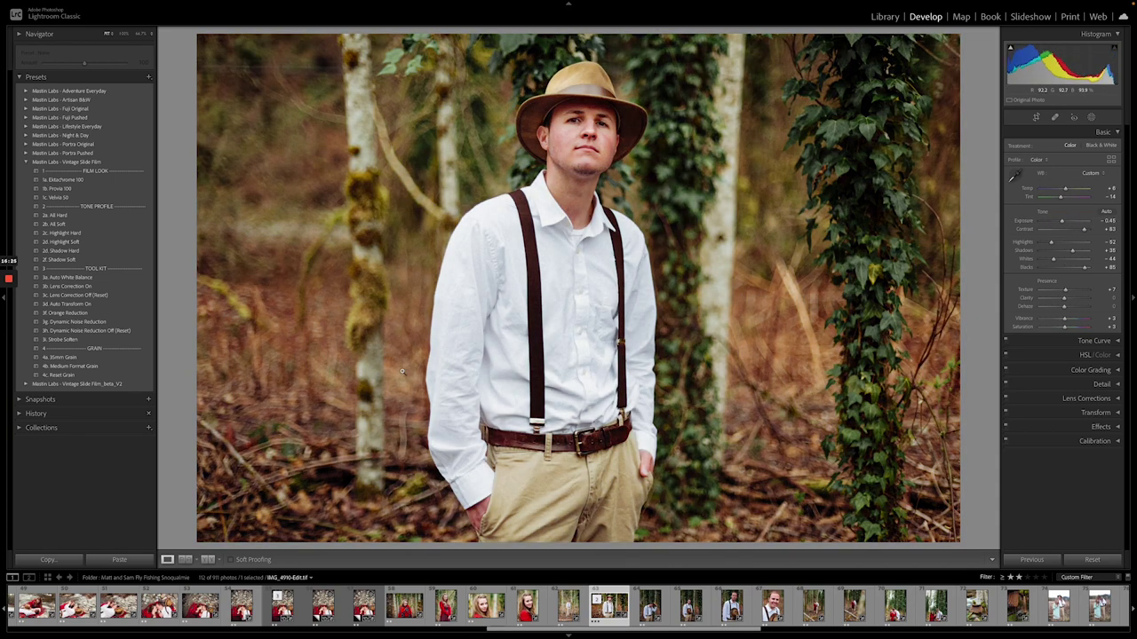
pyautogui.click(89, 375)
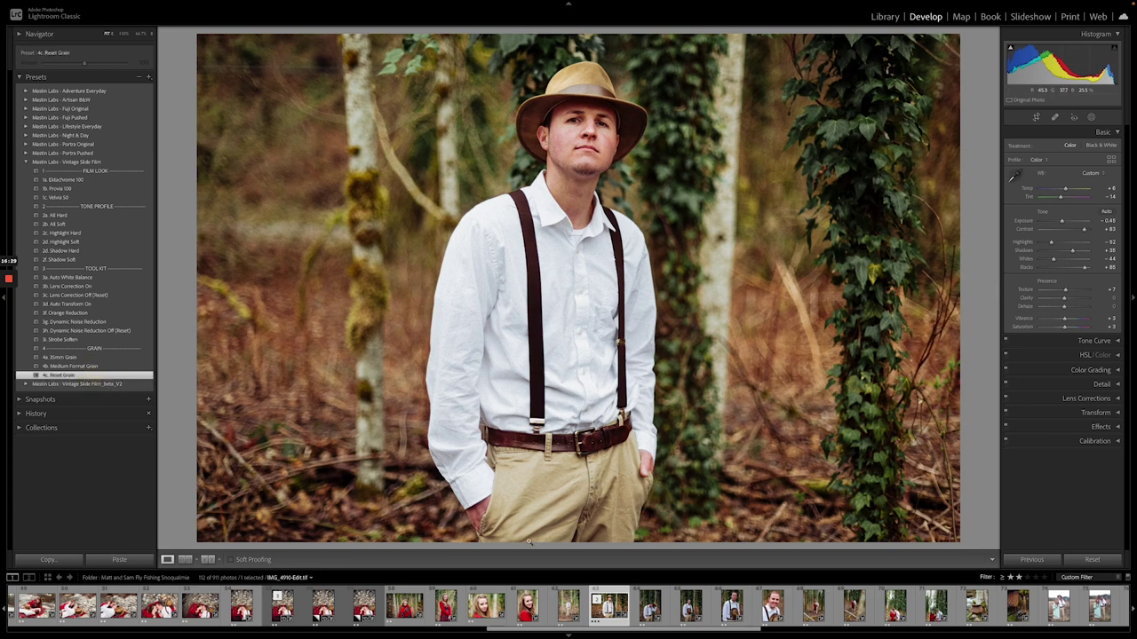
# Carry the previous settings onto the next two forest photos, fine-tuning the first one's exposure.
pyautogui.click(650, 605)
pyautogui.click(1032, 560)
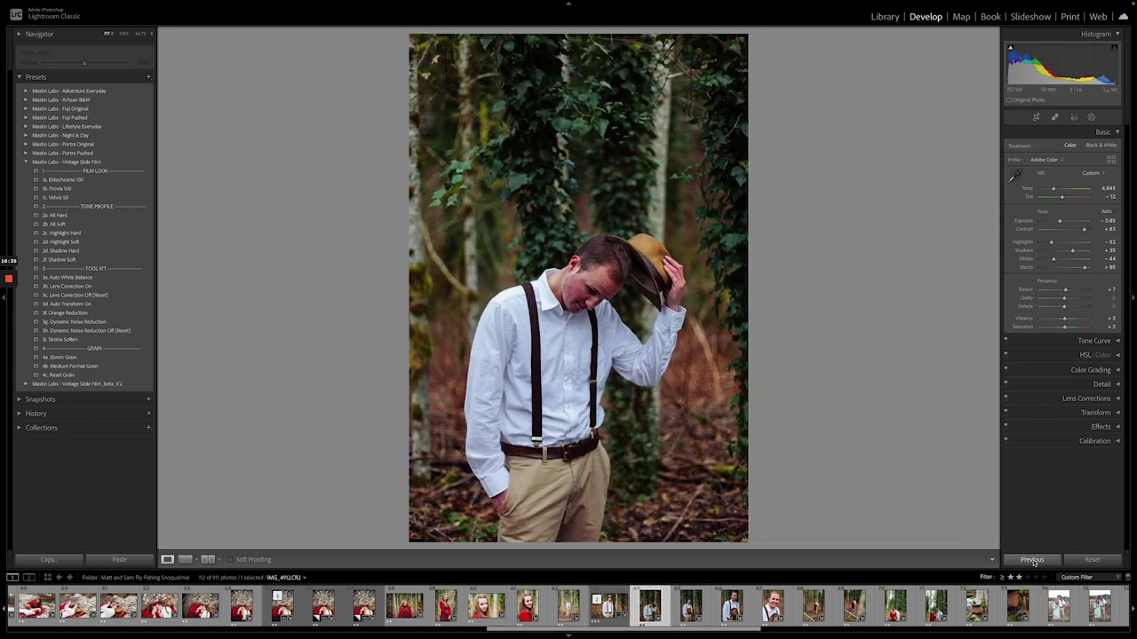
pyautogui.click(1033, 560)
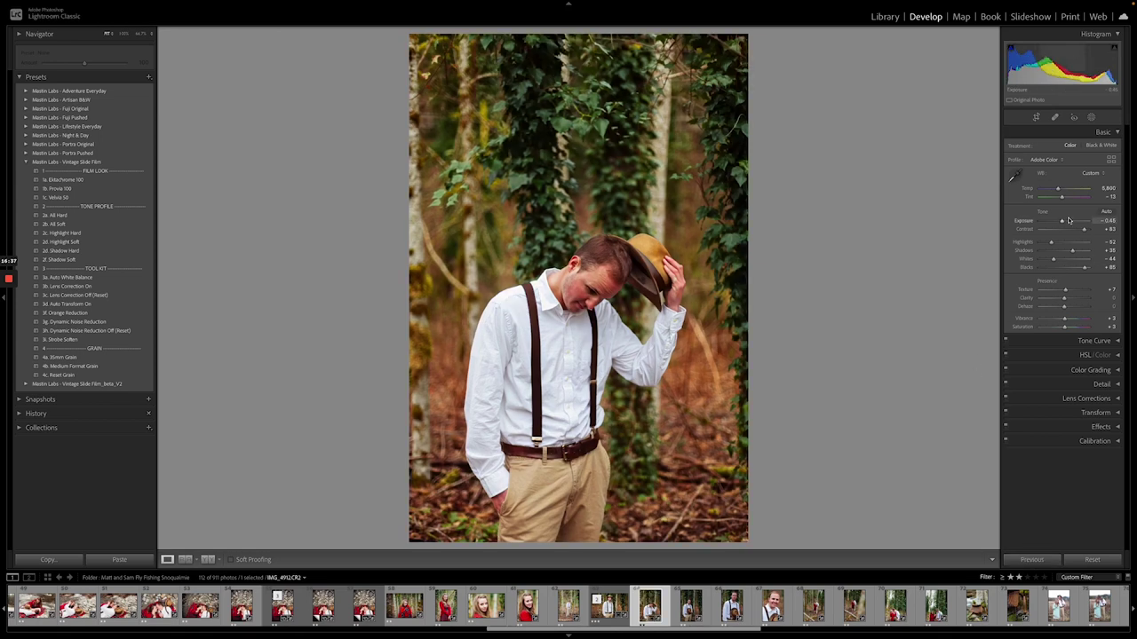
pyautogui.moveTo(1062, 220); pyautogui.dragTo(1057, 189)
pyautogui.press('Right')
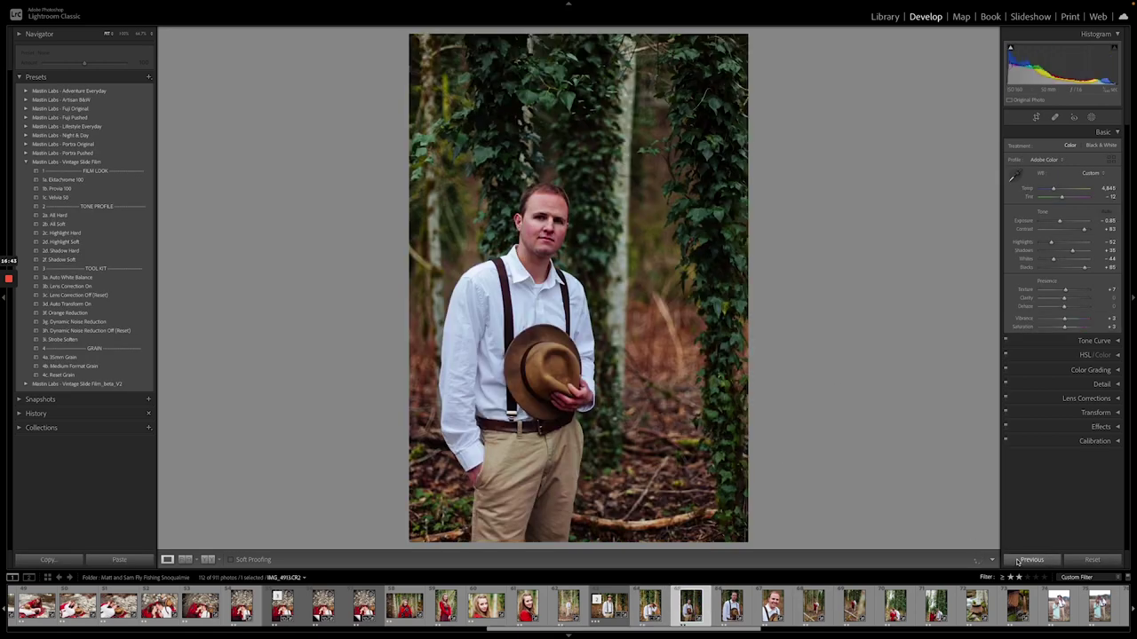
pyautogui.click(1018, 562)
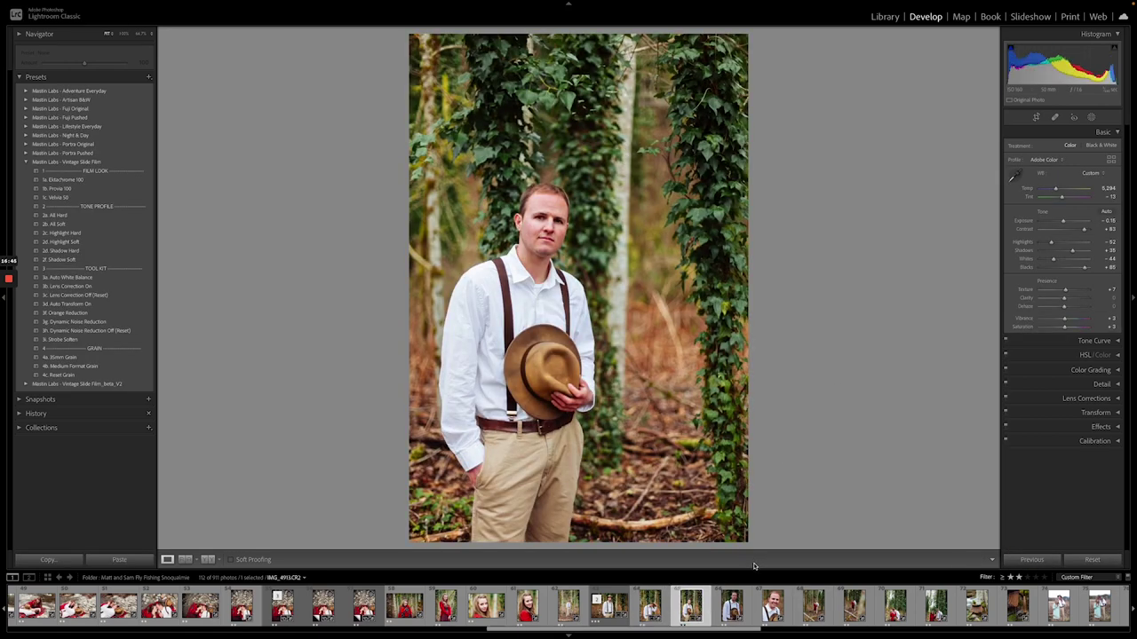
# Paste the warmer, brighter settings onto the man's close-up, nudge exposure up, and set temperature to 5,218.
pyautogui.click(731, 606)
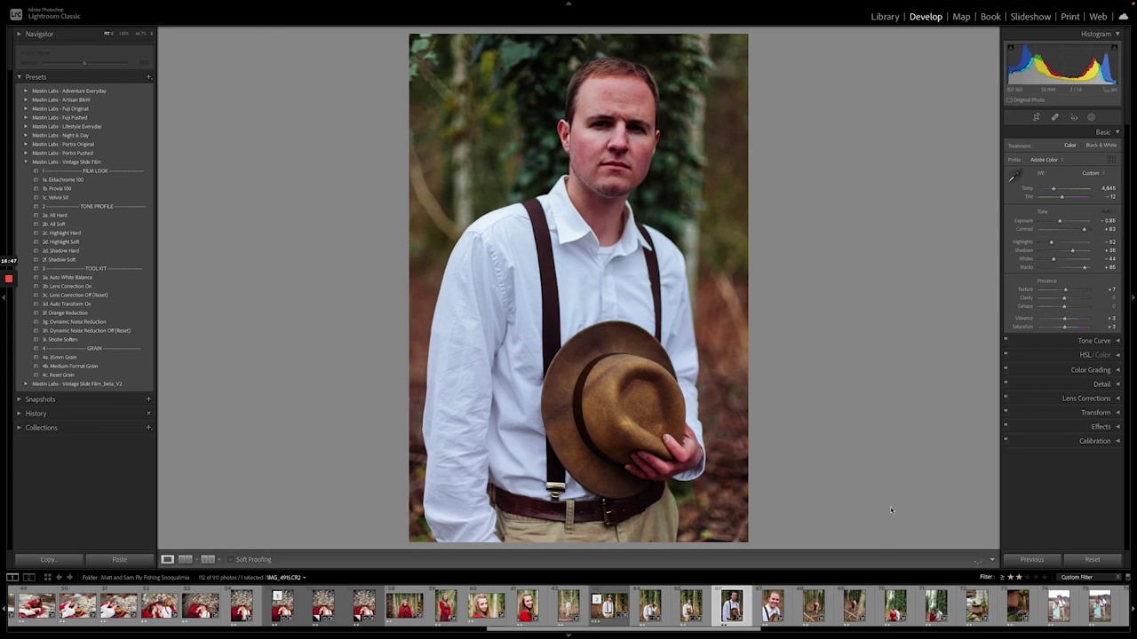
pyautogui.click(1031, 559)
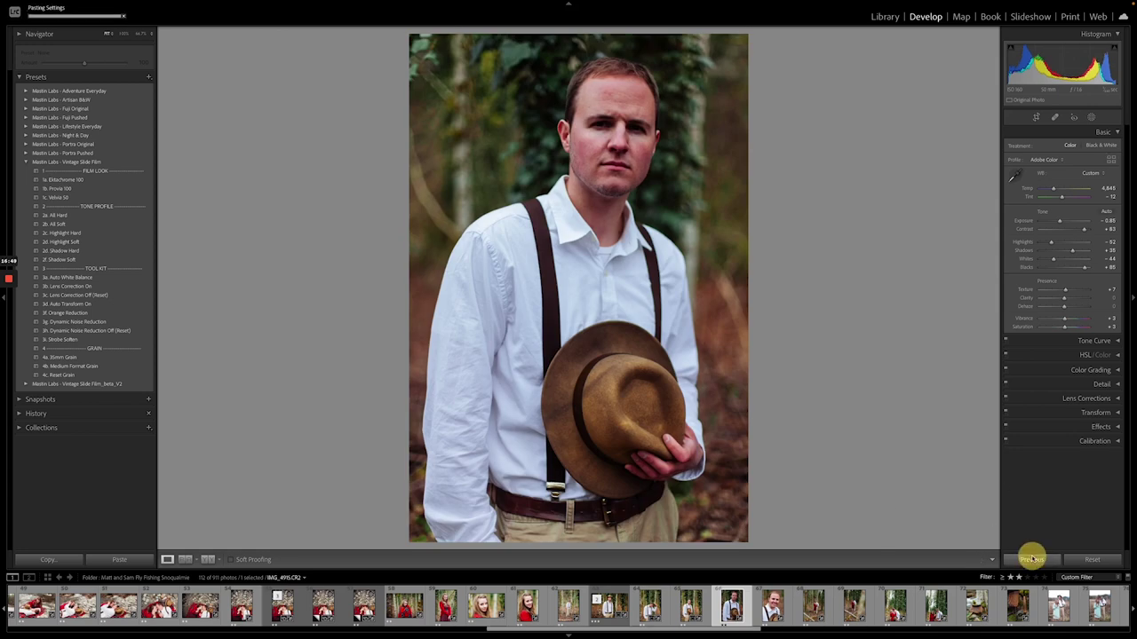
pyautogui.click(1064, 223)
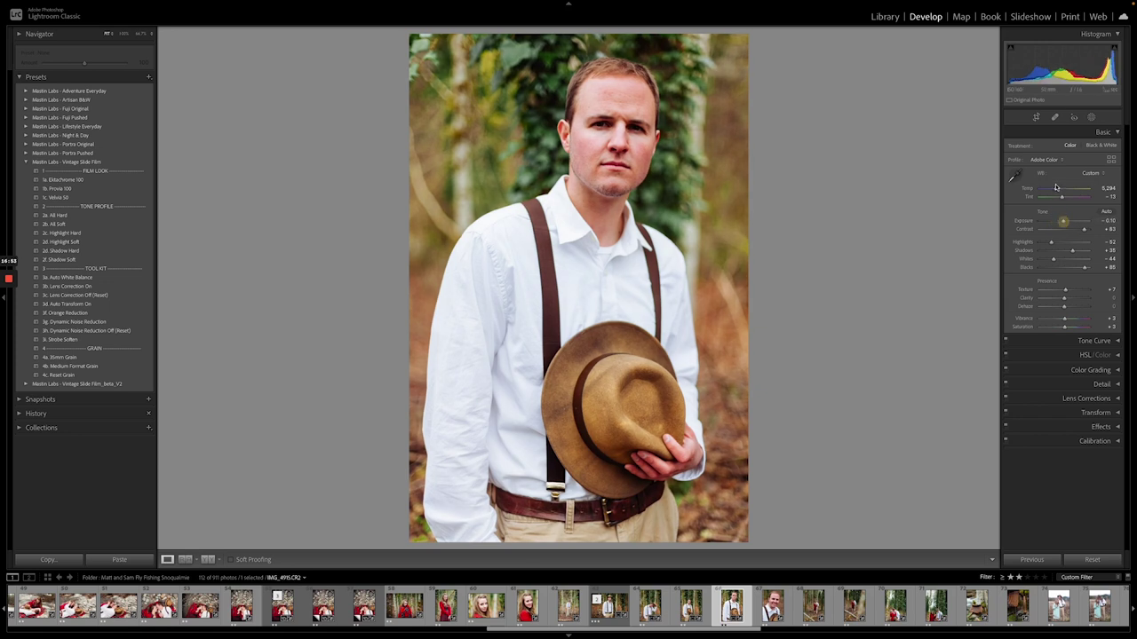
pyautogui.click(1057, 189)
pyautogui.moveTo(1057, 188); pyautogui.dragTo(1057, 189)
pyautogui.press('Right')
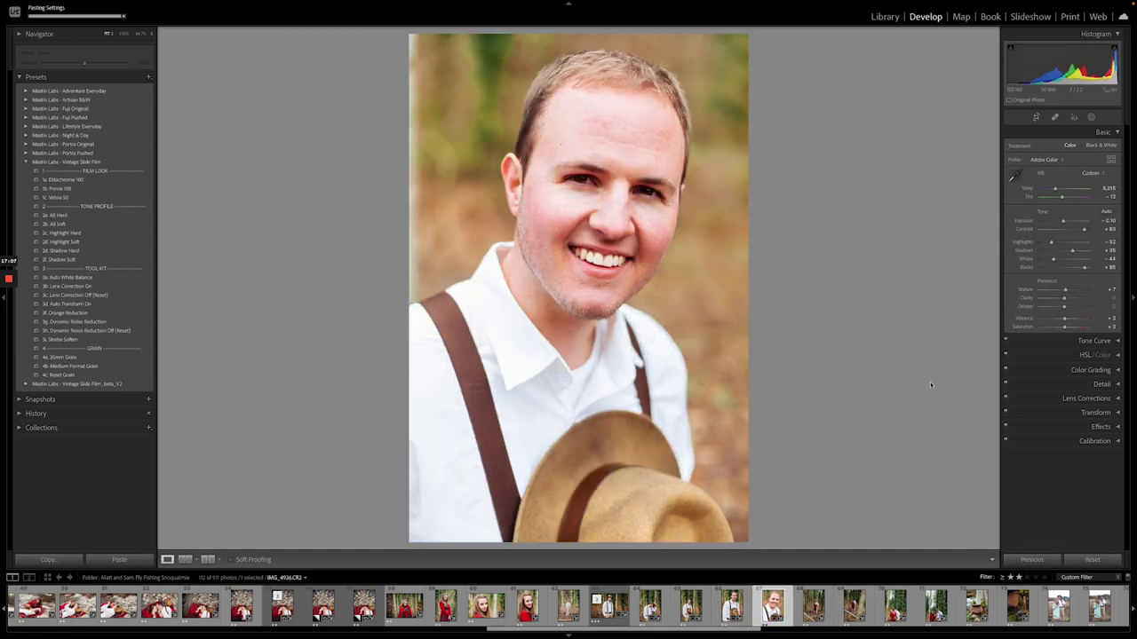
# Lower the smiling close-up's exposure, apply 3i. Strobe Soften, set tint to -30, and compare before/after.
pyautogui.moveTo(1062, 222); pyautogui.dragTo(1061, 222)
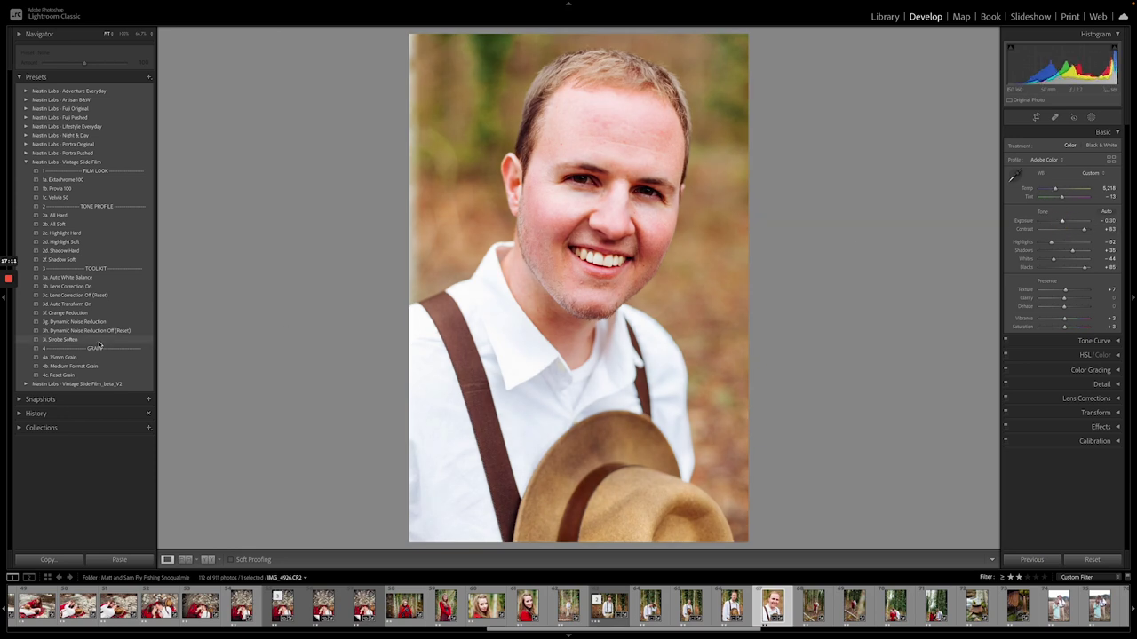
pyautogui.click(96, 340)
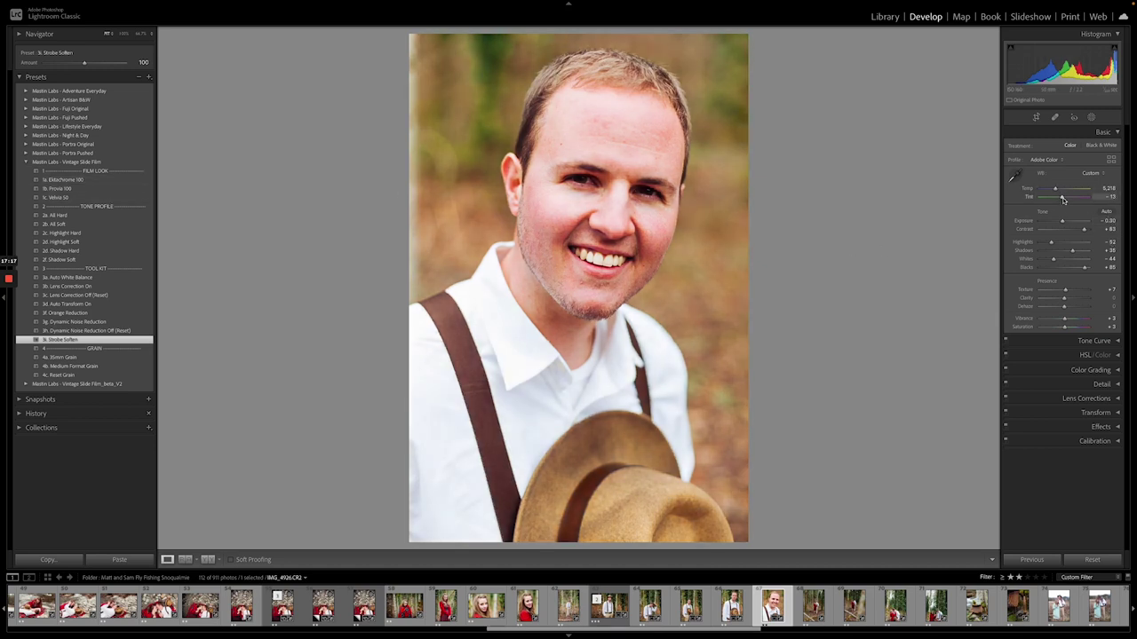
pyautogui.moveTo(1063, 200); pyautogui.dragTo(1052, 191)
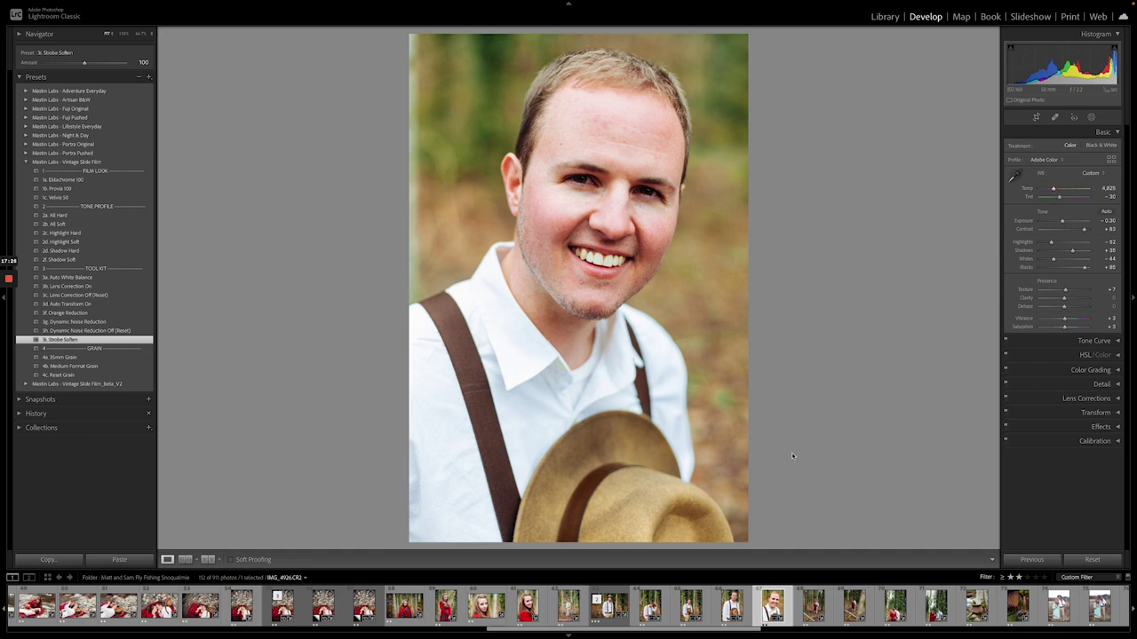
pyautogui.press('\\')
pyautogui.press('\\')
pyautogui.press('\\')
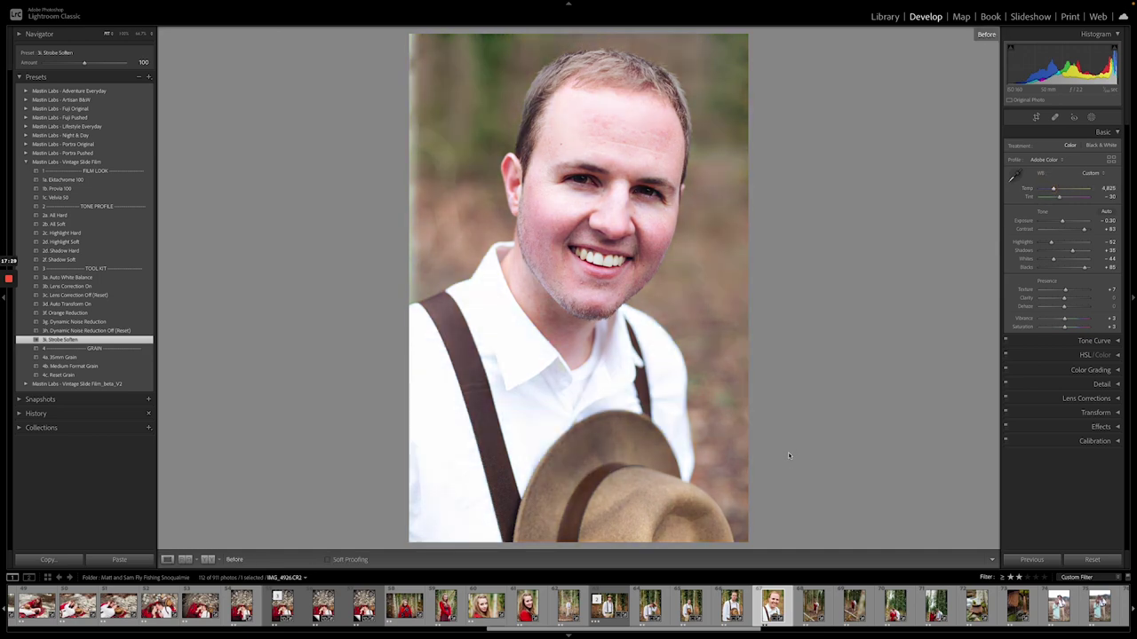
pyautogui.press('\\')
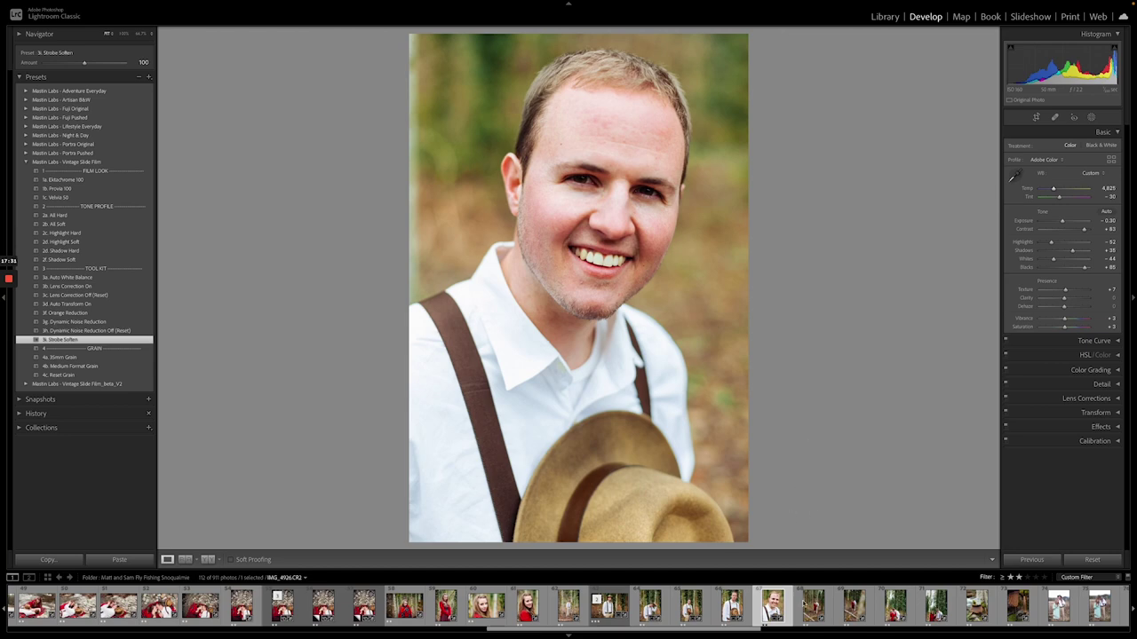
pyautogui.click(809, 605)
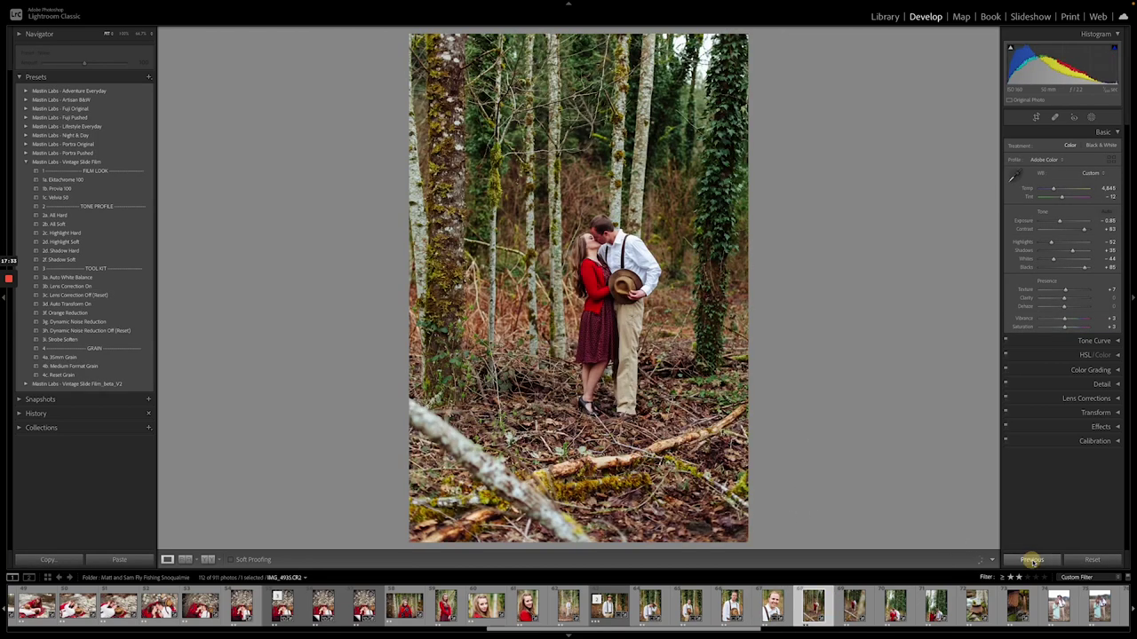
# Paste the previous settings onto the wide forest kissing shot, set its tint to -3, and select six photos.
pyautogui.click(1030, 560)
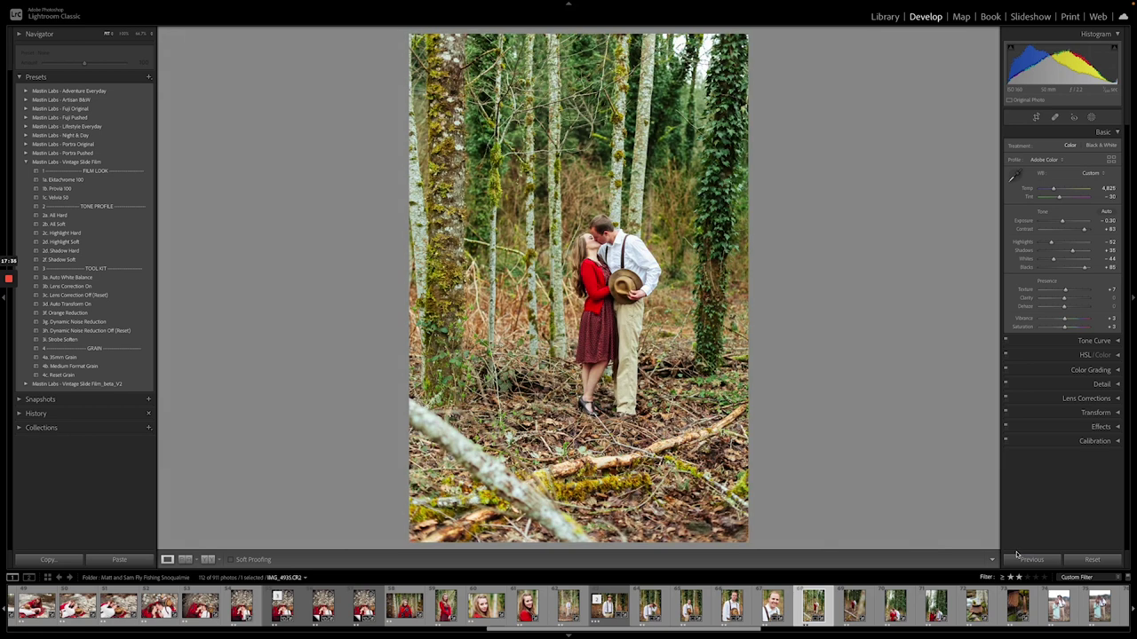
pyautogui.moveTo(1060, 197); pyautogui.dragTo(1067, 198)
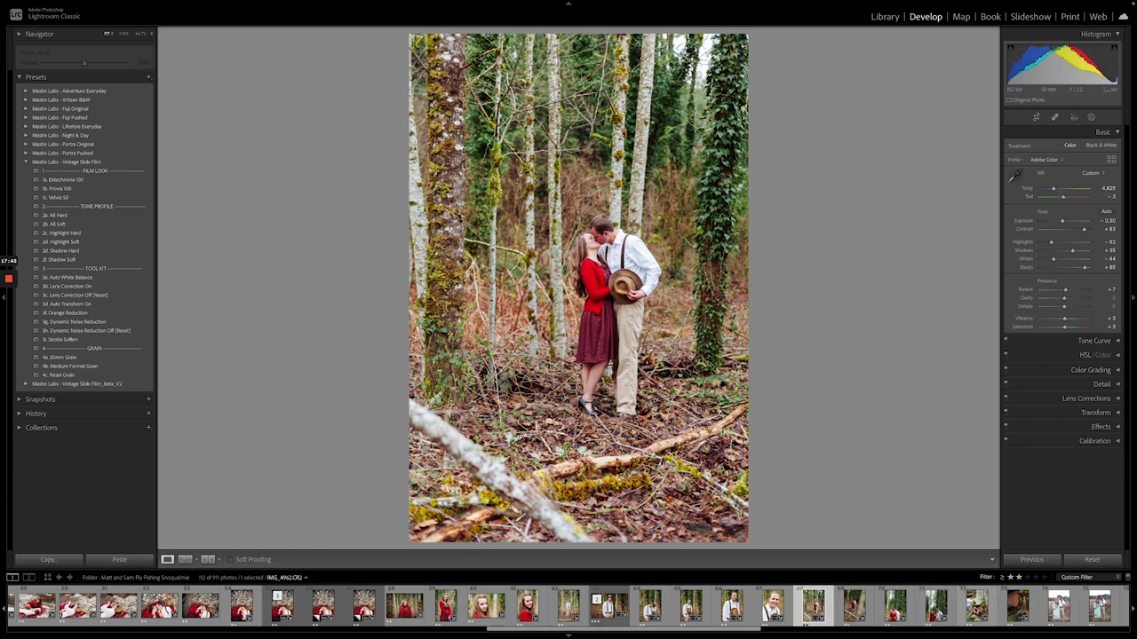
pyautogui.keyDown('shift'); pyautogui.click(1017, 611); pyautogui.keyUp('shift')
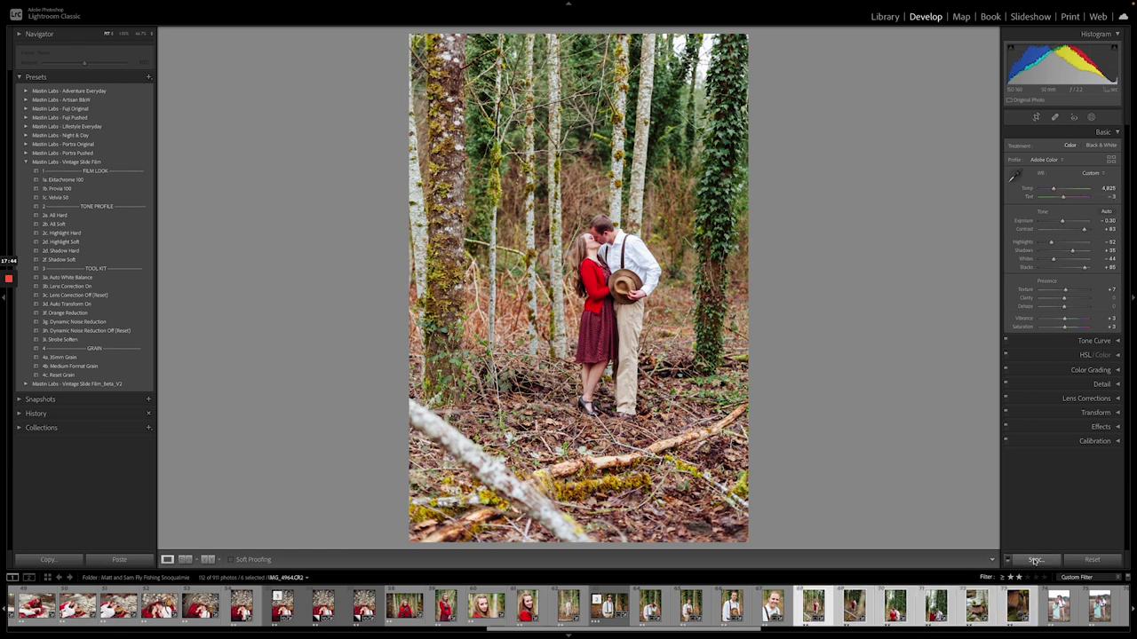
pyautogui.click(884, 16)
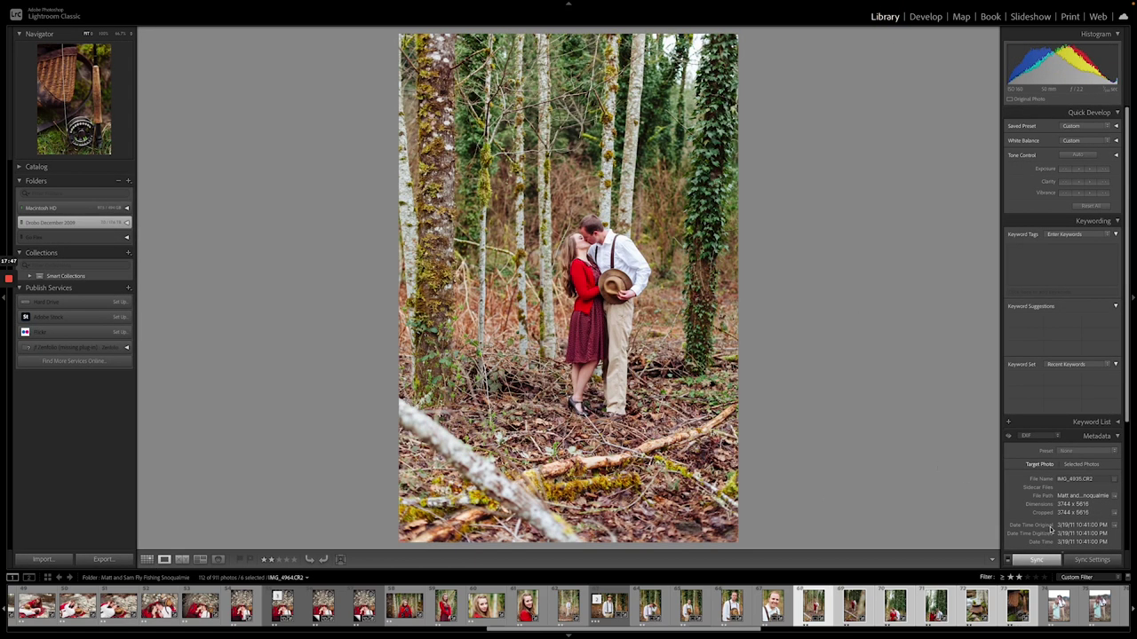
# Synchronize the settings across the six photos, then move from IMG_4948 to the ivy-framed kiss.
pyautogui.click(1089, 559)
pyautogui.click(730, 298)
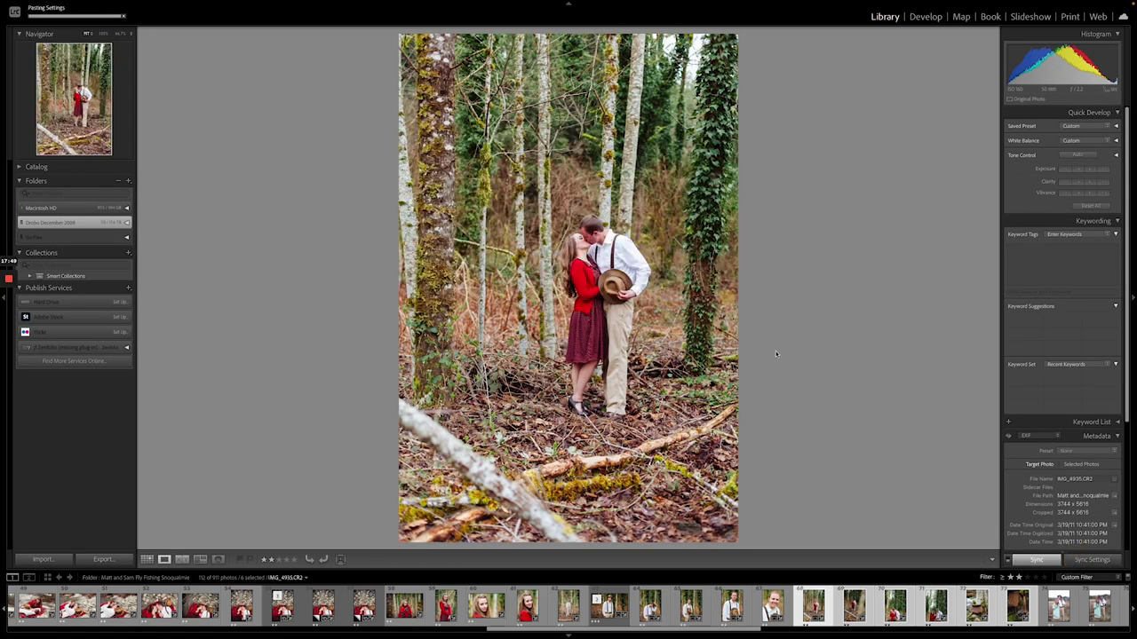
pyautogui.click(851, 607)
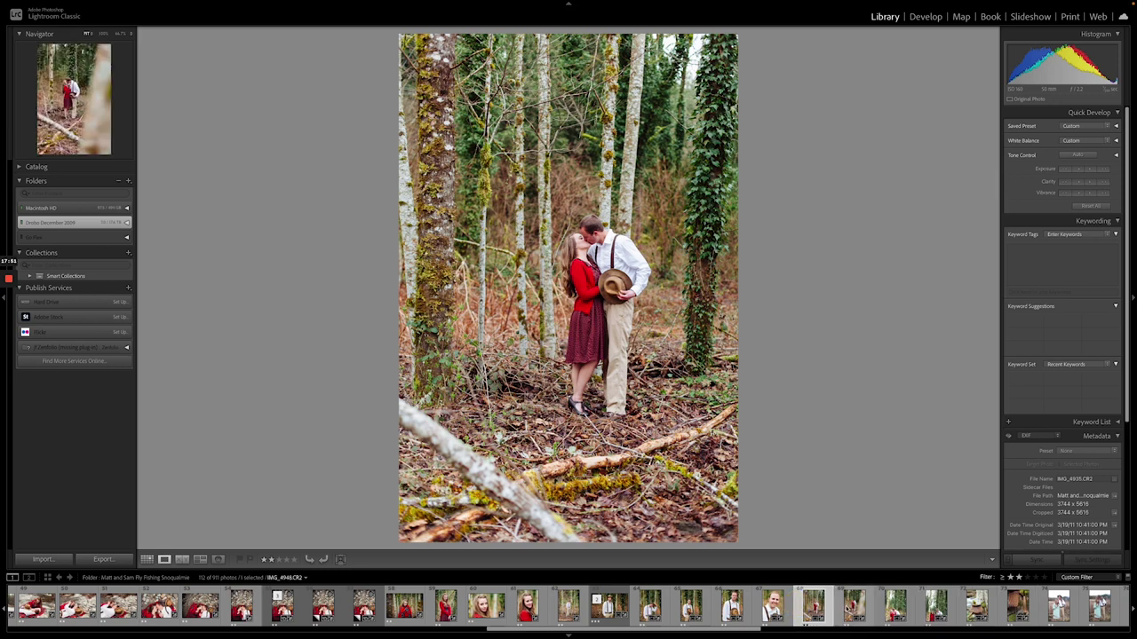
pyautogui.press('Right')
pyautogui.press('Right')
pyautogui.press('Right')
pyautogui.press('Right')
pyautogui.press('Right')
pyautogui.press('Right')
pyautogui.press('Right')
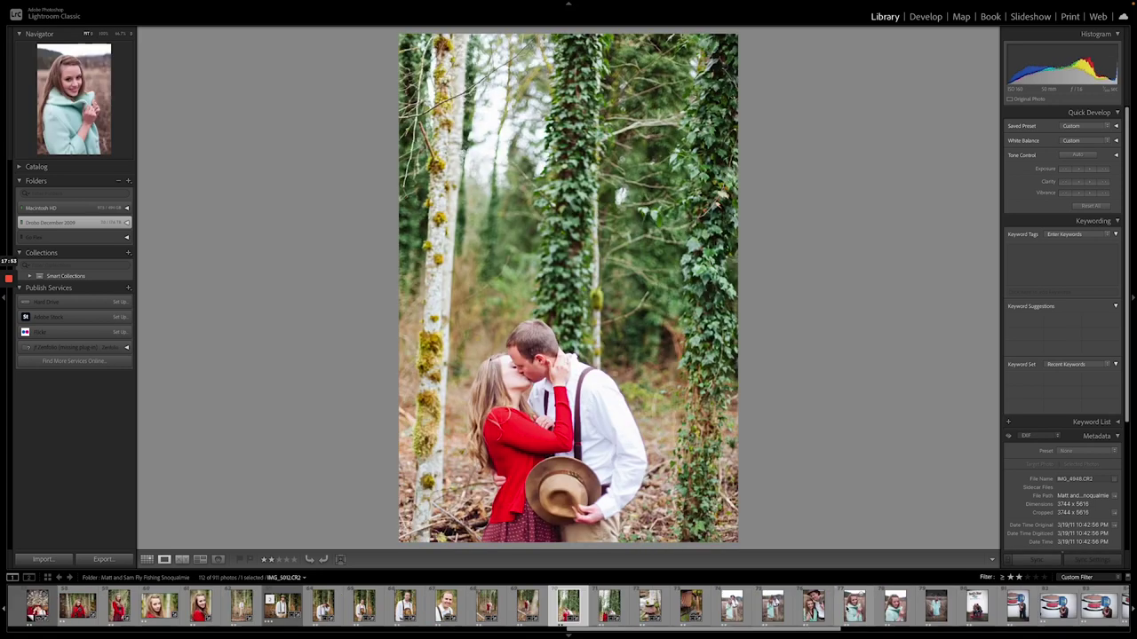
# Darken the ivy couple photo slightly and paste its settings onto the next photo.
pyautogui.click(925, 16)
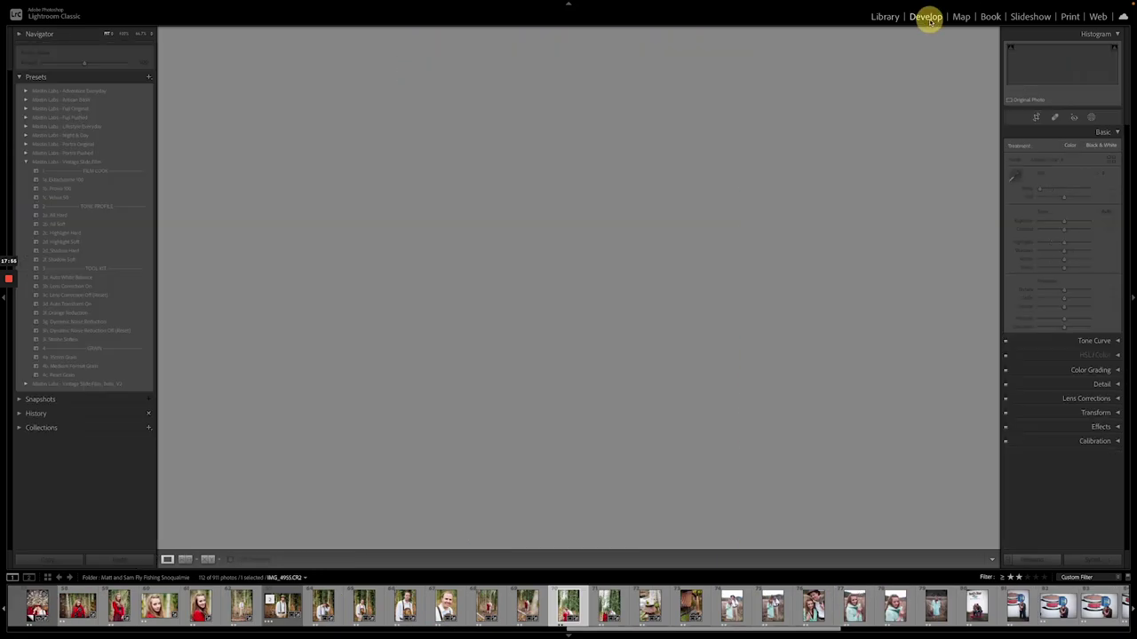
pyautogui.moveTo(1061, 224); pyautogui.dragTo(1060, 222)
pyautogui.click(607, 607)
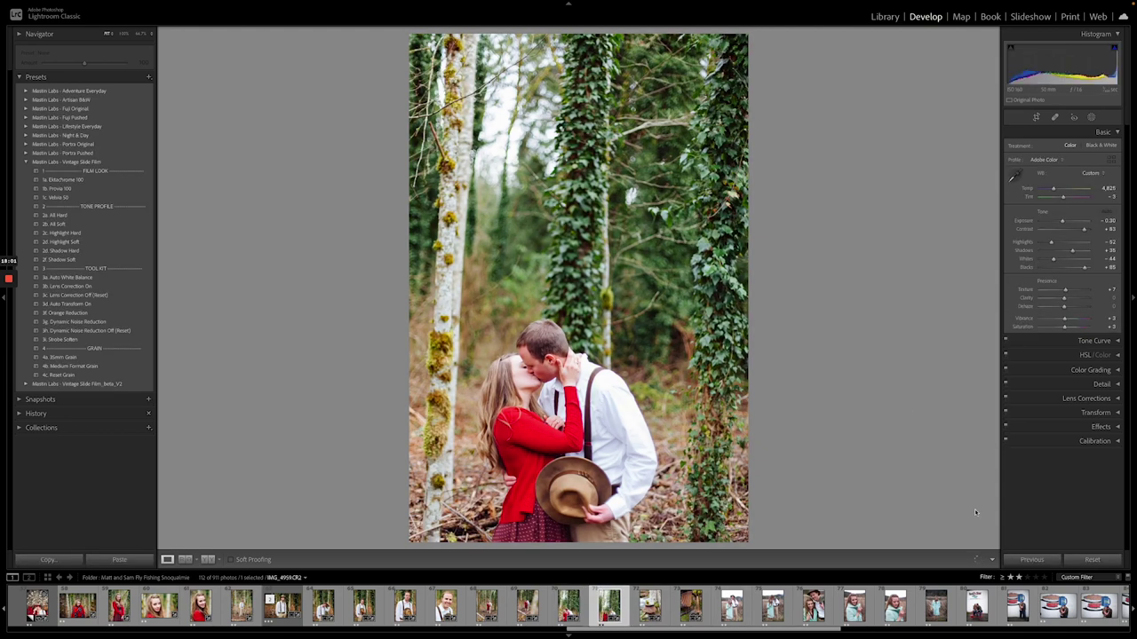
pyautogui.click(1029, 560)
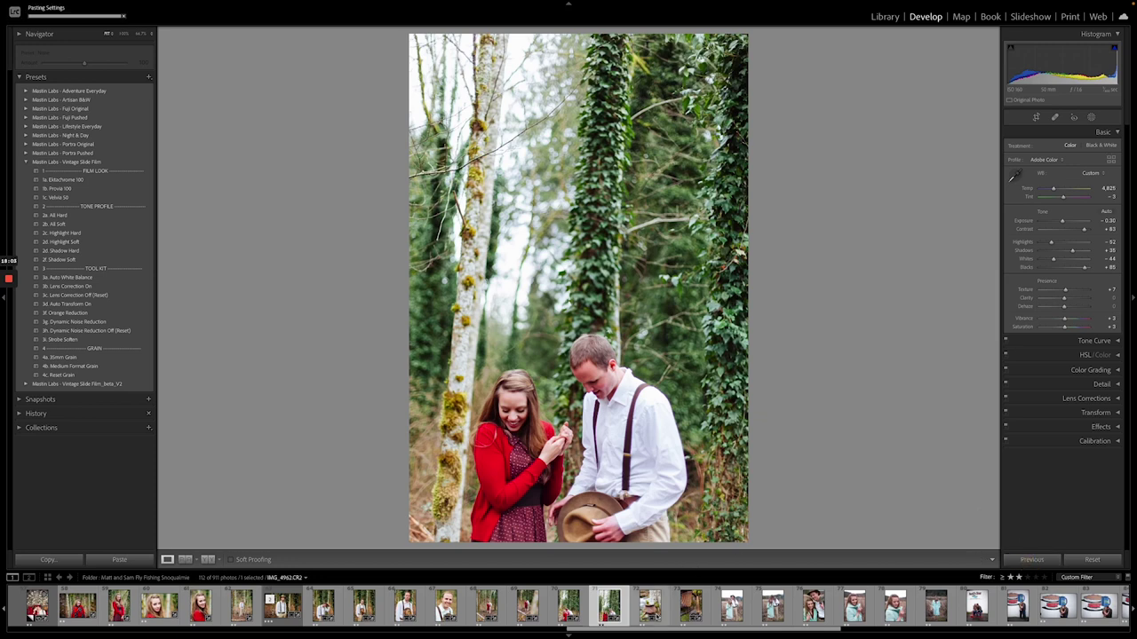
# Fine-tune the basket close-up's warmth to tint -8 and brighten the fishing reel close-up.
pyautogui.press('Right')
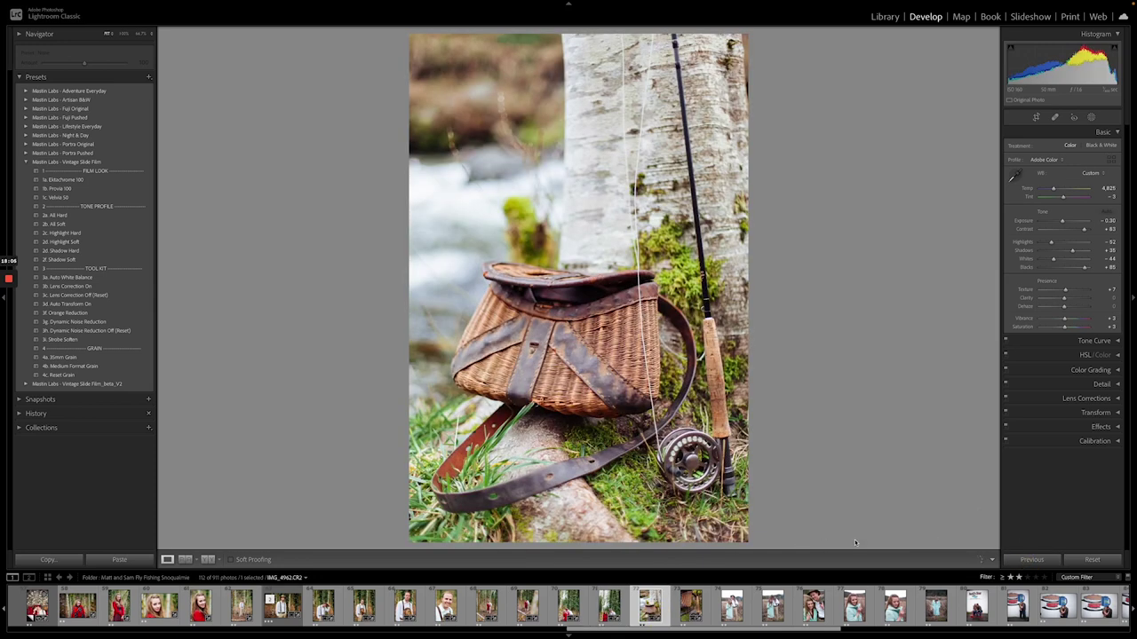
pyautogui.moveTo(1052, 189); pyautogui.dragTo(1054, 190)
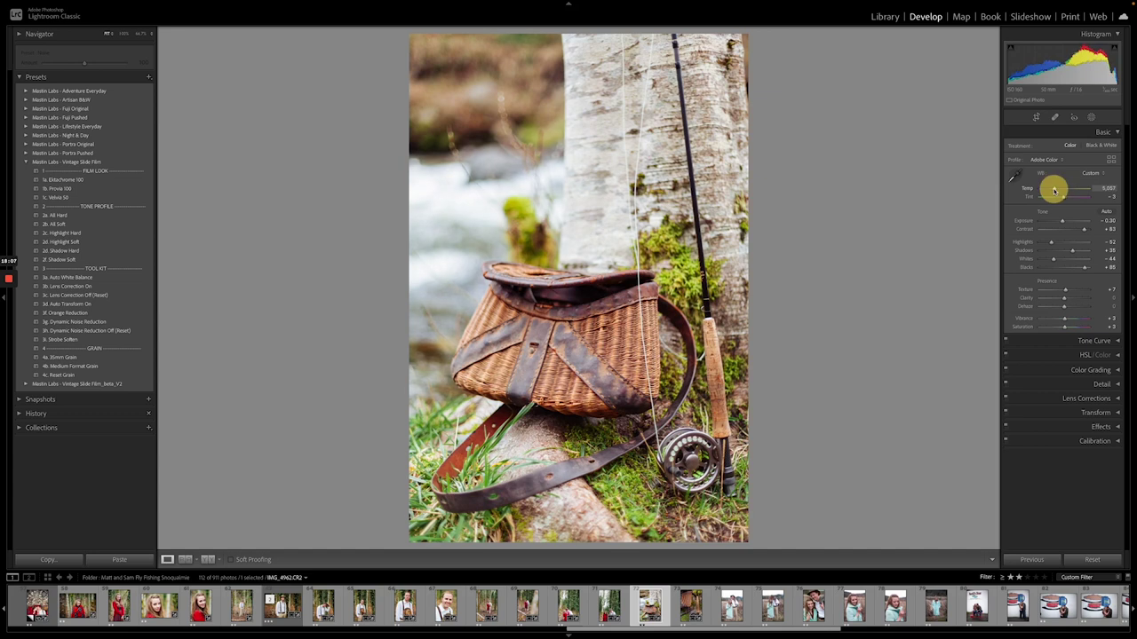
pyautogui.press('Right')
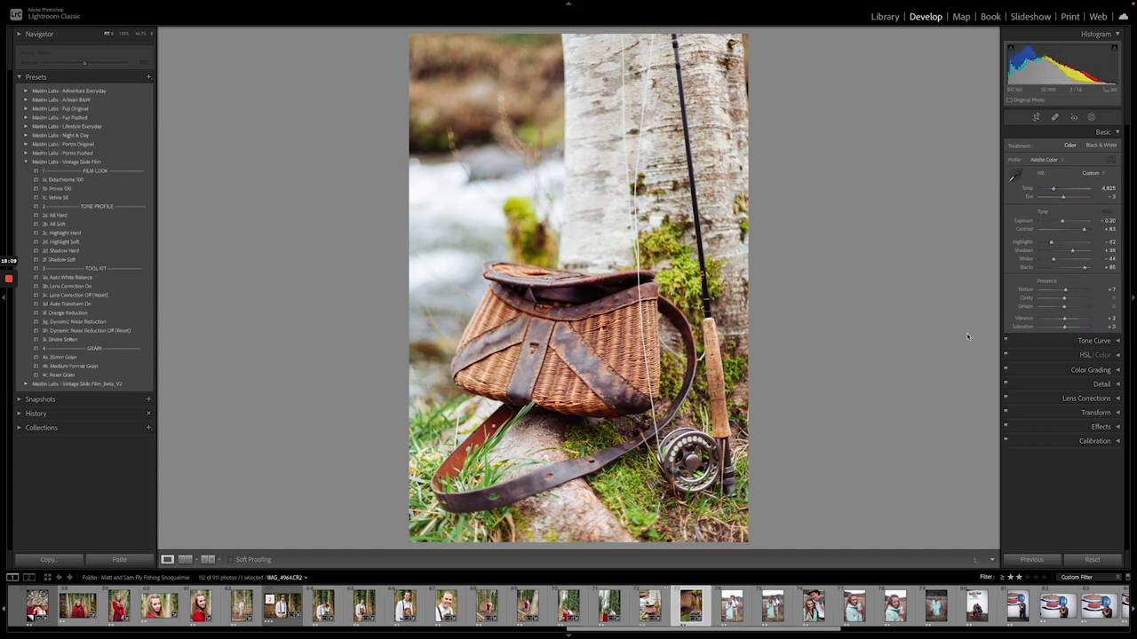
pyautogui.moveTo(1061, 222); pyautogui.dragTo(1061, 199)
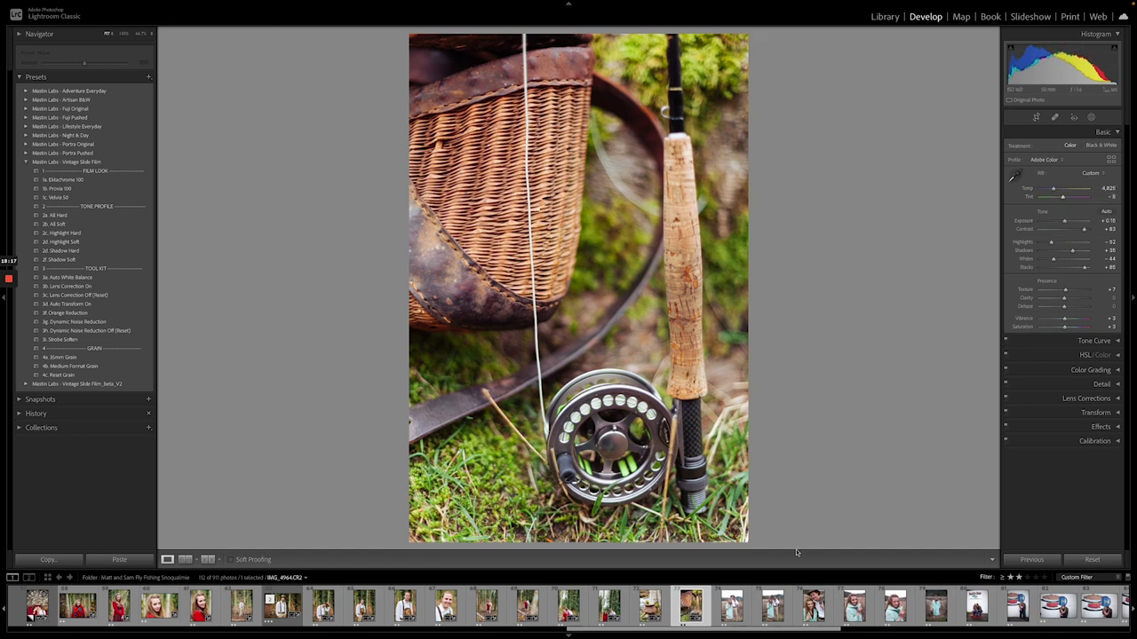
pyautogui.click(732, 606)
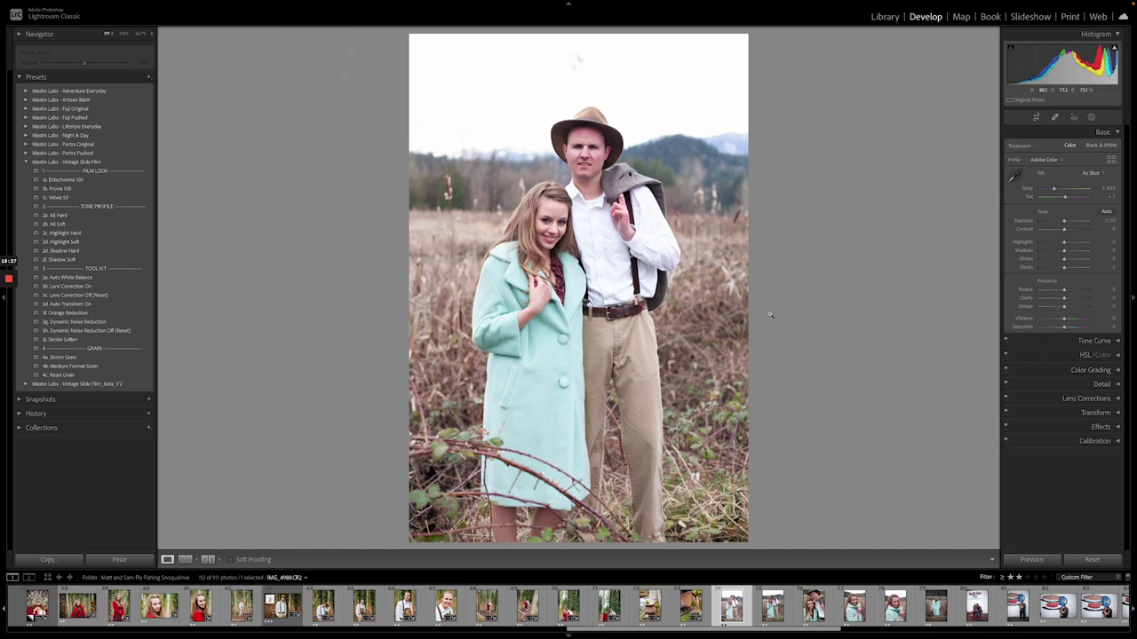
# Apply the 1a. Ektachrome 100 preset to the mint-coat couple photo and warm its white balance.
pyautogui.click(651, 606)
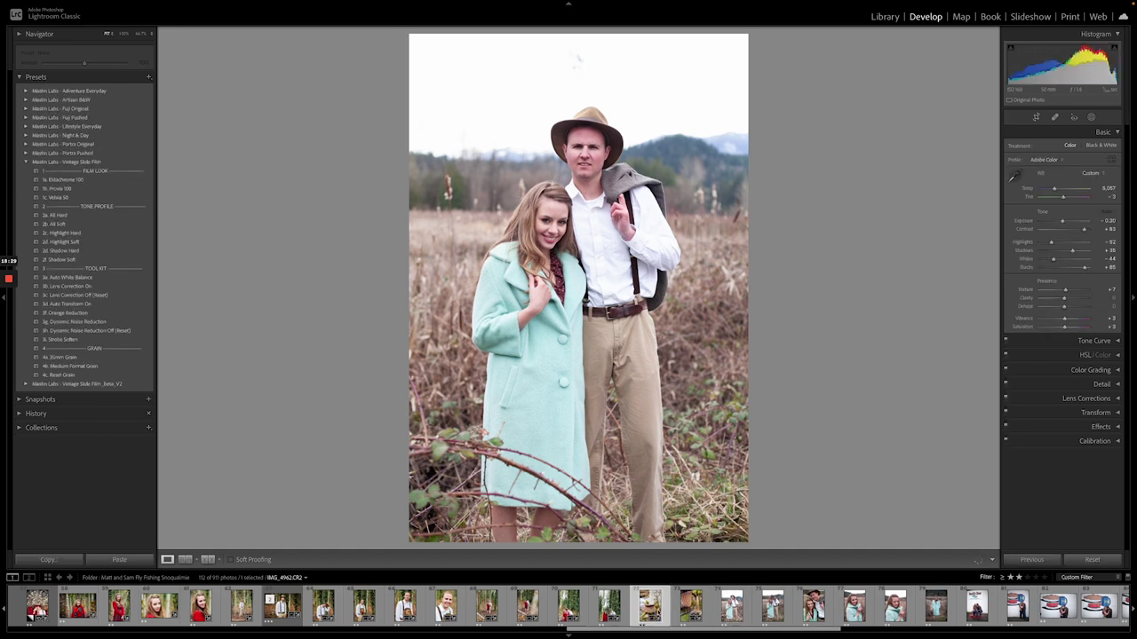
pyautogui.click(732, 607)
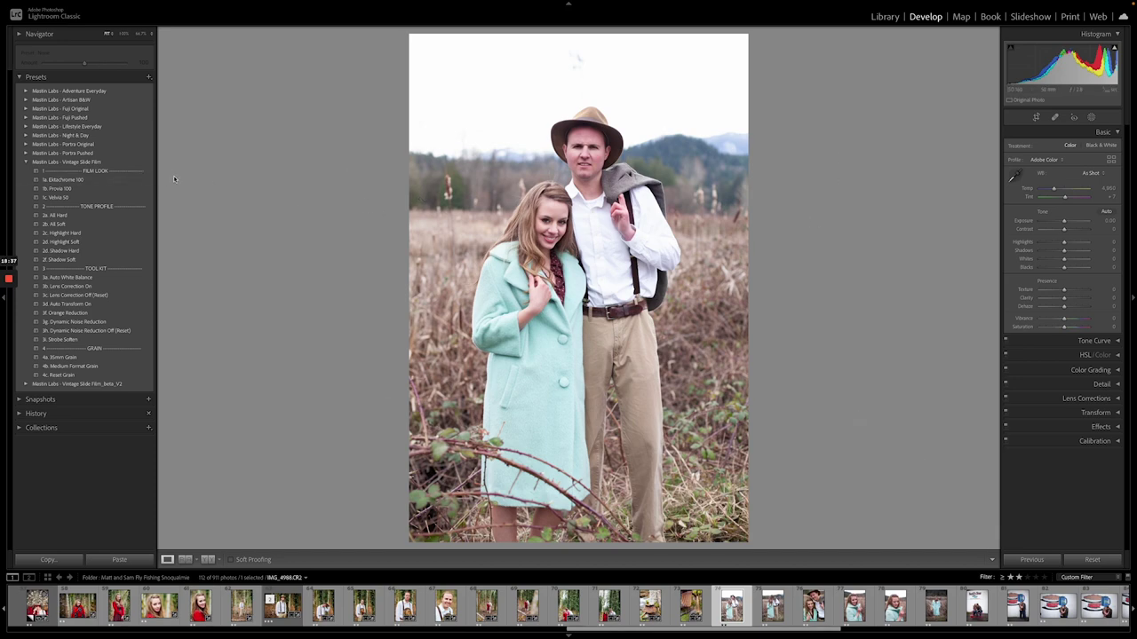
pyautogui.click(89, 179)
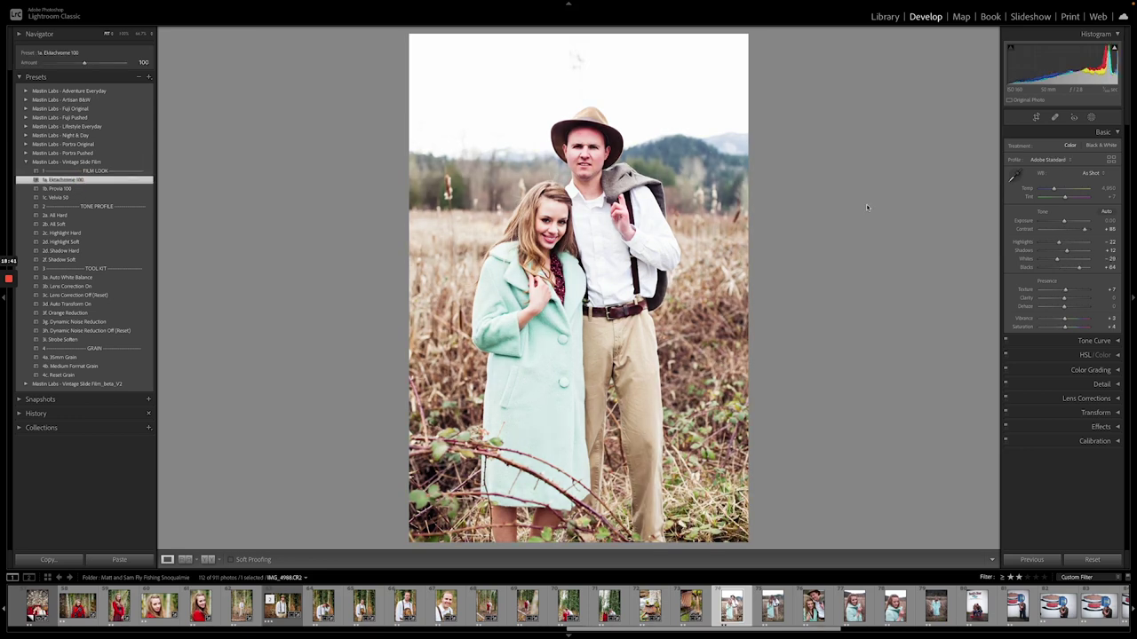
pyautogui.moveTo(1052, 188); pyautogui.dragTo(1062, 223)
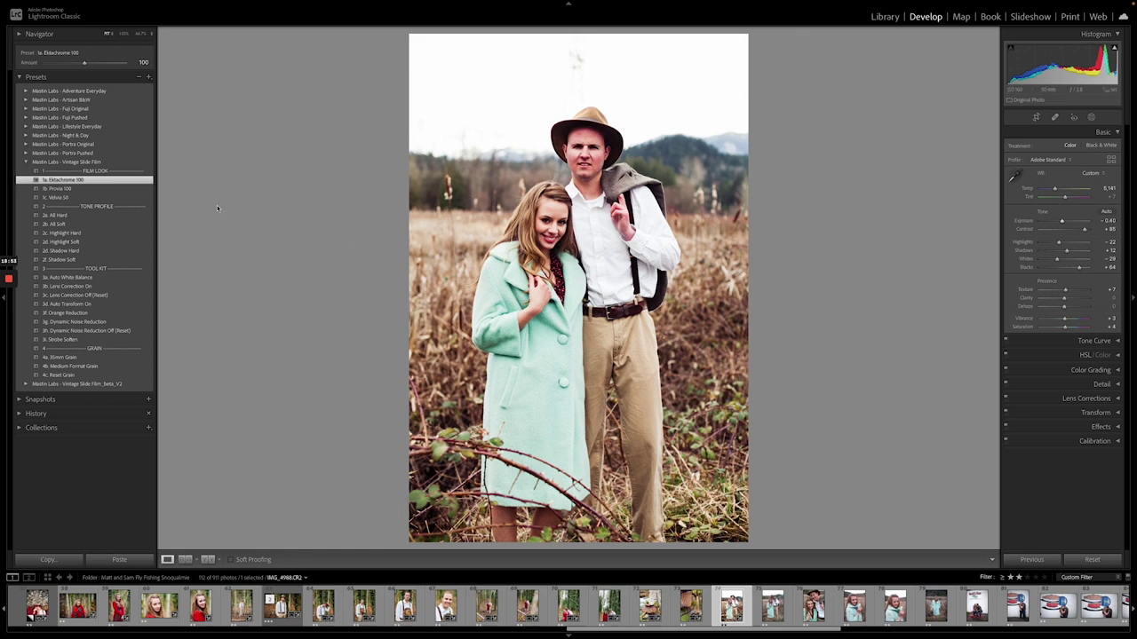
# Add the 2b. All Soft and 3i. Strobe Soften presets and warm the temperature to about 5,473.
pyautogui.click(131, 224)
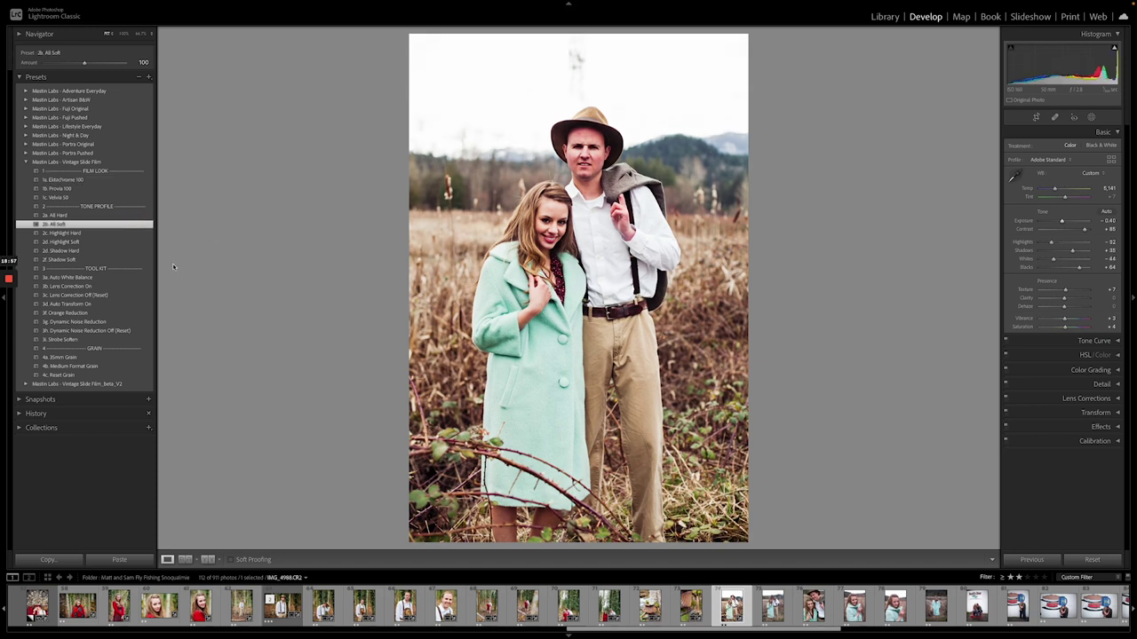
pyautogui.click(115, 339)
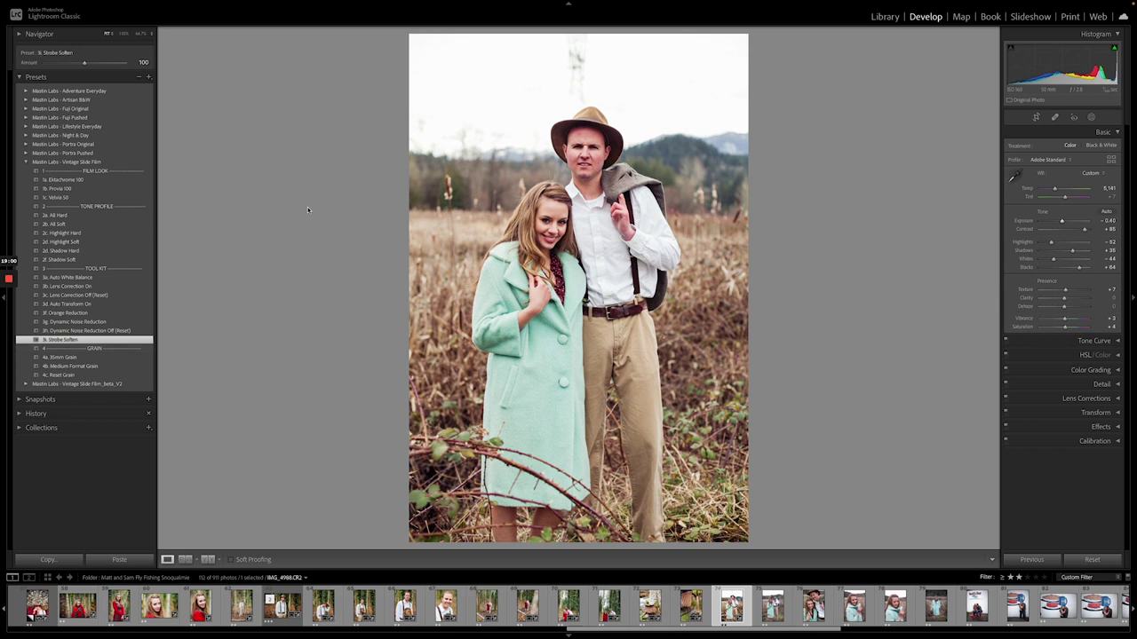
pyautogui.click(1054, 188)
pyautogui.click(1056, 191)
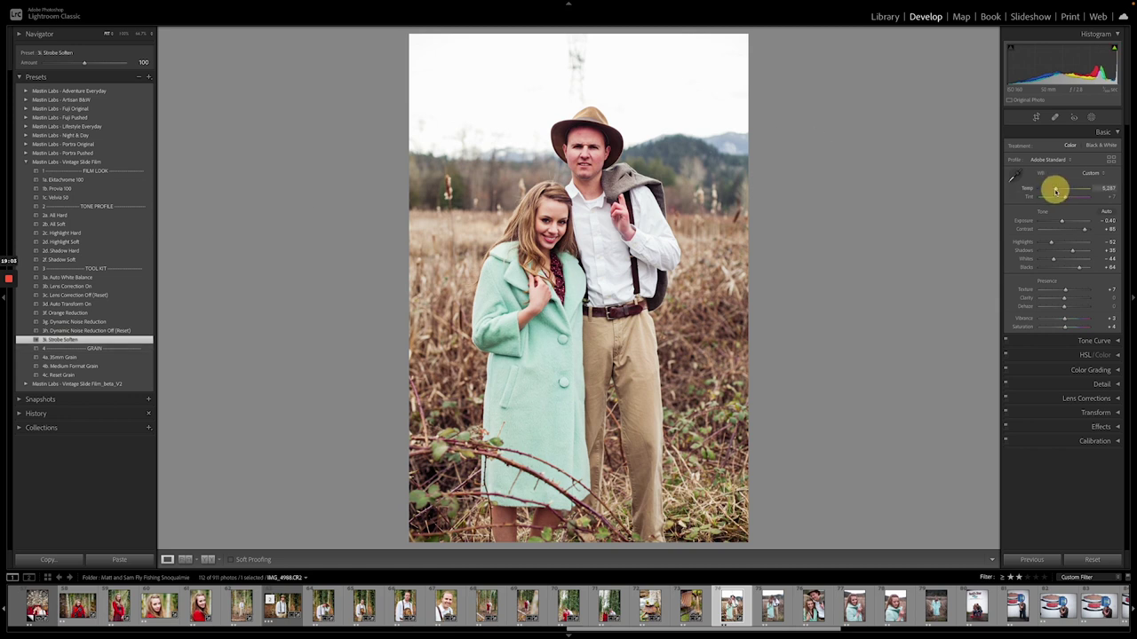
pyautogui.click(1056, 191)
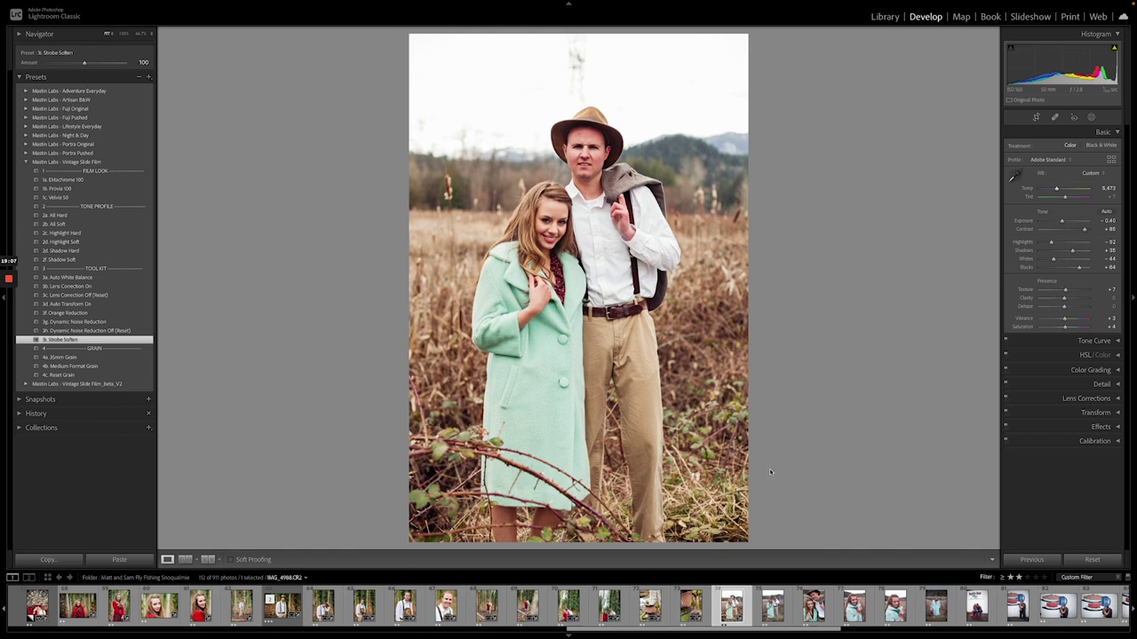
pyautogui.click(778, 615)
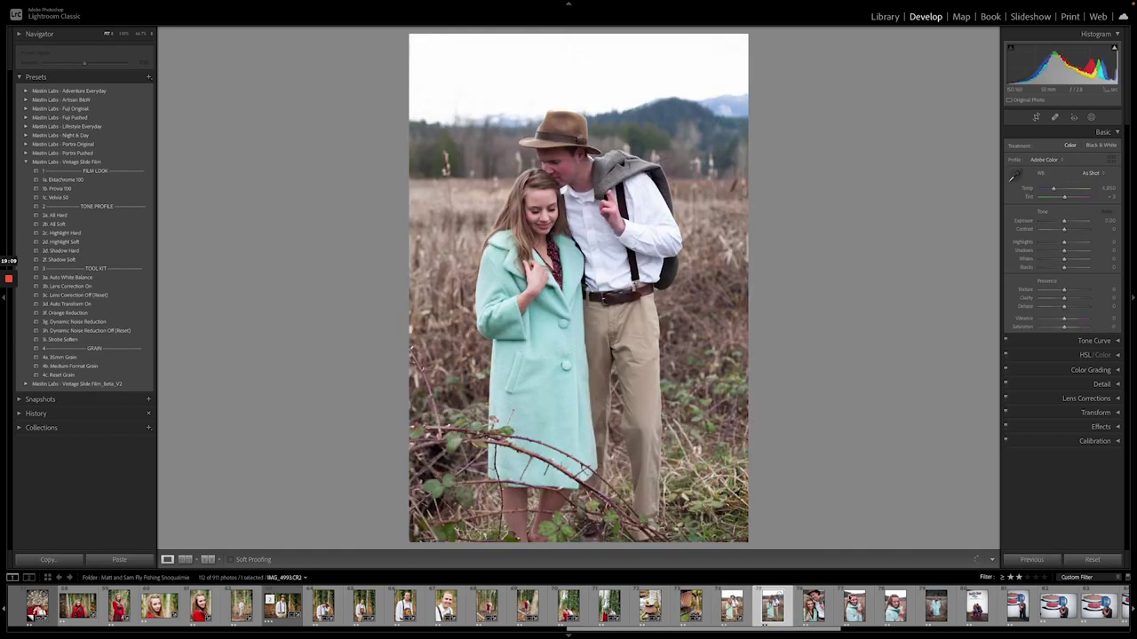
# Paste the mint-coat look onto the kissing couple and smiling couple close-up, brightening one and fine-tuning the other's temperature.
pyautogui.click(1032, 561)
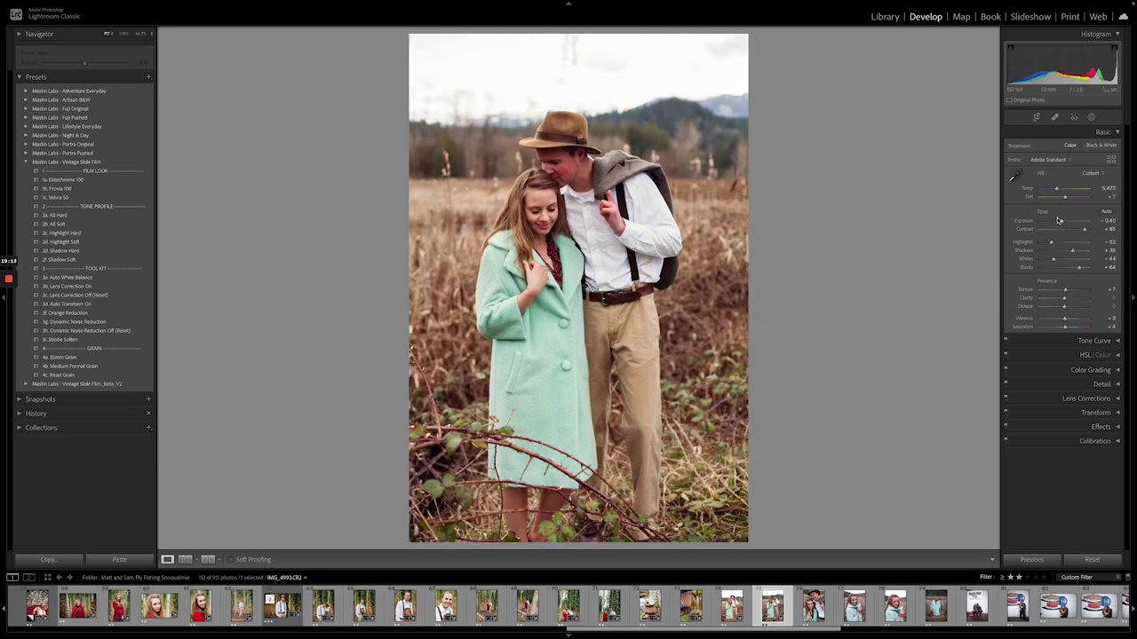
pyautogui.moveTo(1058, 220); pyautogui.dragTo(1063, 222)
pyautogui.click(813, 604)
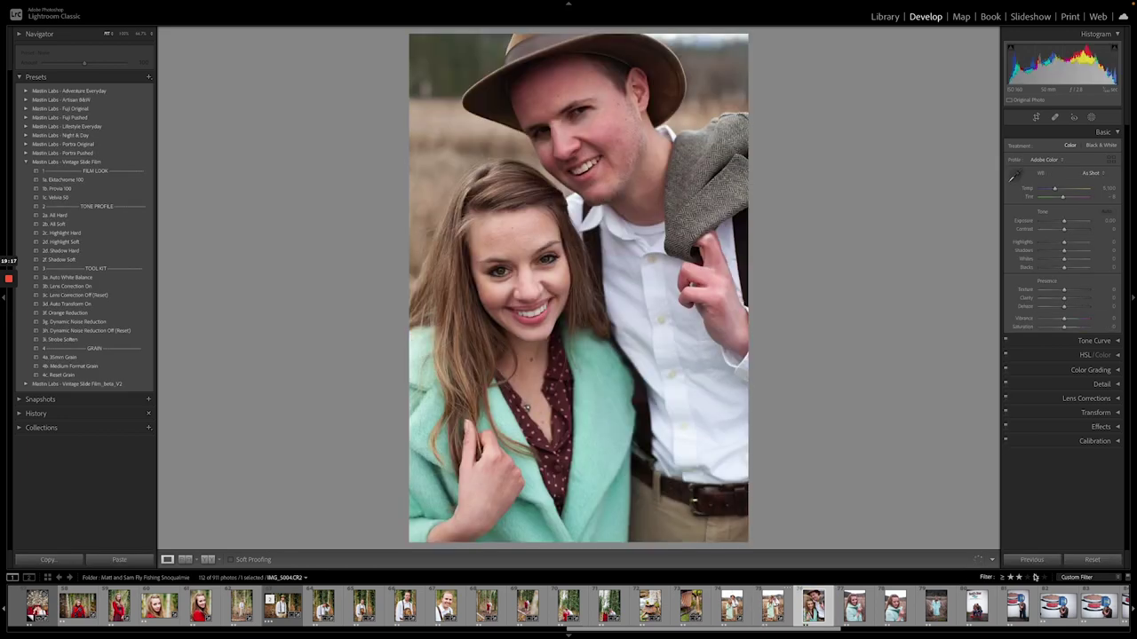
pyautogui.click(1032, 560)
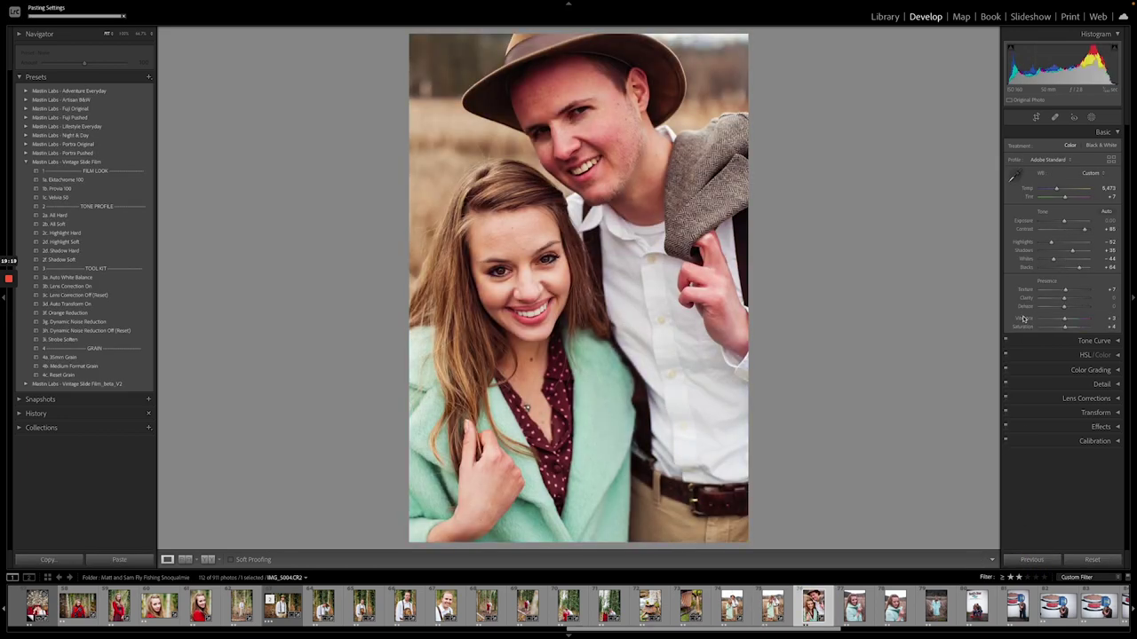
pyautogui.moveTo(1057, 190)
pyautogui.mouseDown()
pyautogui.moveTo(1066, 222)
pyautogui.moveTo(1055, 190)
pyautogui.mouseUp()
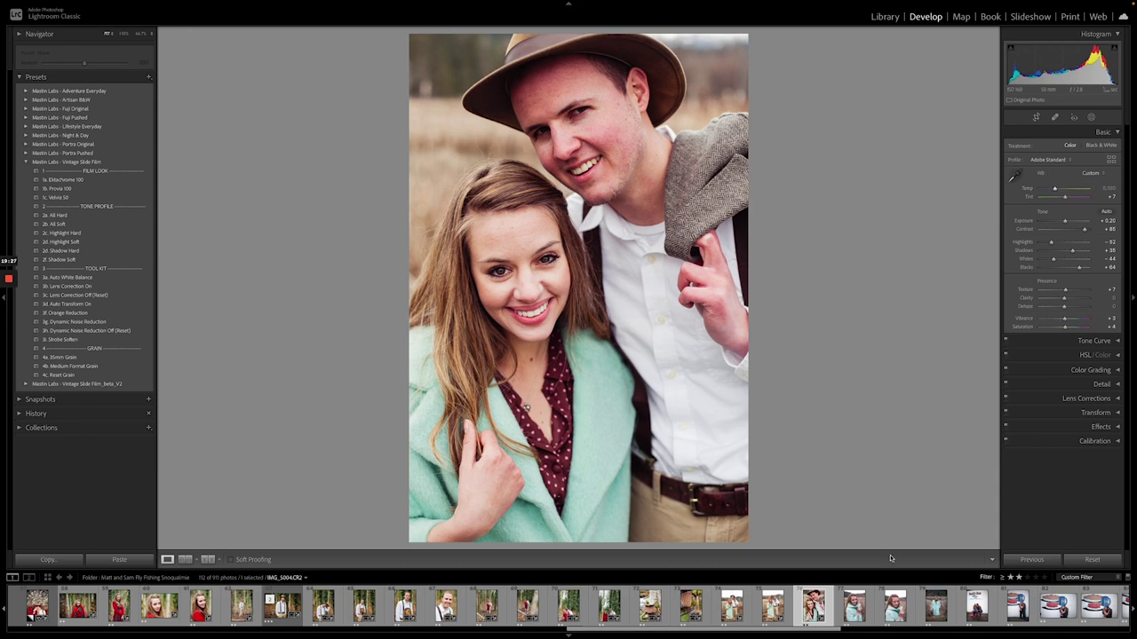
# Paste the previous settings onto three mint-coat solo portraits, brightening the full-length marsh shot slightly.
pyautogui.click(855, 608)
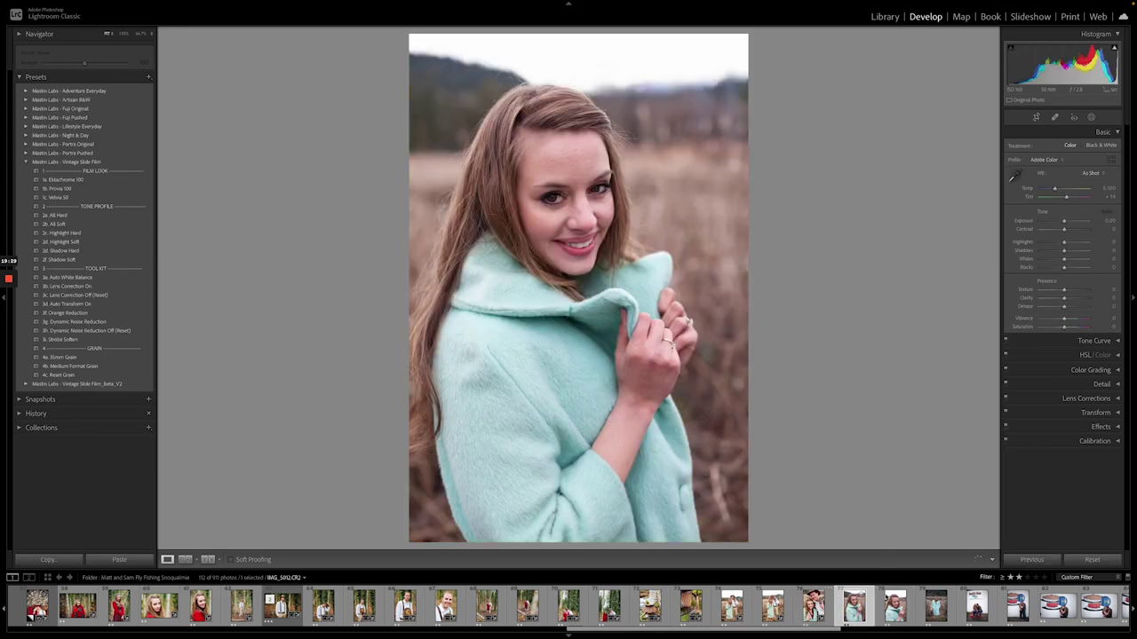
pyautogui.click(1027, 562)
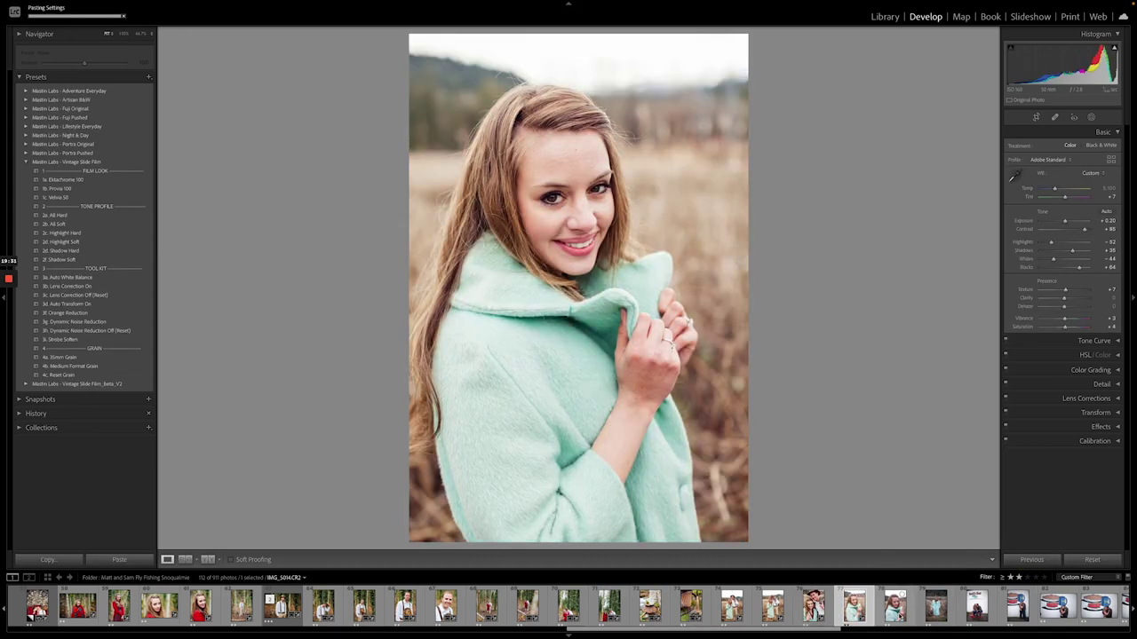
pyautogui.click(906, 608)
pyautogui.click(1030, 562)
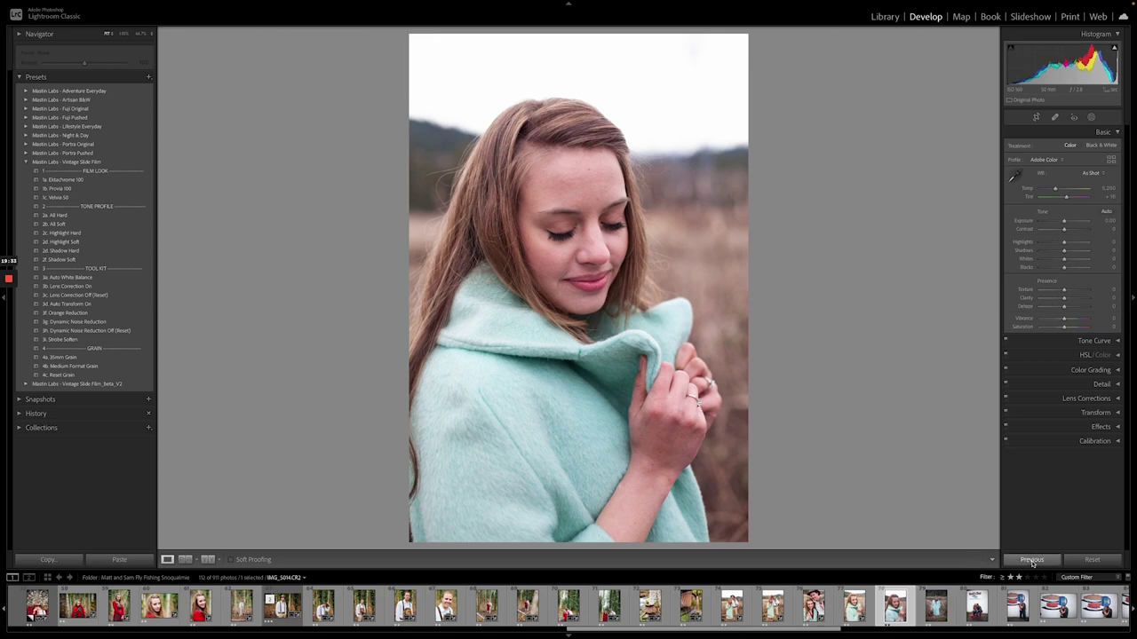
pyautogui.click(936, 608)
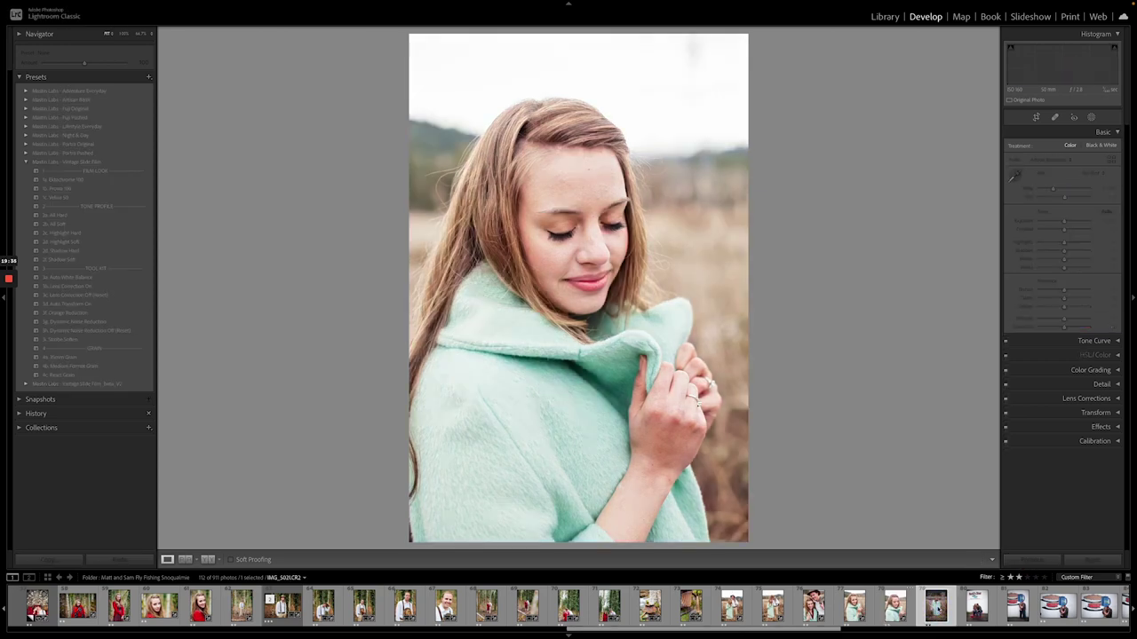
pyautogui.click(1032, 561)
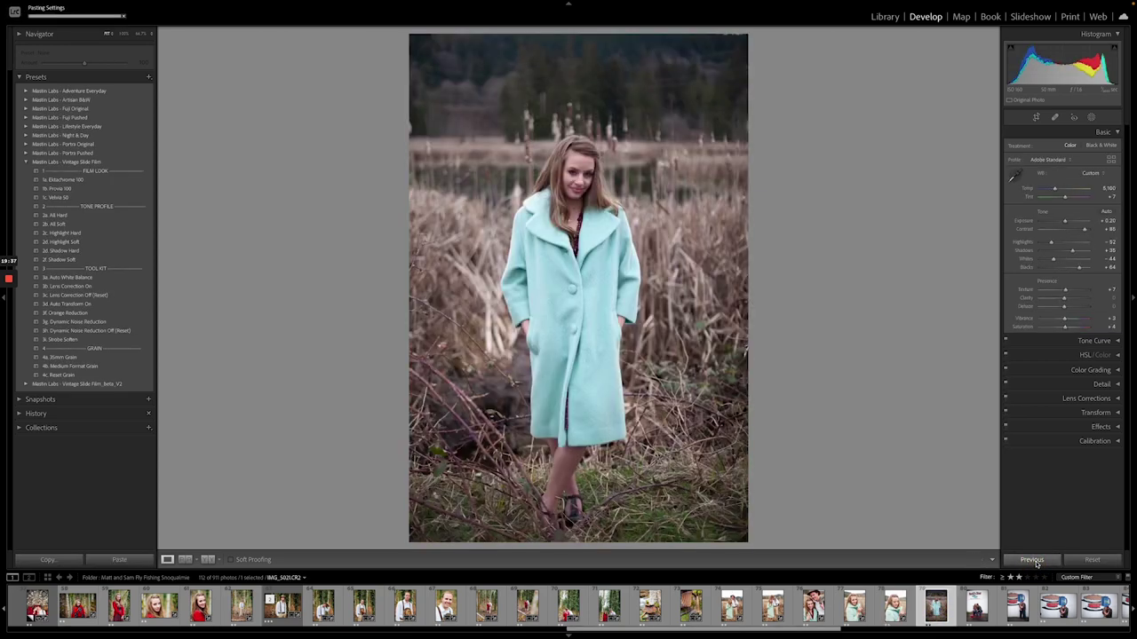
pyautogui.moveTo(1066, 226); pyautogui.dragTo(1066, 224)
pyautogui.click(977, 606)
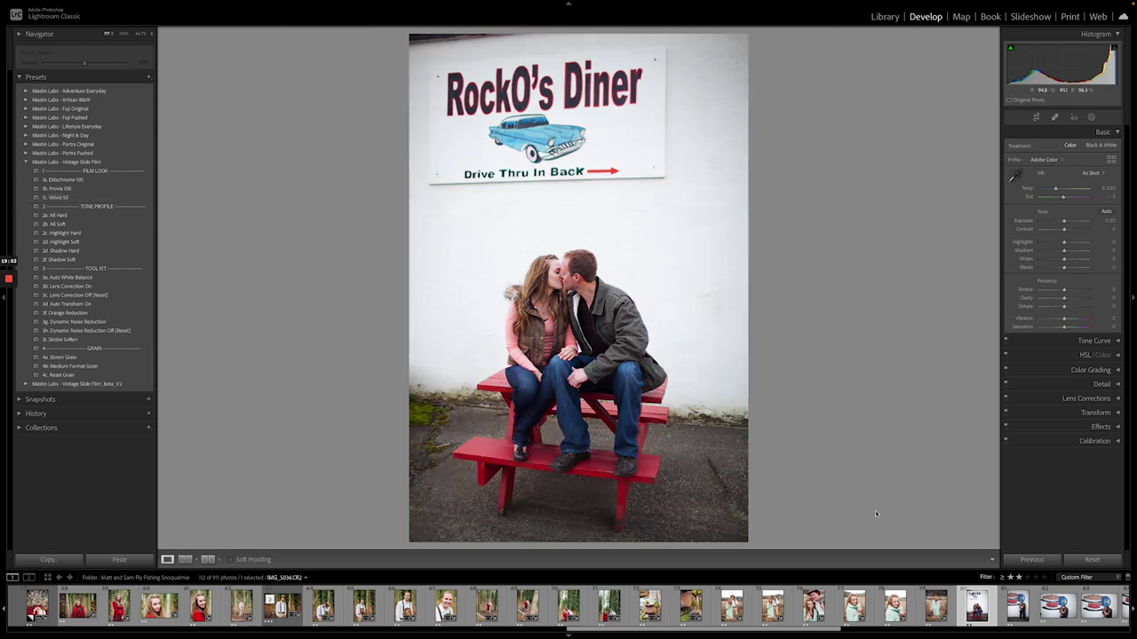
# Give the RockO's Diner bench photo the 1c Velvia 50 look with higher exposure and warmer temperature.
pyautogui.click(1017, 605)
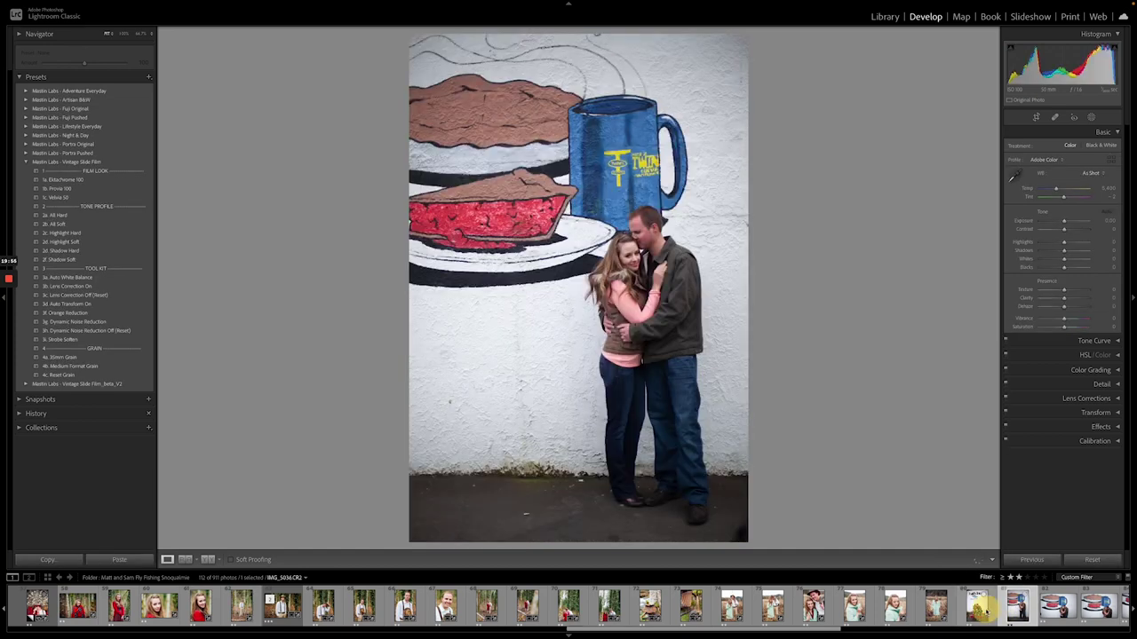
pyautogui.click(979, 607)
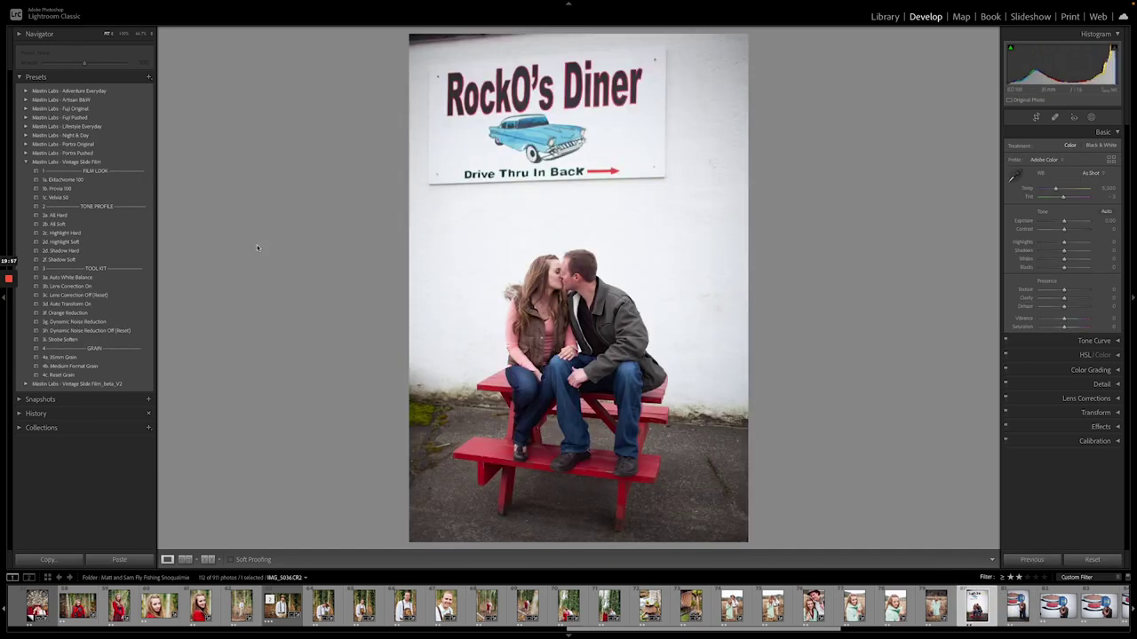
pyautogui.click(86, 188)
pyautogui.click(86, 197)
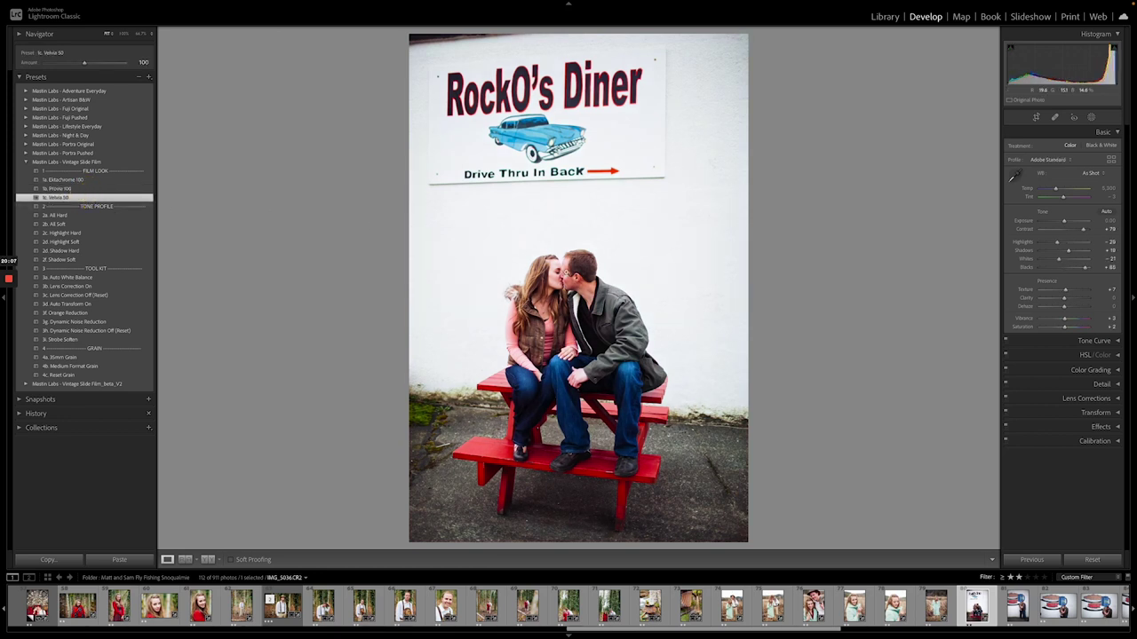
pyautogui.click(1066, 222)
pyautogui.moveTo(1055, 190); pyautogui.dragTo(1056, 191)
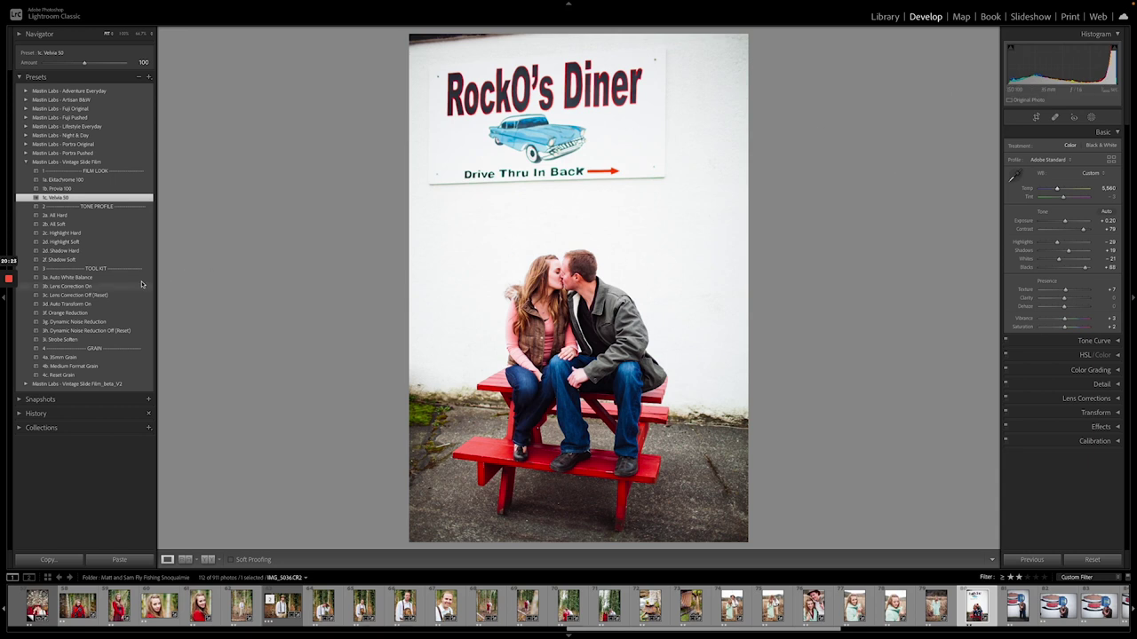
# Add 3b Lens Correction On and 3d Auto Transform On, then shift Tint greener to -18.
pyautogui.click(103, 287)
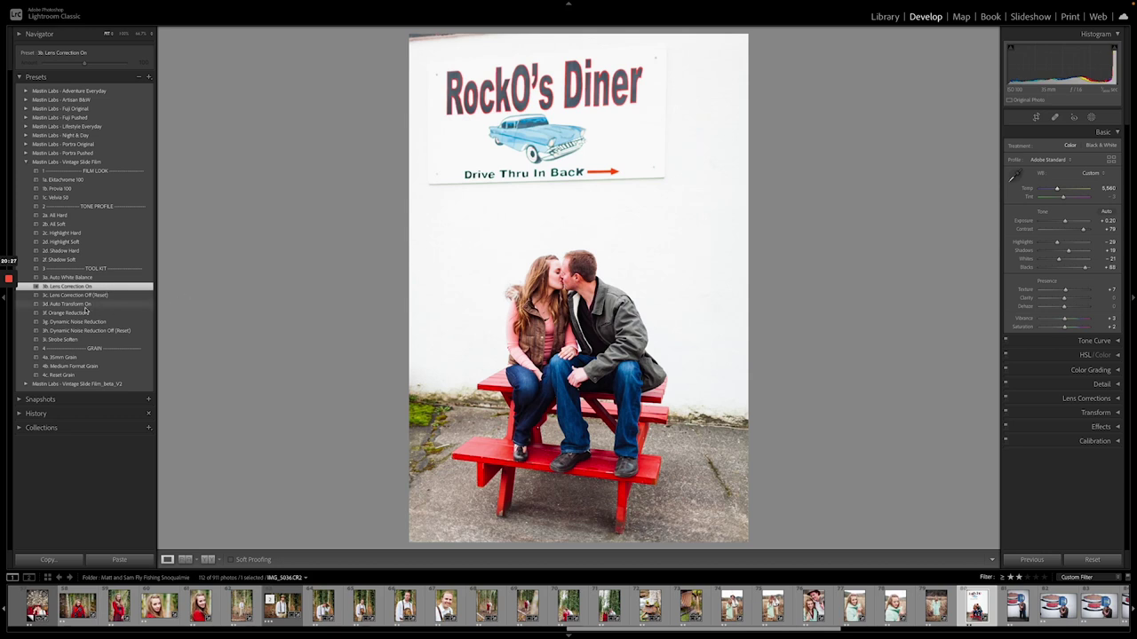
pyautogui.click(84, 304)
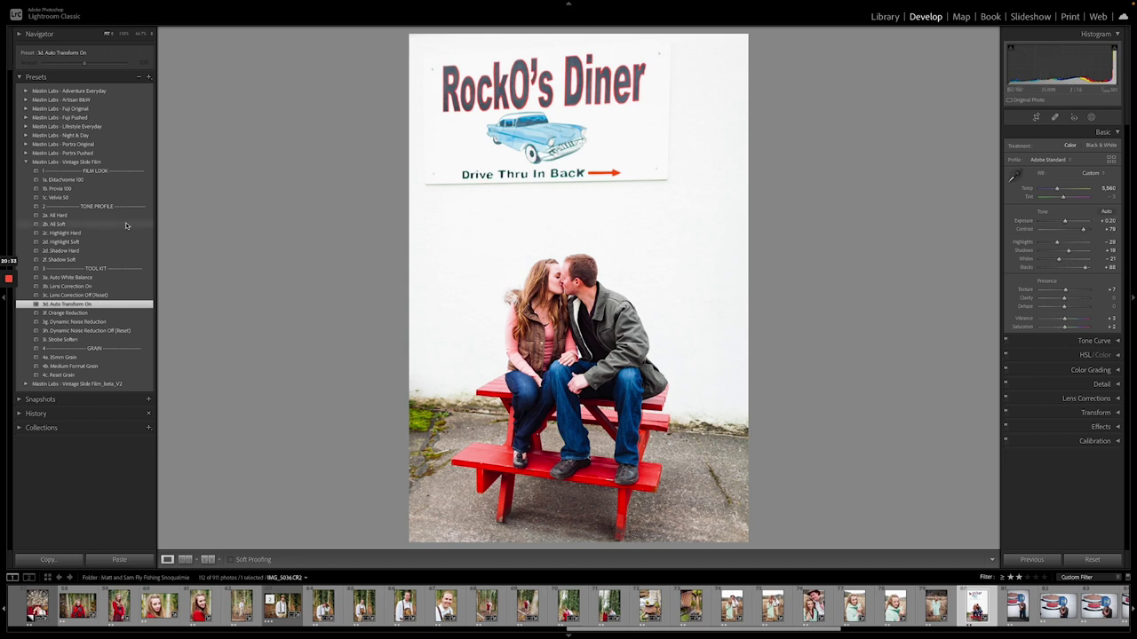
pyautogui.click(98, 224)
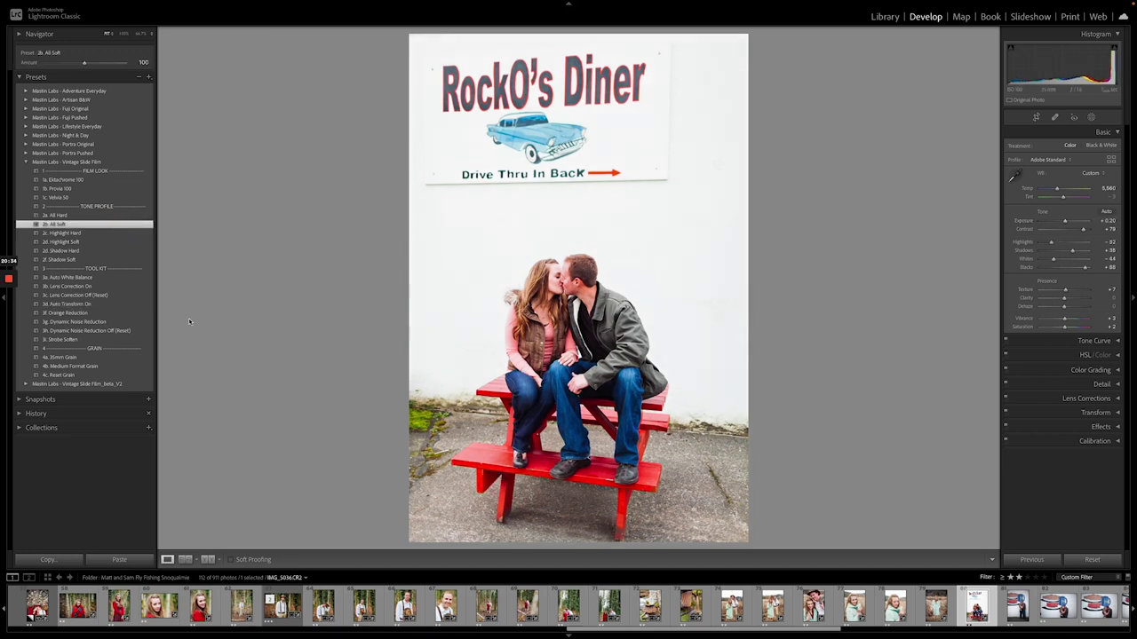
pyautogui.click(115, 339)
pyautogui.moveTo(1066, 197); pyautogui.dragTo(1061, 199)
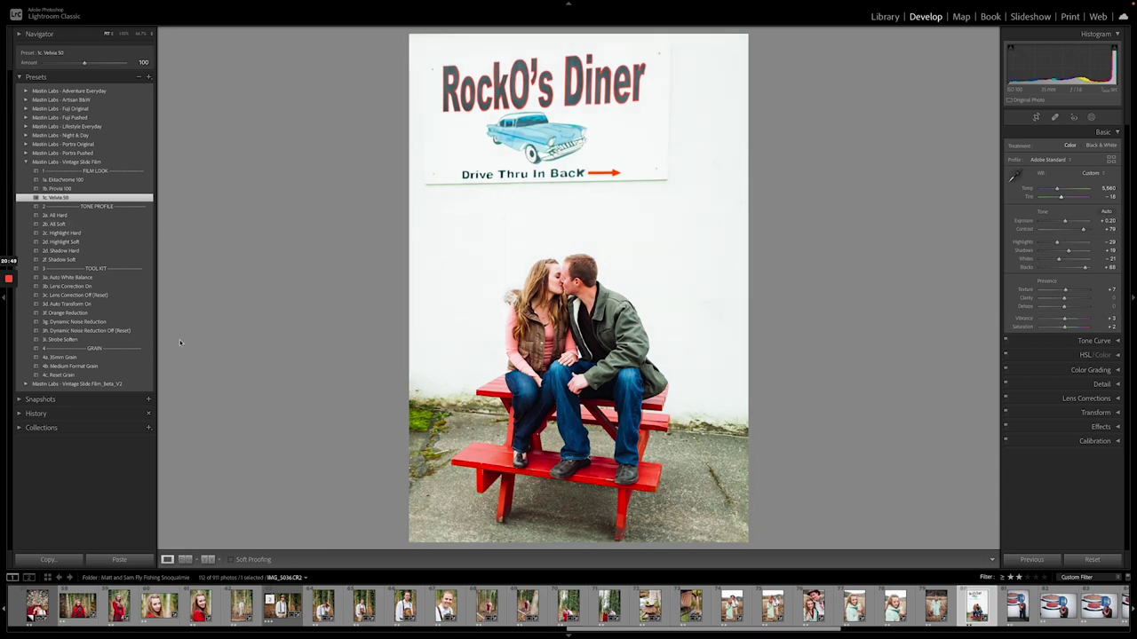
# Paste the diner photo's settings onto both pie-and-mug mural photos, checking the crop on the first.
pyautogui.press('Right')
pyautogui.click(1027, 560)
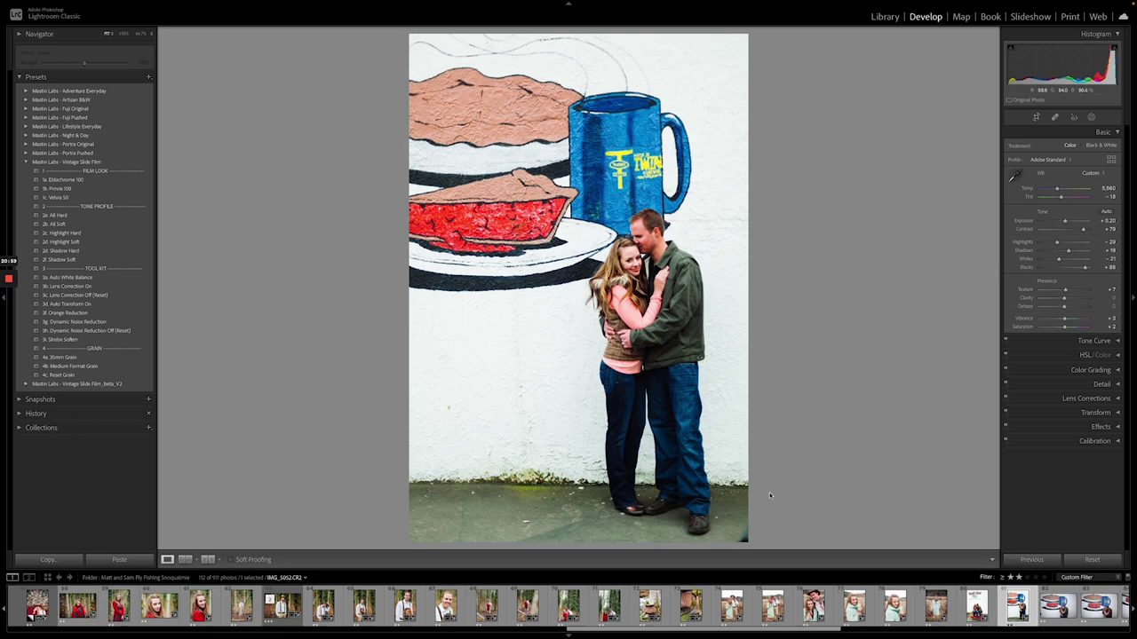
pyautogui.press('r')
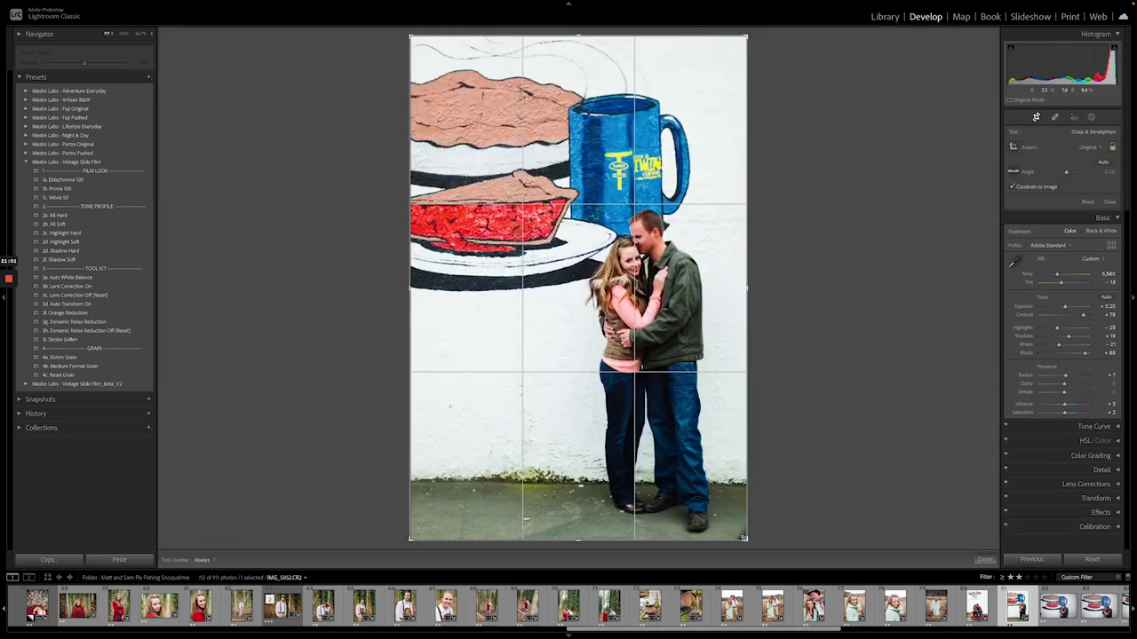
pyautogui.press('r')
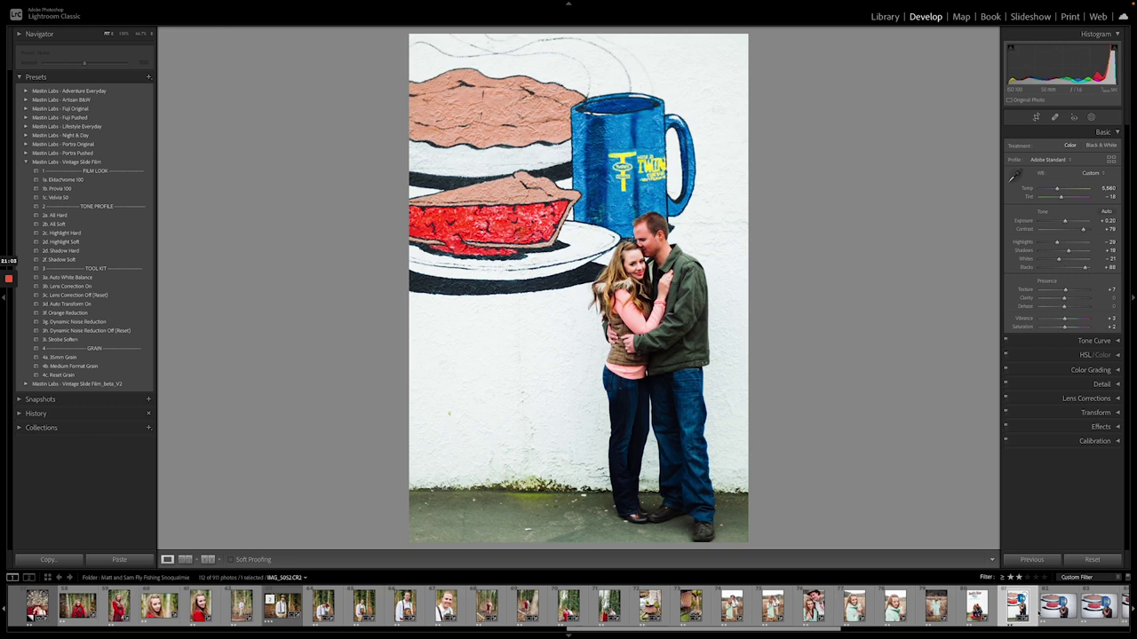
pyautogui.click(1058, 606)
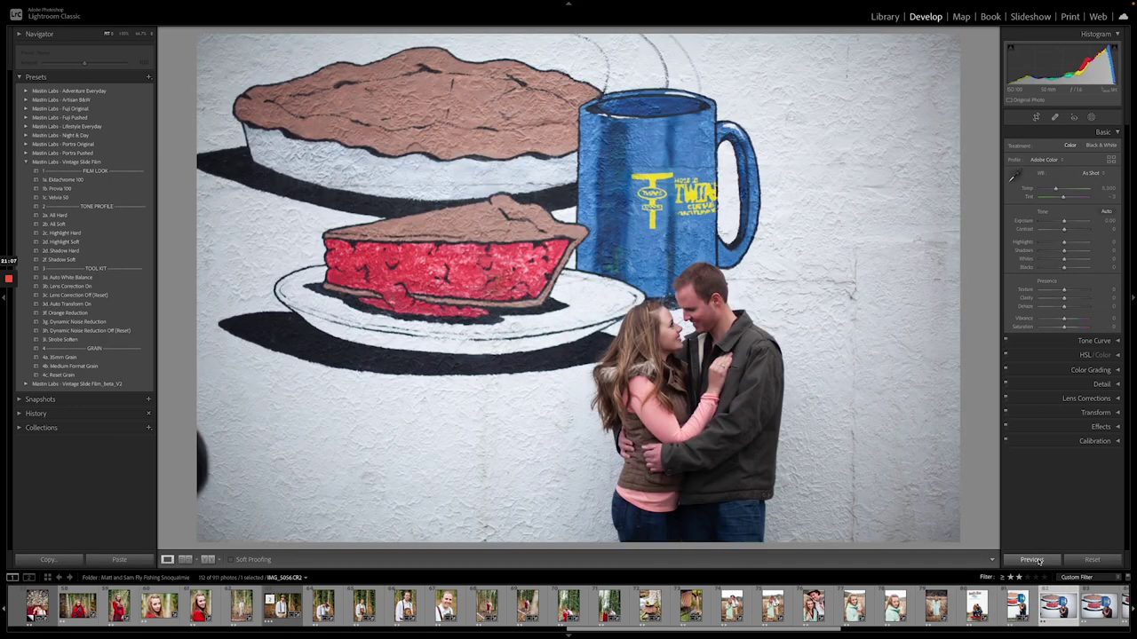
pyautogui.click(1032, 560)
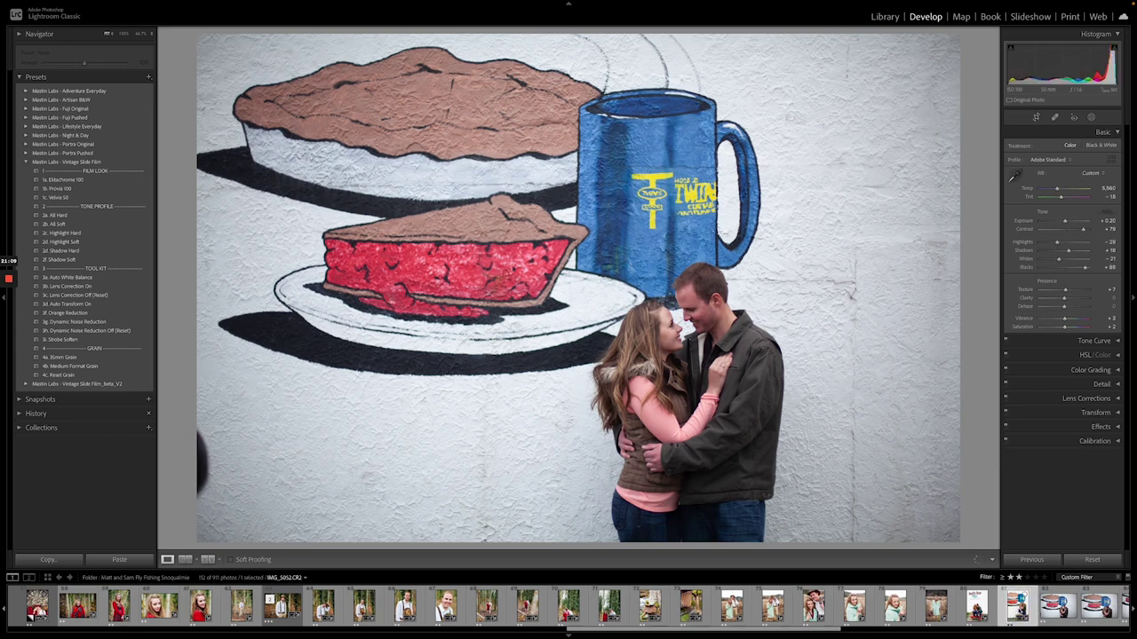
pyautogui.keyDown('ctrl'); pyautogui.click(1017, 606); pyautogui.keyUp('ctrl')
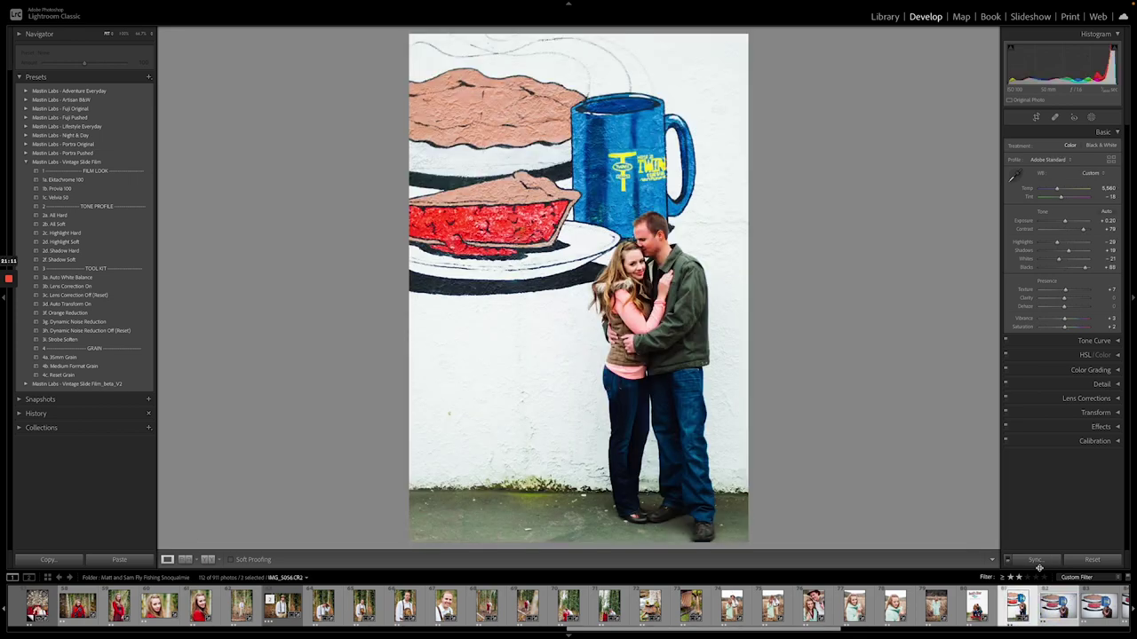
# Select the four pie-and-mug mural photos in the Library grid.
pyautogui.click(879, 17)
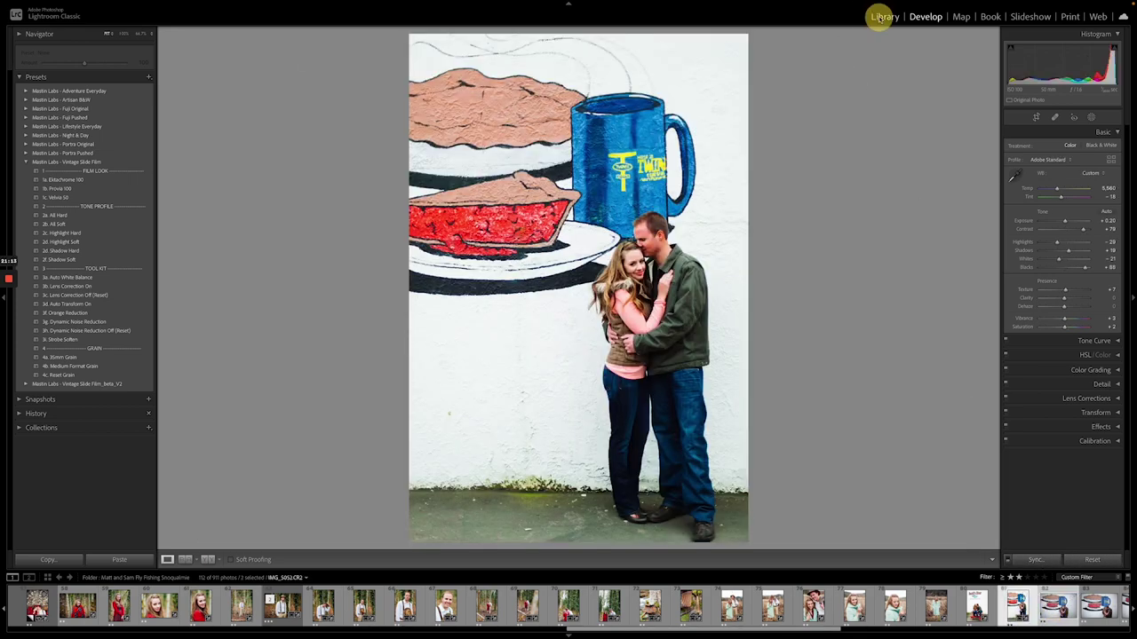
pyautogui.doubleClick(742, 367)
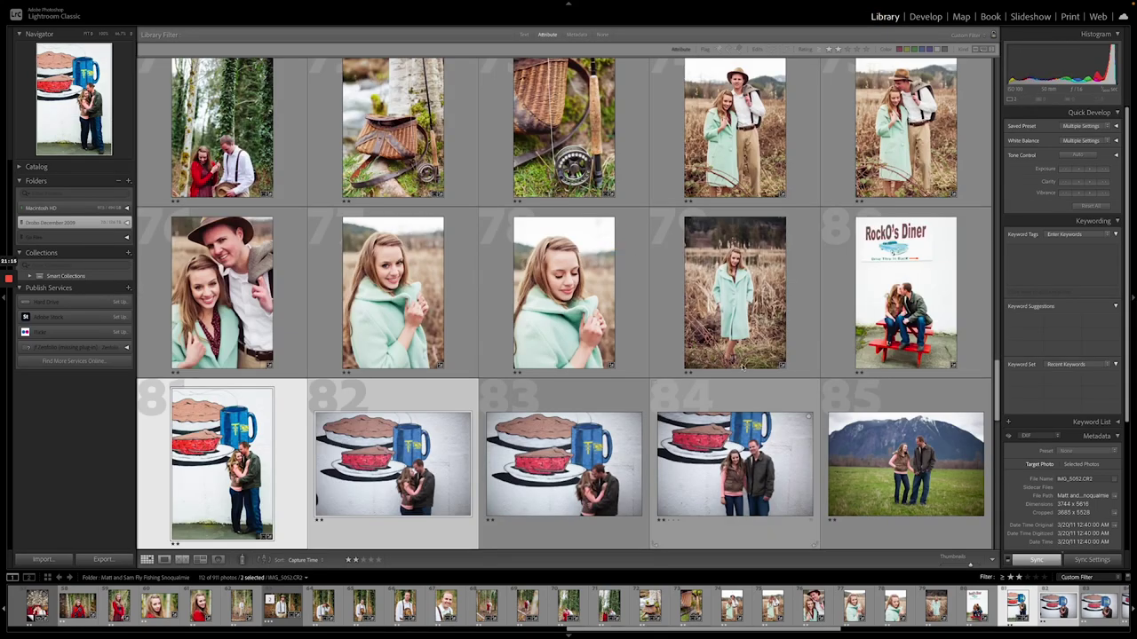
pyautogui.scroll(-1, 577, 413)
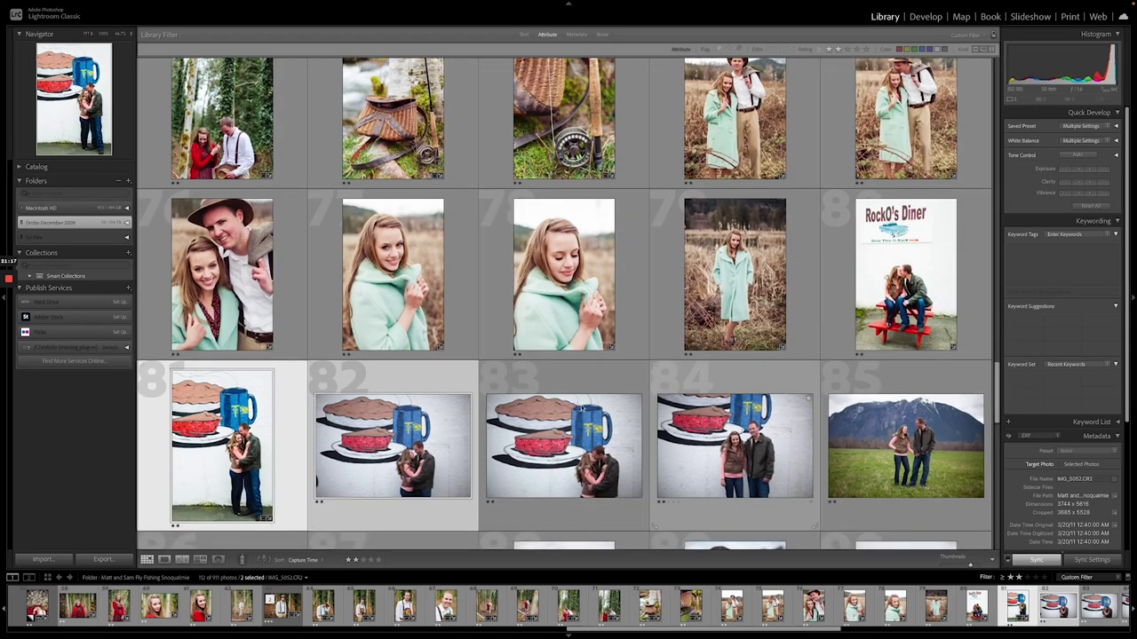
pyautogui.click(901, 324)
pyautogui.click(222, 444)
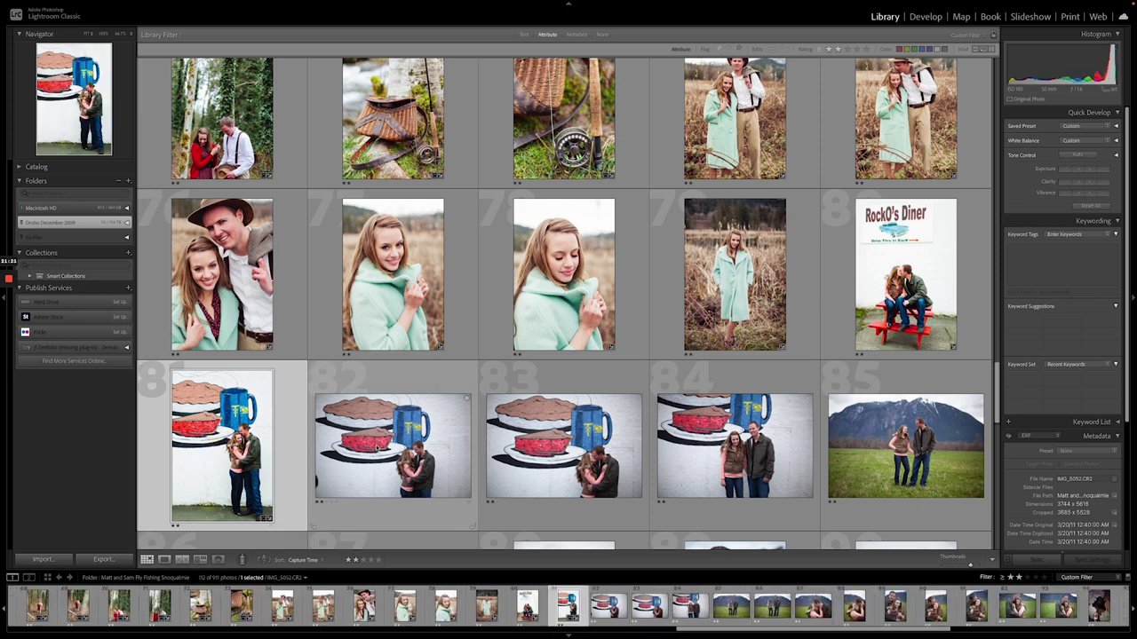
pyautogui.keyDown('shift'); pyautogui.click(710, 448); pyautogui.keyUp('shift')
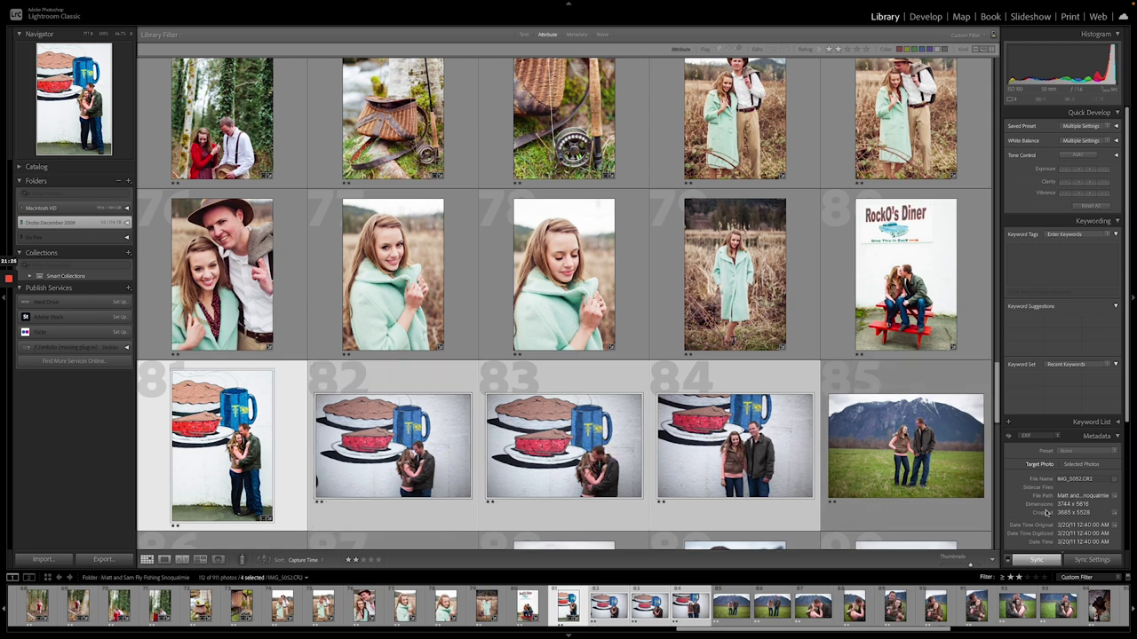
# Sync the edits across the four mural photos with Crop and Transform unchecked.
pyautogui.click(1079, 559)
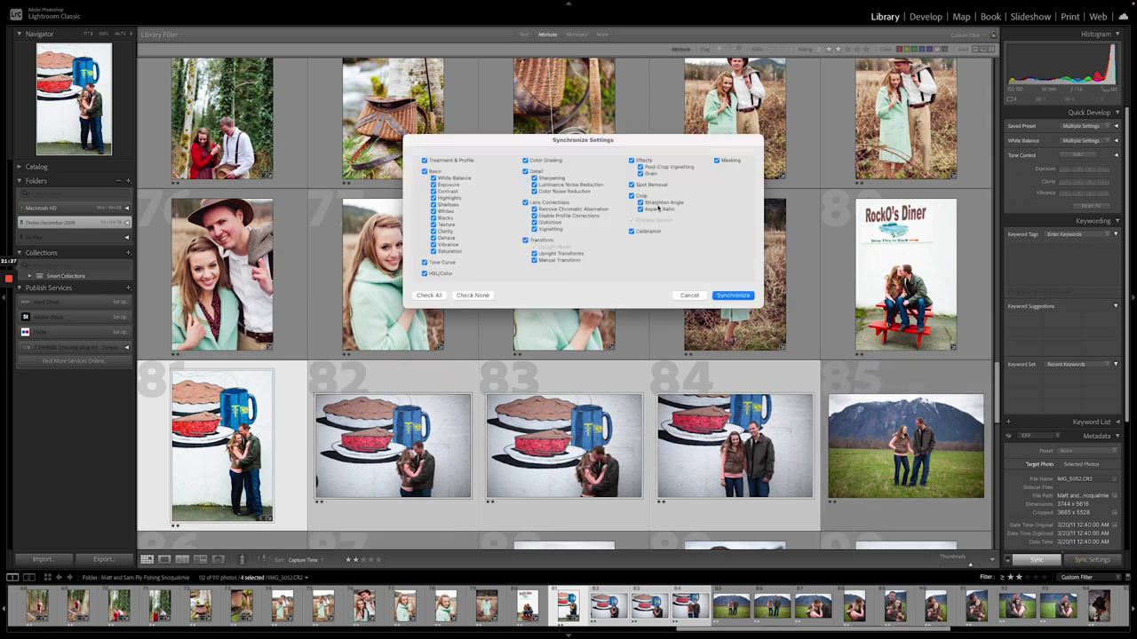
pyautogui.click(630, 196)
pyautogui.click(525, 240)
pyautogui.click(722, 302)
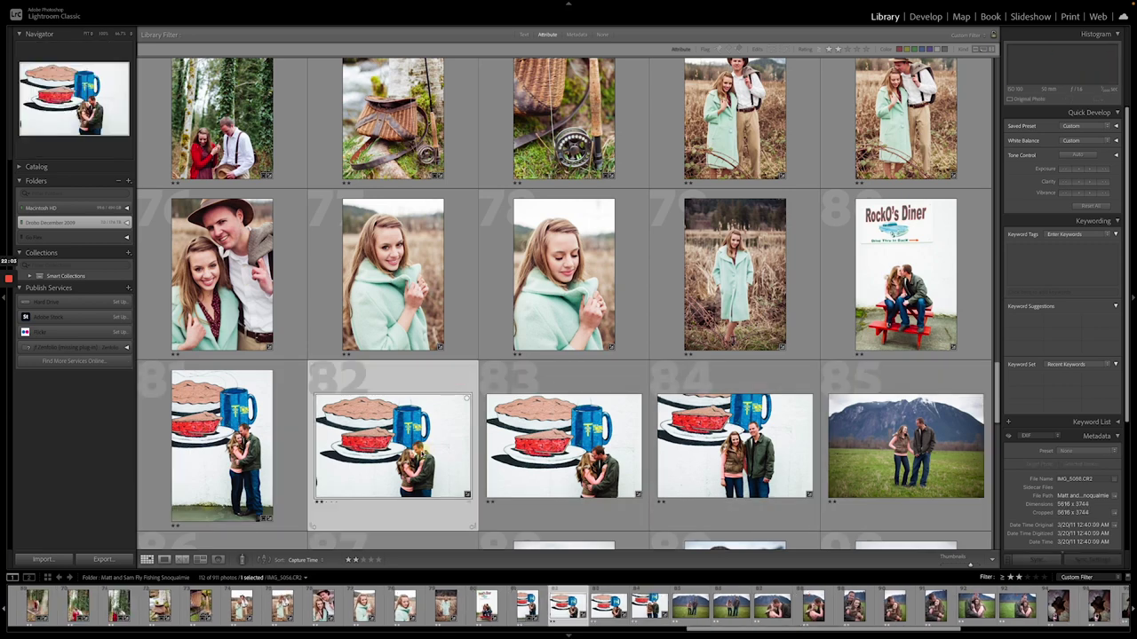
# Tighten the crop of the wide mural embrace photo from its bottom-left corner.
pyautogui.doubleClick(423, 448)
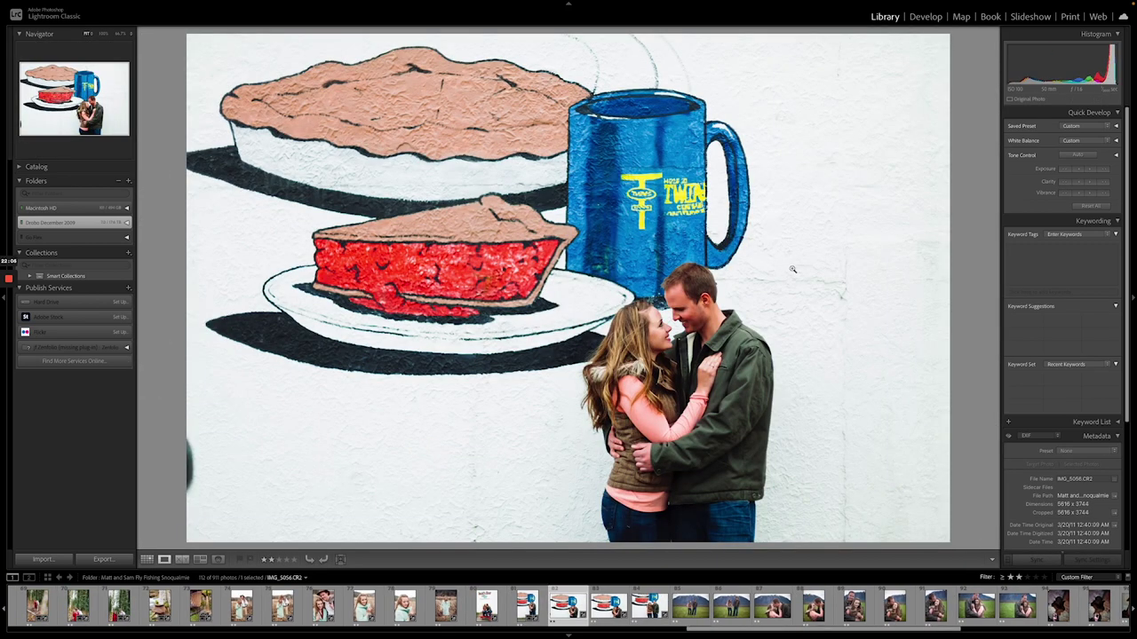
pyautogui.press('d')
pyautogui.press('r')
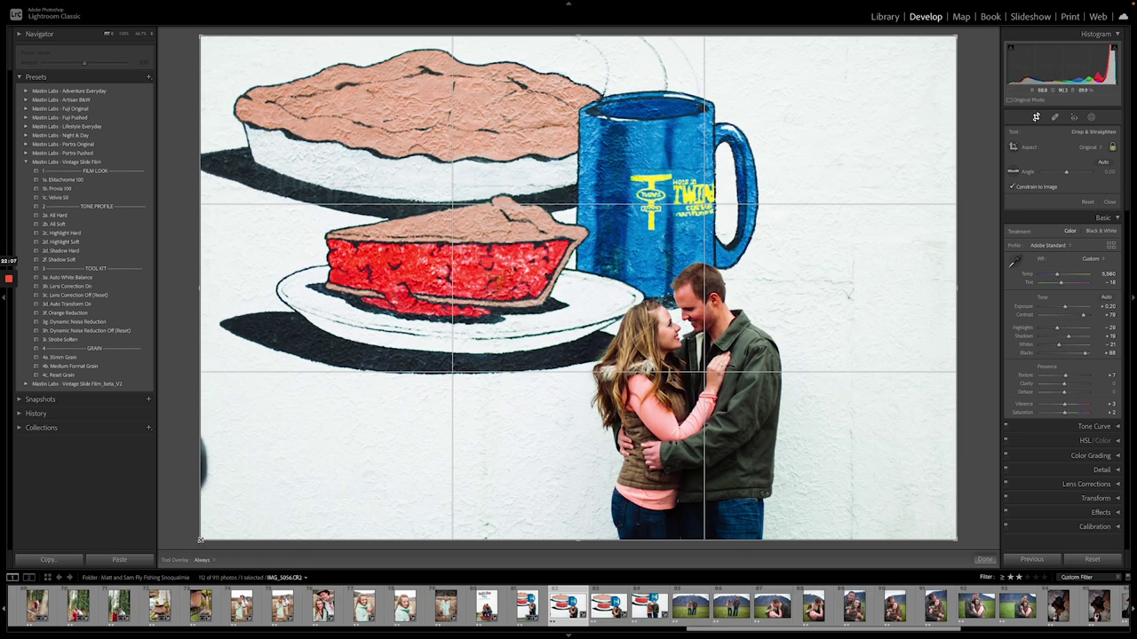
pyautogui.moveTo(202, 536); pyautogui.dragTo(203, 533)
pyautogui.press('Return')
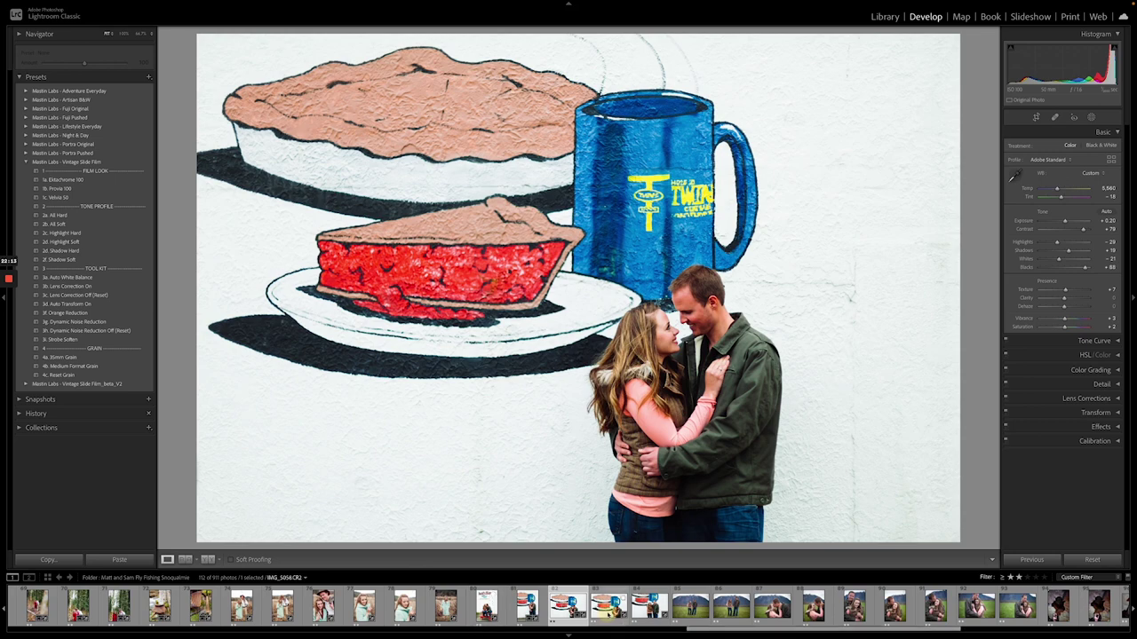
# Nudge the smiling couple mural photo's tint very slightly, then select the mountain-field photo.
pyautogui.click(610, 607)
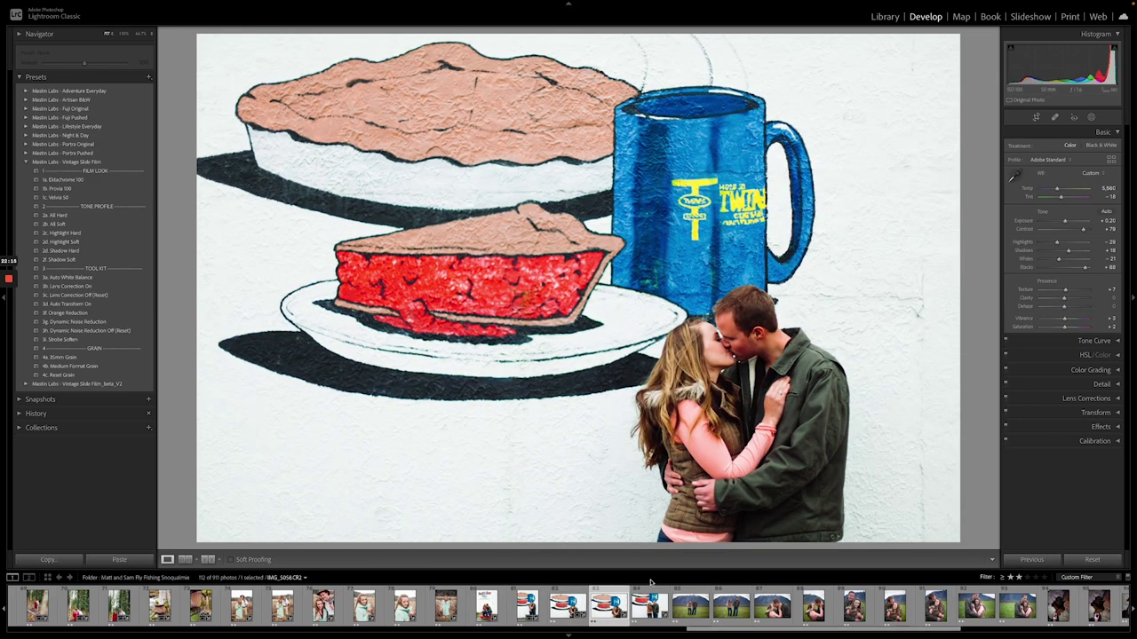
pyautogui.click(649, 608)
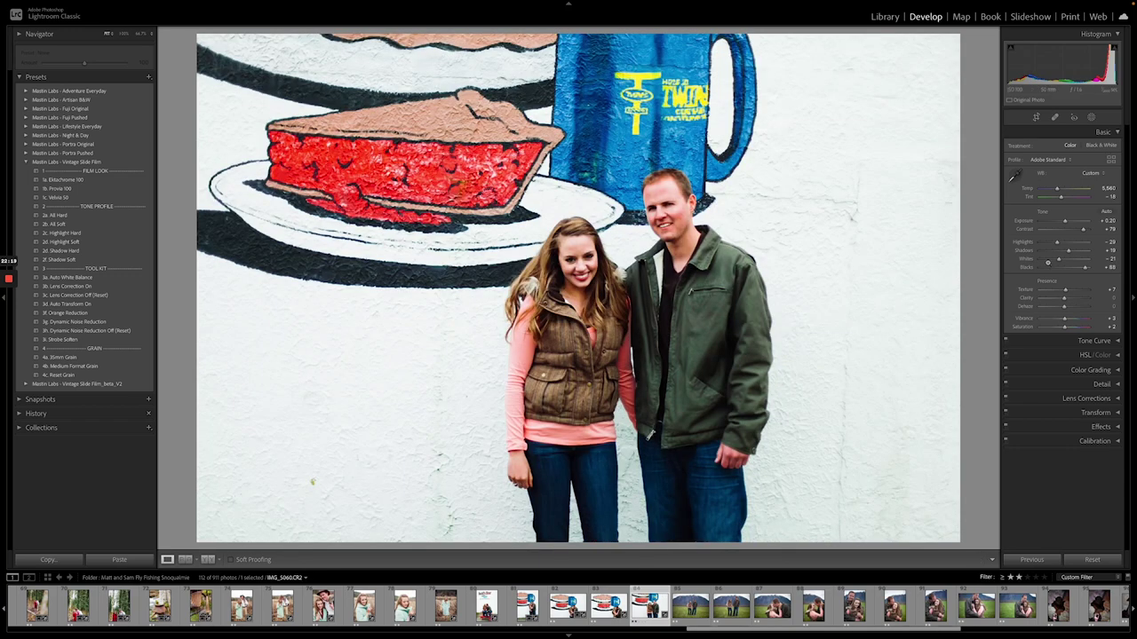
pyautogui.click(1061, 199)
pyautogui.moveTo(1061, 199); pyautogui.dragTo(1062, 199)
pyautogui.click(691, 612)
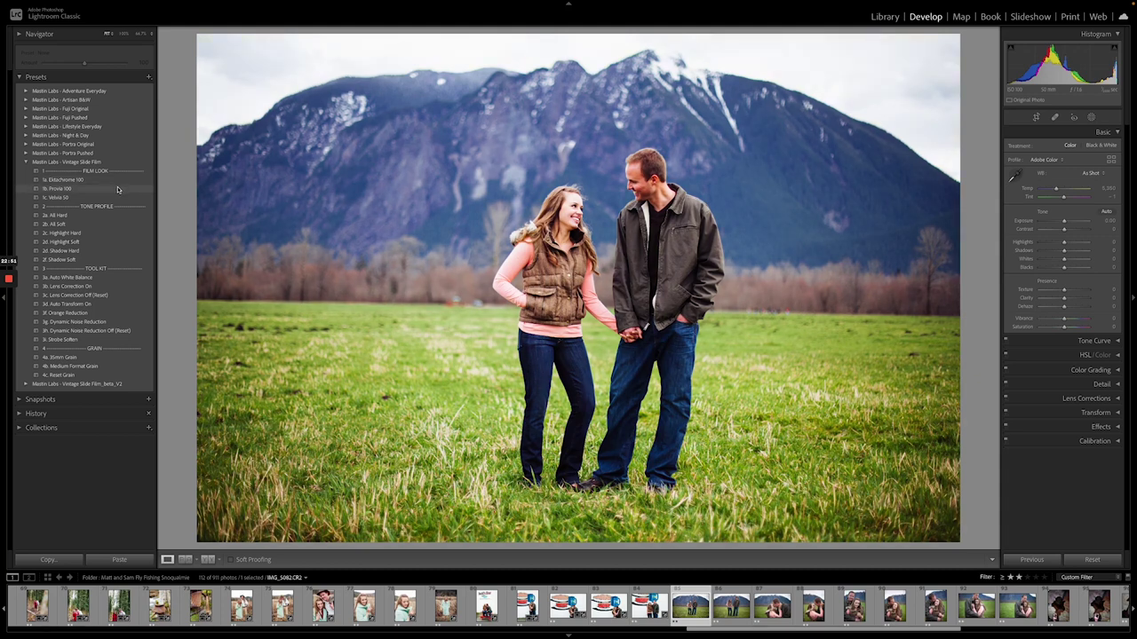
# Give the mountain photo the 1a Ektachrome 100 look, greener tint, 3b Lens Correction and 3d Auto Transform.
pyautogui.click(117, 197)
pyautogui.click(117, 198)
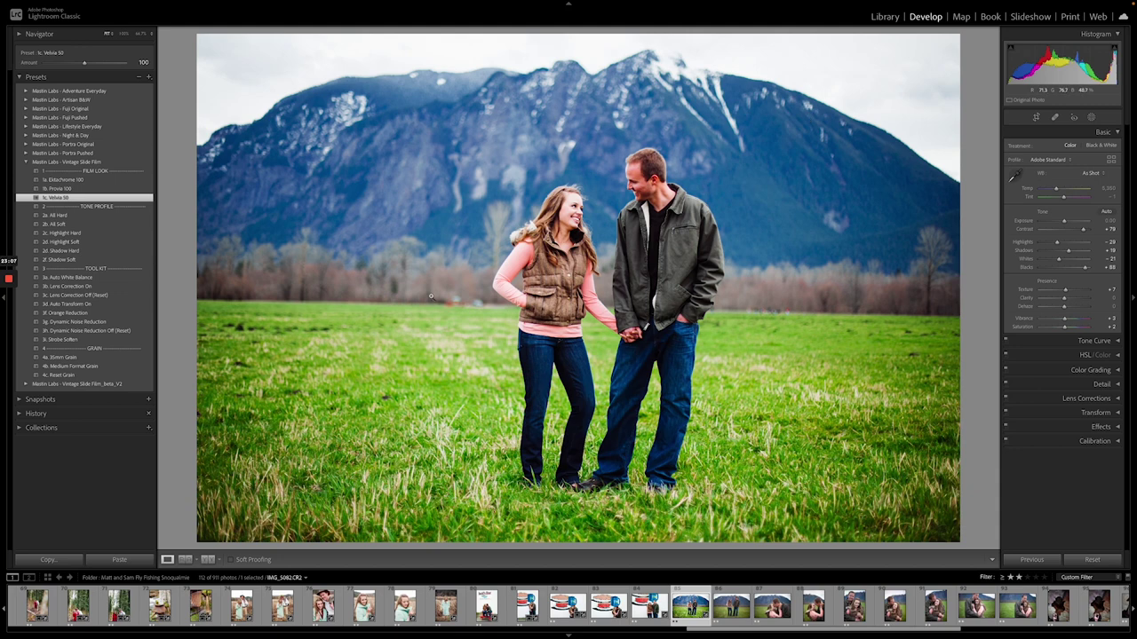
pyautogui.click(78, 179)
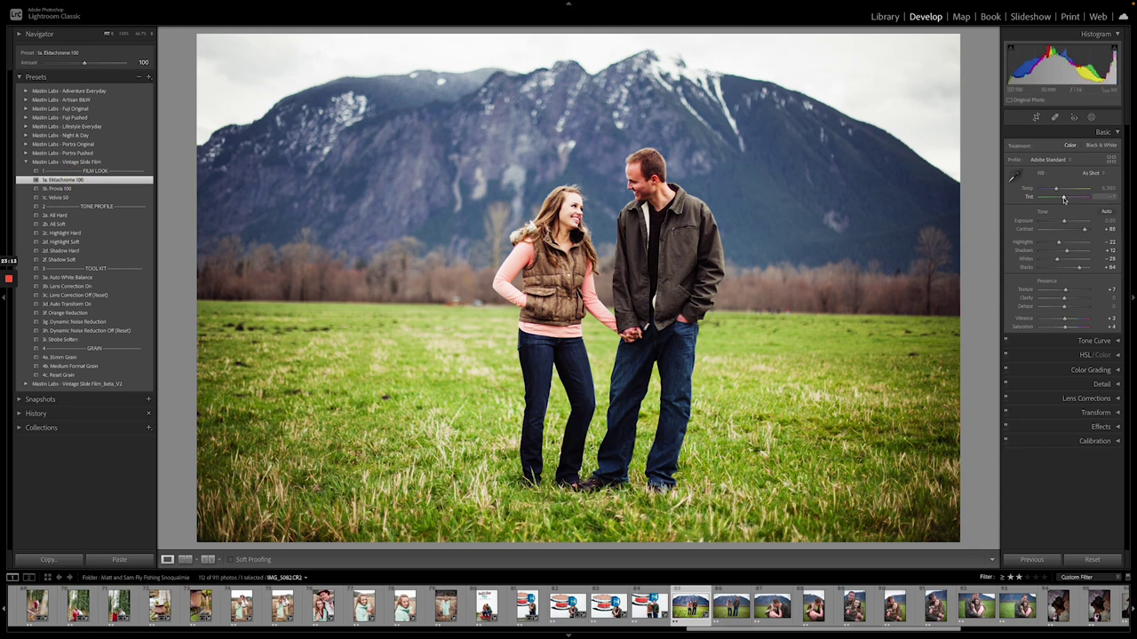
pyautogui.moveTo(1065, 197); pyautogui.dragTo(1057, 191)
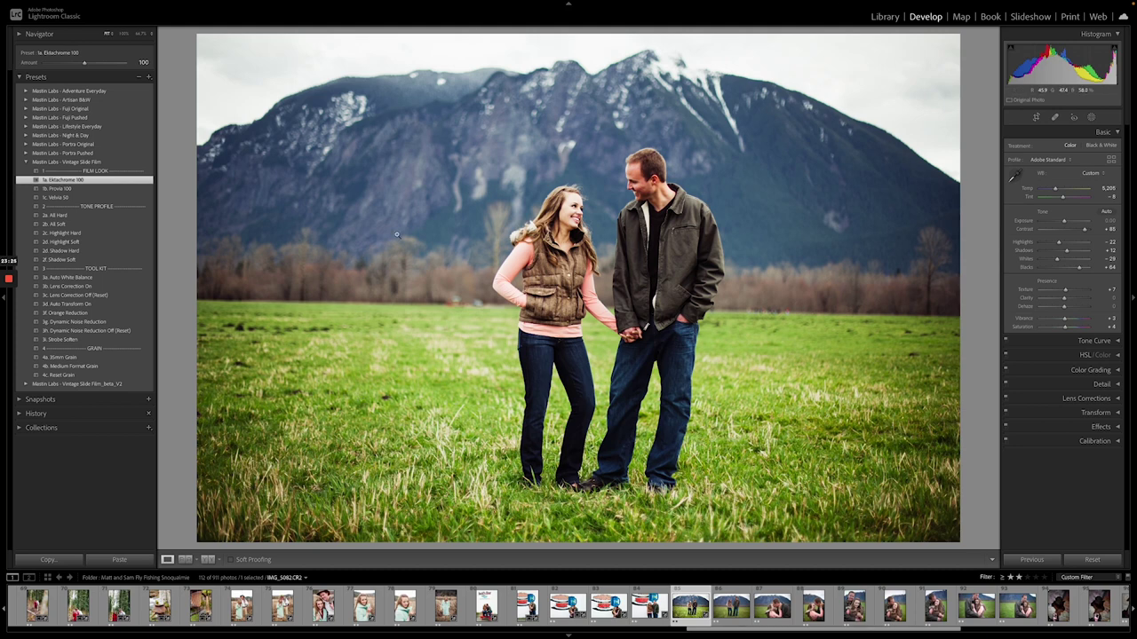
pyautogui.click(99, 289)
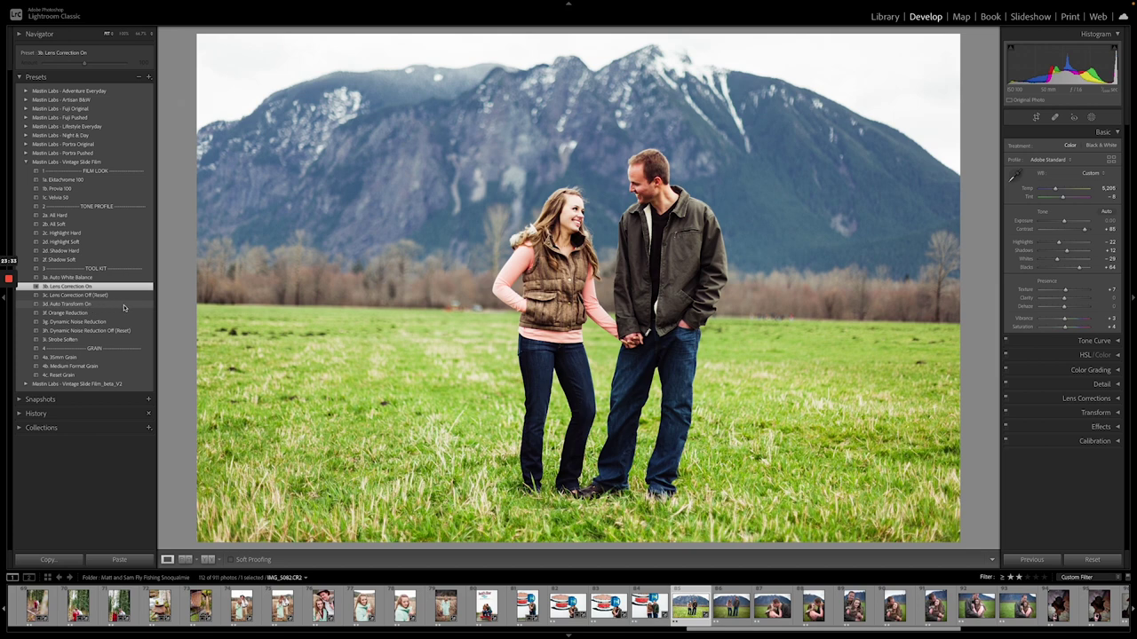
pyautogui.click(110, 306)
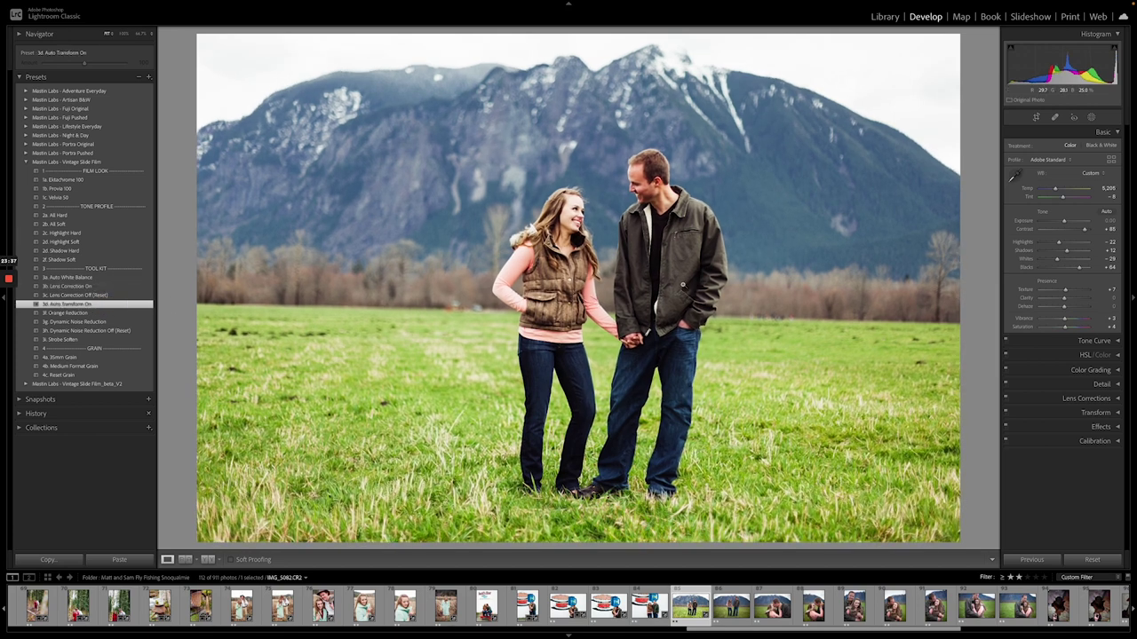
# Level the mountain photo with a slight rotation, tighten its crop, and compare before/after.
pyautogui.press('r')
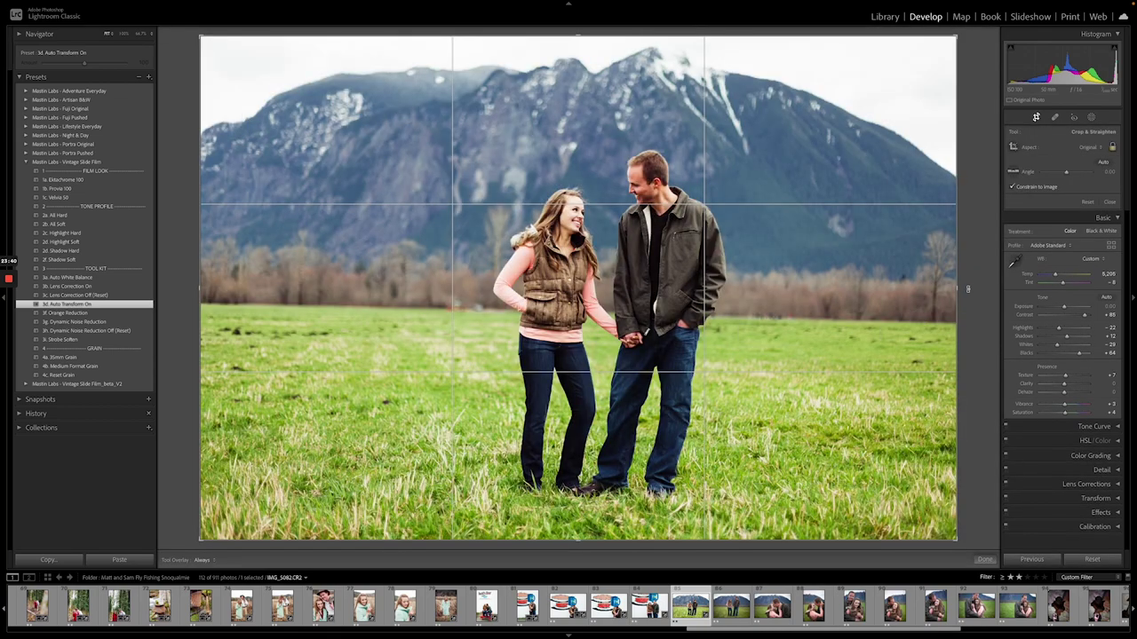
pyautogui.moveTo(966, 290); pyautogui.dragTo(819, 284)
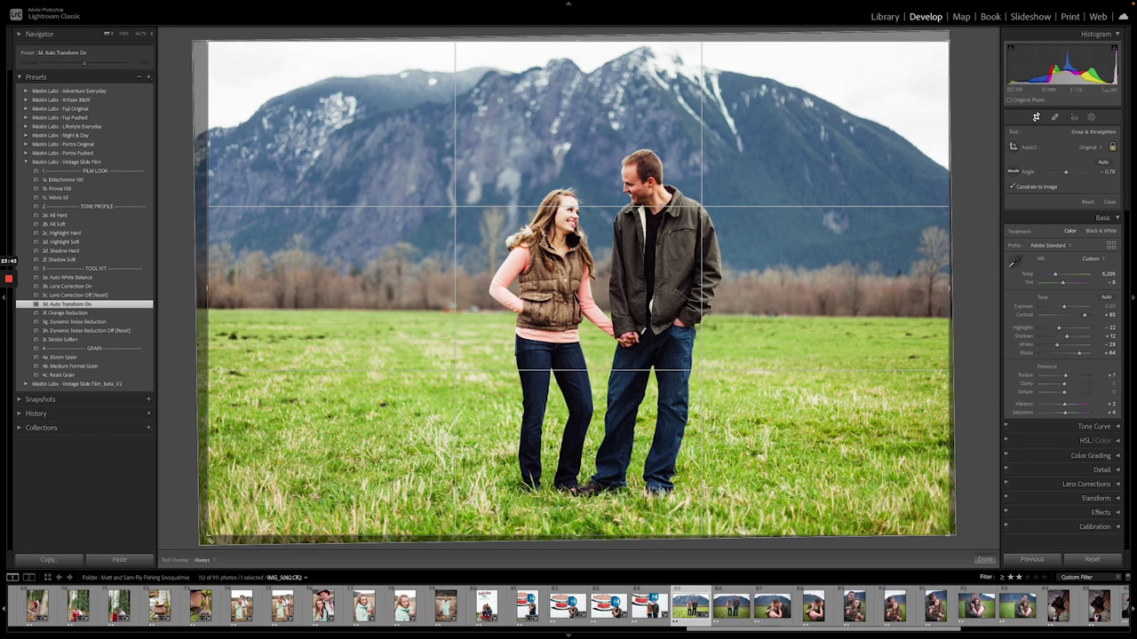
pyautogui.moveTo(210, 539); pyautogui.dragTo(216, 533)
pyautogui.press('Return')
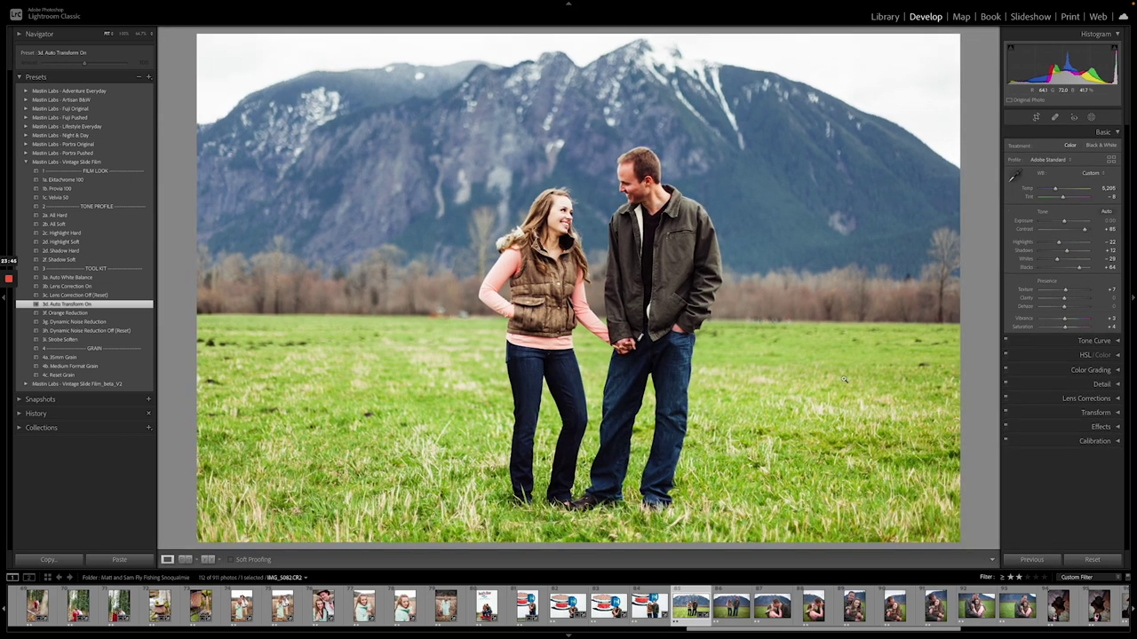
pyautogui.press('\\')
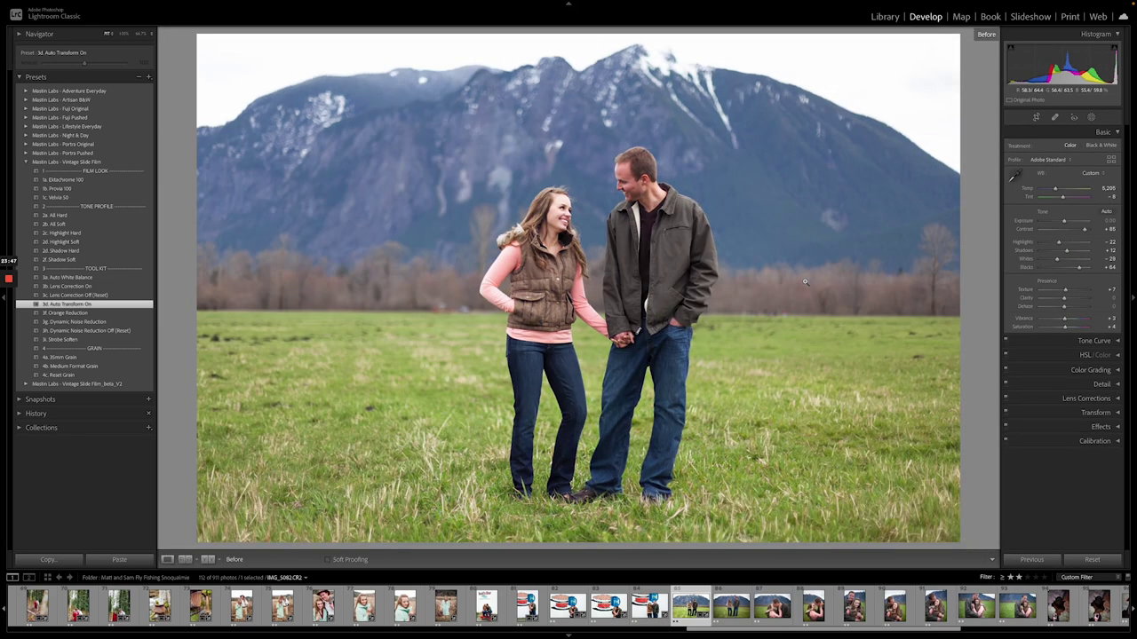
pyautogui.press('\\')
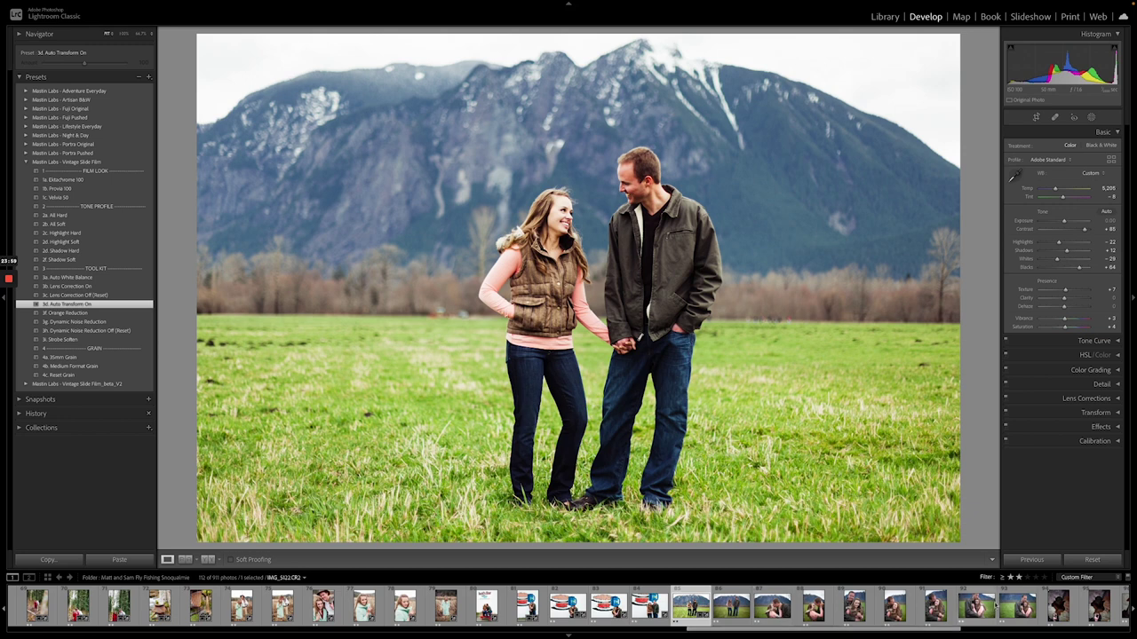
# Select photos 85 through 93 in the filmstrip, starting from the edited mountain photo.
pyautogui.keyDown('ctrl'); pyautogui.click(1017, 608); pyautogui.keyUp('ctrl')
pyautogui.keyDown('ctrl'); pyautogui.click(976, 607); pyautogui.keyUp('ctrl')
pyautogui.keyDown('ctrl'); pyautogui.click(925, 610); pyautogui.keyUp('ctrl')
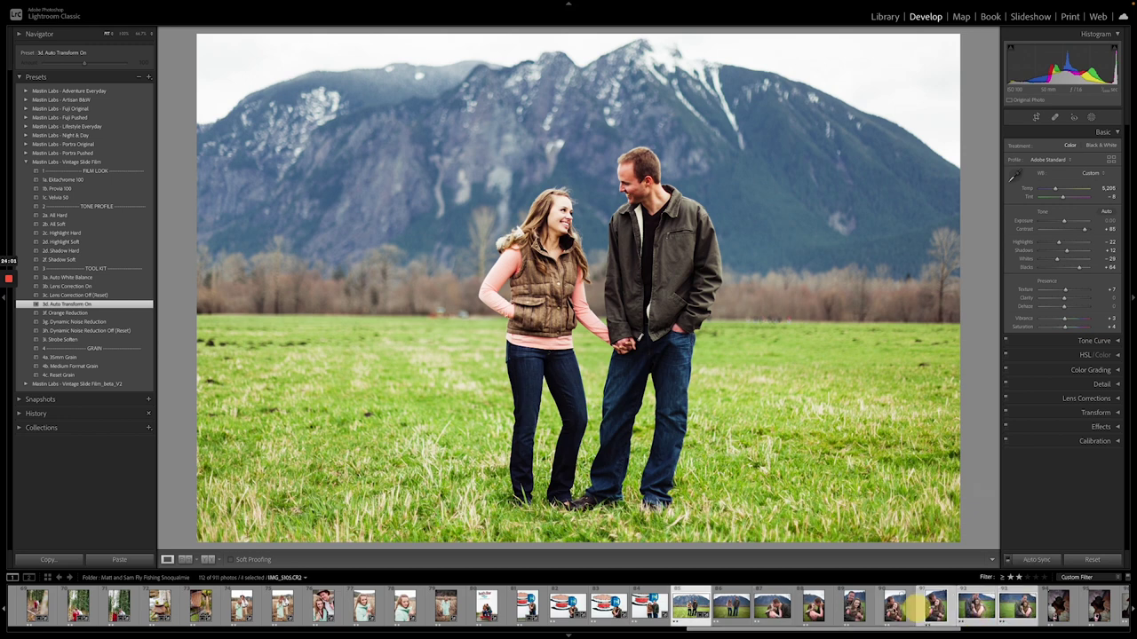
pyautogui.keyDown('shift'); pyautogui.click(731, 608); pyautogui.keyUp('shift')
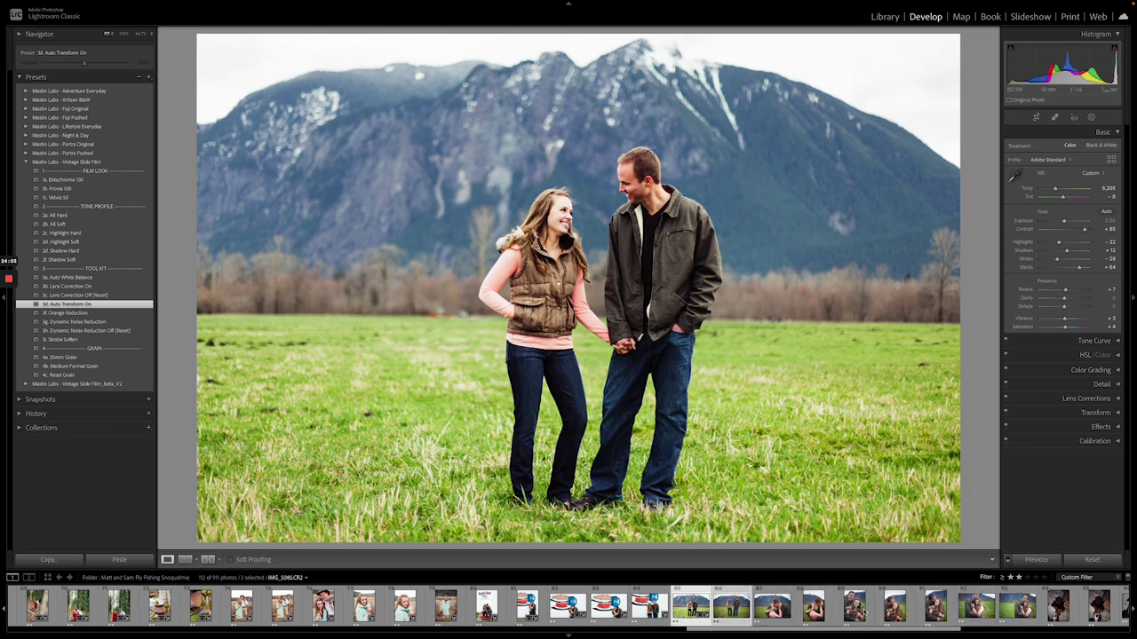
pyautogui.keyDown('shift'); pyautogui.click(1017, 608); pyautogui.keyUp('shift')
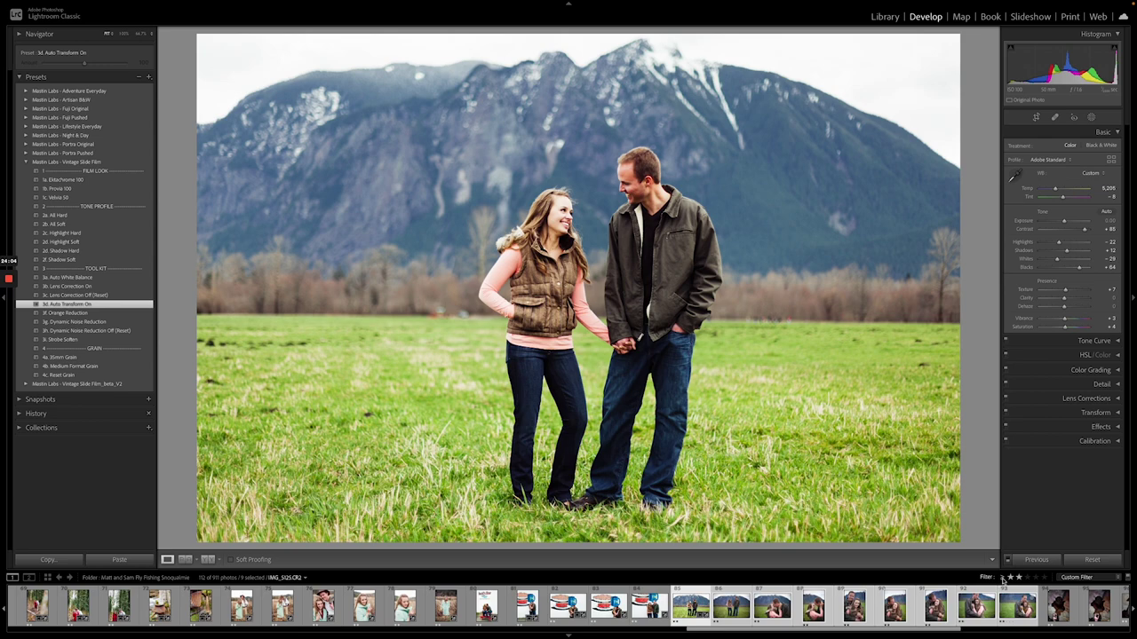
# Synchronize the mountain photo's edits, minus crop and transform, onto the nine selected photos in Grid view.
pyautogui.click(886, 17)
pyautogui.press('g')
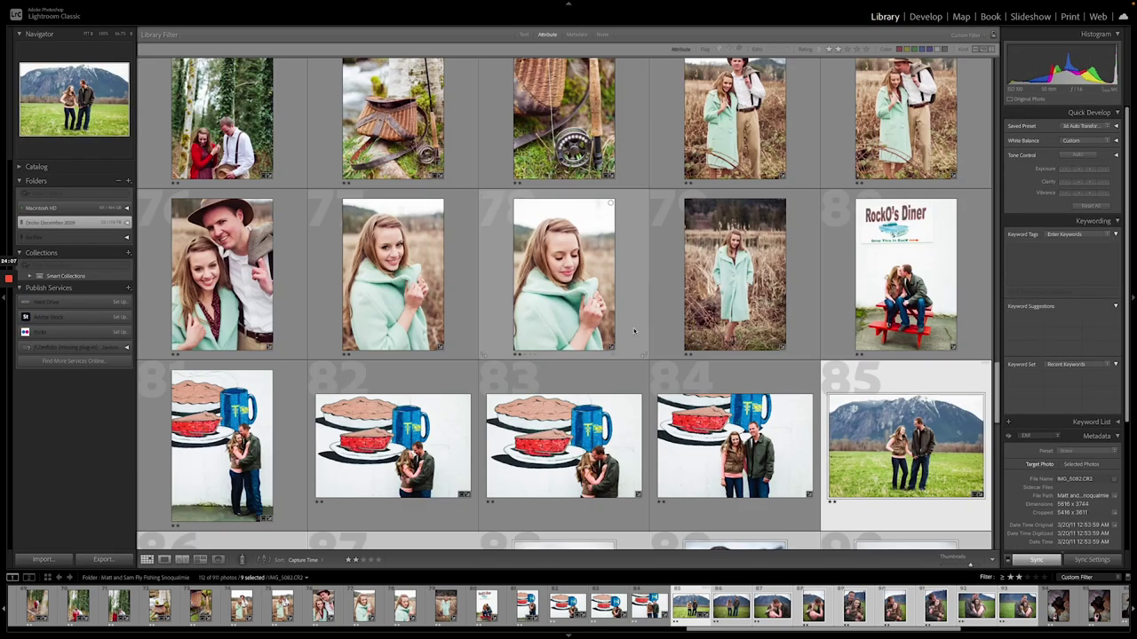
pyautogui.scroll(-3, 629, 346)
pyautogui.scroll(1, 630, 342)
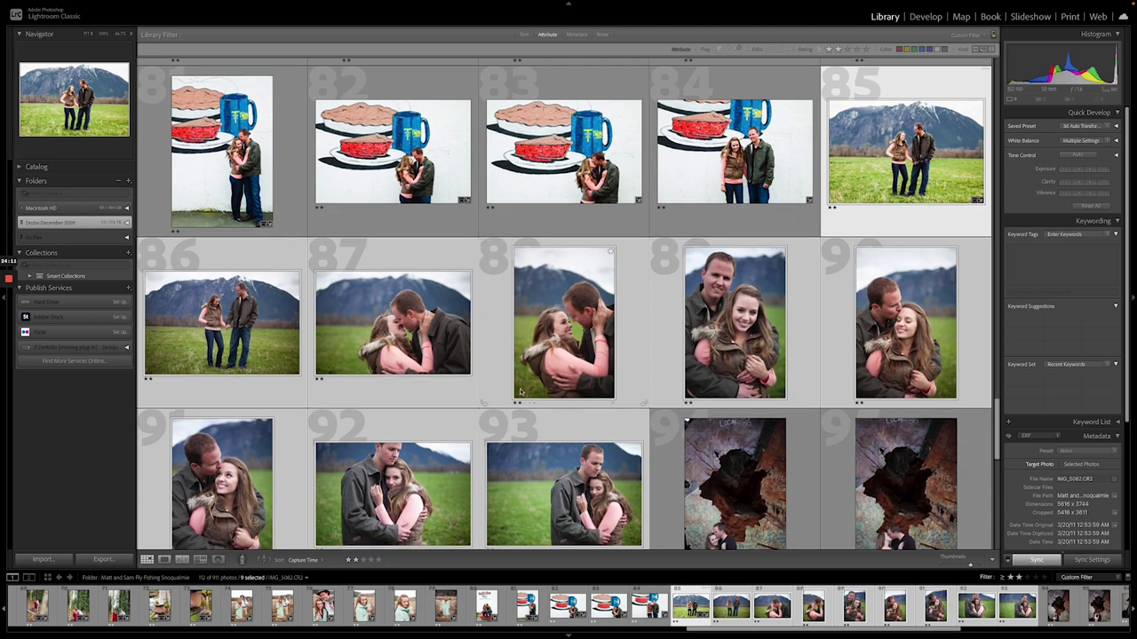
pyautogui.scroll(-2, 372, 339)
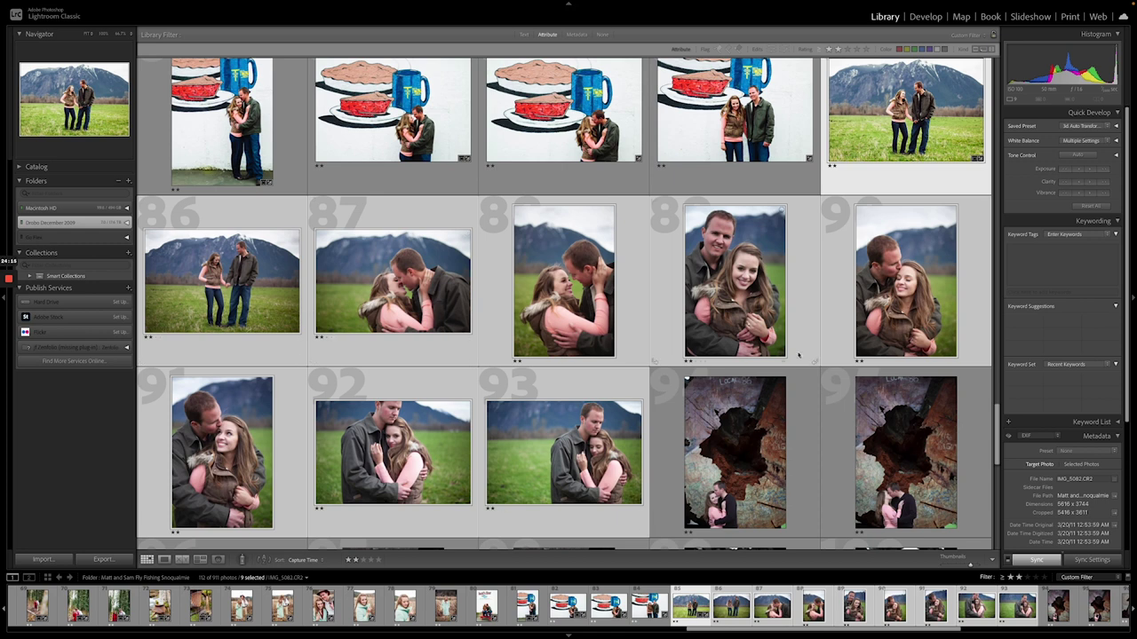
pyautogui.click(1091, 560)
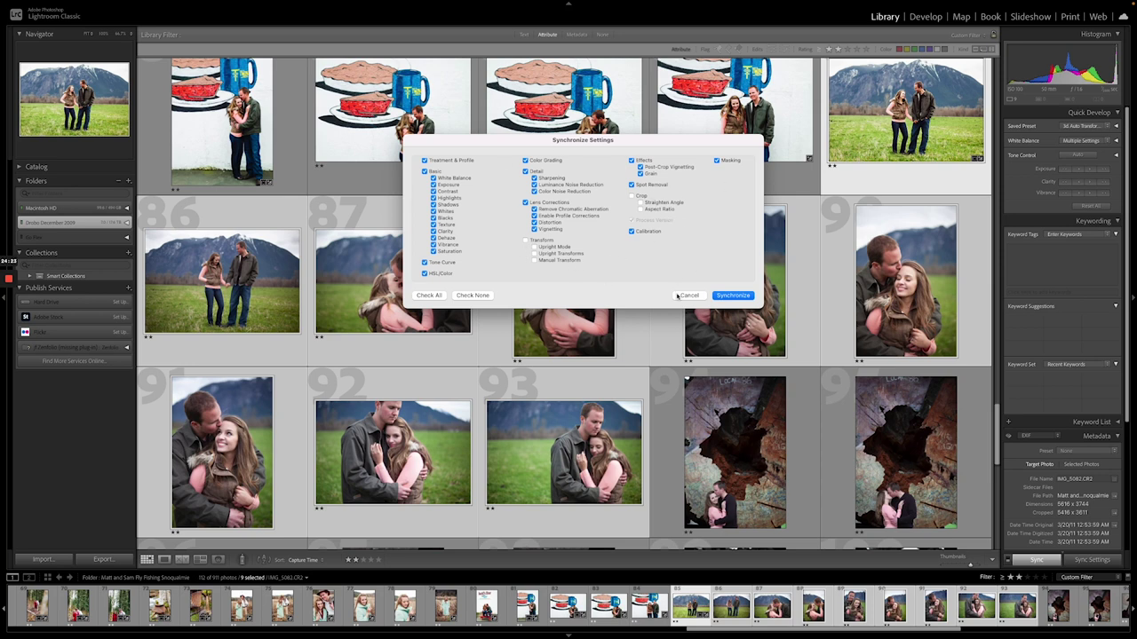
pyautogui.click(730, 297)
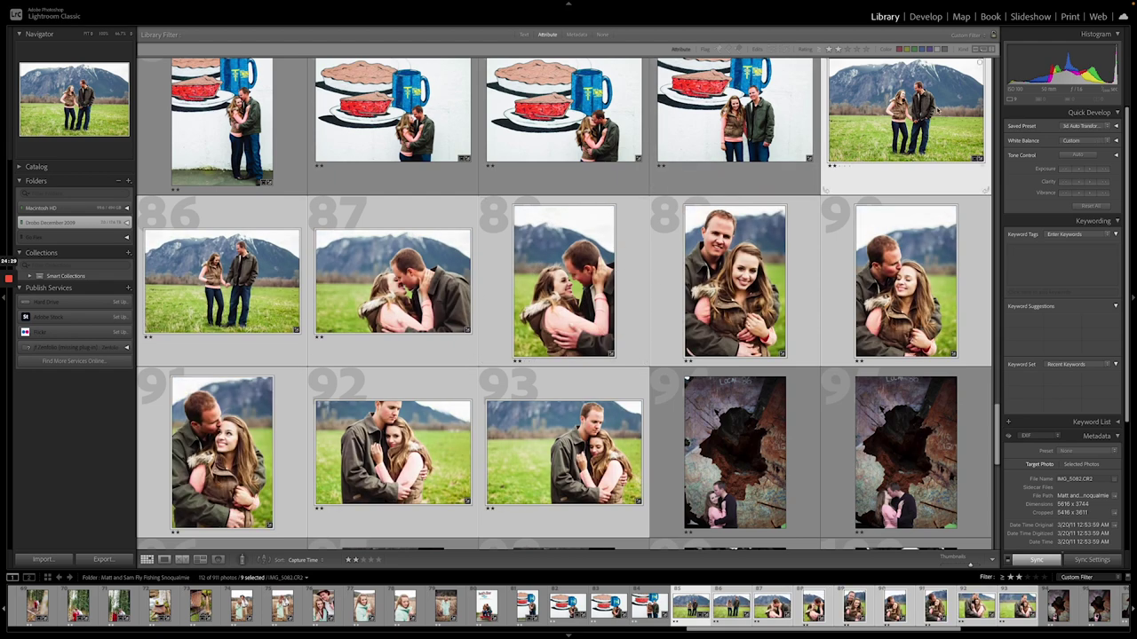
# Restore the undone selection, browse the filmstrip to the close-up kissing couple shot, and load it in Develop.
pyautogui.doubleClick(275, 263)
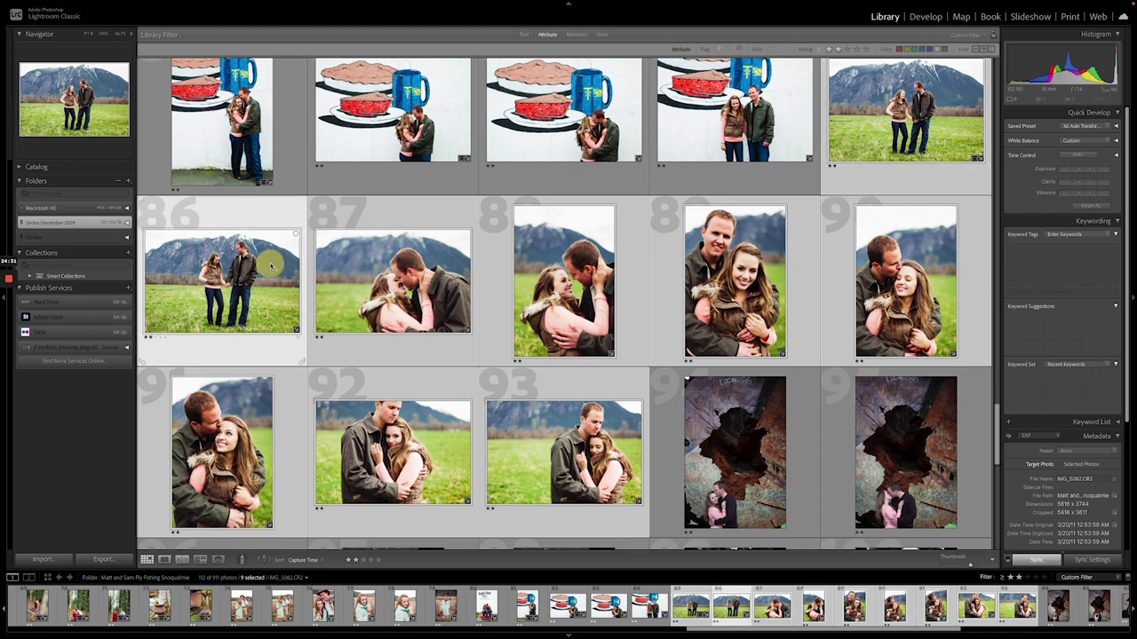
pyautogui.press('d')
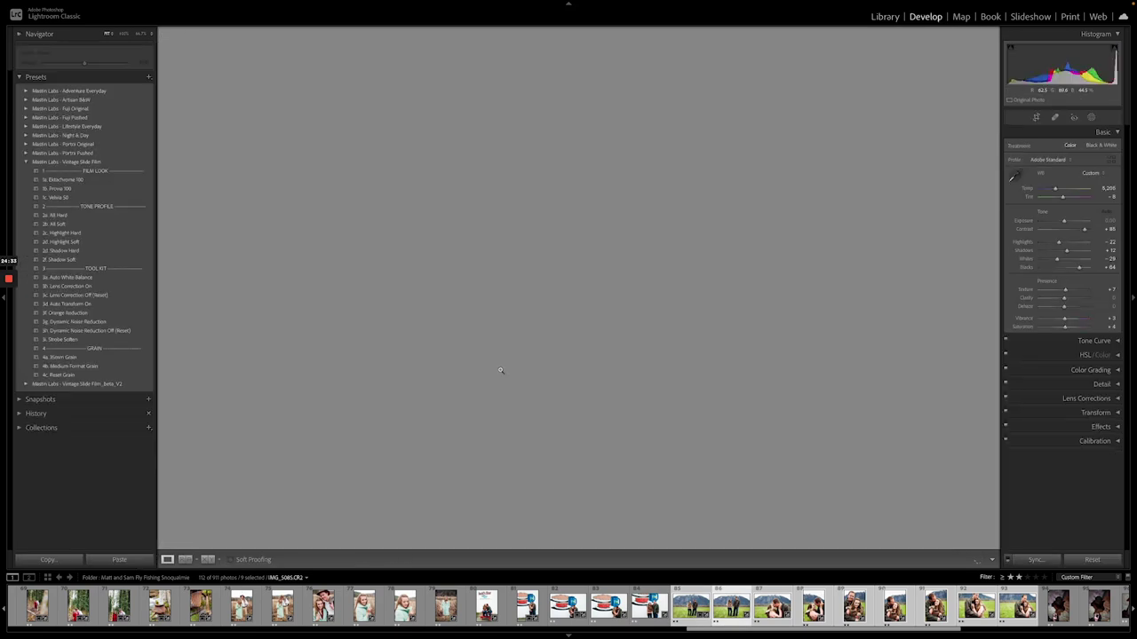
pyautogui.press('super+z')
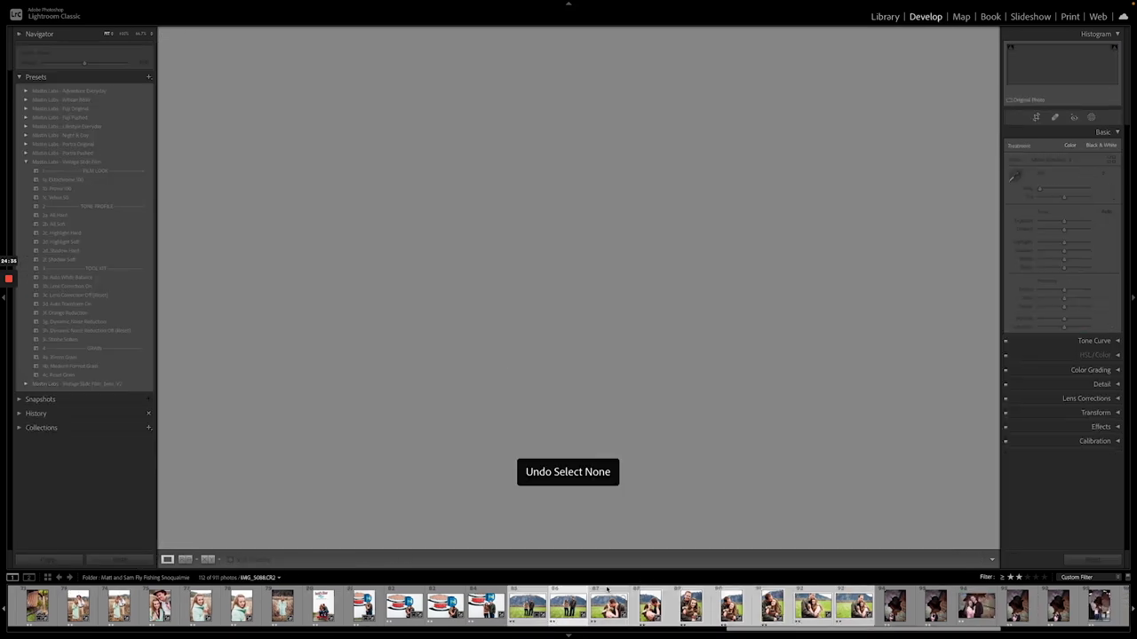
pyautogui.press('e')
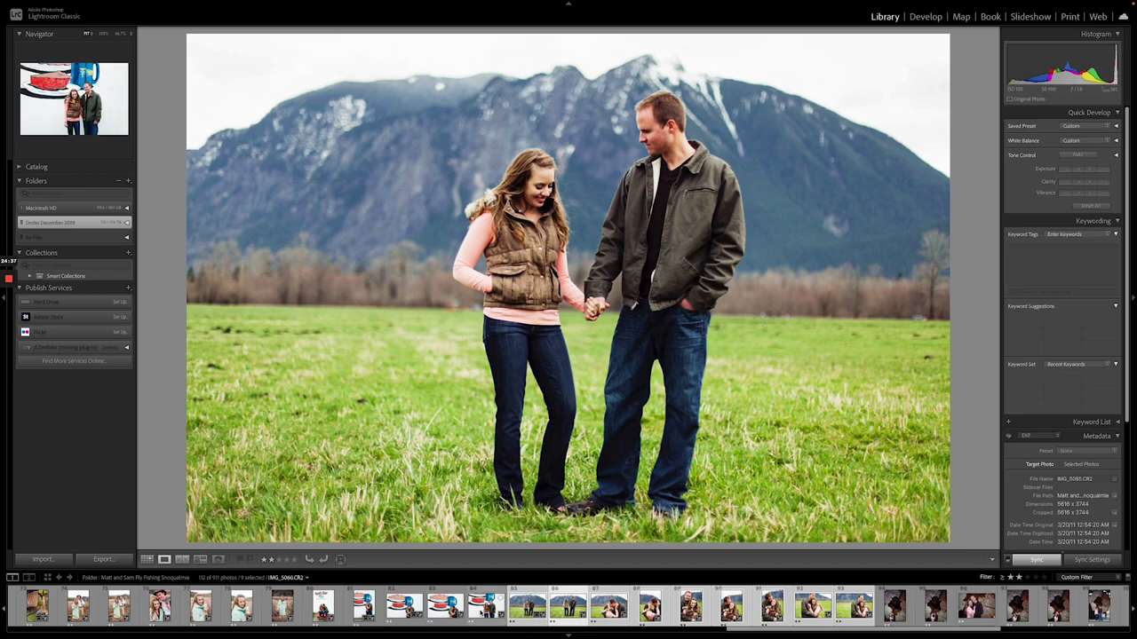
pyautogui.click(487, 606)
pyautogui.click(568, 606)
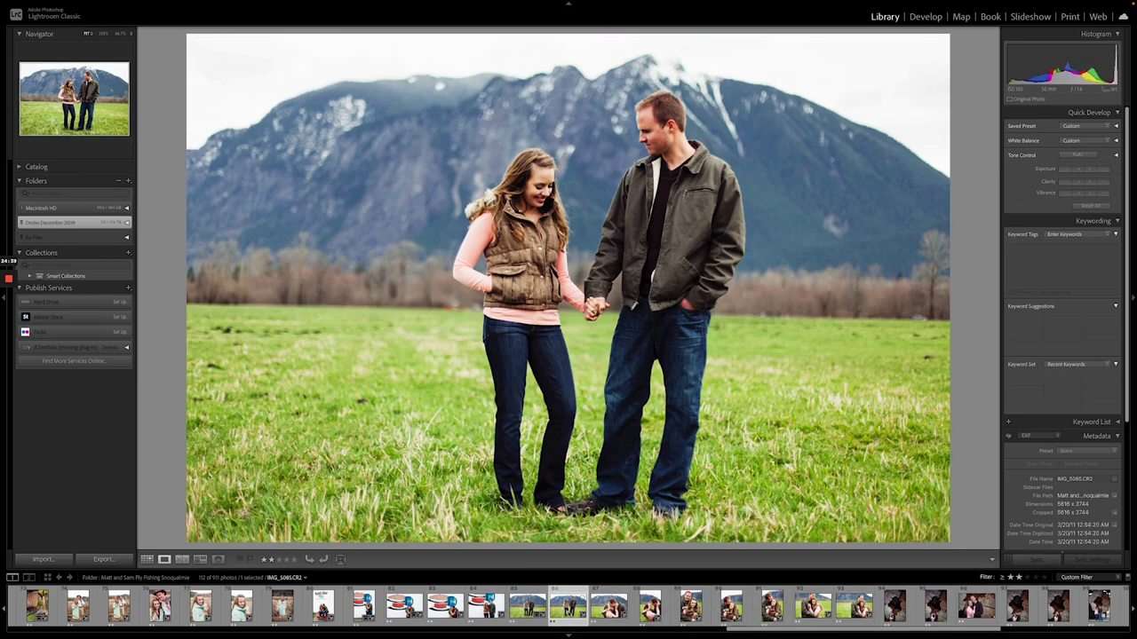
pyautogui.click(528, 606)
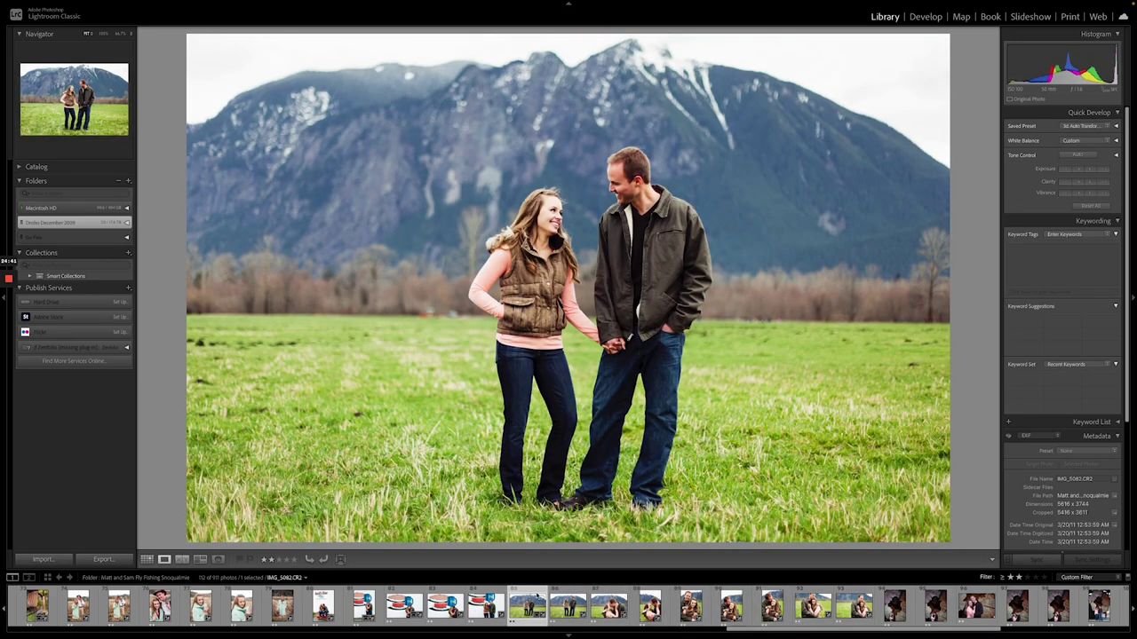
pyautogui.click(569, 606)
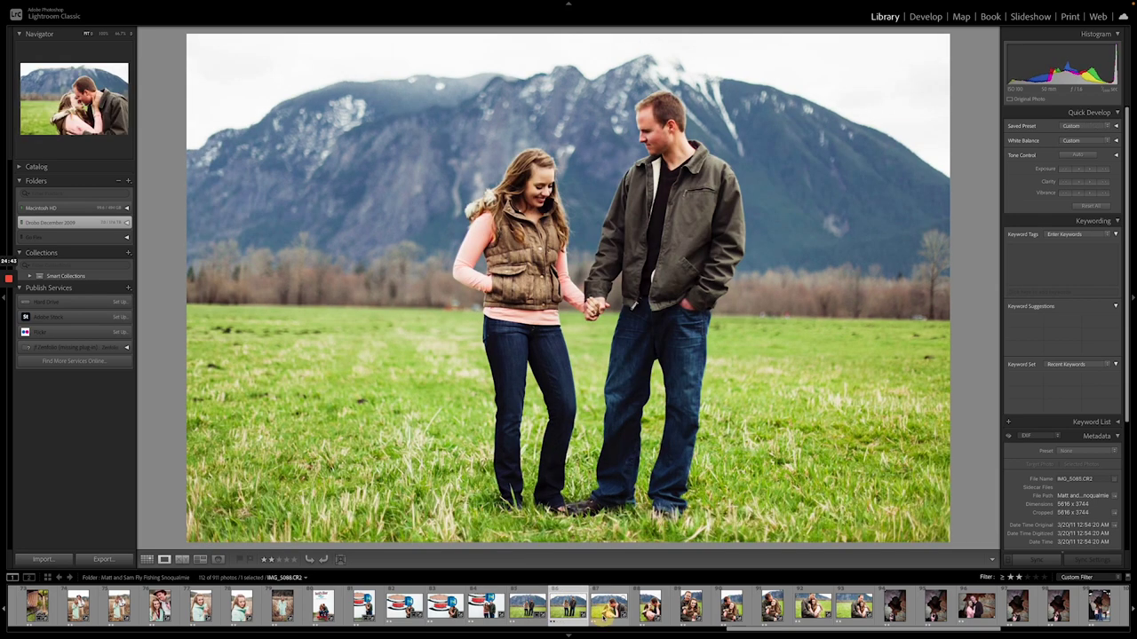
pyautogui.click(604, 620)
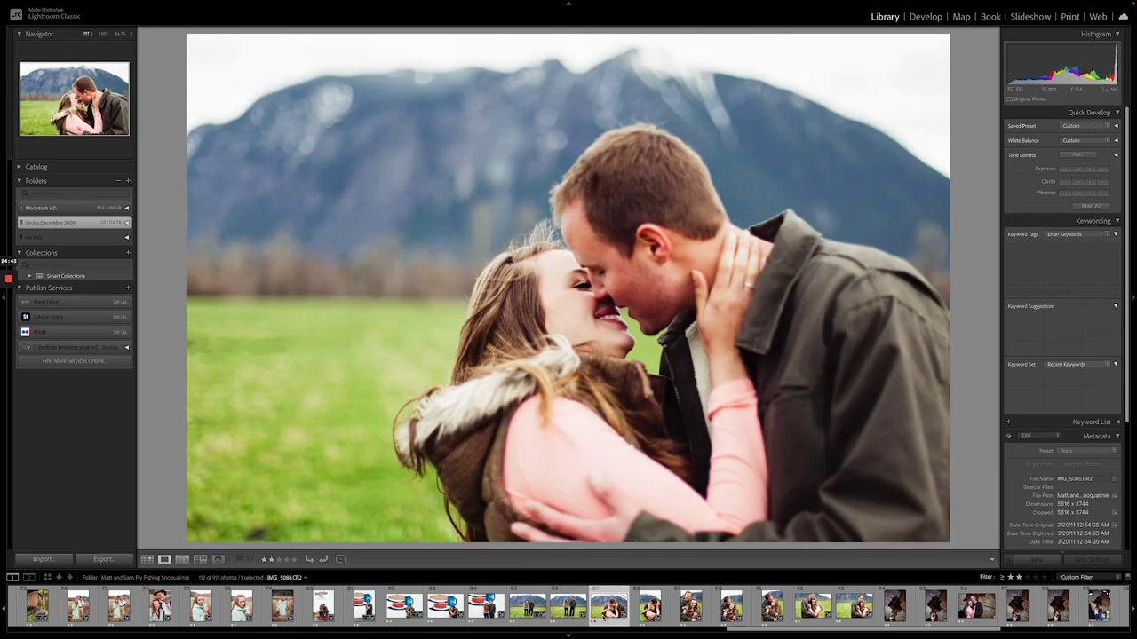
pyautogui.click(926, 17)
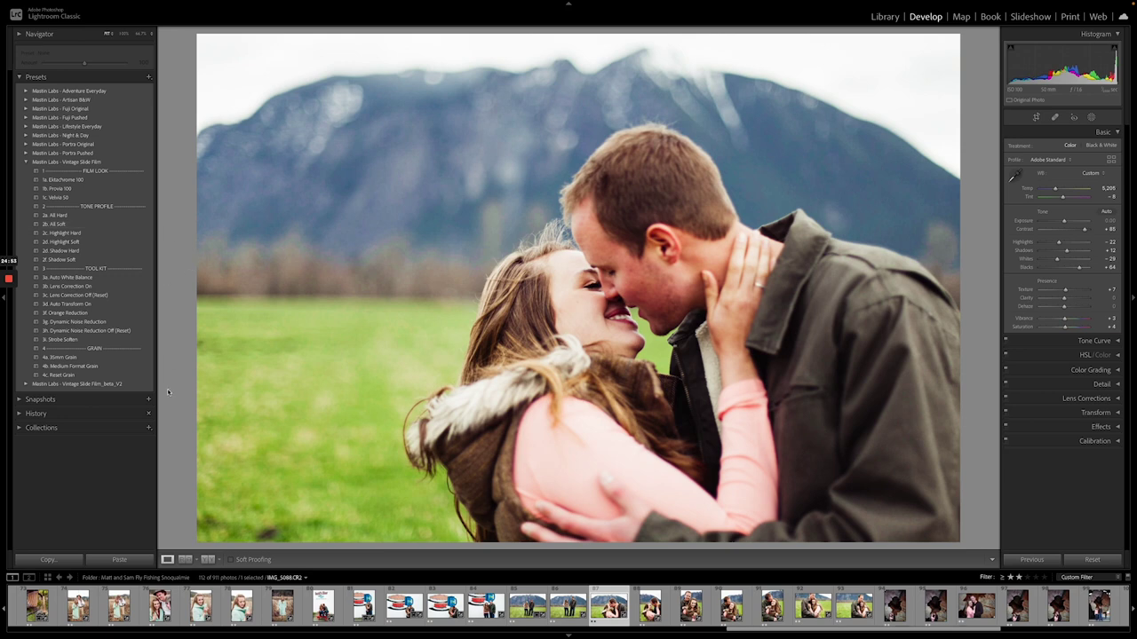
# Apply 3i Strobe Soften to the kissing photo, paste settings onto the next two, softening the second.
pyautogui.click(132, 339)
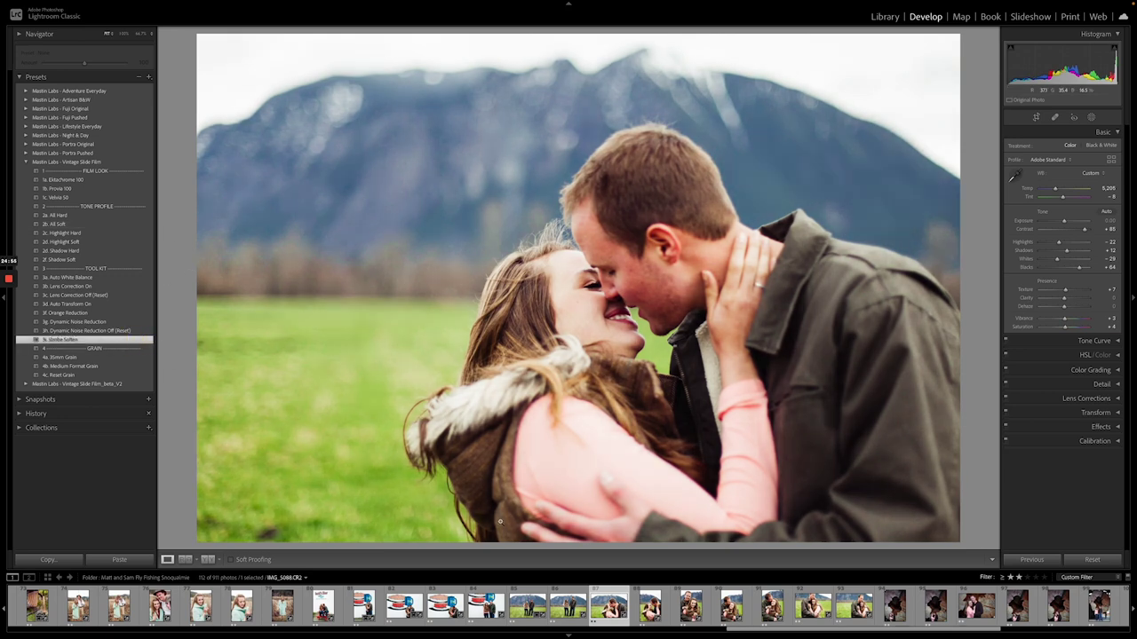
pyautogui.click(650, 607)
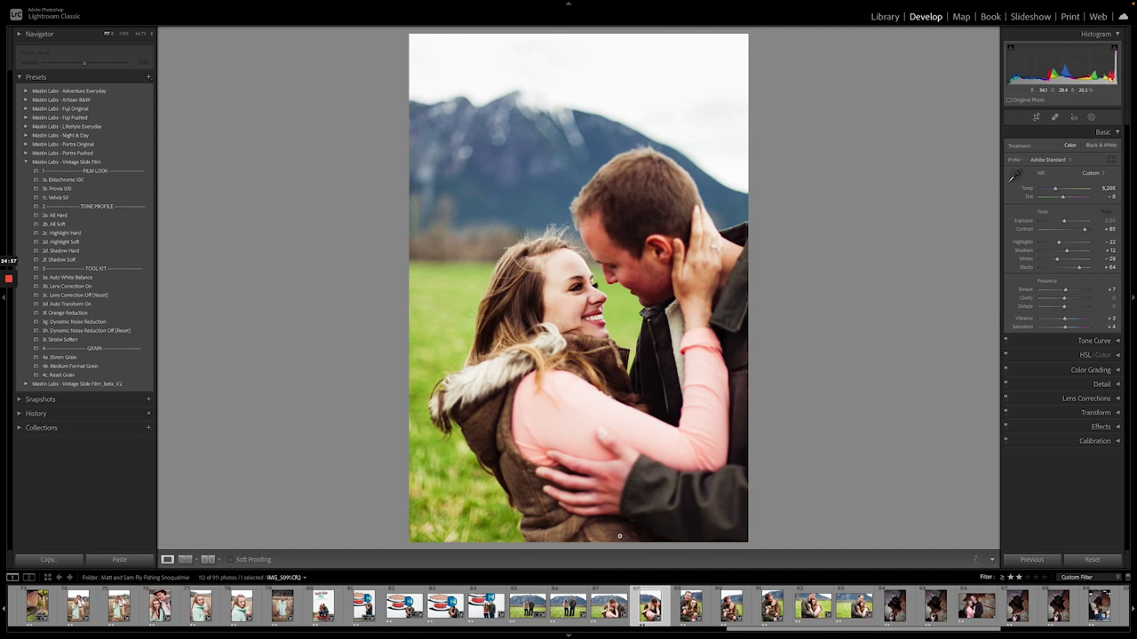
pyautogui.click(1032, 559)
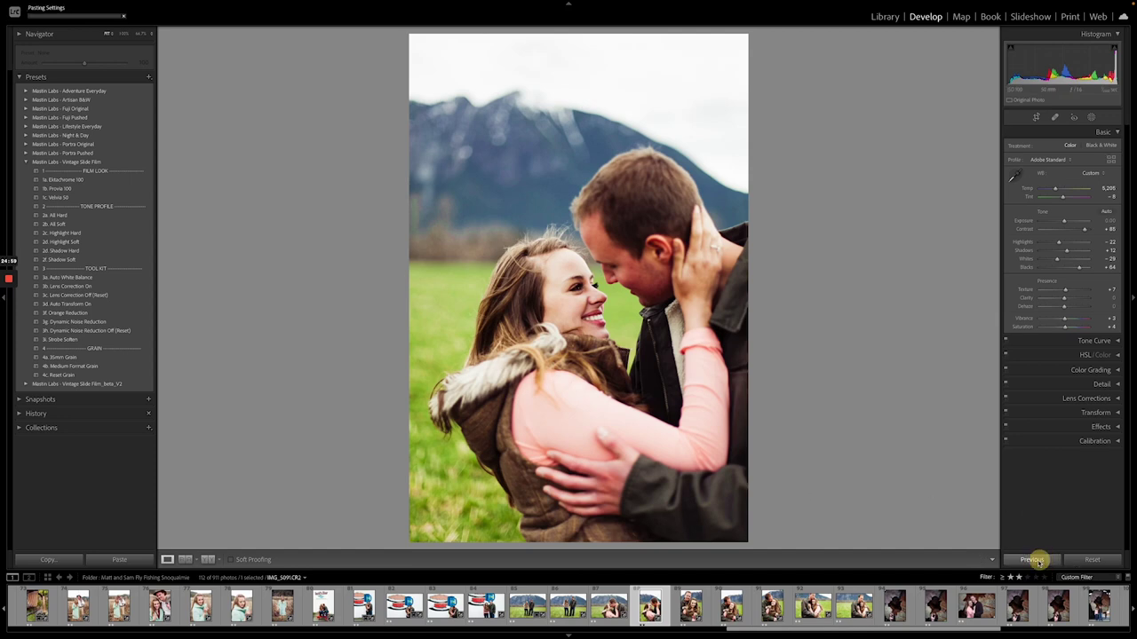
pyautogui.press('Right')
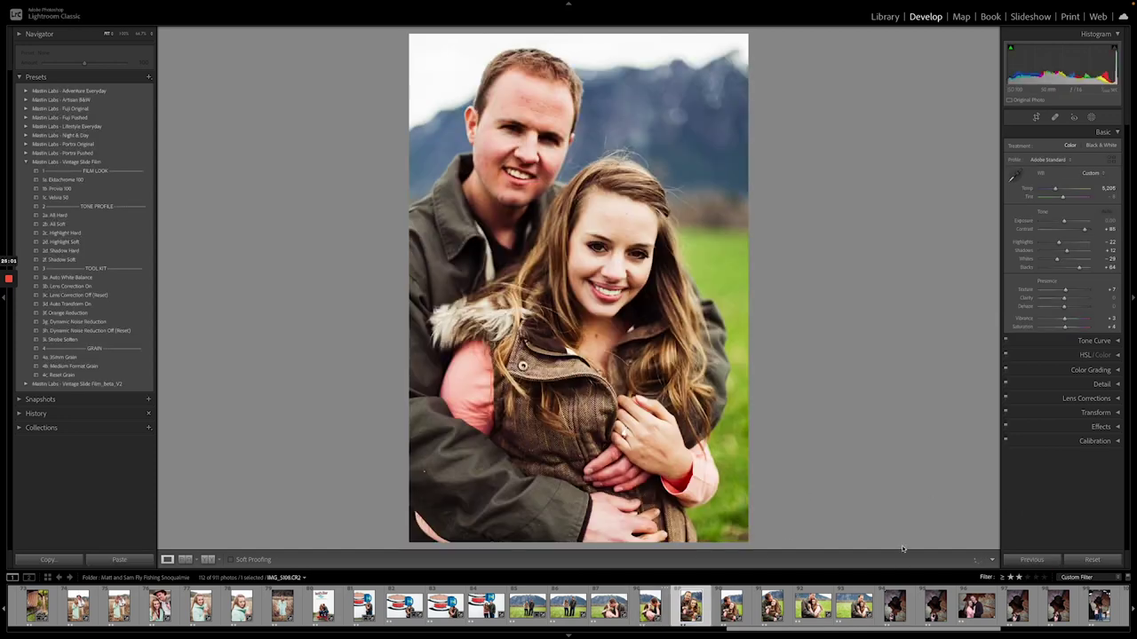
pyautogui.click(1026, 560)
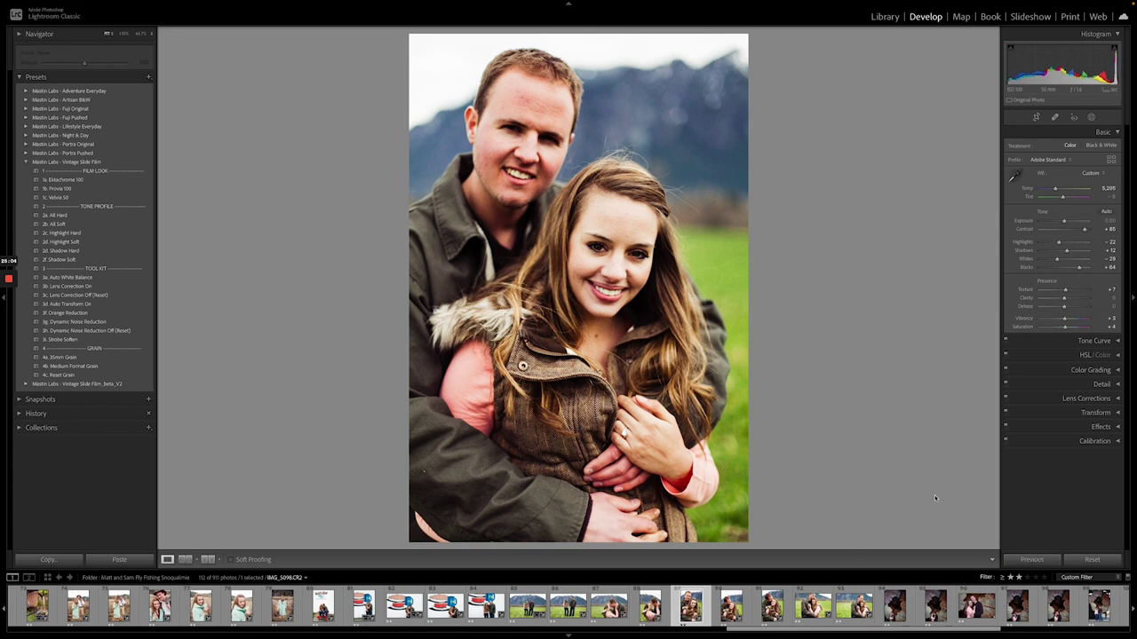
pyautogui.click(1030, 559)
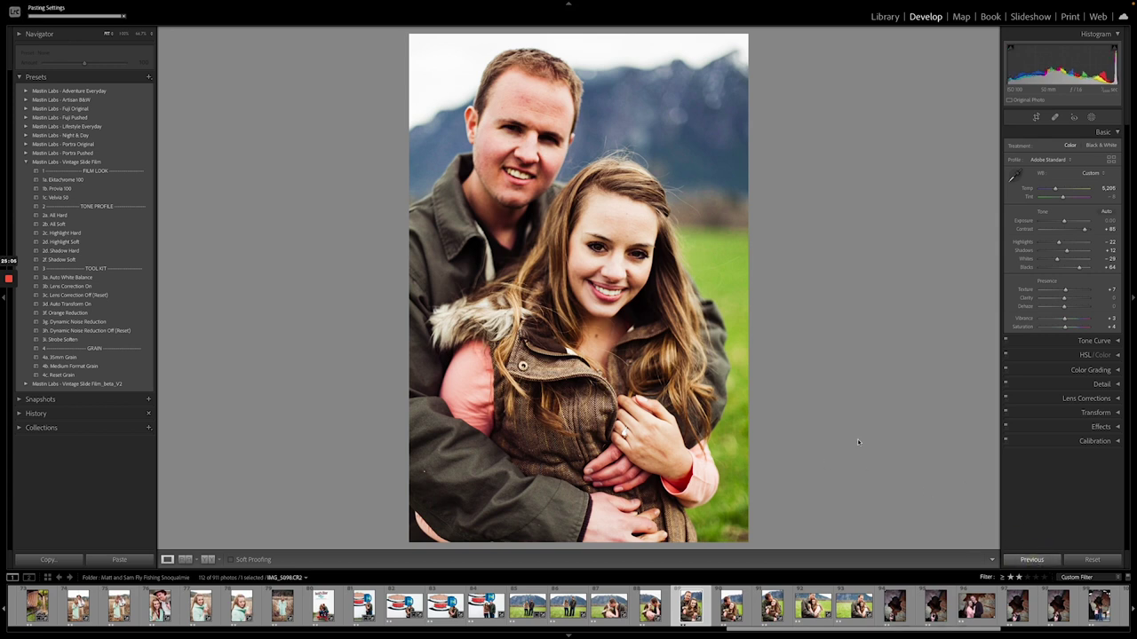
pyautogui.click(91, 340)
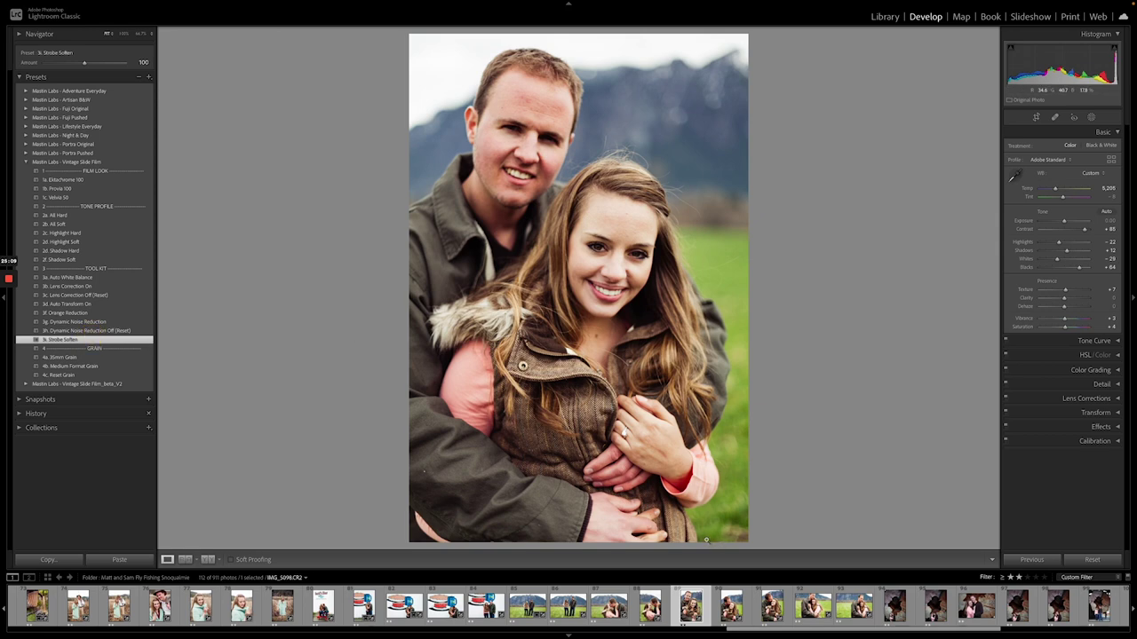
# Paste the previous settings (Temp 5,209, Tint -8) onto the next two couple photos.
pyautogui.click(731, 607)
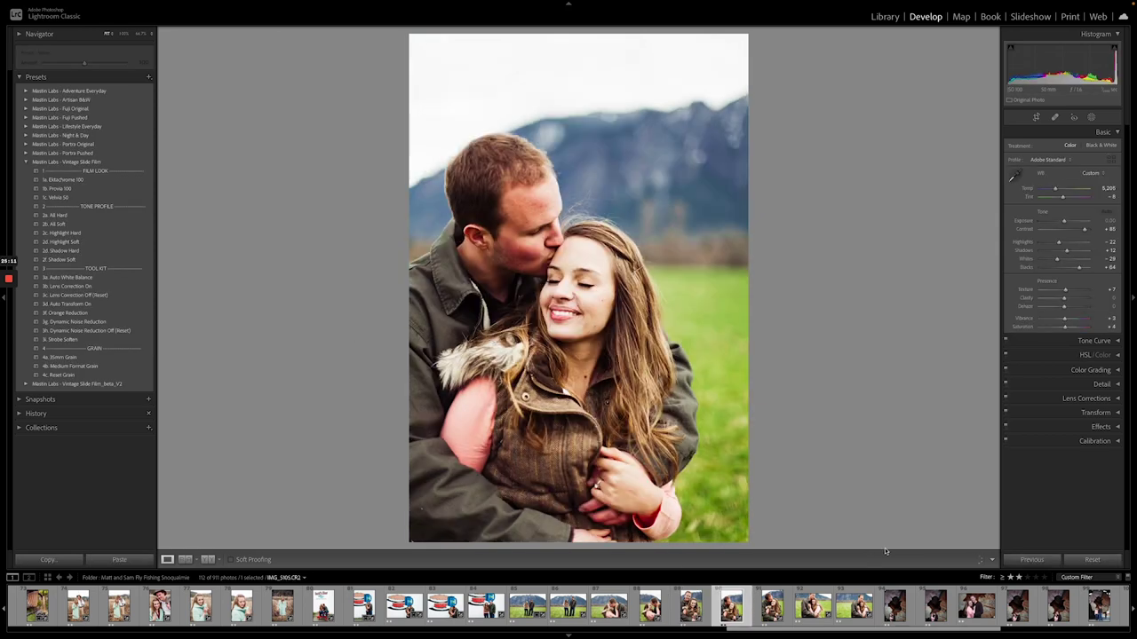
pyautogui.click(1030, 561)
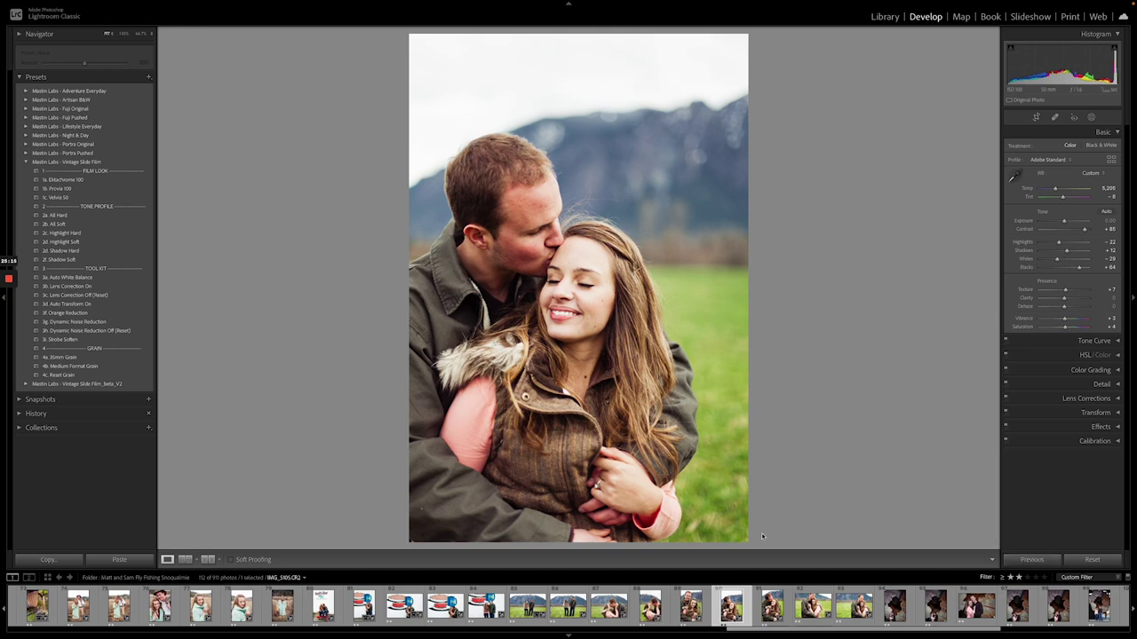
pyautogui.click(770, 606)
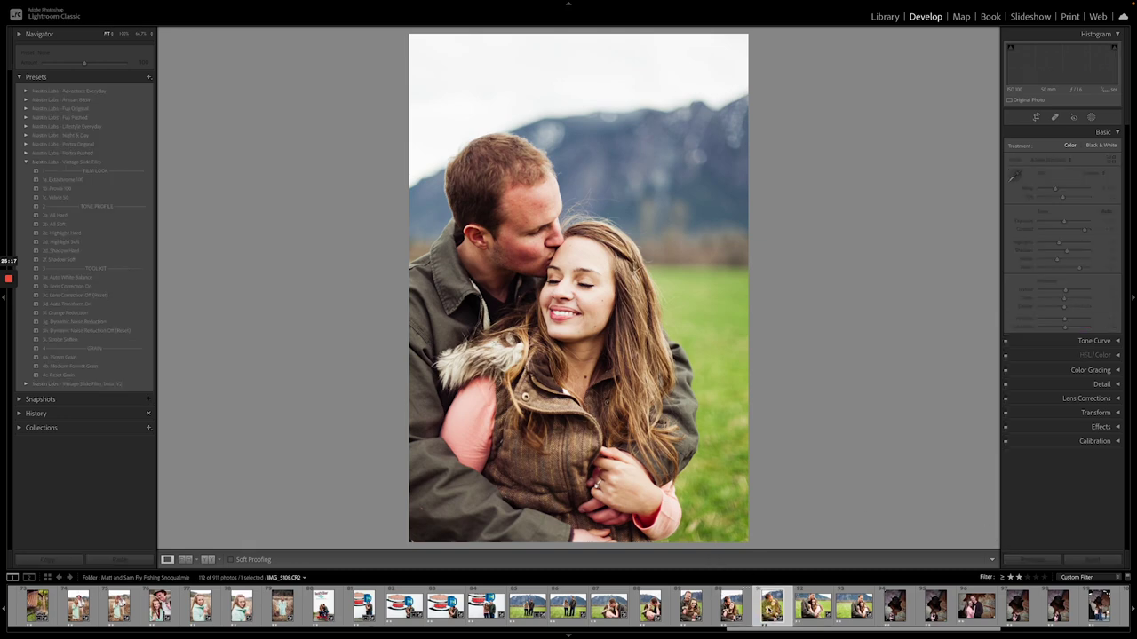
pyautogui.click(1026, 560)
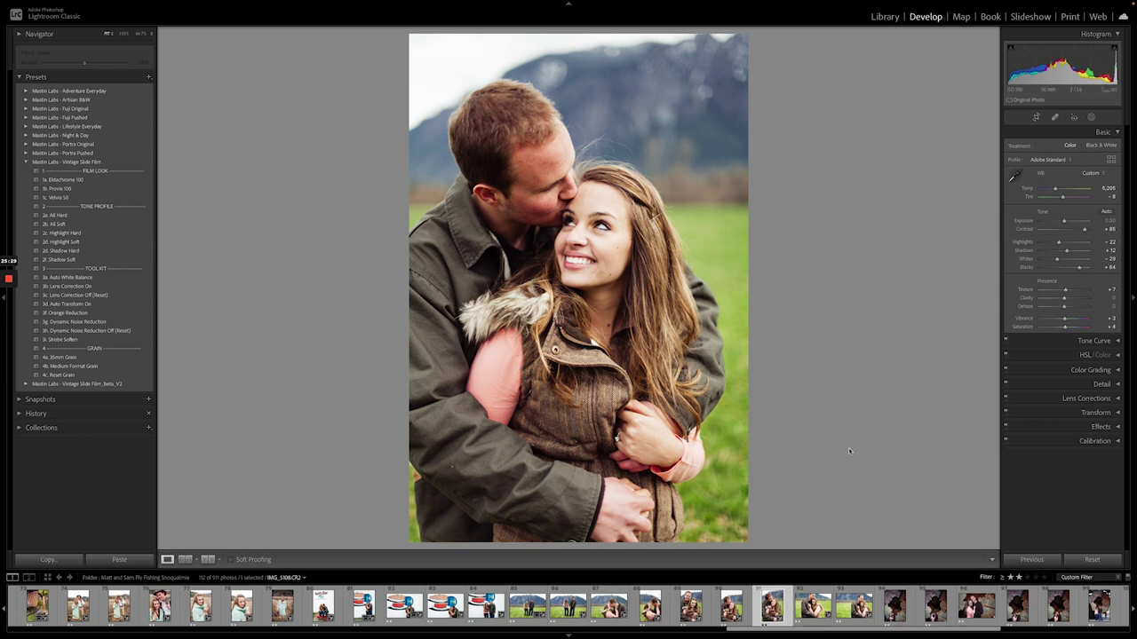
# Add 3i Strobe Soften to the landscape couple photo, comparing via undo/redo, then paste settings onto the next meadow shot.
pyautogui.click(814, 608)
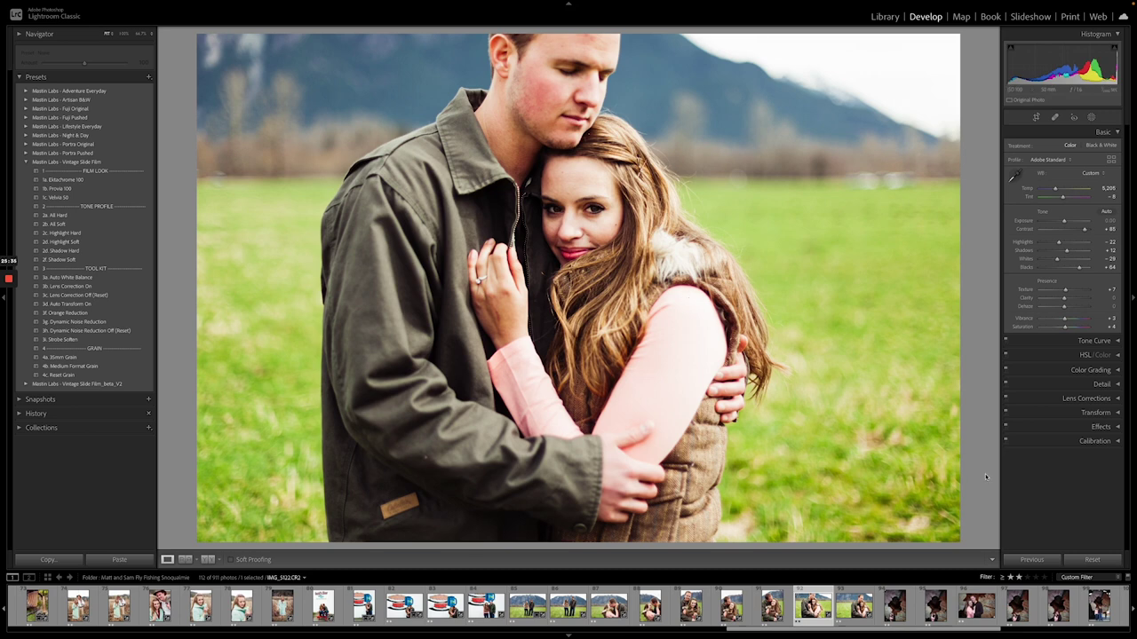
pyautogui.click(135, 341)
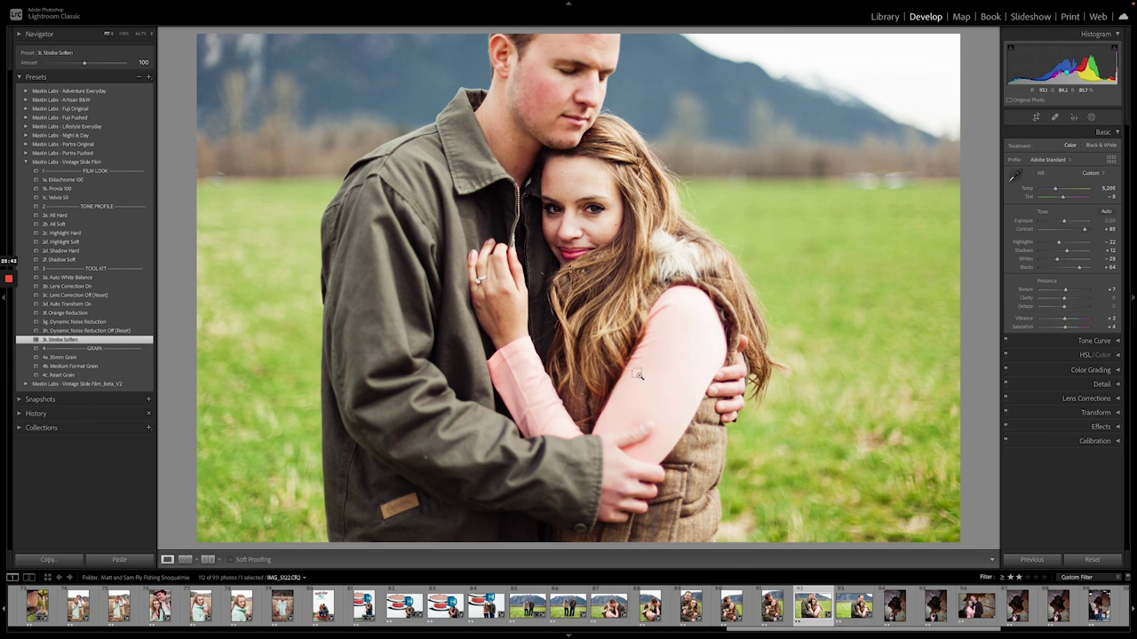
pyautogui.hotkey('ctrl', 'z')
pyautogui.hotkey('ctrl', 'shift', 'z')
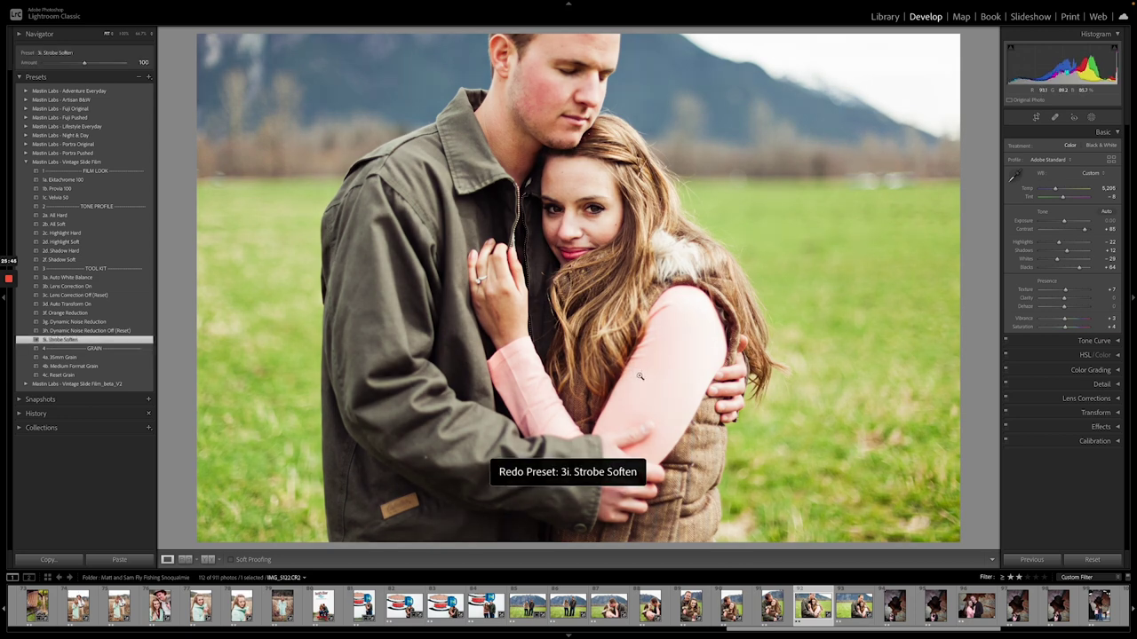
pyautogui.click(854, 607)
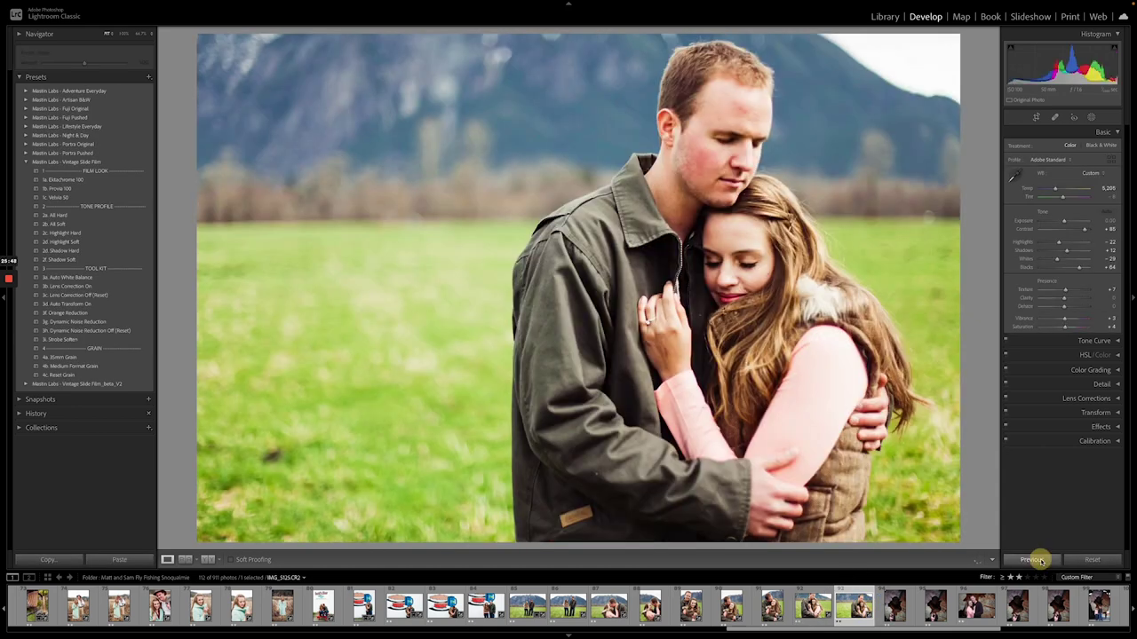
pyautogui.click(1033, 560)
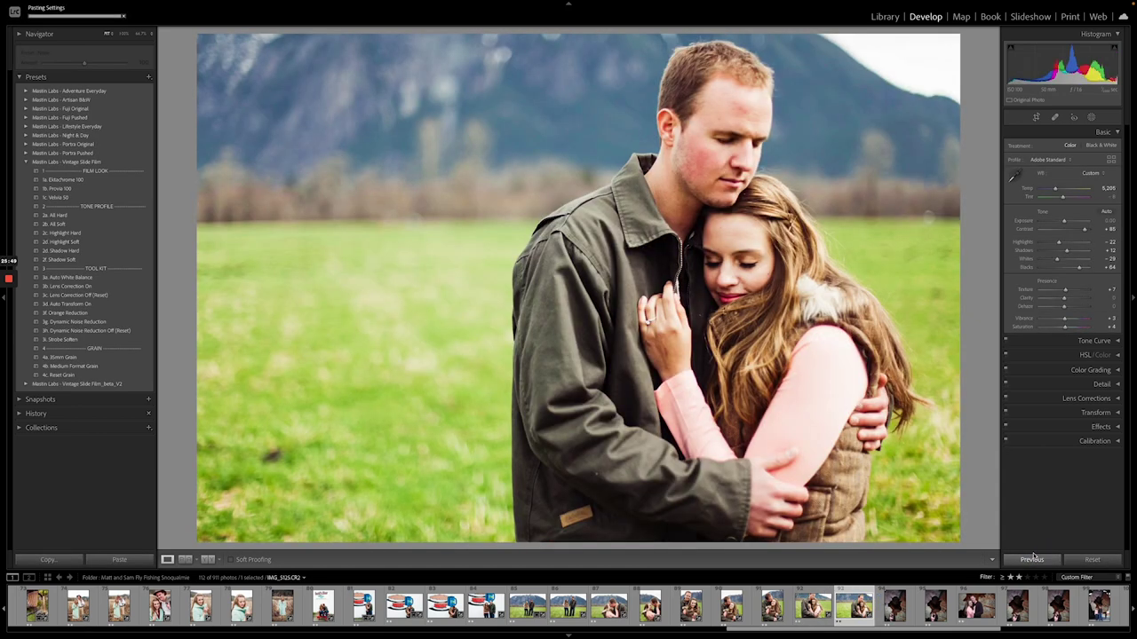
# Load the unedited graffiti-tree photo of the couple from the filmstrip.
pyautogui.click(895, 607)
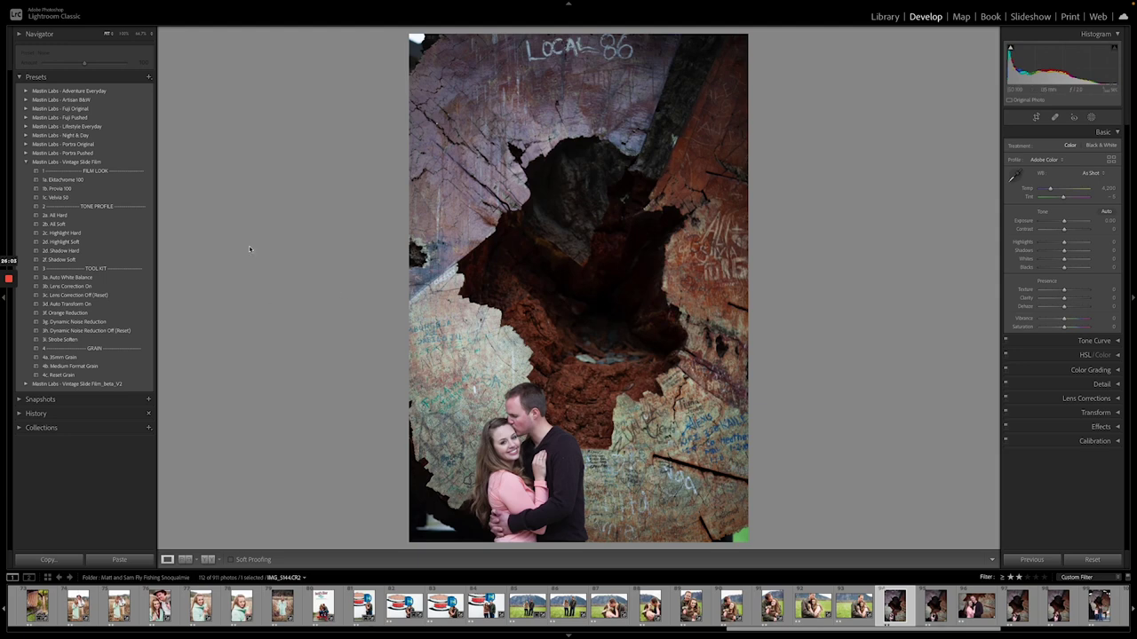
# Apply the 1b. Provia 100 look to the graffiti-tree photo, with Exposure +0.15 and Tint -16.
pyautogui.click(64, 179)
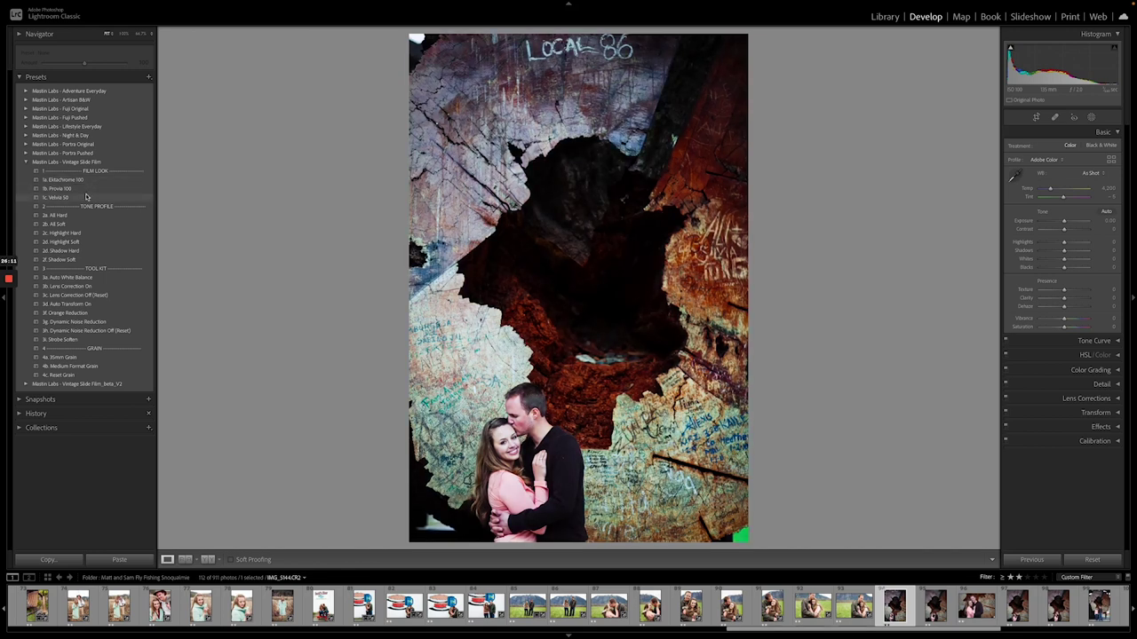
pyautogui.click(86, 189)
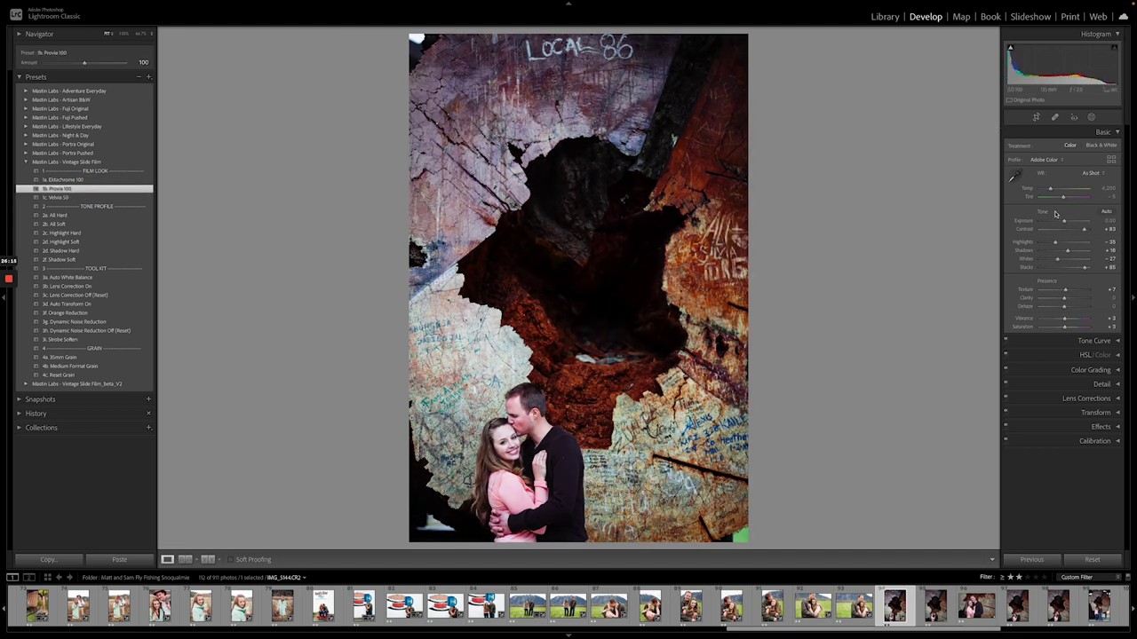
pyautogui.moveTo(1065, 223); pyautogui.dragTo(1054, 192)
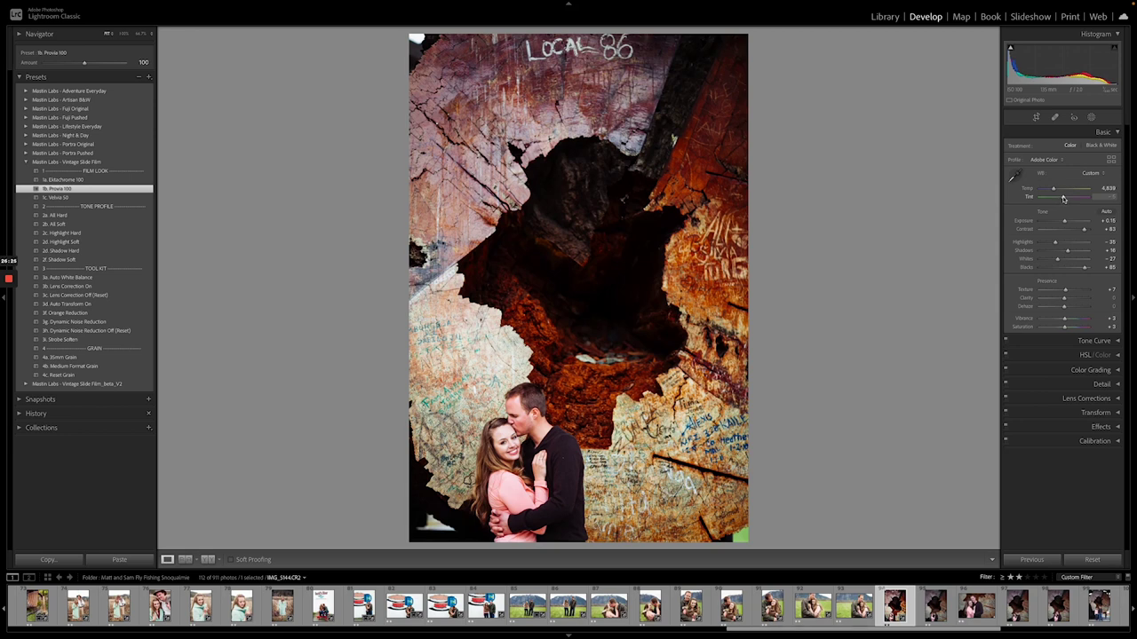
pyautogui.moveTo(1064, 199); pyautogui.dragTo(1061, 199)
pyautogui.hotkey('ctrl', 'z')
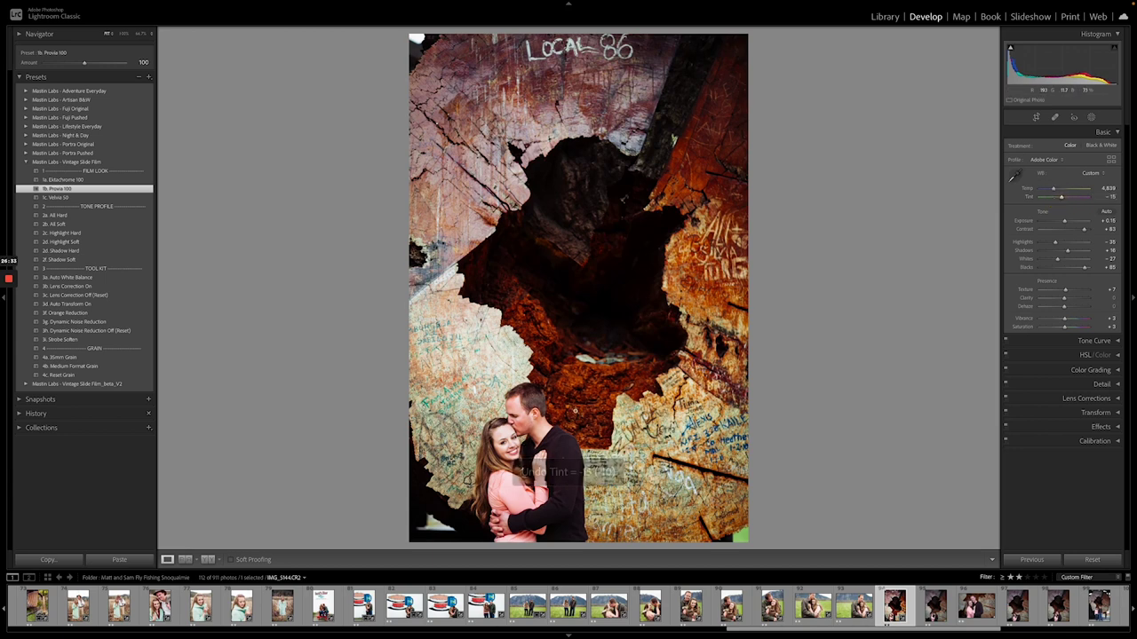
pyautogui.click(558, 450)
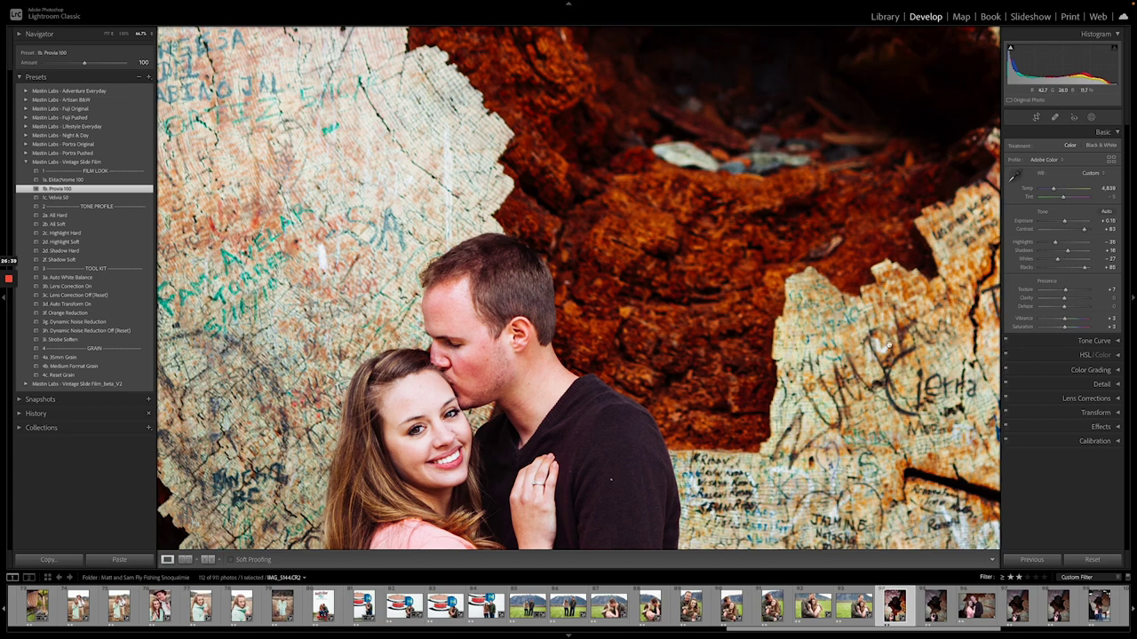
pyautogui.click(612, 386)
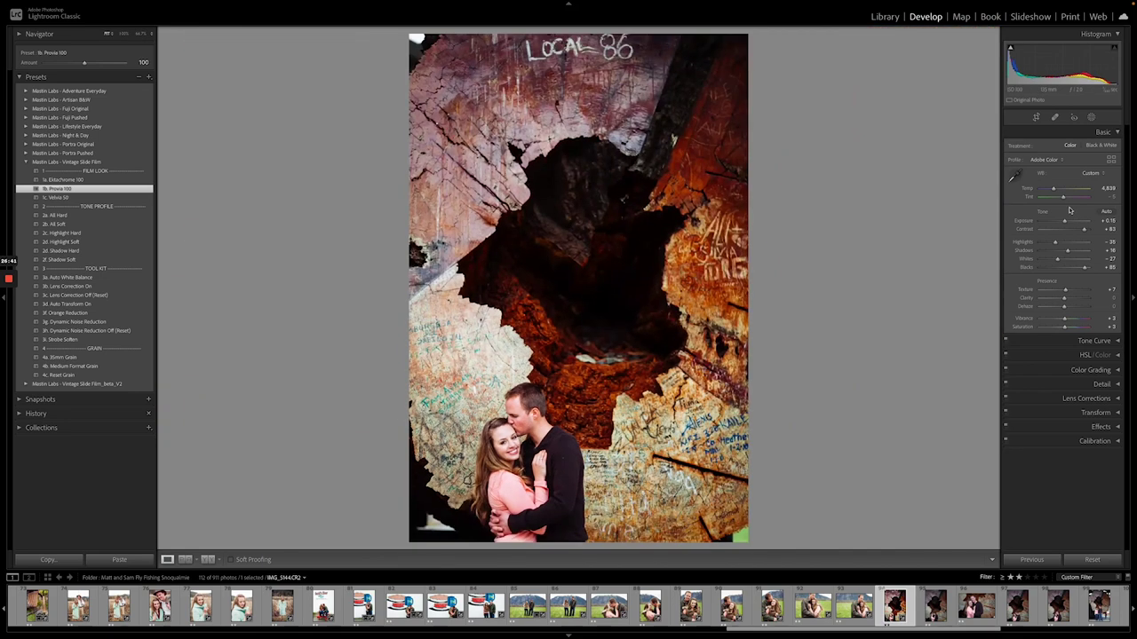
pyautogui.moveTo(1066, 199); pyautogui.dragTo(1063, 197)
# Pick the Spot Removal tool and glance at the next photo before returning to the graffiti-tree shot.
pyautogui.click(1056, 118)
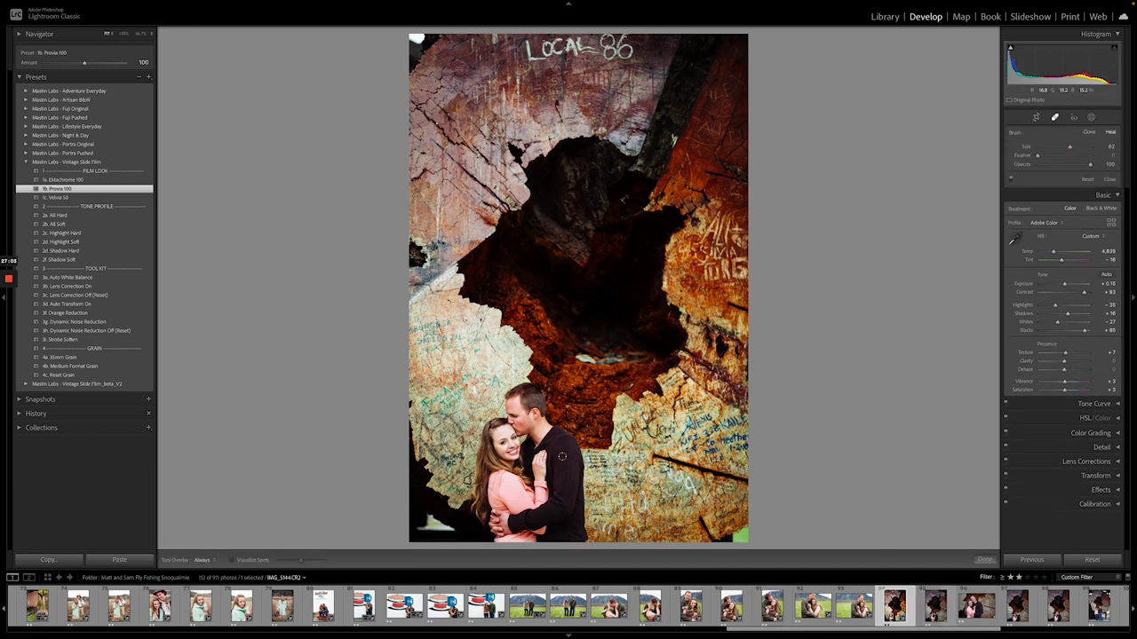
pyautogui.scroll(3, 562, 459)
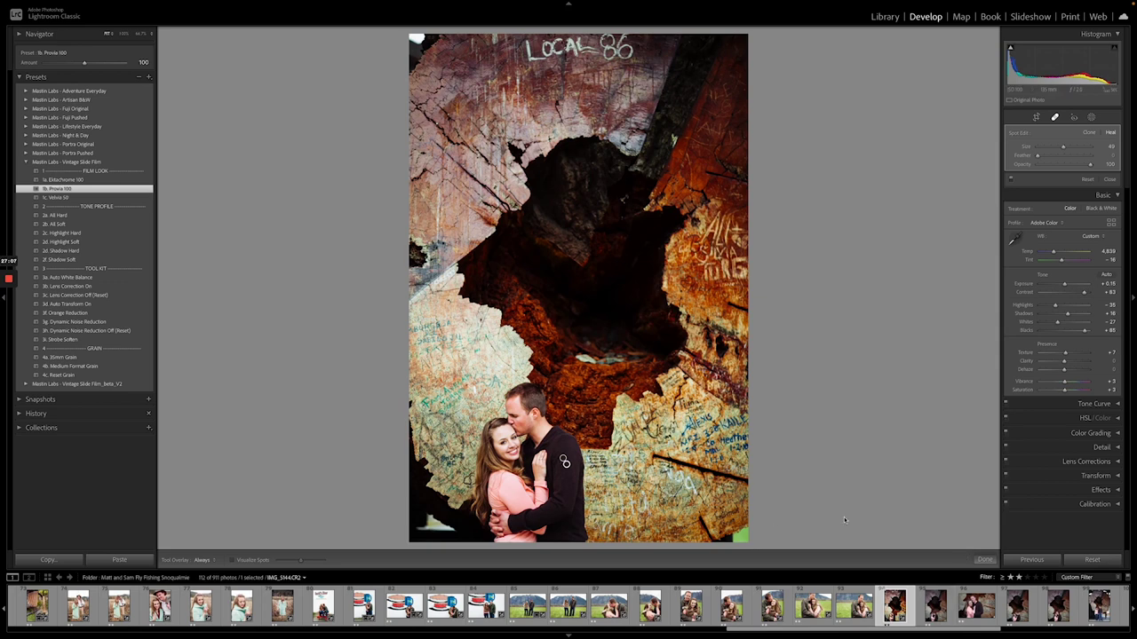
pyautogui.click(935, 607)
pyautogui.click(894, 607)
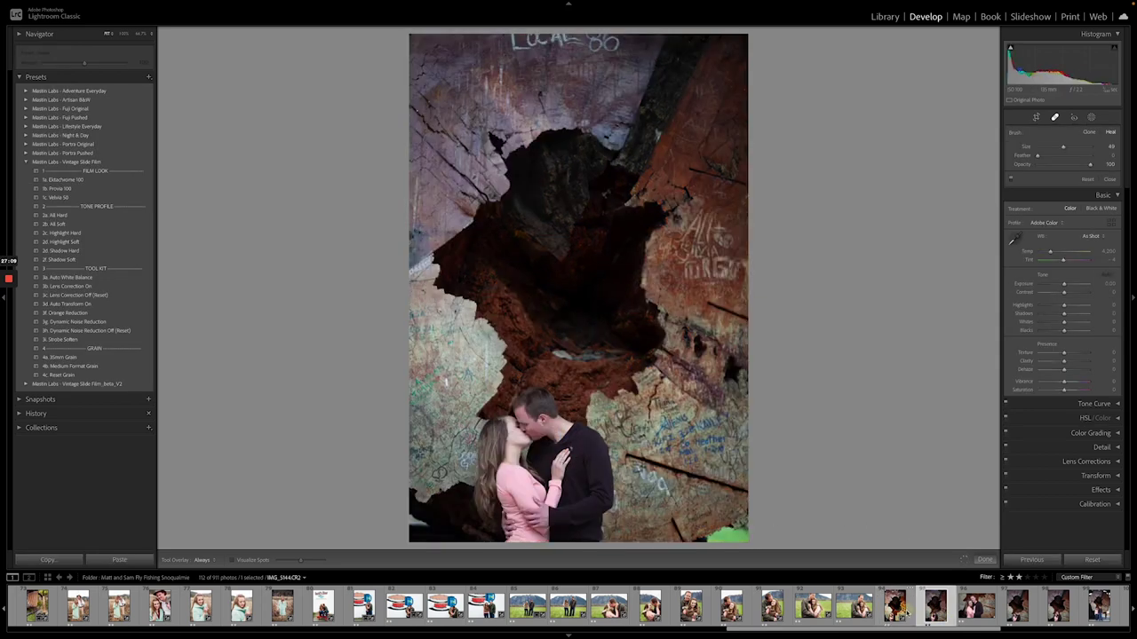
# Switch to the Library module's Grid view of the whole shoot.
pyautogui.click(885, 17)
pyautogui.press('g')
pyautogui.scroll(-5, 545, 366)
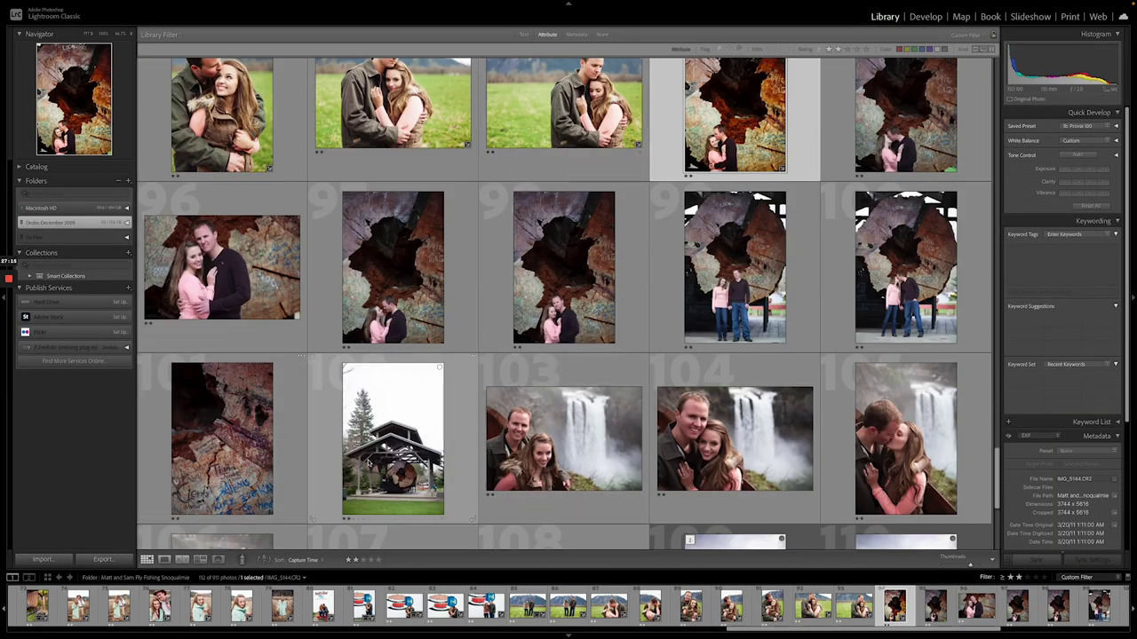
# Select photos 94–102 and synchronize the graffiti-tree photo's settings onto them.
pyautogui.keyDown('shift'); pyautogui.click(408, 464); pyautogui.keyUp('shift')
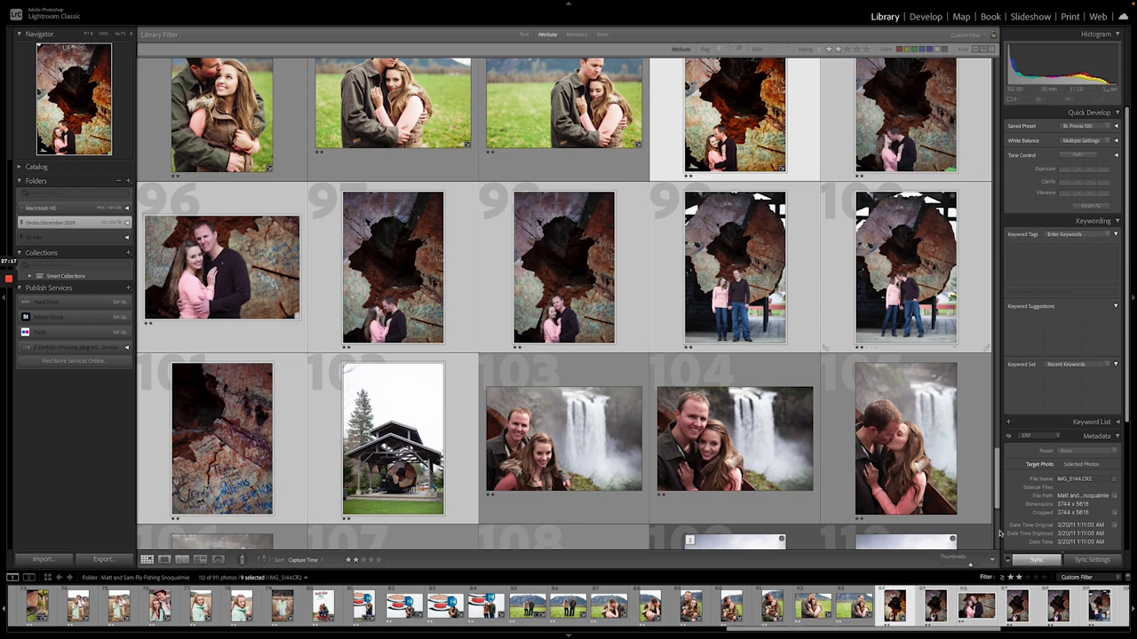
pyautogui.click(1091, 559)
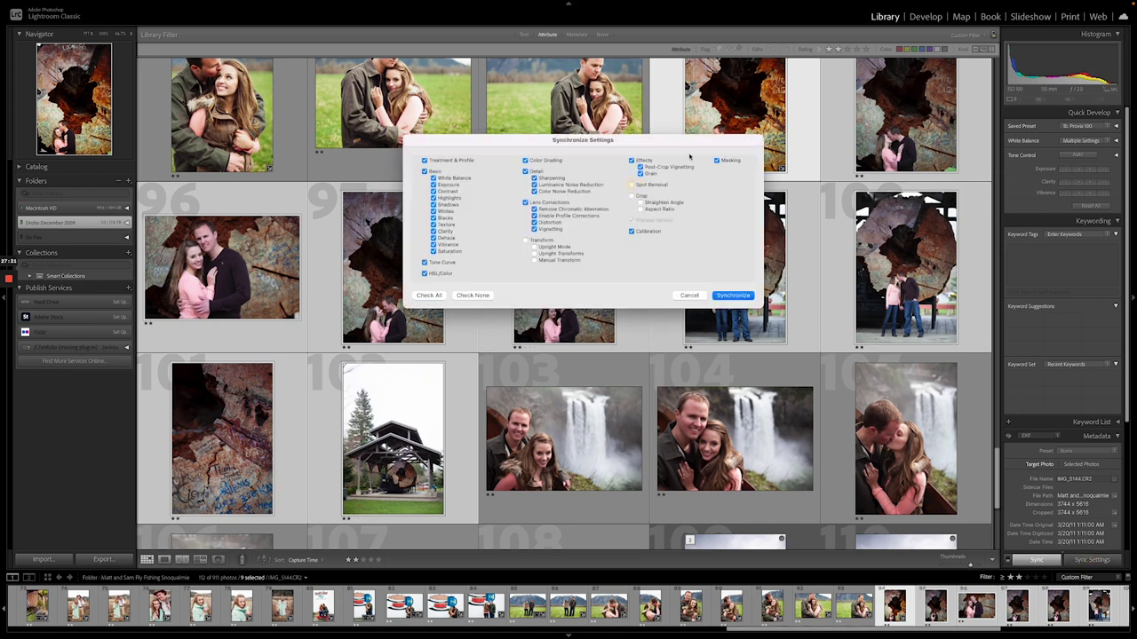
pyautogui.click(732, 296)
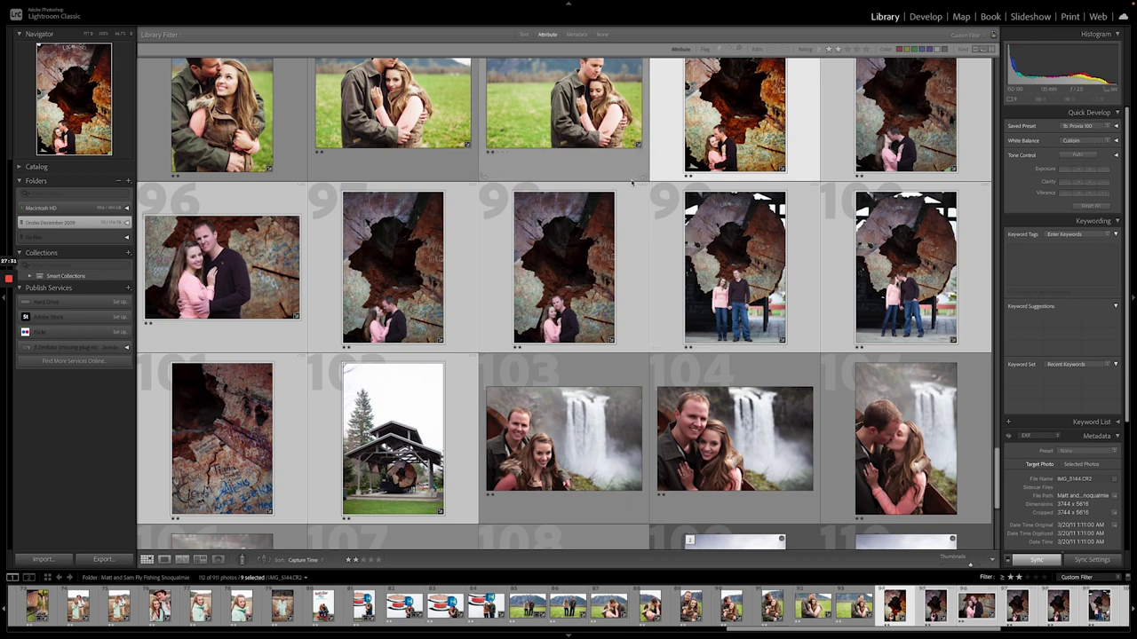
# View the edited graffiti-tree photo in Loupe and step through the next two photos.
pyautogui.click(729, 155)
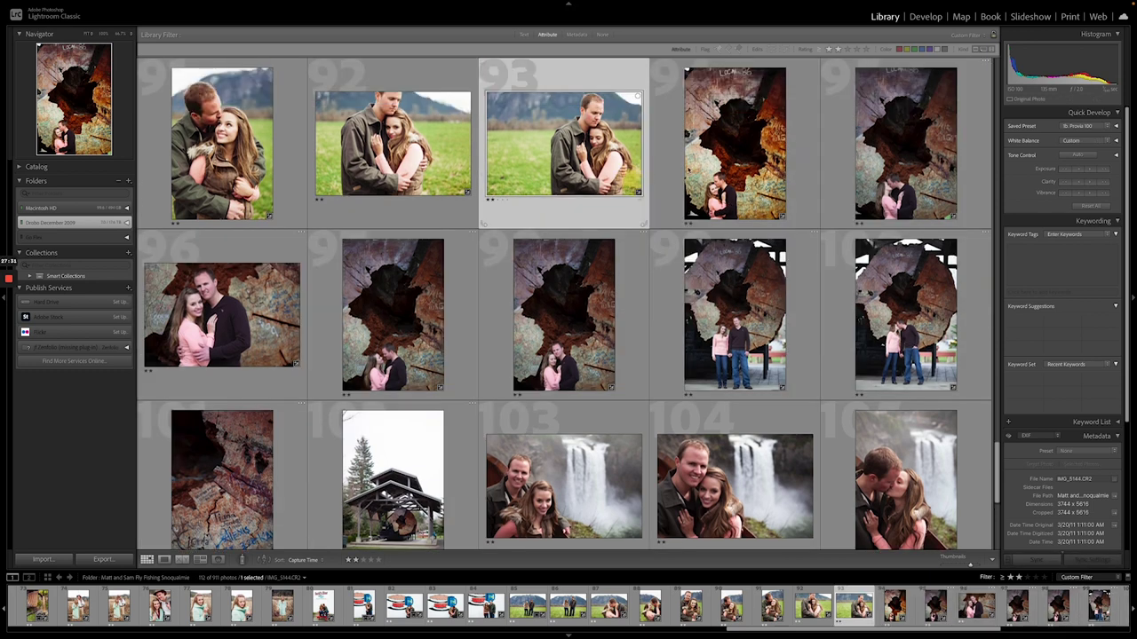
pyautogui.doubleClick(731, 170)
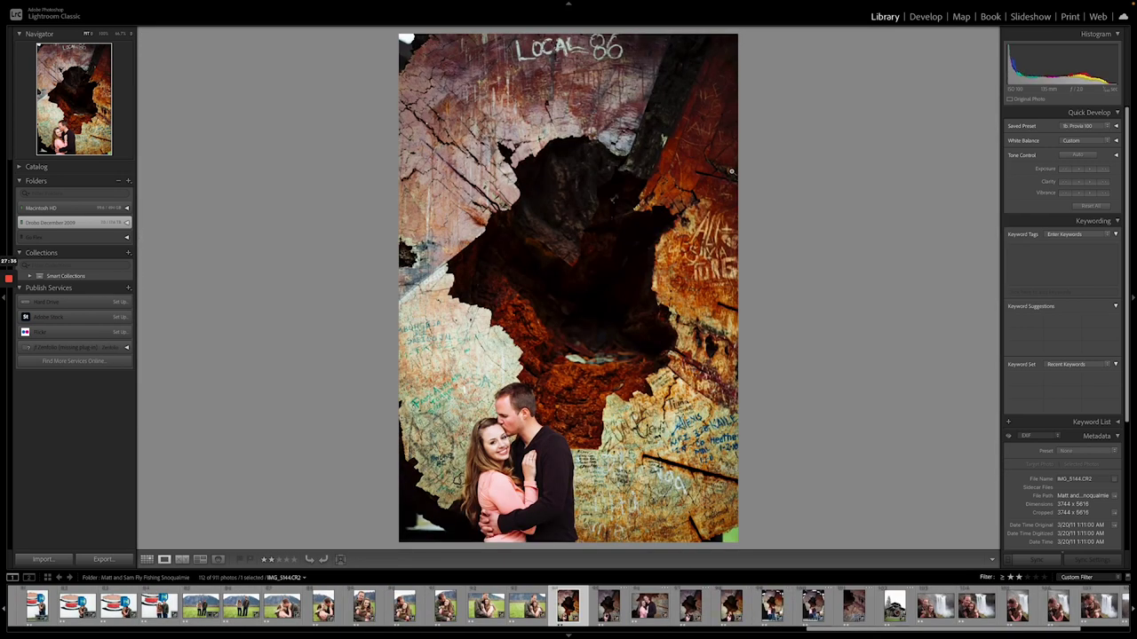
pyautogui.press('Right')
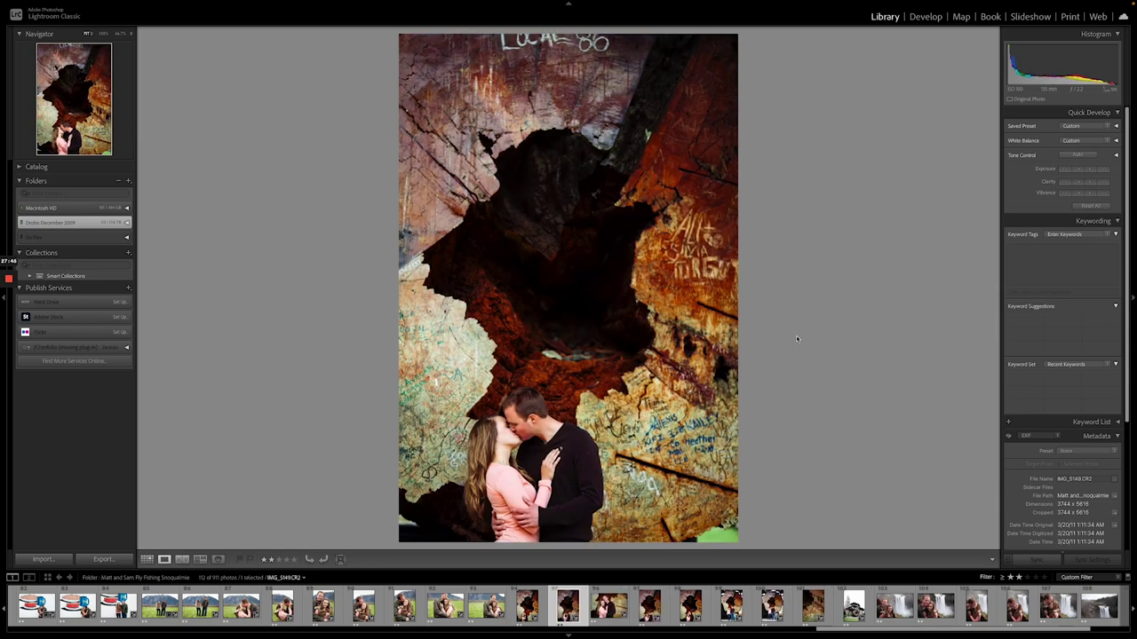
pyautogui.press('Right')
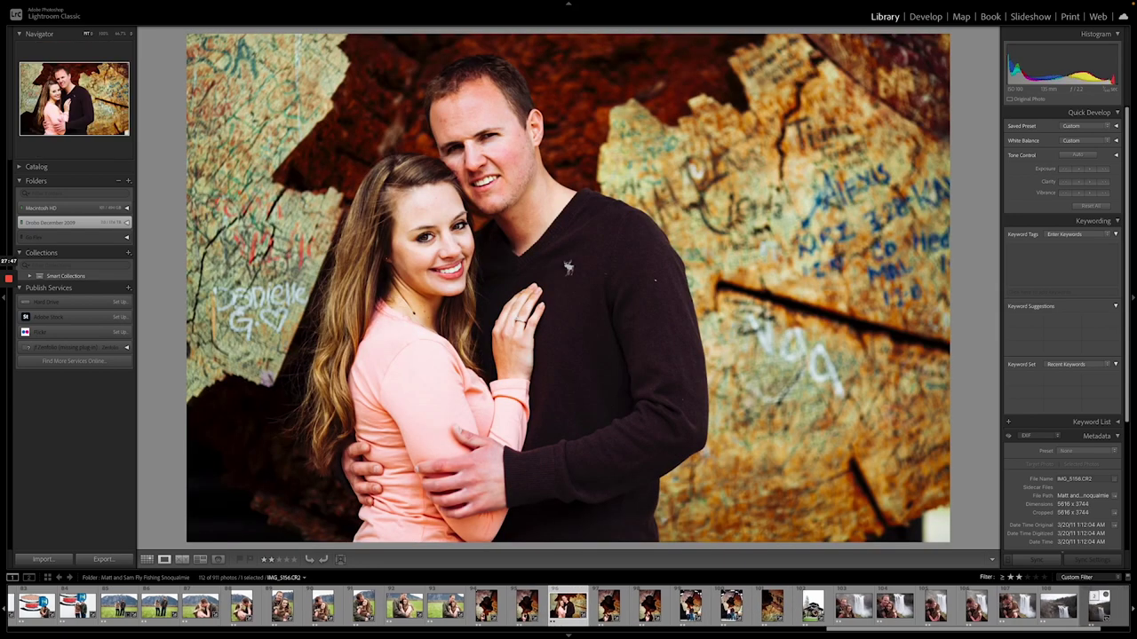
# Back in Develop, heal several small blemishes on the man's dark sweater in this portrait.
pyautogui.click(926, 17)
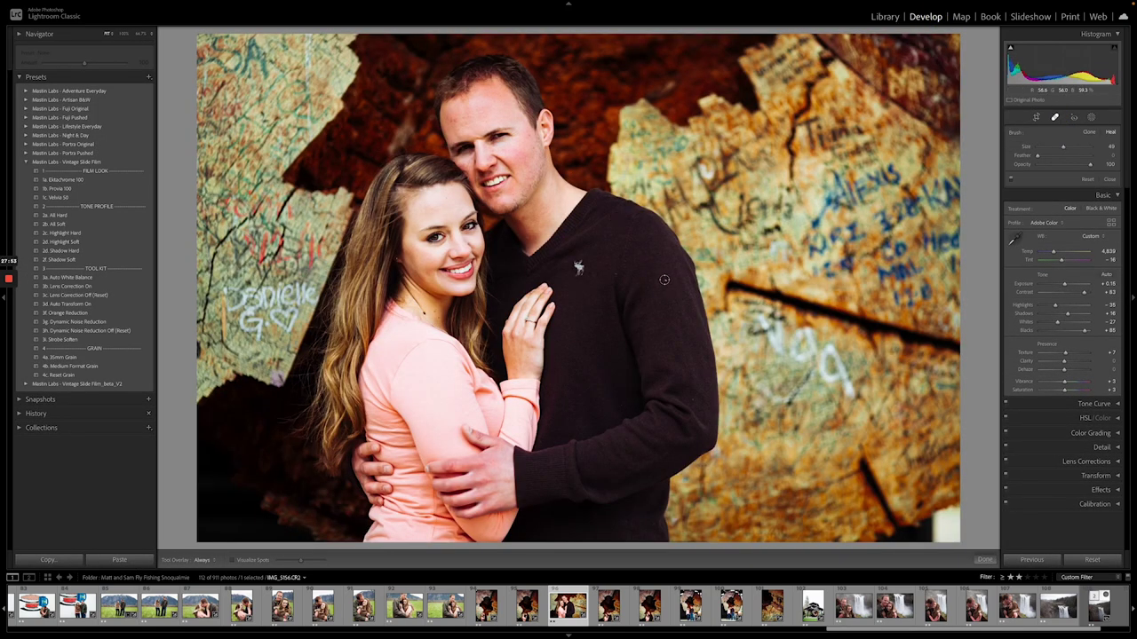
pyautogui.click(664, 280)
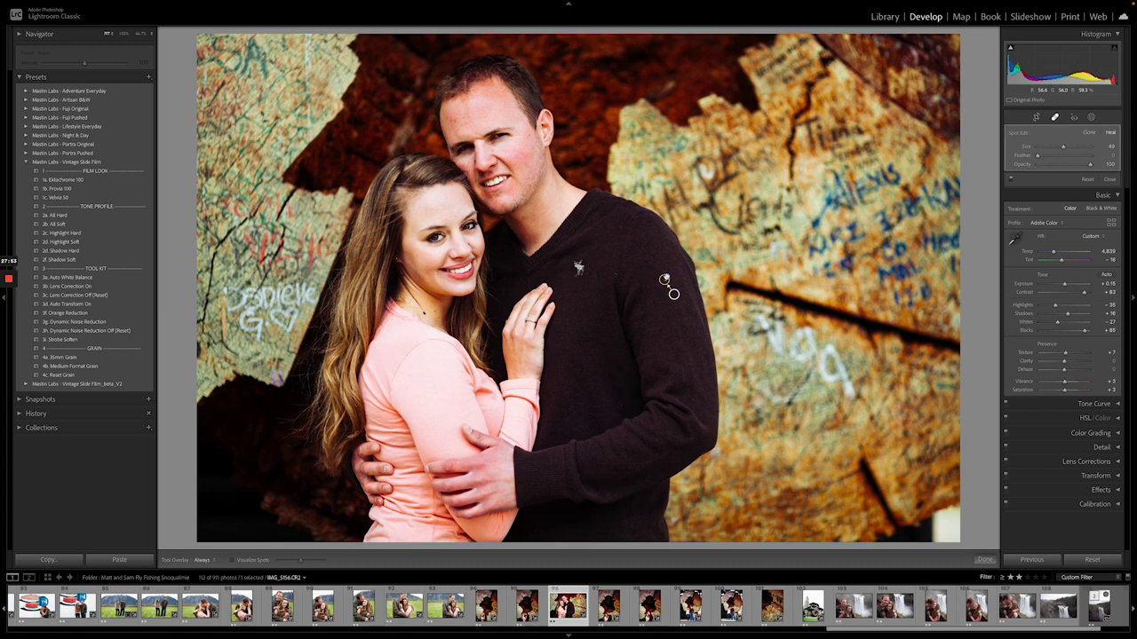
pyautogui.click(621, 405)
pyautogui.click(693, 401)
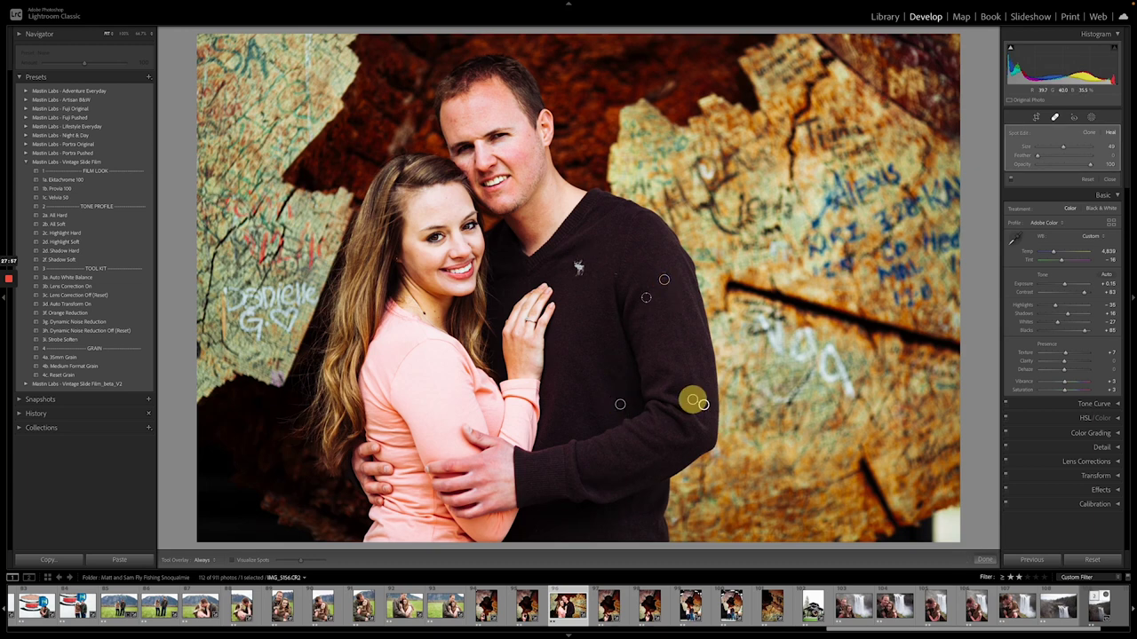
pyautogui.click(615, 273)
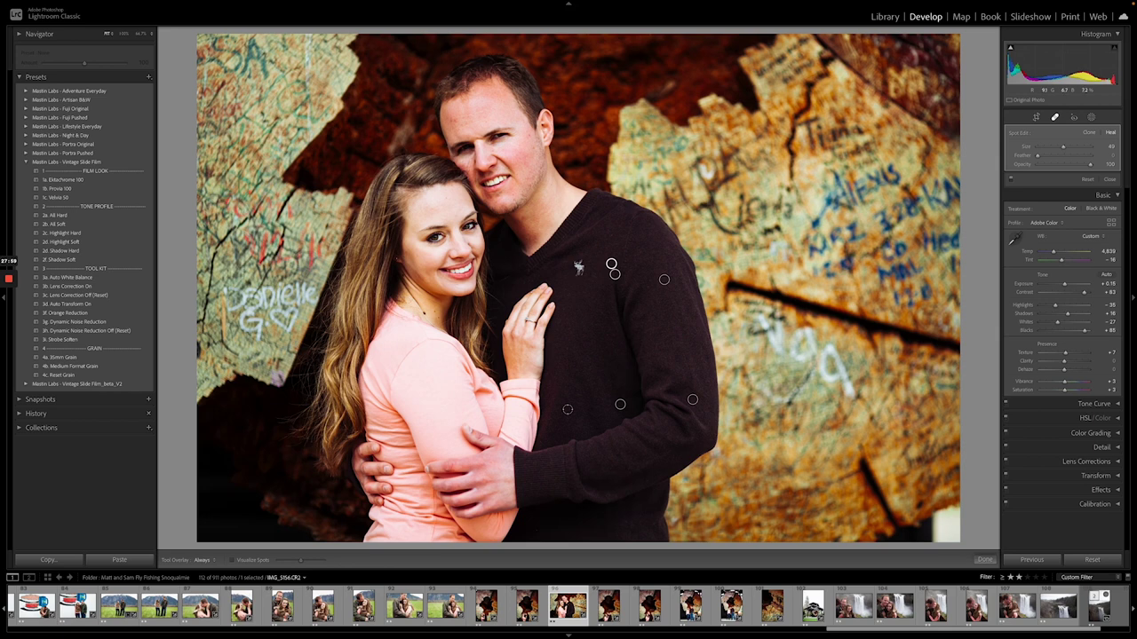
# Heal a spot on the man's shirt in the neighbouring hollow-tree couple photos.
pyautogui.click(608, 605)
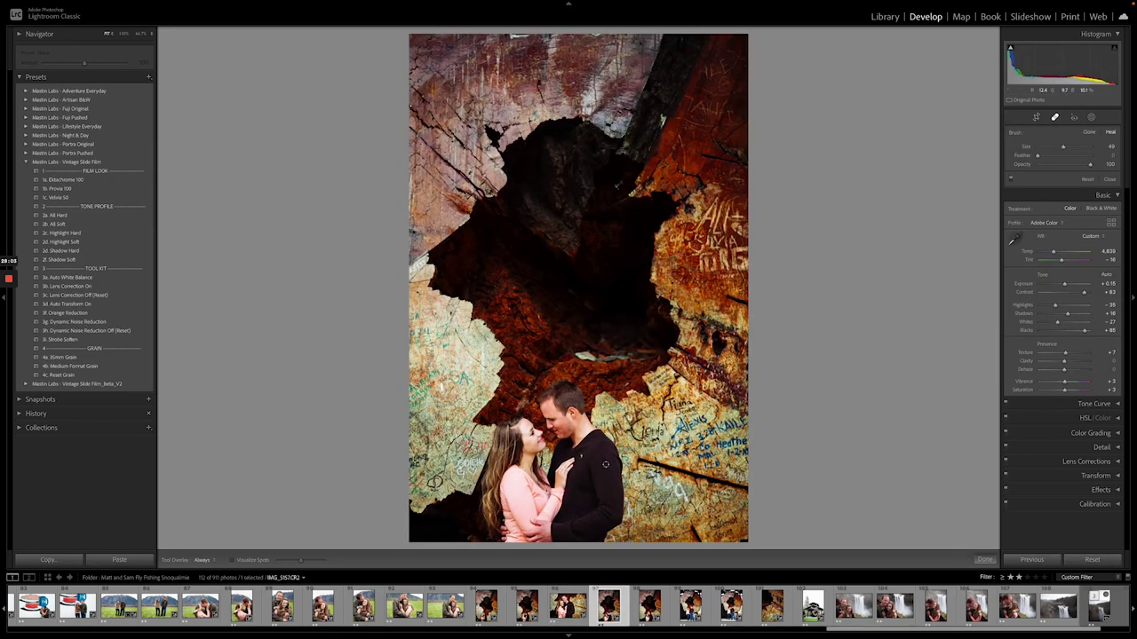
pyautogui.press('Right')
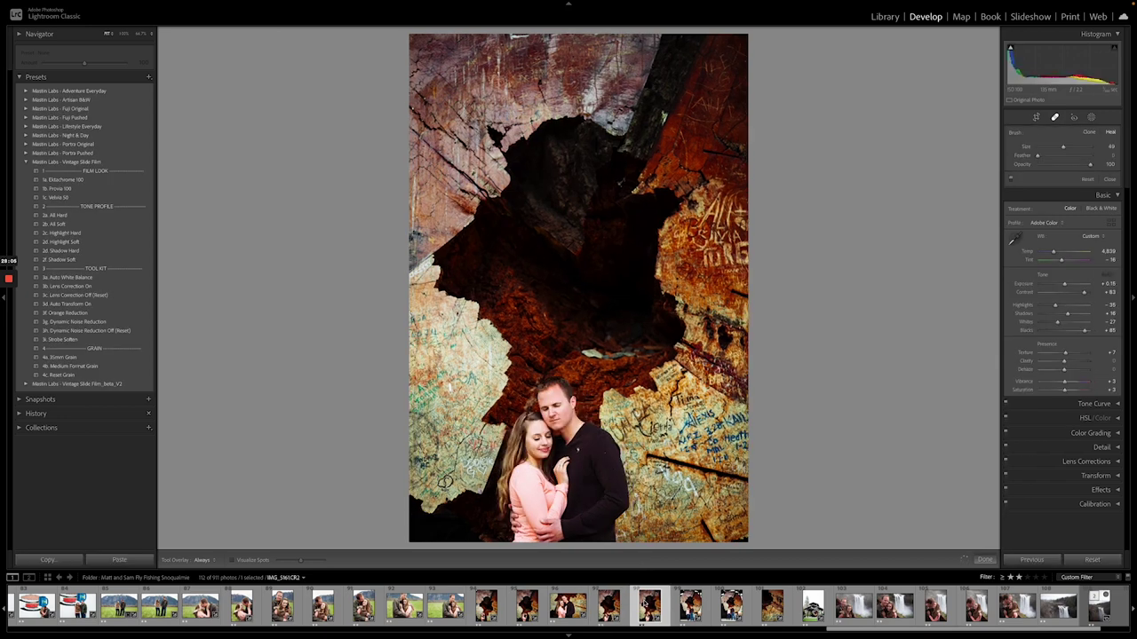
pyautogui.click(578, 451)
pyautogui.click(609, 606)
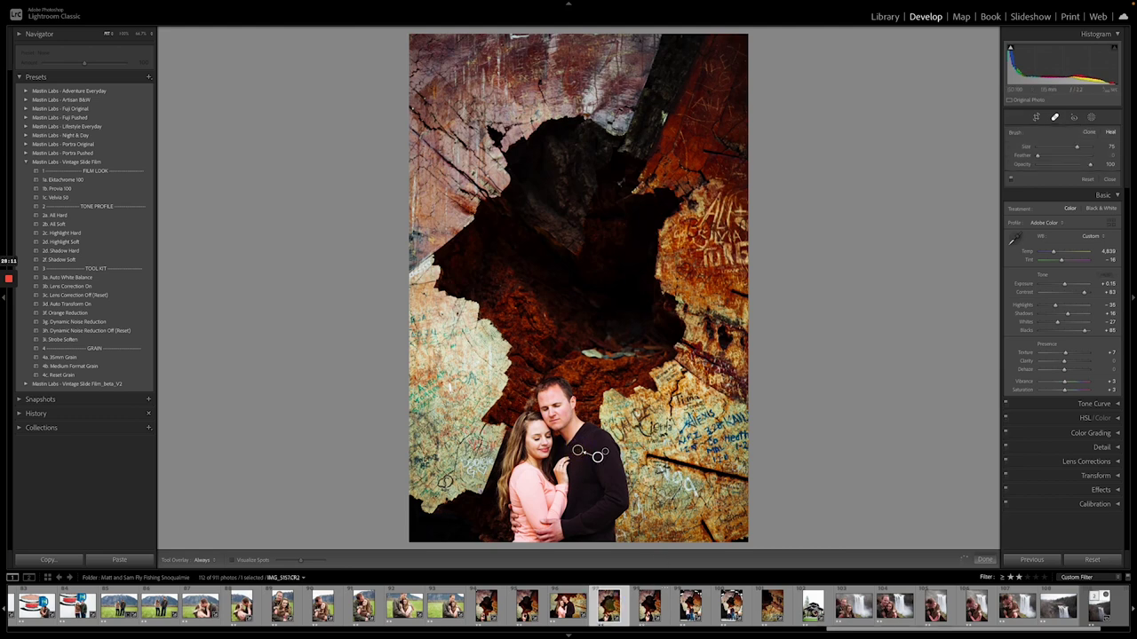
pyautogui.click(580, 455)
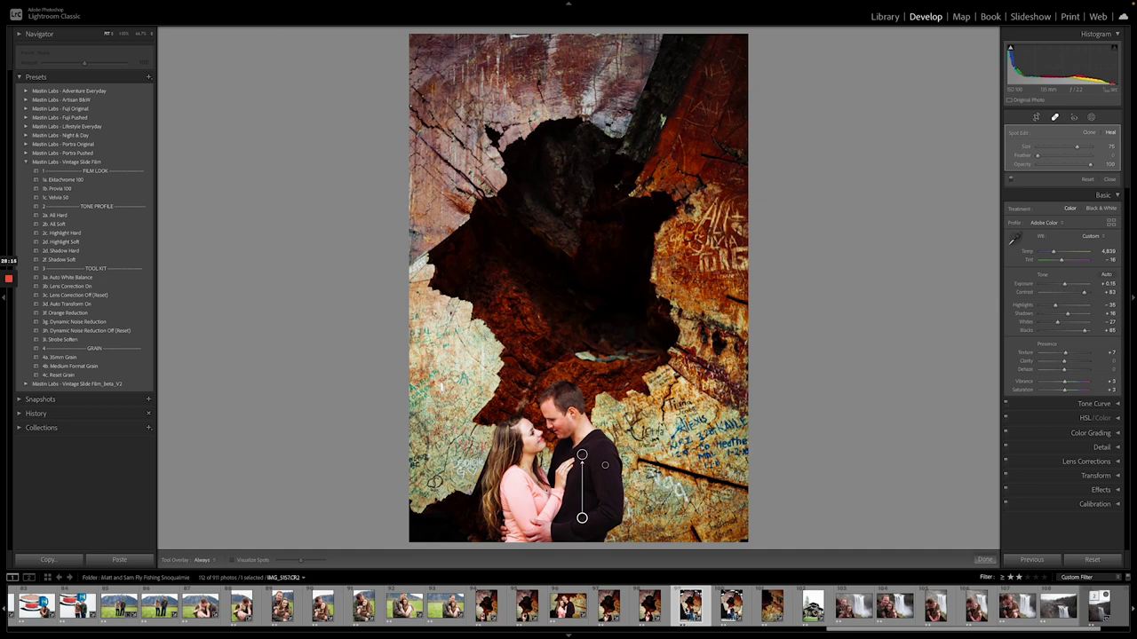
# Advance through the following photos and bring up the pavilion shot.
pyautogui.hotkey('ctrl', 'Right')
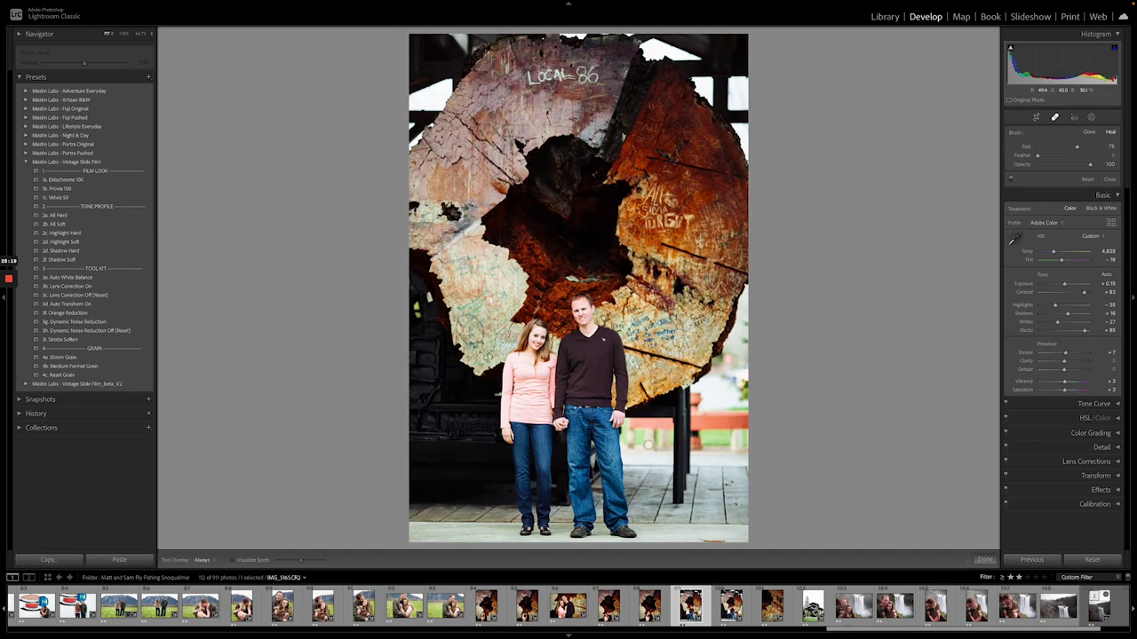
pyautogui.hotkey('ctrl', 'Right')
pyautogui.hotkey('ctrl', 'Right')
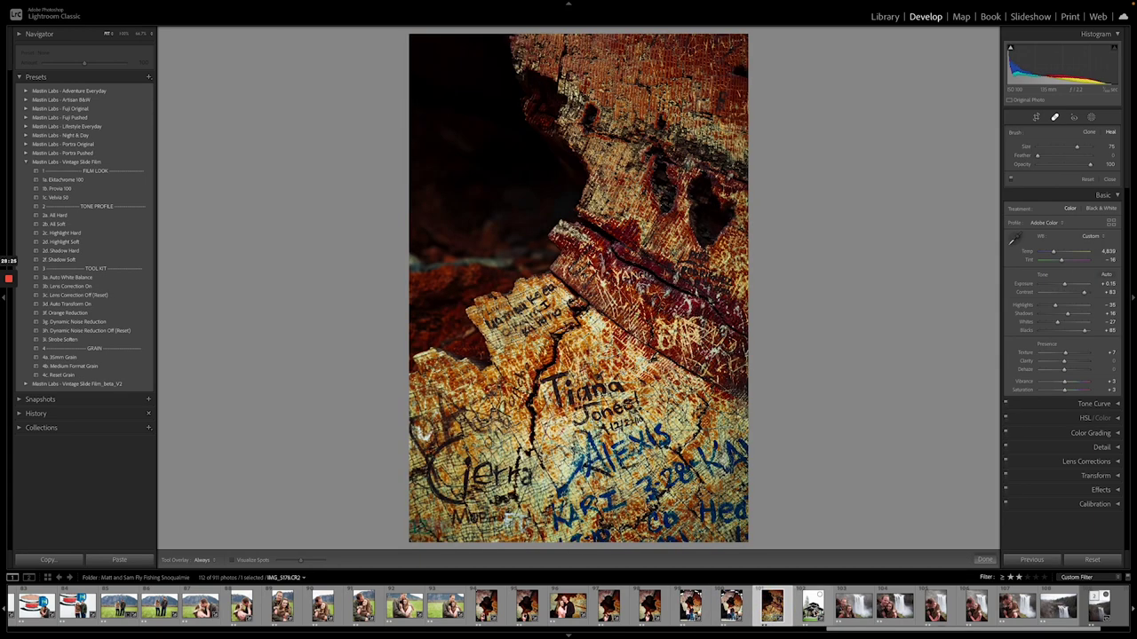
pyautogui.click(812, 611)
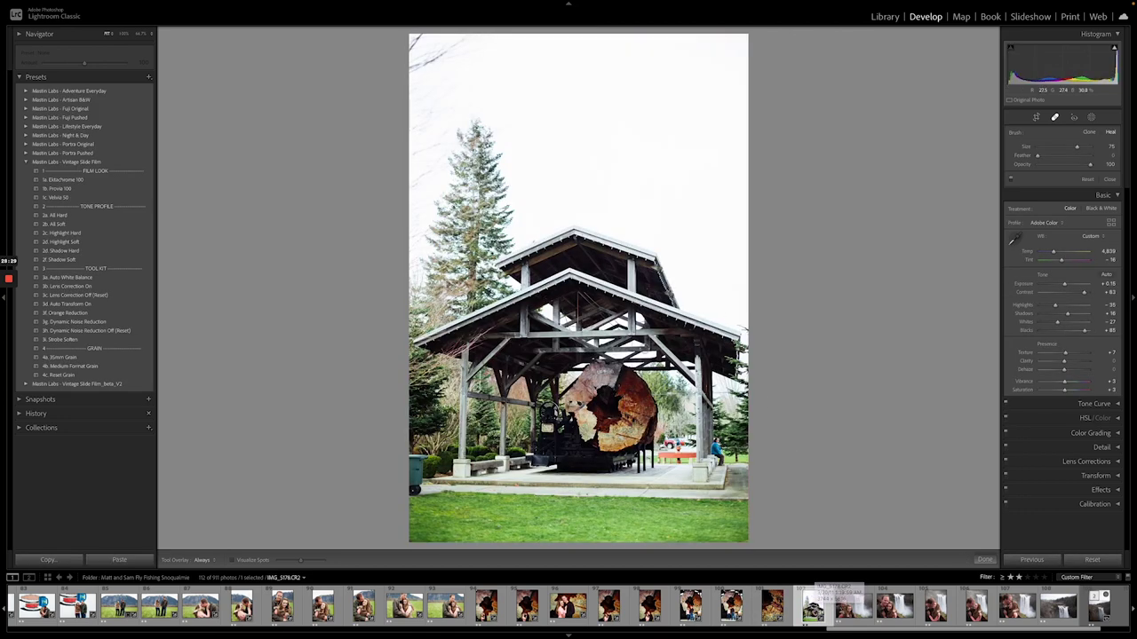
# Crop the pavilion photo to a 4 x 5 / 8 x 10 frame, trimming sky and foreground grass.
pyautogui.click(1037, 118)
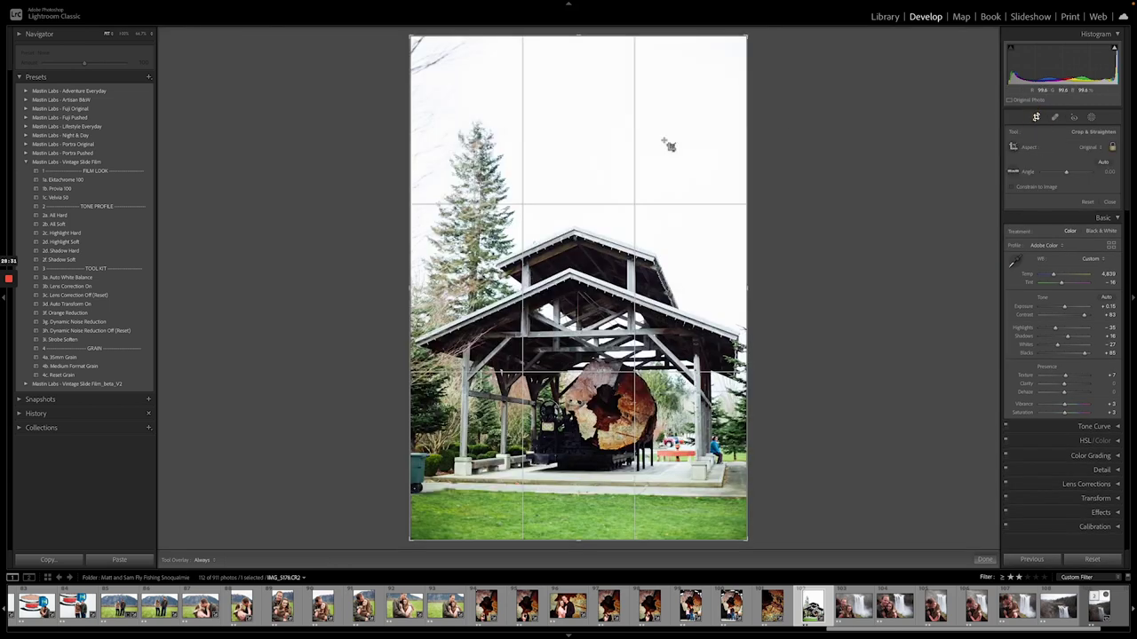
pyautogui.click(576, 36)
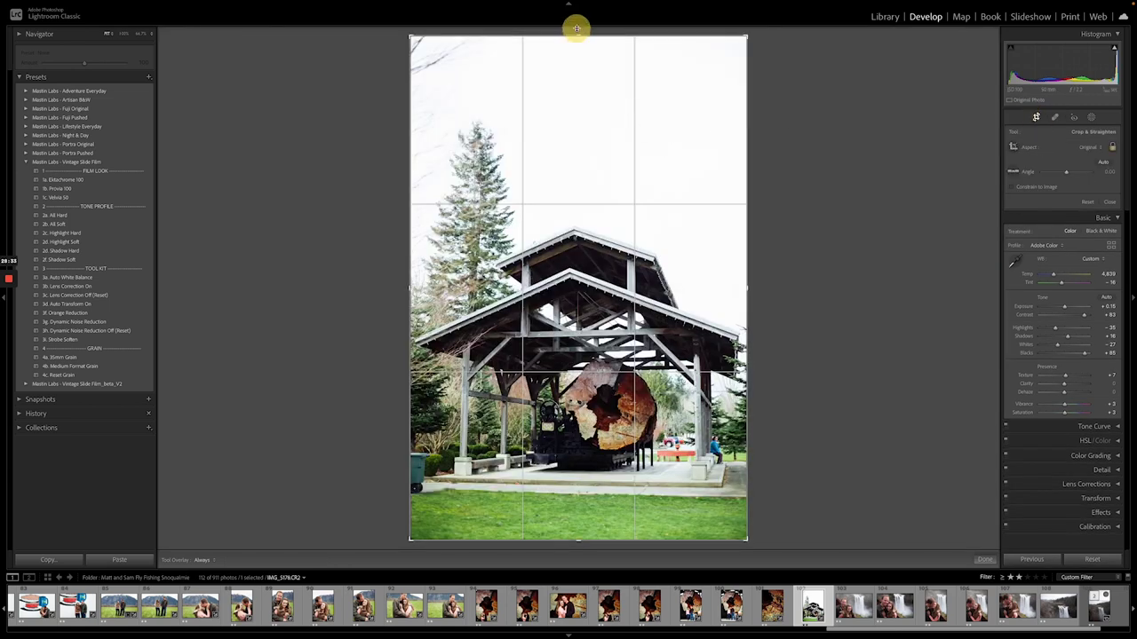
pyautogui.click(1043, 149)
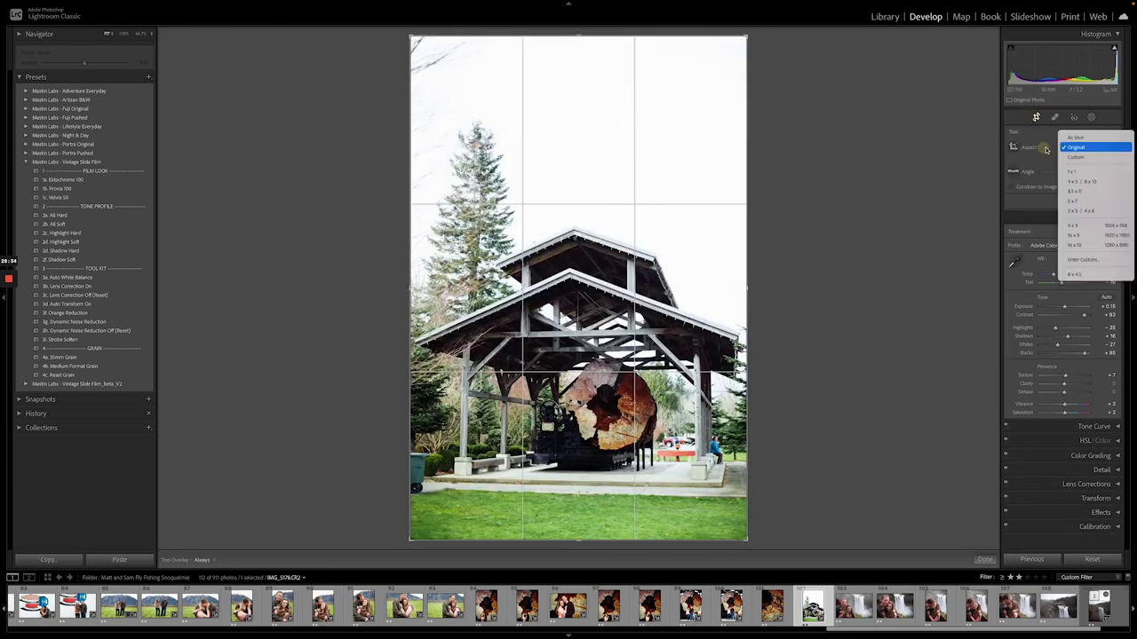
pyautogui.click(1086, 182)
pyautogui.moveTo(609, 233); pyautogui.dragTo(606, 226)
pyautogui.click(414, 84)
pyautogui.moveTo(414, 85); pyautogui.dragTo(418, 89)
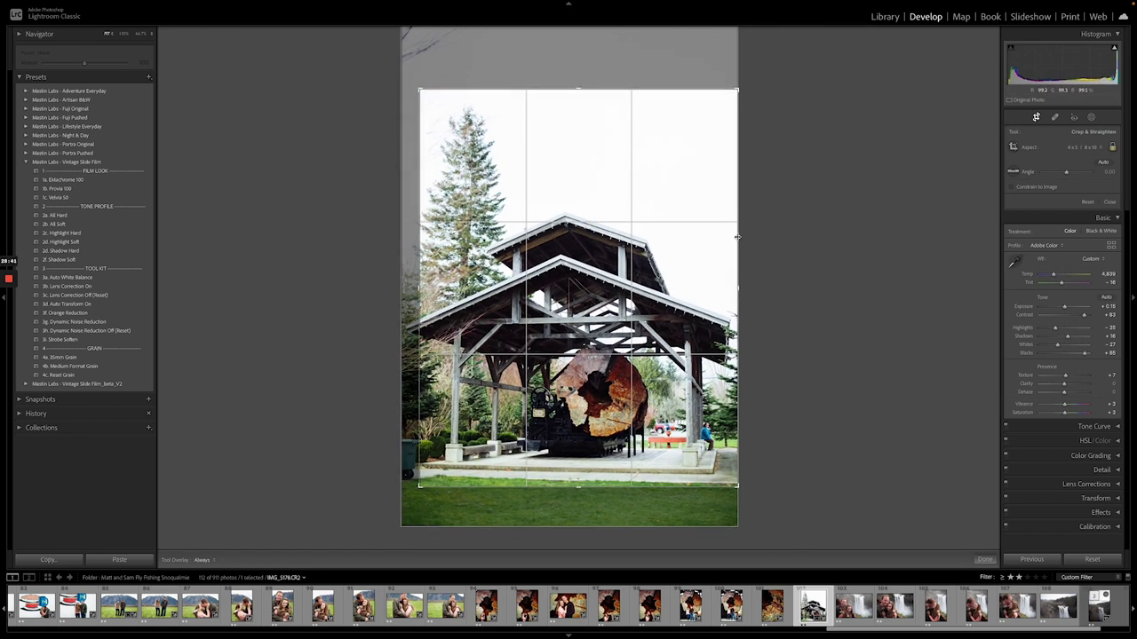
pyautogui.moveTo(736, 237); pyautogui.dragTo(734, 236)
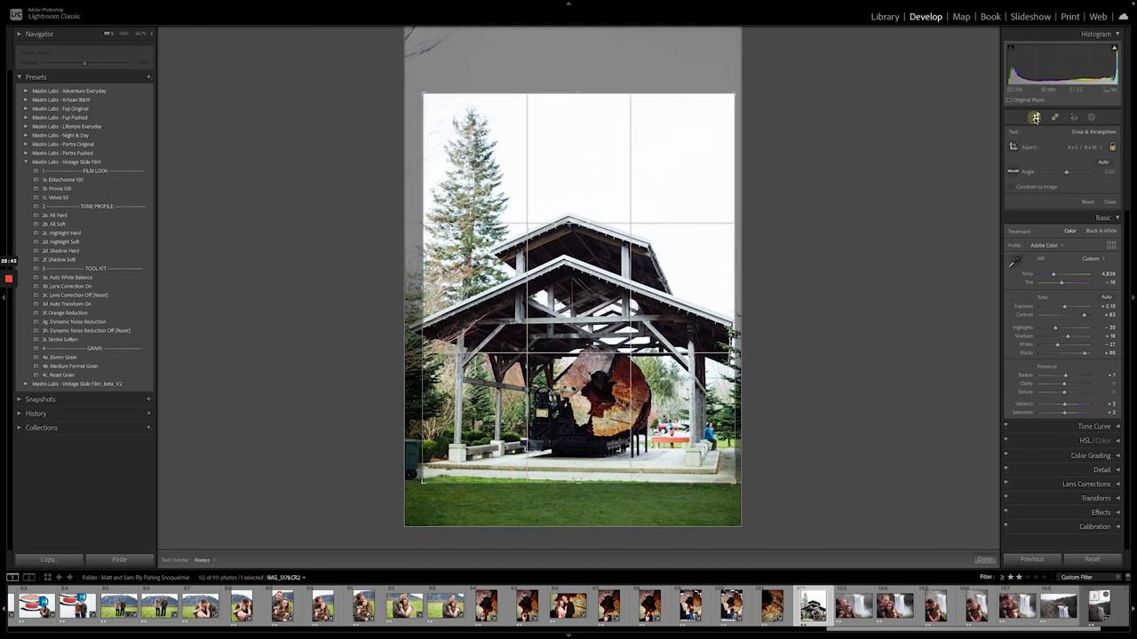
pyautogui.click(1035, 118)
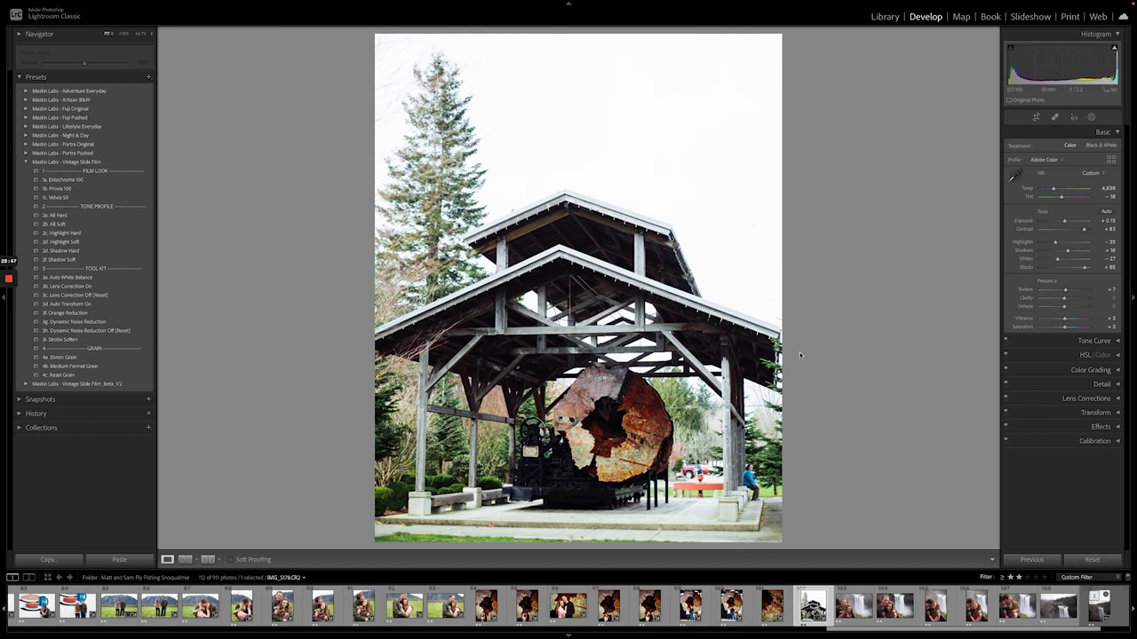
# Heal out the person near the bench at the gazebo's right with a size-79 Heal brush.
pyautogui.click(1092, 118)
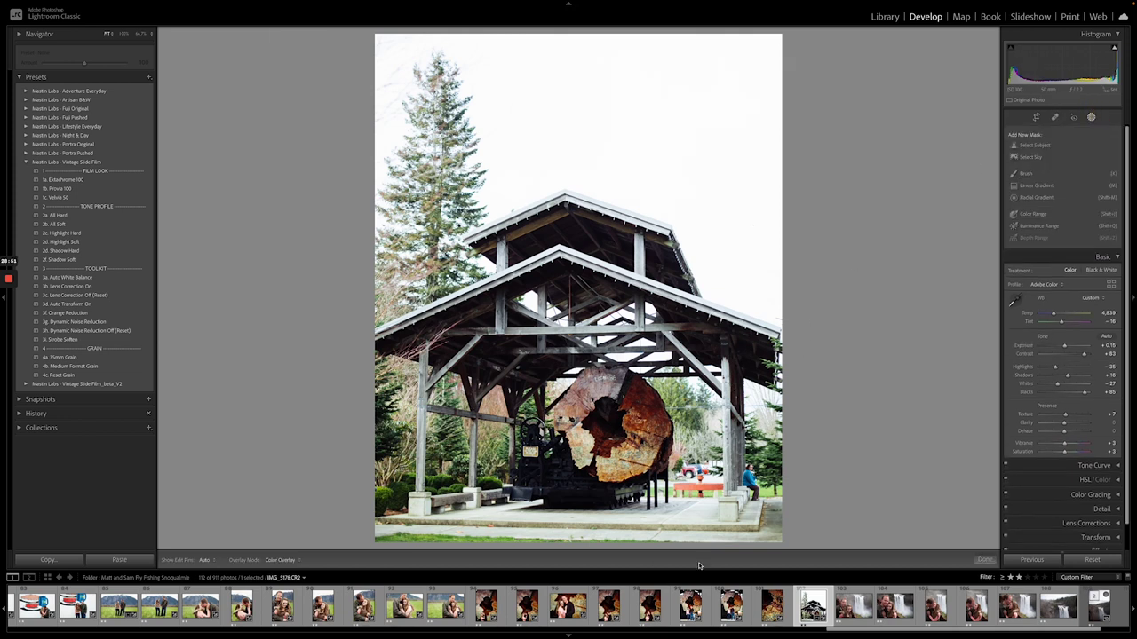
pyautogui.click(1054, 117)
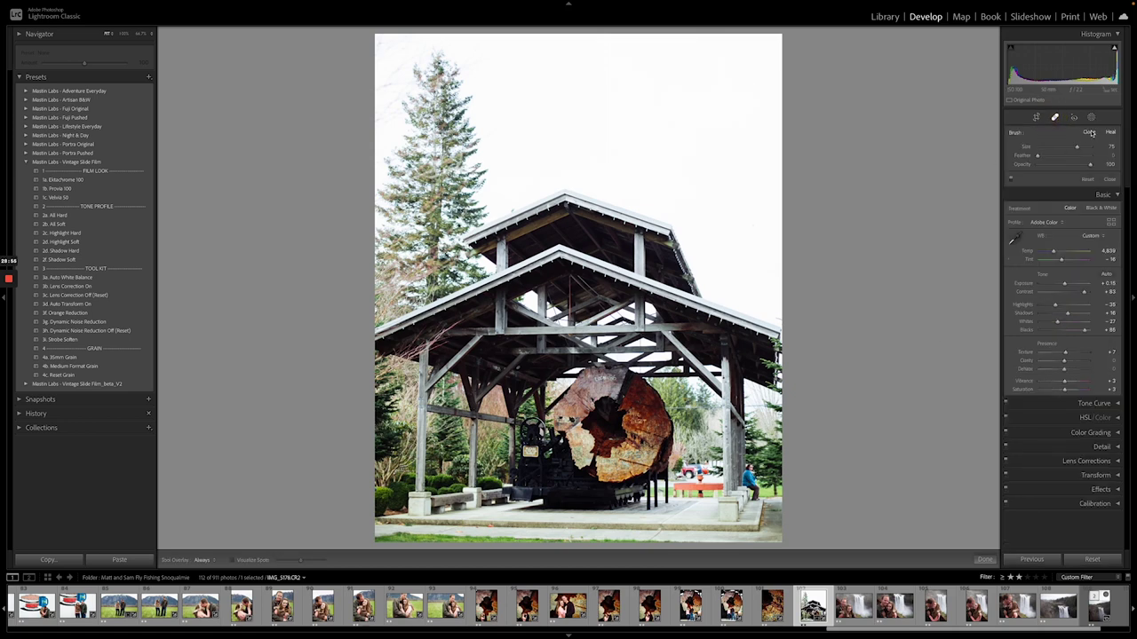
pyautogui.scroll(1, 728, 355)
pyautogui.scroll(1, 751, 472)
pyautogui.scroll(1, 753, 469)
pyautogui.click(751, 477)
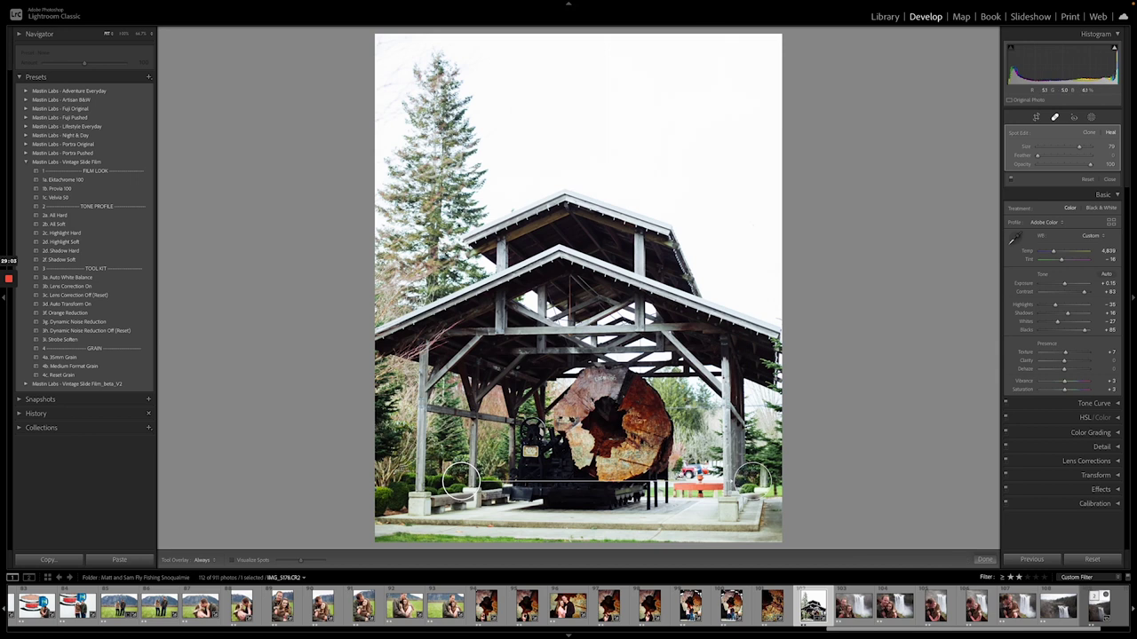
pyautogui.moveTo(751, 478)
pyautogui.mouseDown()
pyautogui.moveTo(743, 503)
pyautogui.moveTo(739, 478)
pyautogui.moveTo(726, 487)
pyautogui.moveTo(734, 482)
pyautogui.mouseUp()
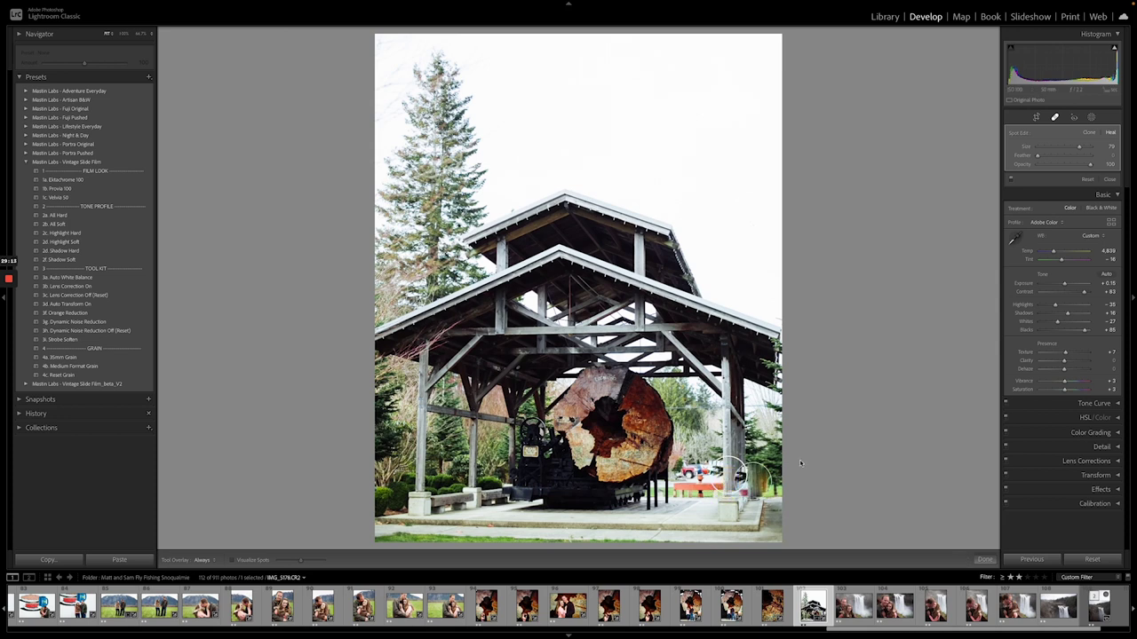
pyautogui.press('Right')
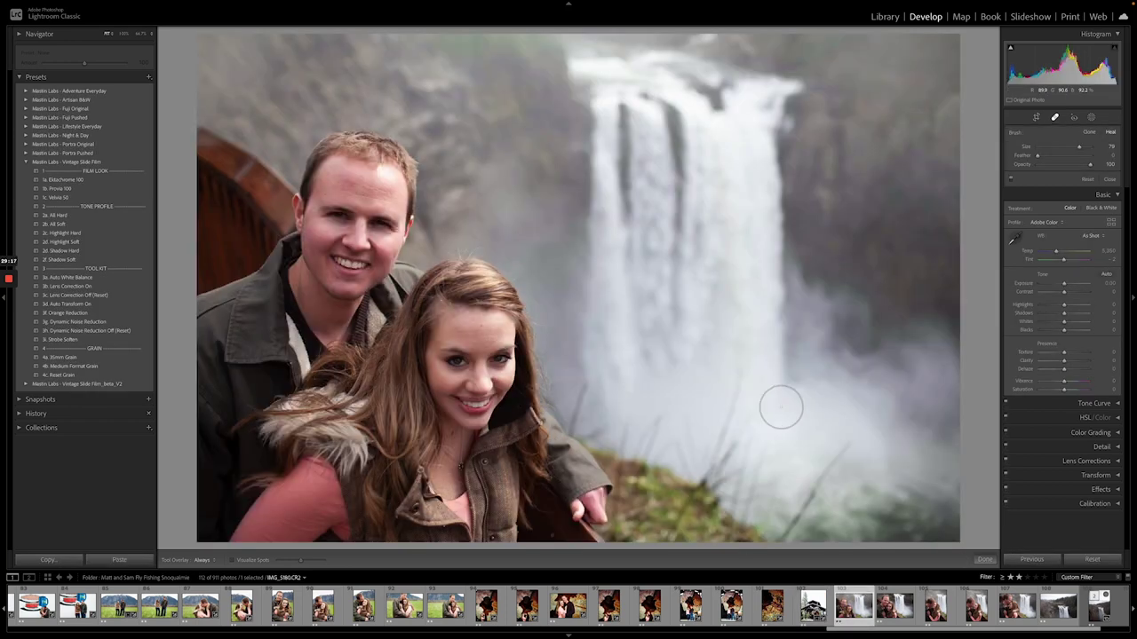
# Apply 1a. Ektachrome 100, 2b. All Soft, 3i. Strobe Soften, Exposure +0.30 and 3b. Lens Correction On.
pyautogui.moveTo(649, 25)
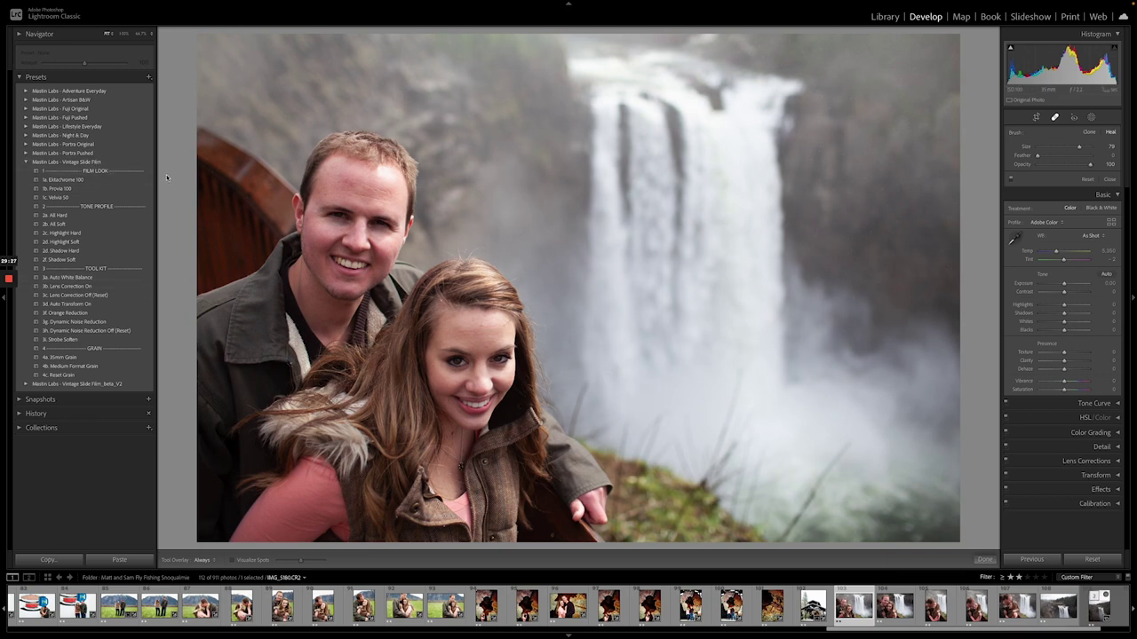
pyautogui.click(100, 180)
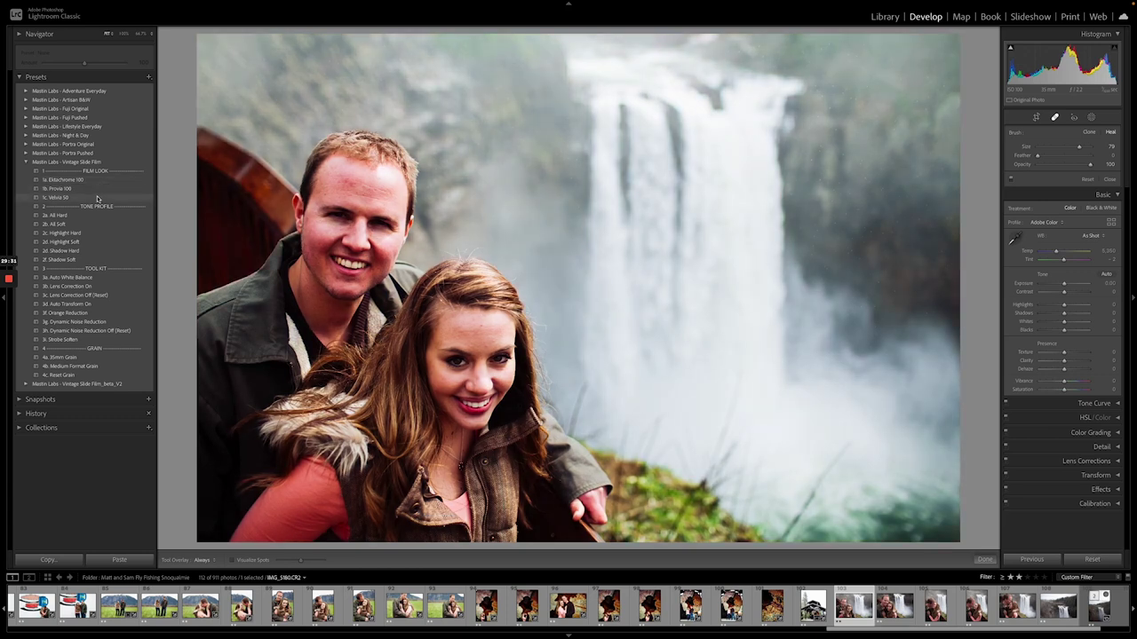
pyautogui.click(94, 181)
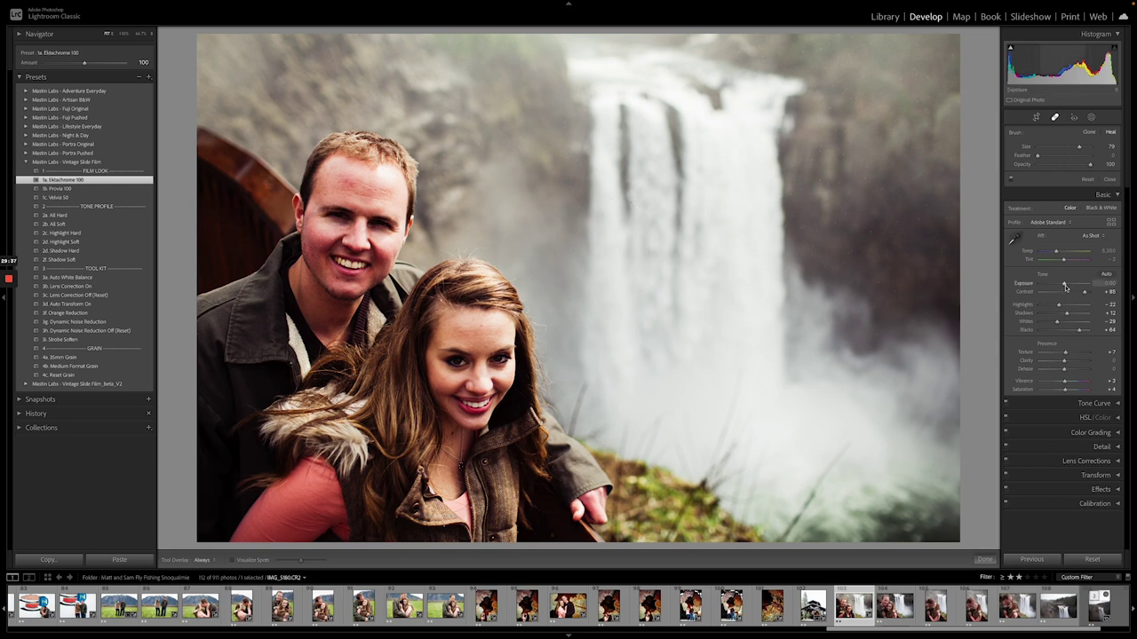
pyautogui.click(80, 226)
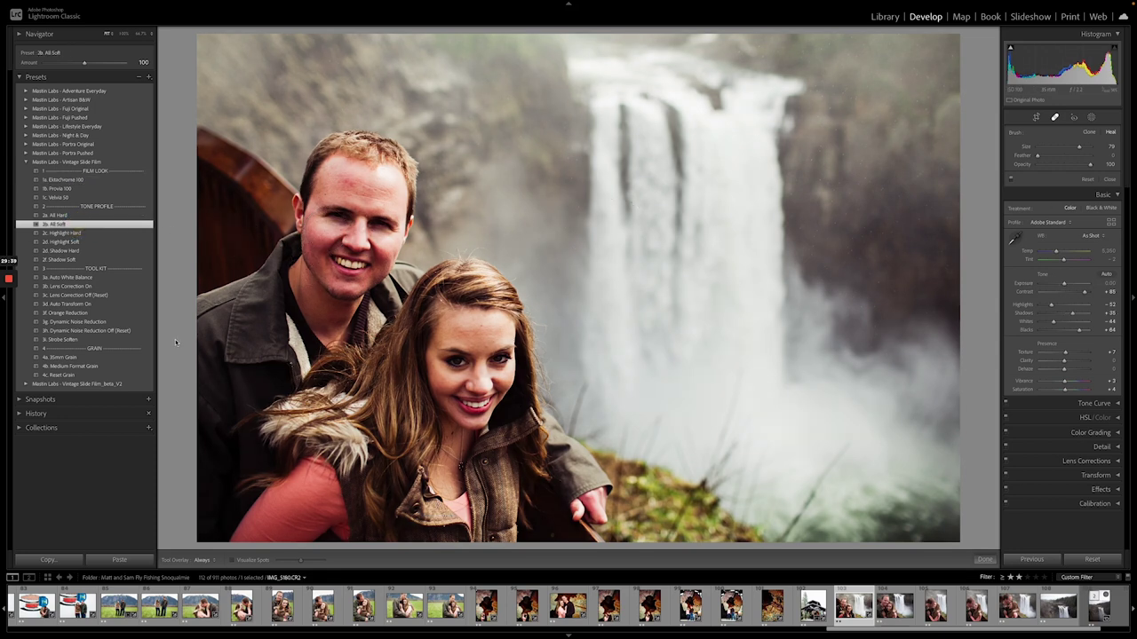
pyautogui.click(115, 339)
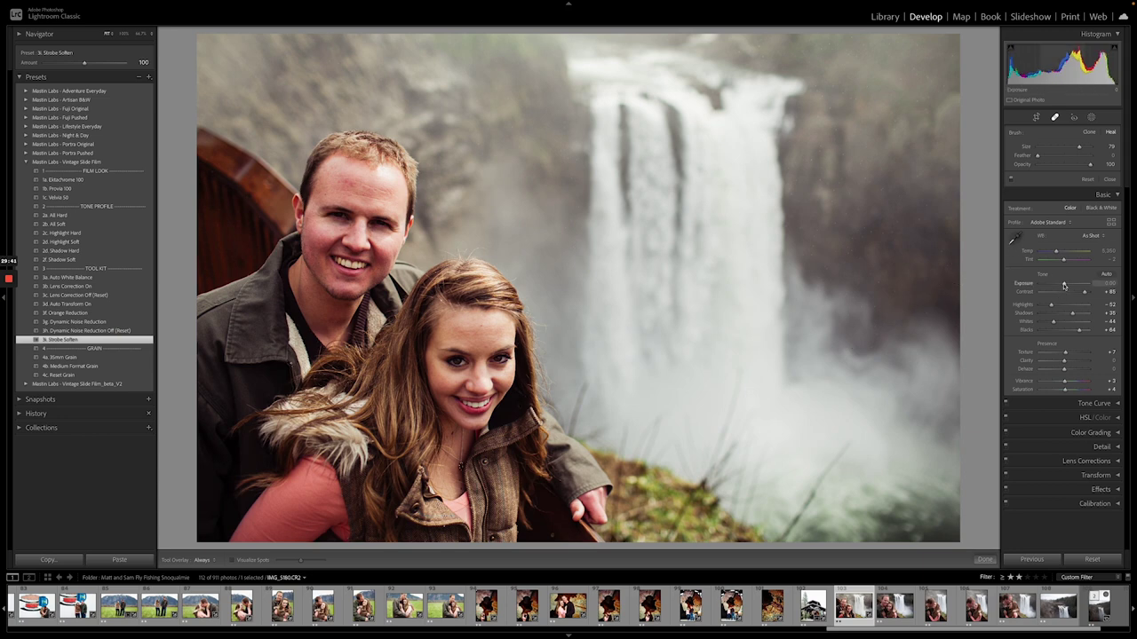
pyautogui.moveTo(1065, 284); pyautogui.dragTo(1065, 285)
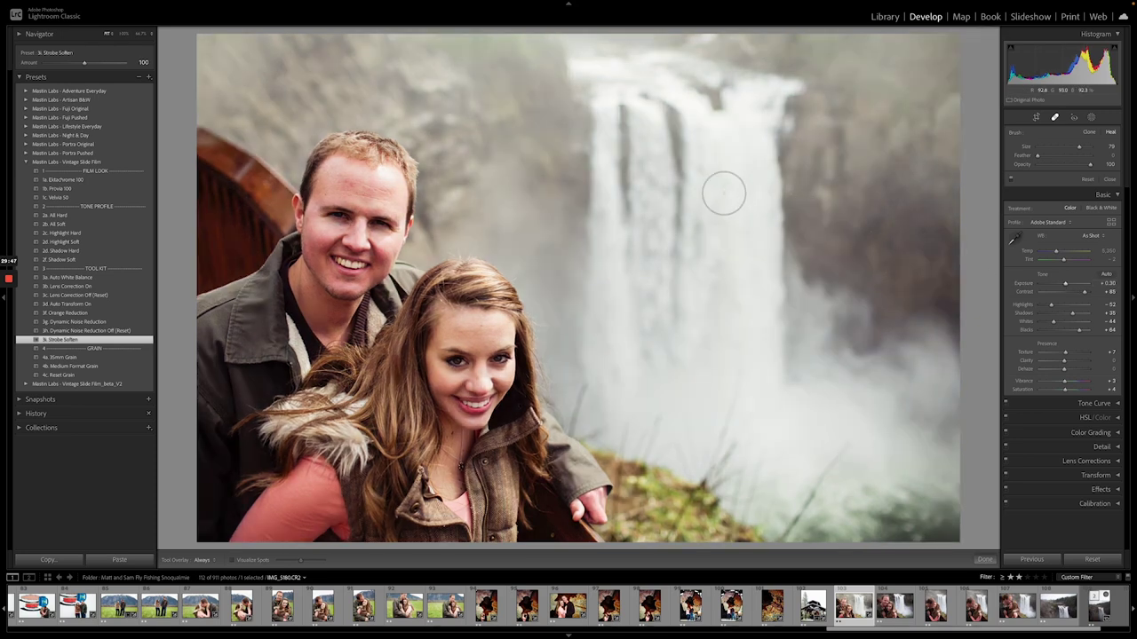
pyautogui.click(95, 287)
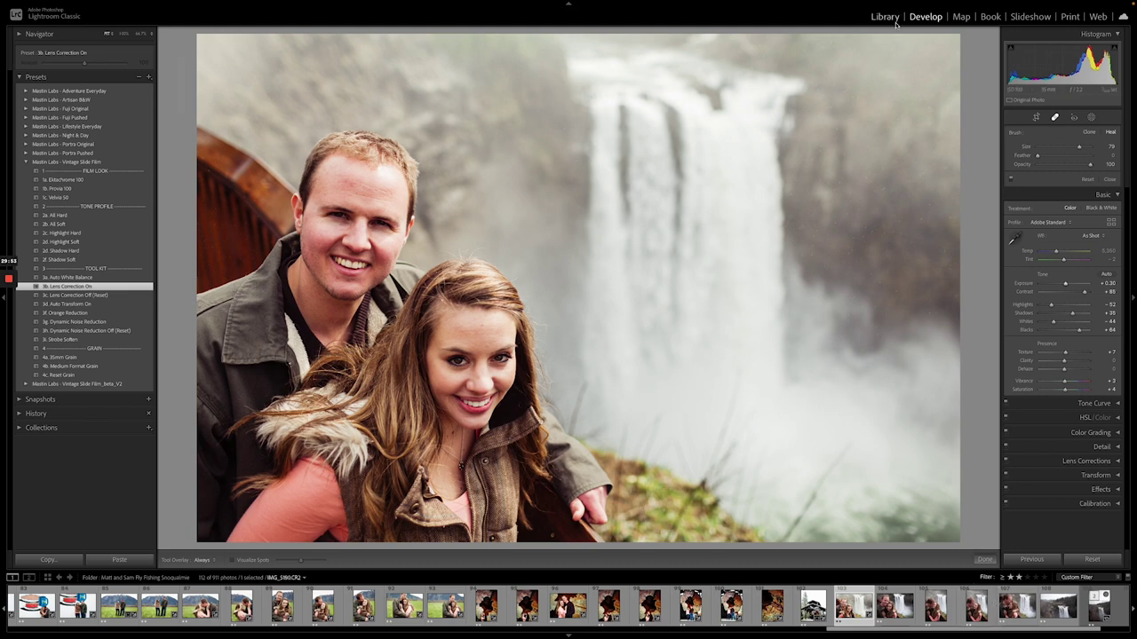
# Select photos 103–112 in the Library grid and sync every setting from the waterfall photo onto them.
pyautogui.press('g')
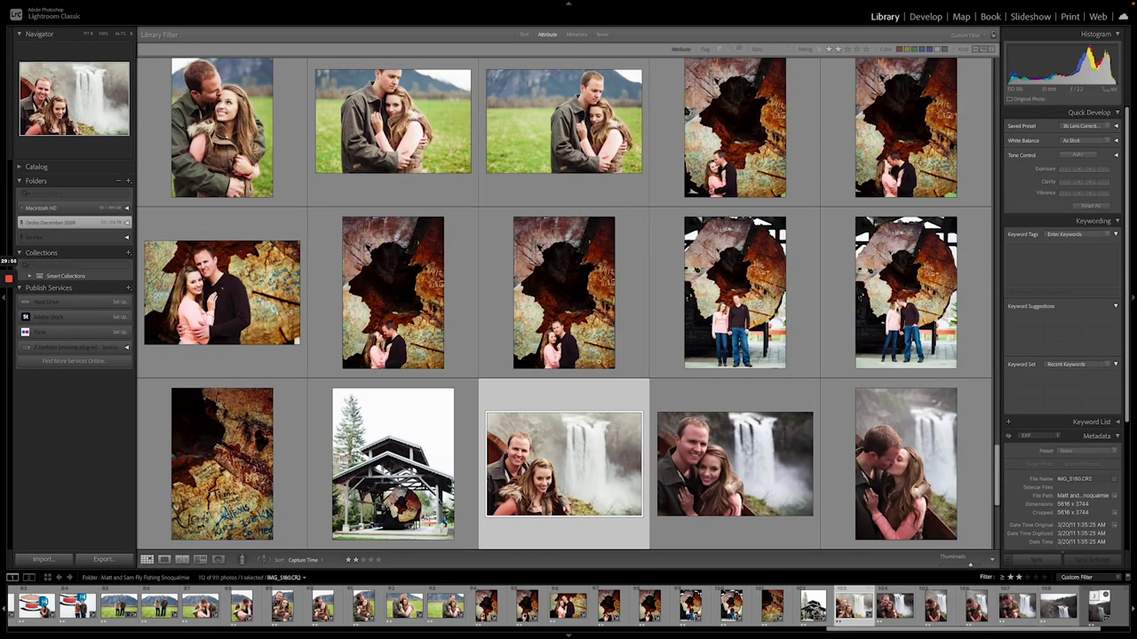
pyautogui.scroll(-3, 598, 342)
pyautogui.scroll(-2, 597, 340)
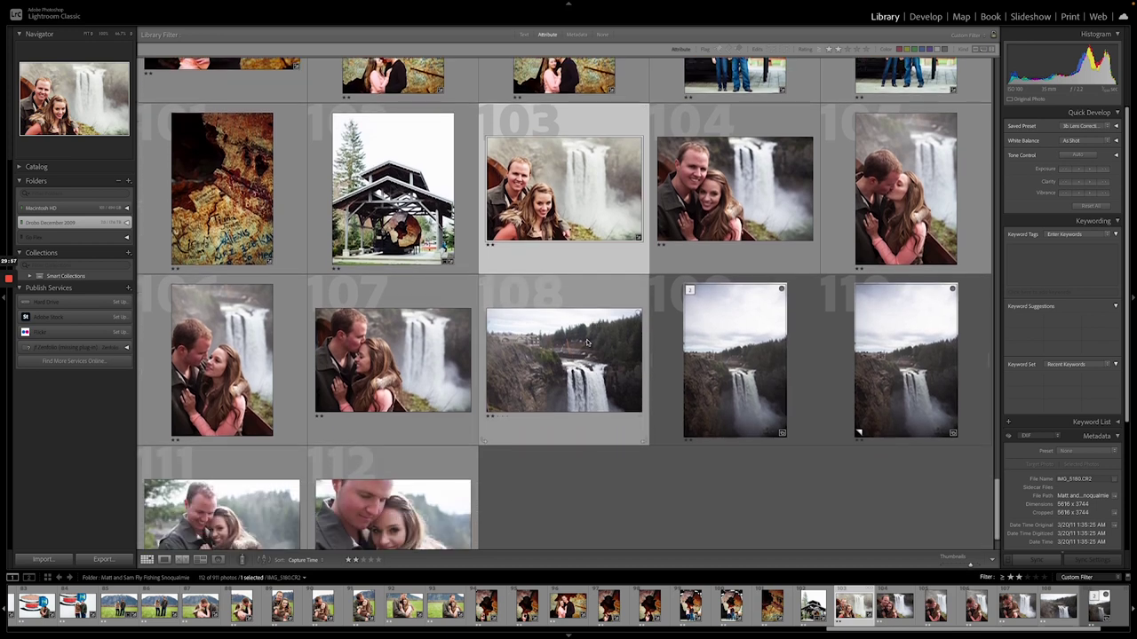
pyautogui.scroll(-1, 444, 441)
pyautogui.keyDown('shift'); pyautogui.click(444, 441); pyautogui.keyUp('shift')
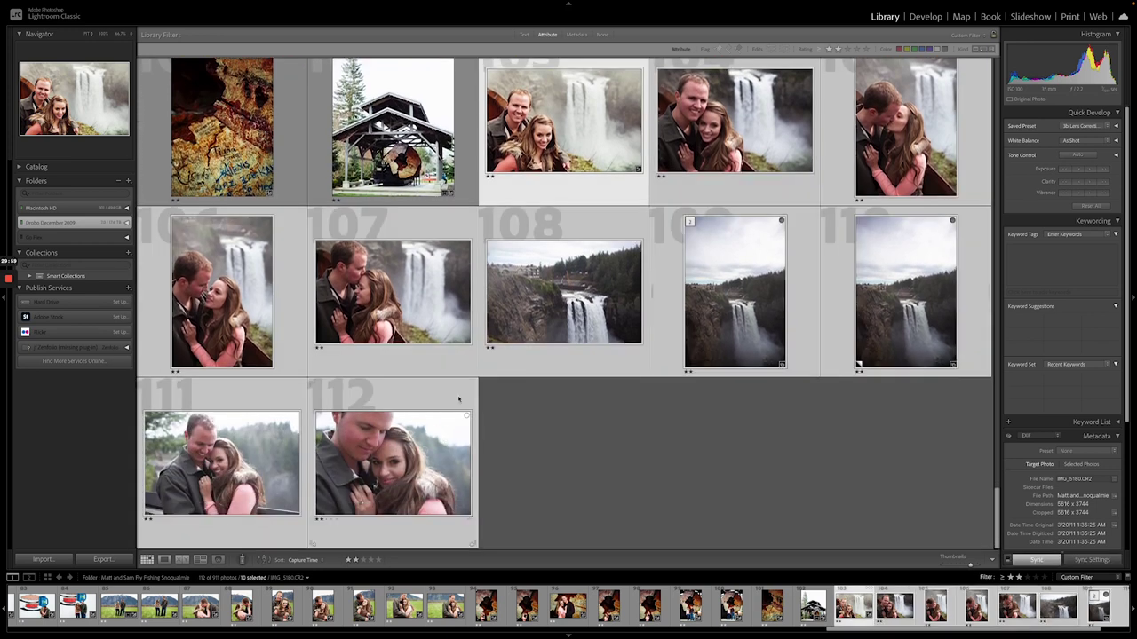
pyautogui.click(1091, 560)
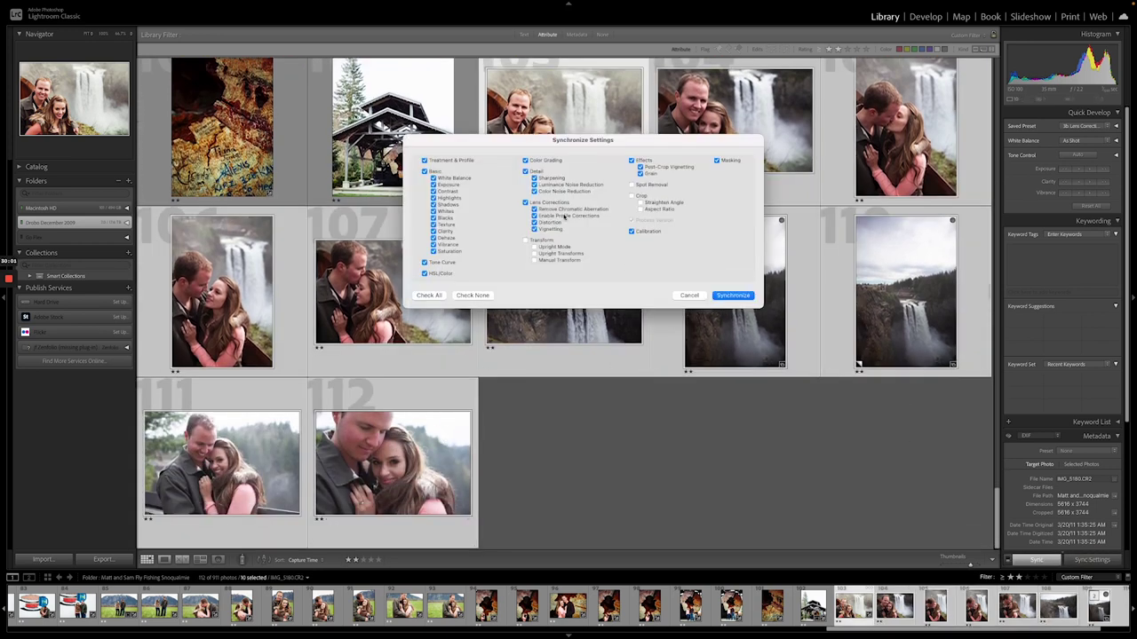
pyautogui.click(430, 295)
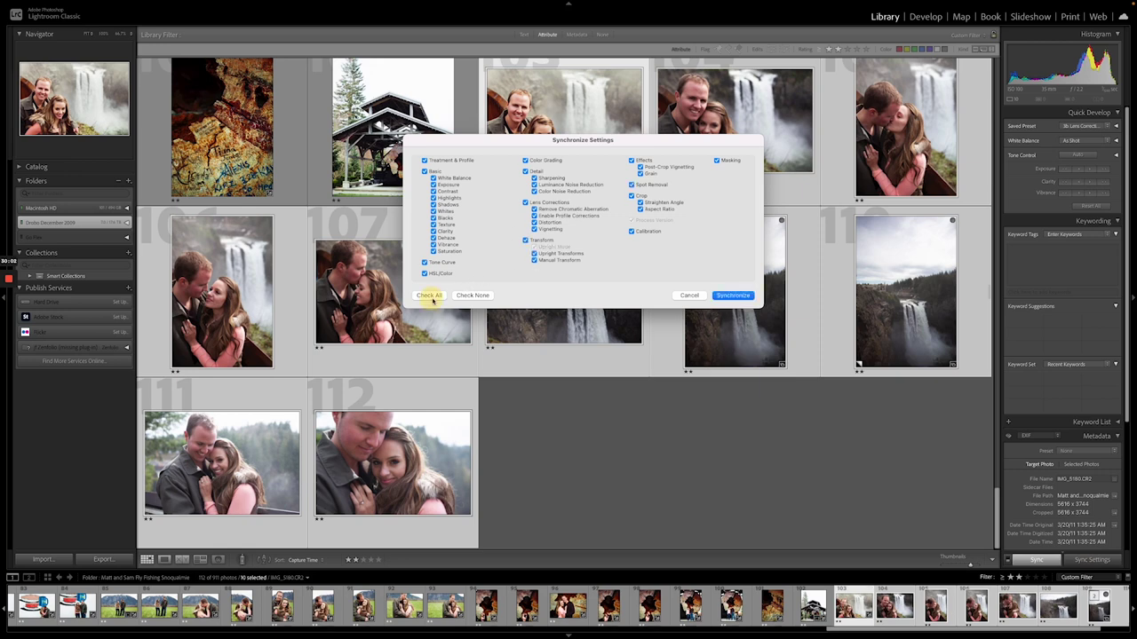
pyautogui.click(724, 295)
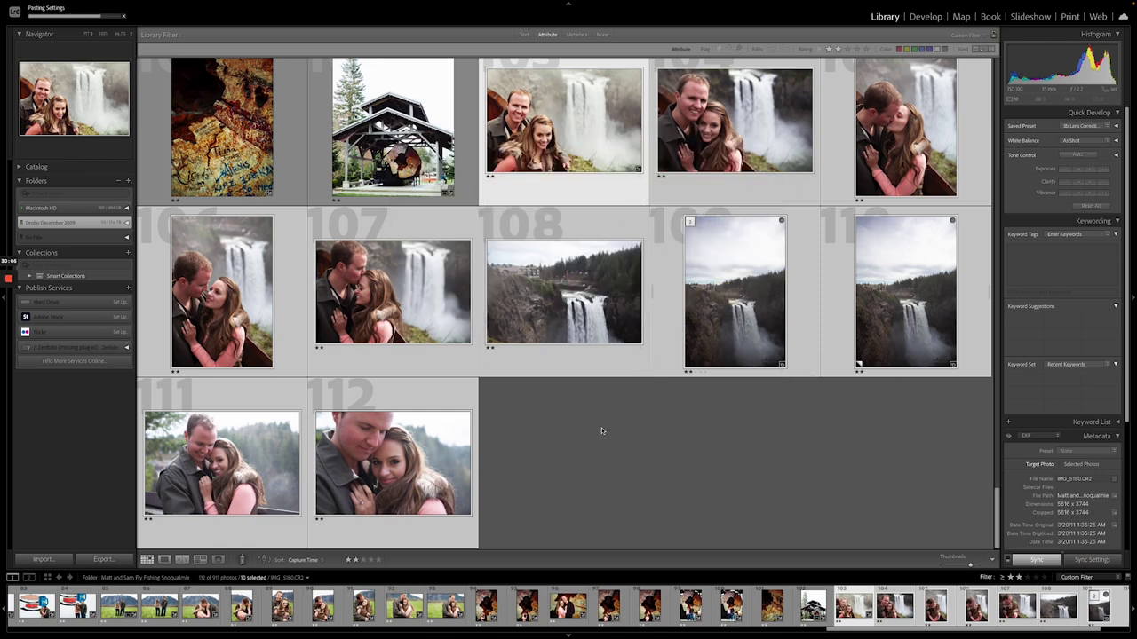
# Browse the waterfall shoot and open IMG_5227, the couple in front of the trees, in Develop.
pyautogui.press('e')
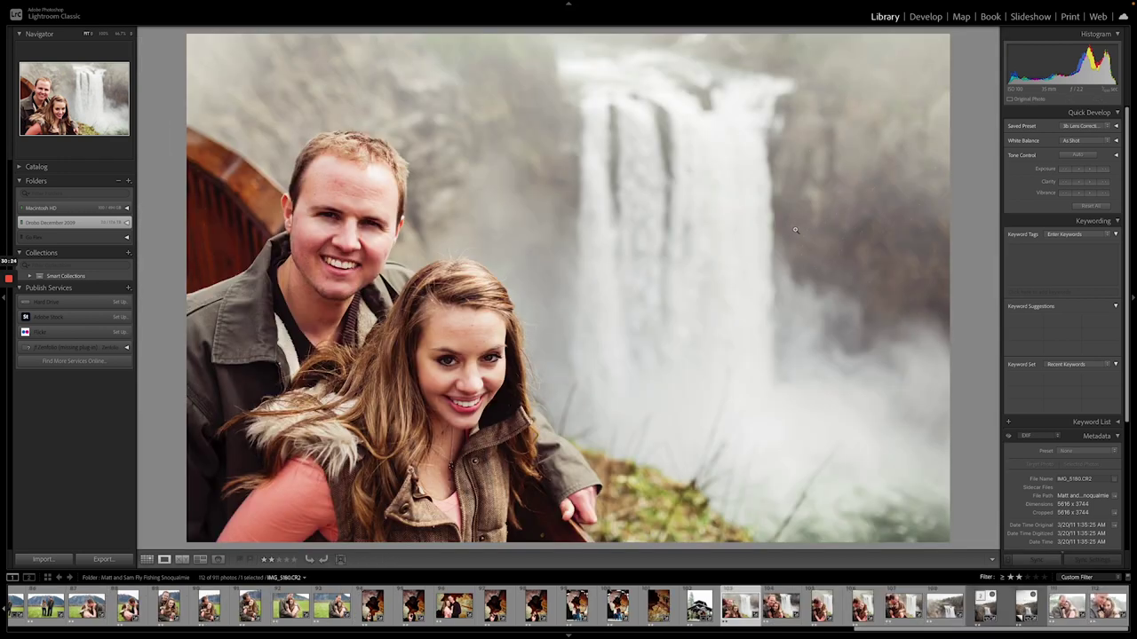
pyautogui.press('Right')
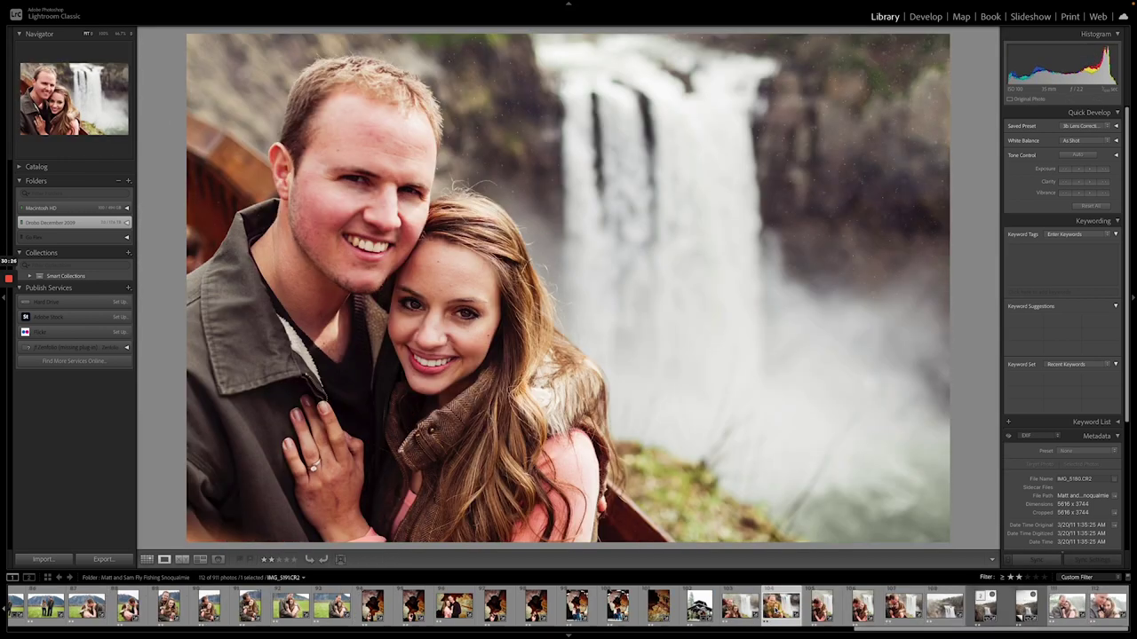
pyautogui.press('Right')
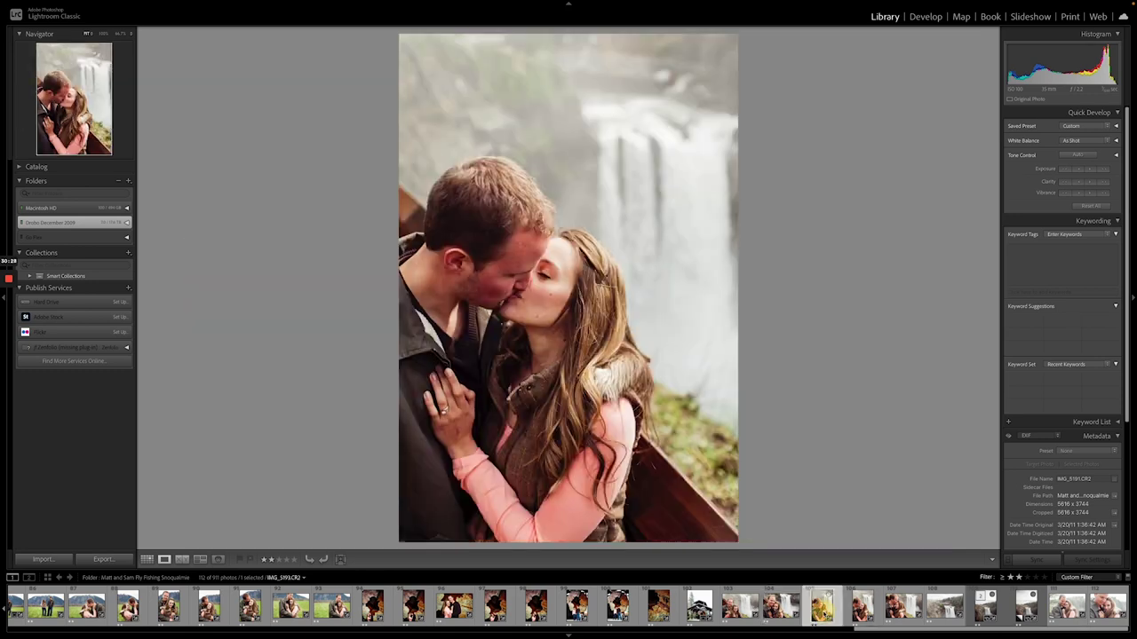
pyautogui.press('Right')
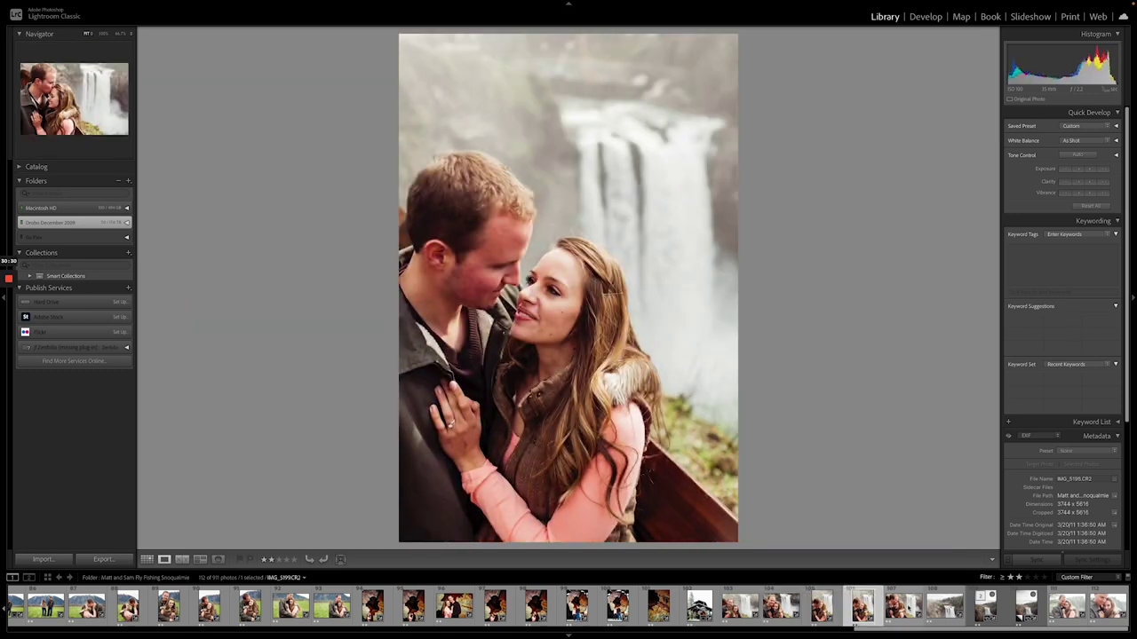
pyautogui.press('Right')
pyautogui.press('Right')
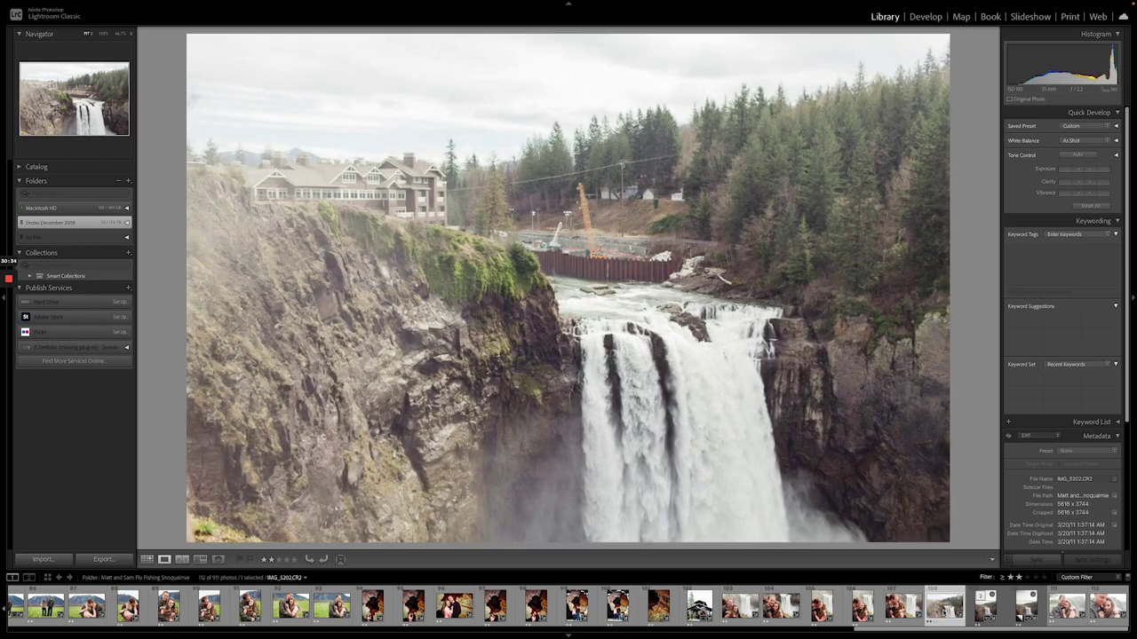
pyautogui.click(980, 608)
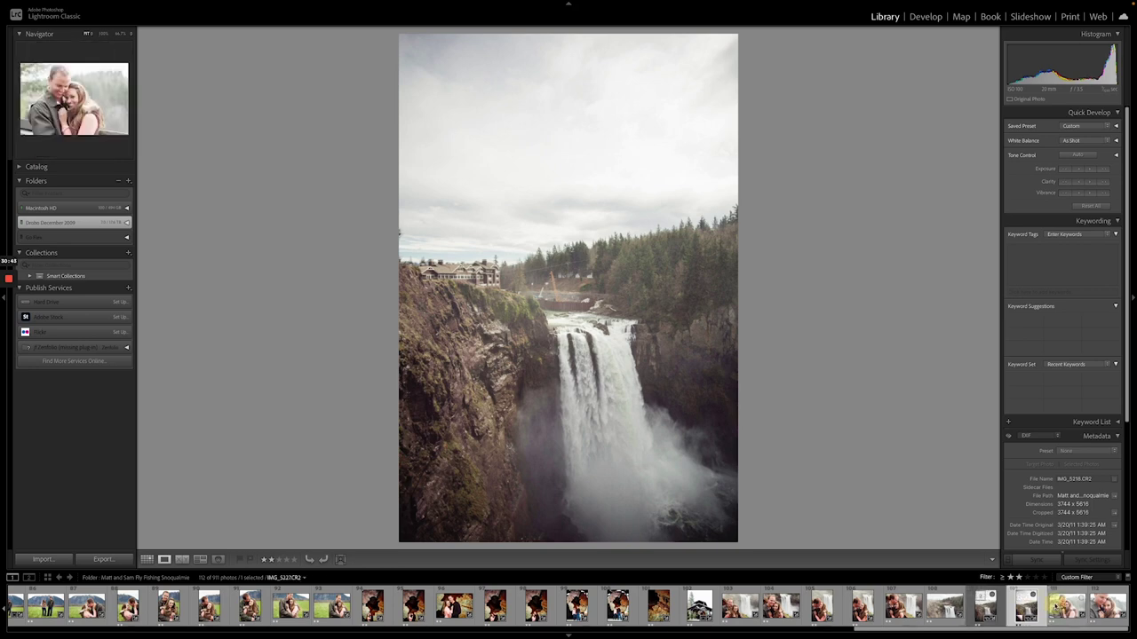
pyautogui.click(1066, 606)
pyautogui.press('d')
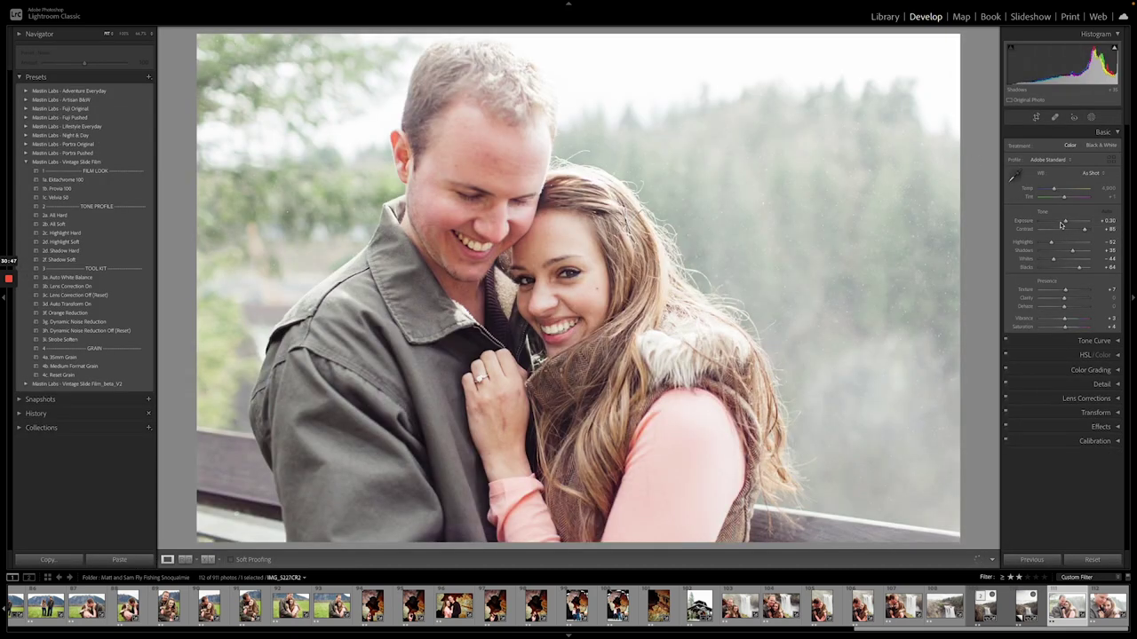
# Give the portrait 1a. Ektachrome 100 and 2b. All Soft, warming Temp to about 6,100.
pyautogui.click(1064, 222)
pyautogui.moveTo(1064, 222); pyautogui.dragTo(1063, 223)
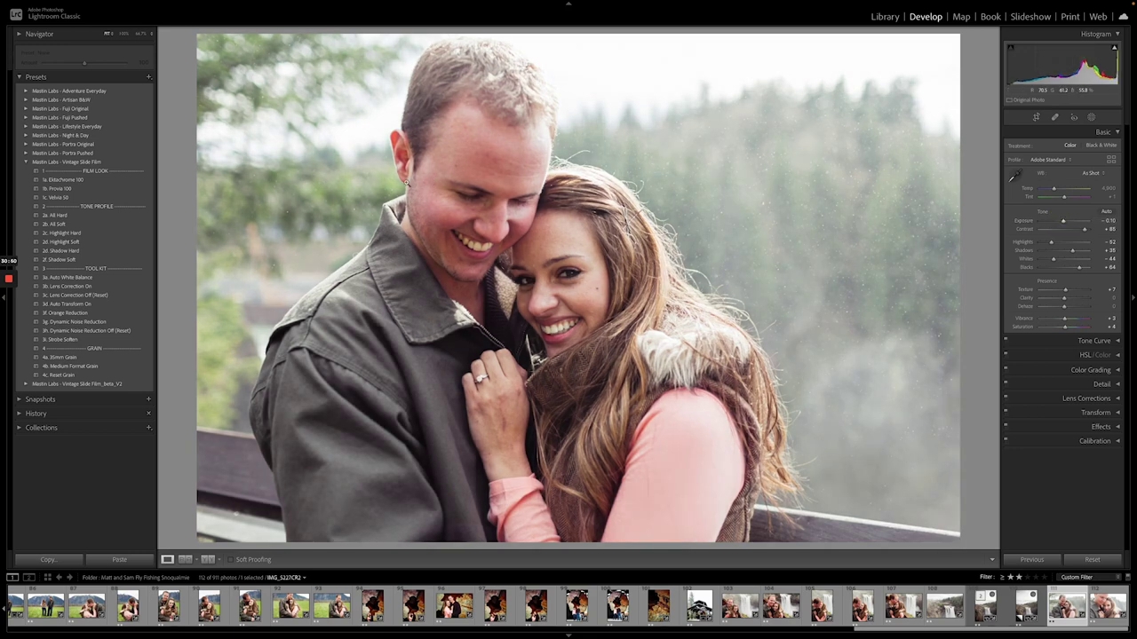
pyautogui.click(133, 179)
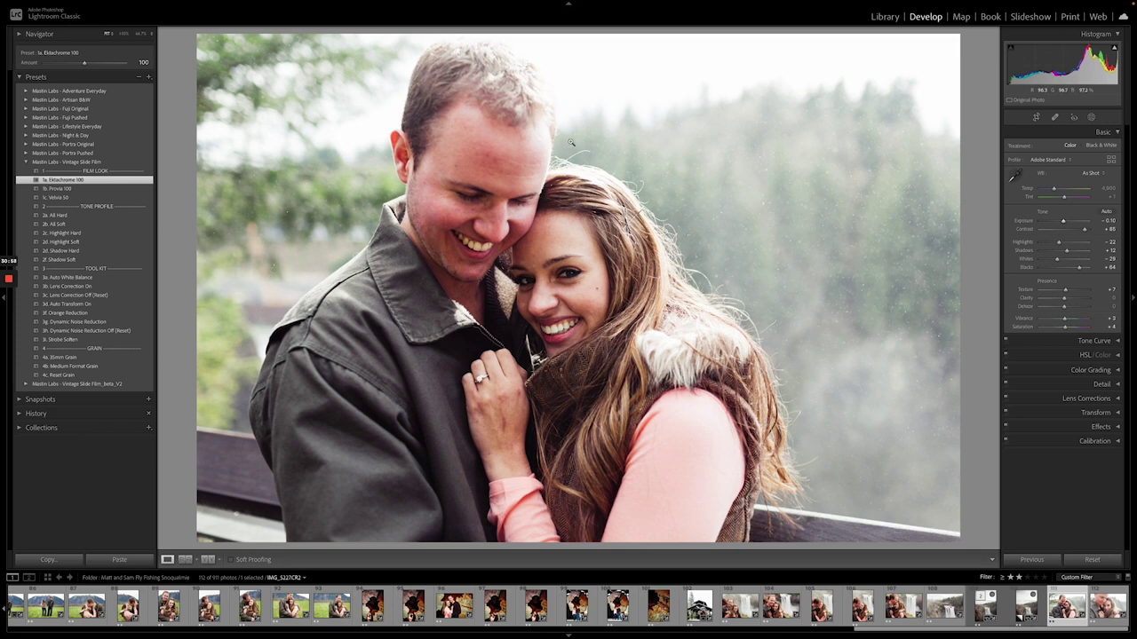
pyautogui.moveTo(1050, 186); pyautogui.dragTo(1055, 190)
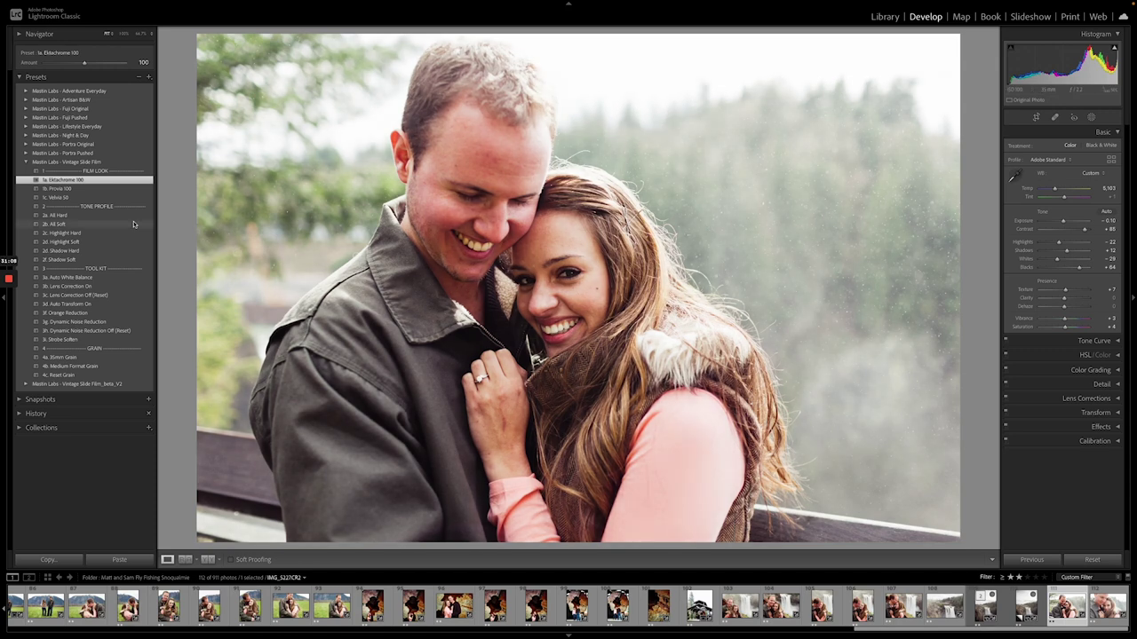
pyautogui.click(58, 224)
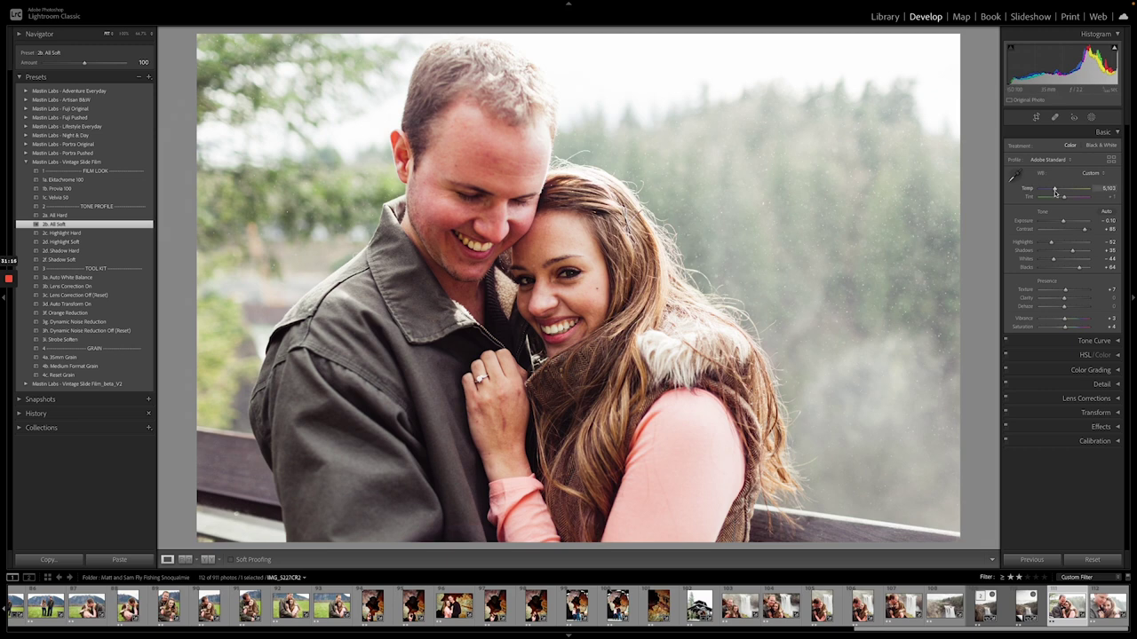
pyautogui.moveTo(1056, 192); pyautogui.dragTo(1056, 192)
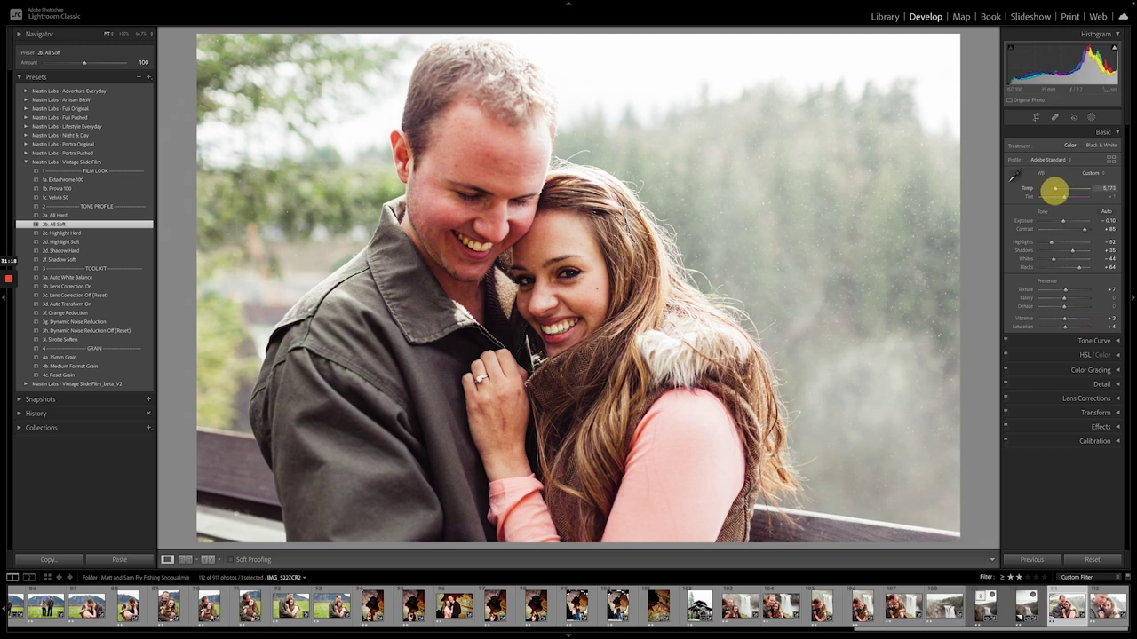
pyautogui.click(1107, 606)
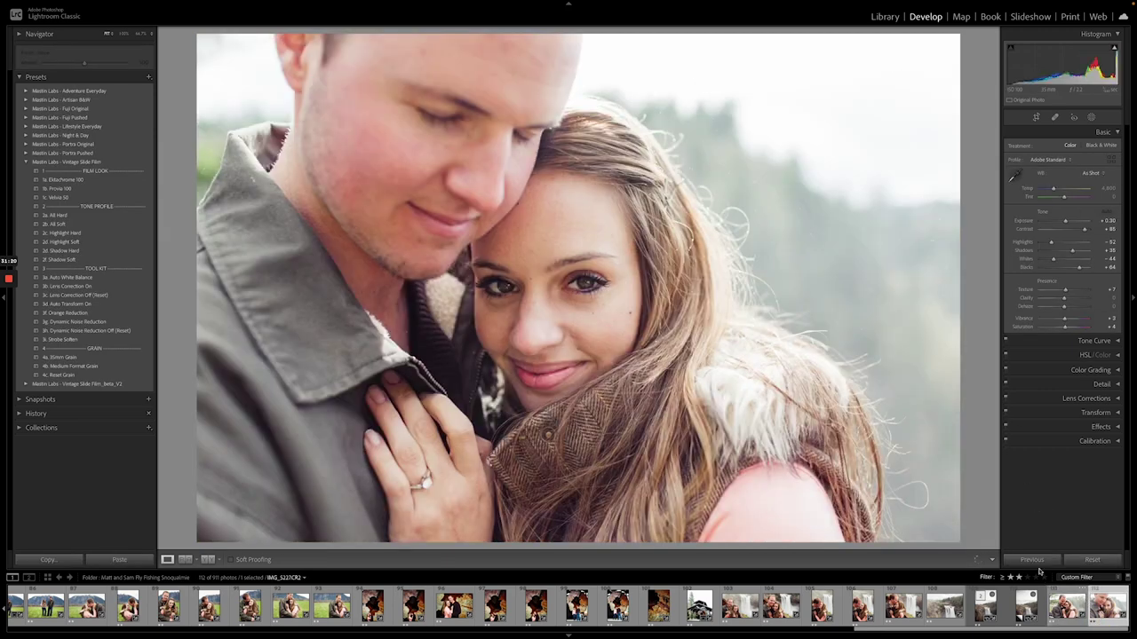
# Paste the previous photo's film settings onto the cheek-to-cheek close-up and cool Temp to 5,118.
pyautogui.click(1023, 560)
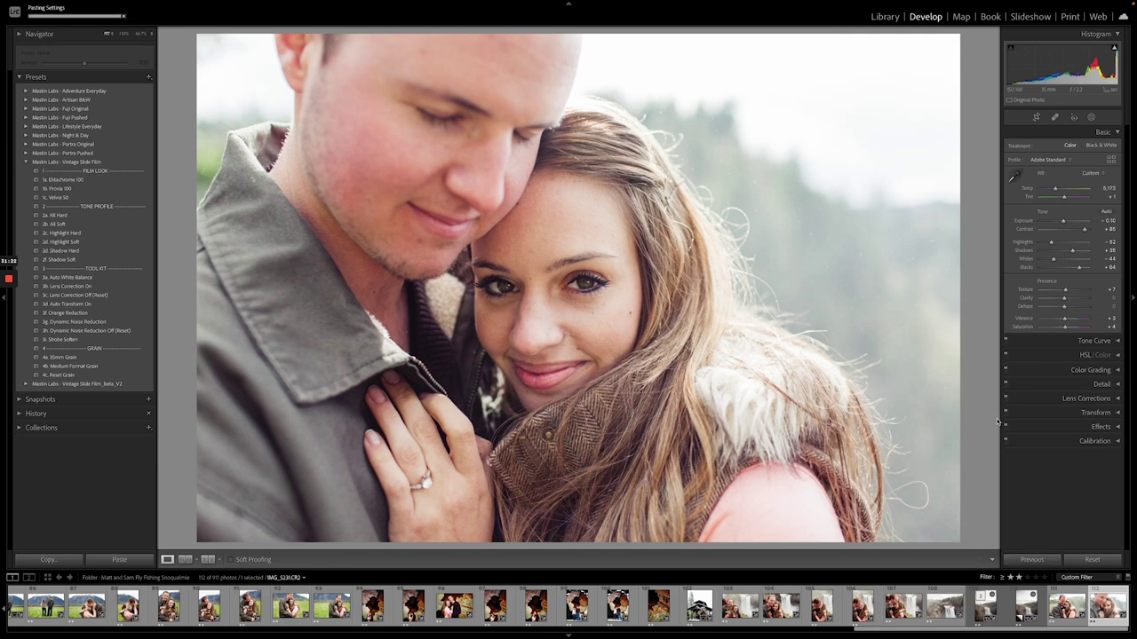
pyautogui.click(1030, 560)
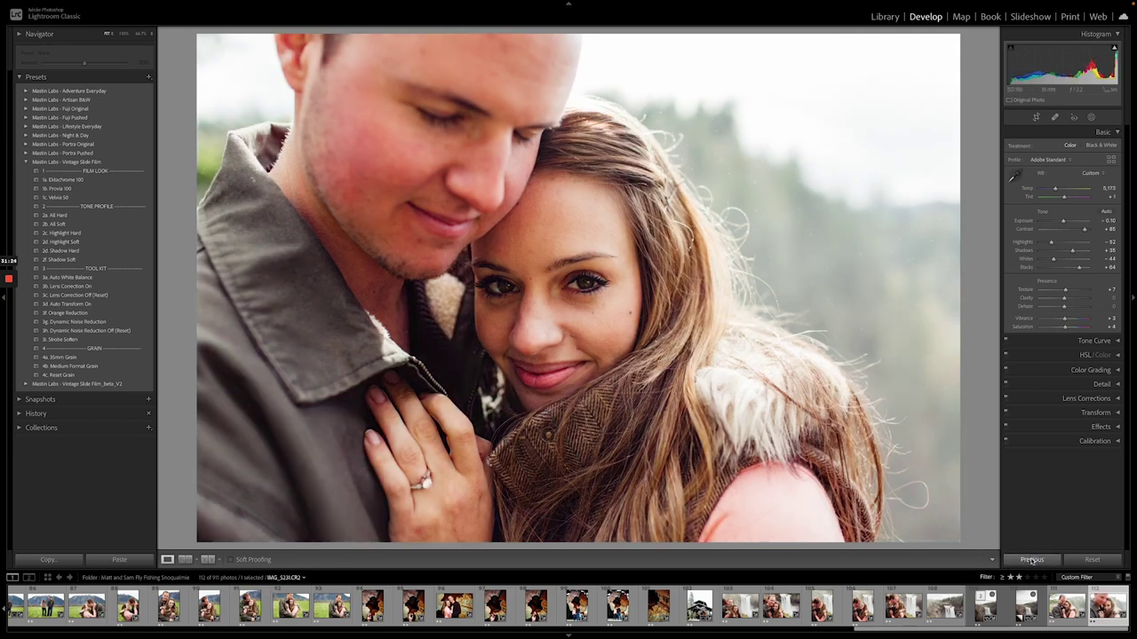
pyautogui.click(1056, 191)
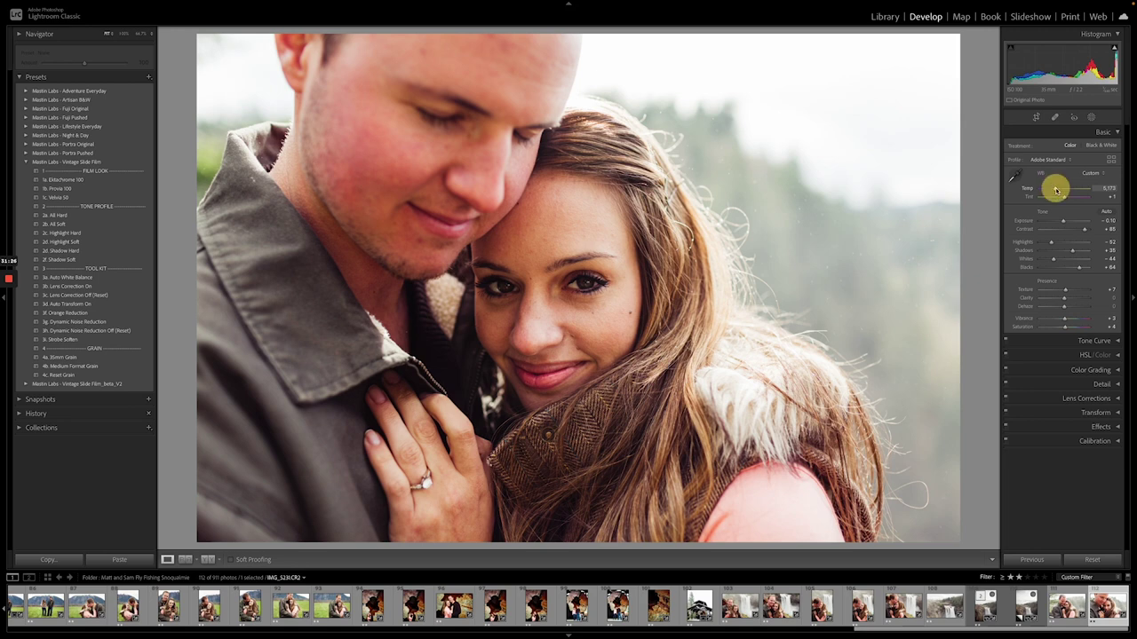
pyautogui.moveTo(1056, 190); pyautogui.dragTo(1054, 190)
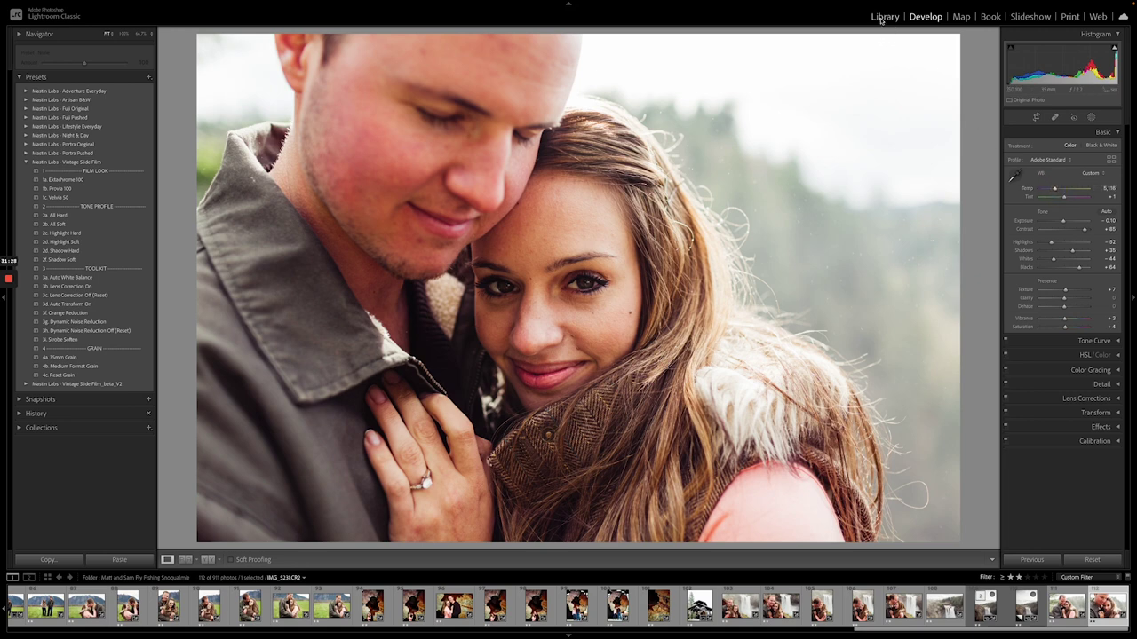
pyautogui.click(884, 16)
# Switch the Library to Grid view with enlarged thumbnails, three per row.
pyautogui.press('g')
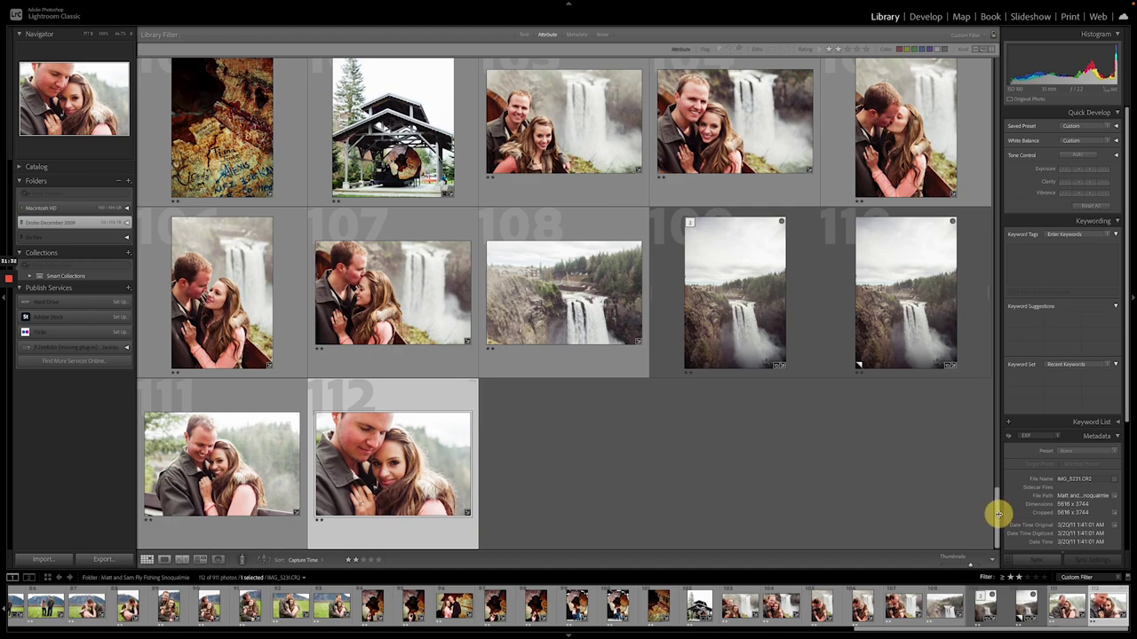
pyautogui.moveTo(998, 517); pyautogui.dragTo(1000, 35)
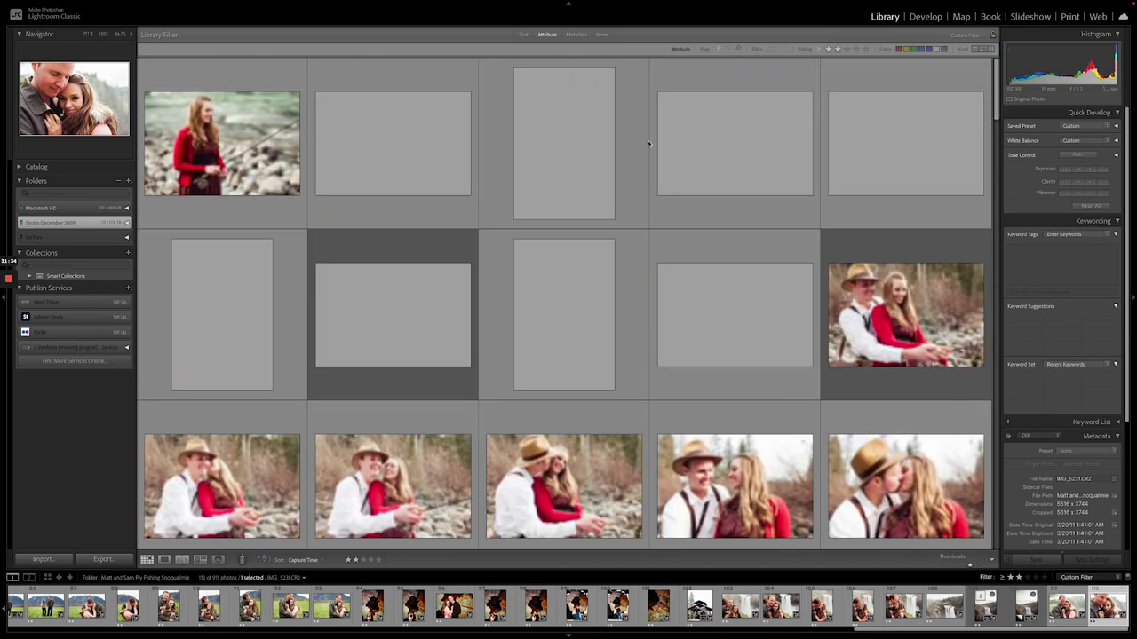
pyautogui.press('=')
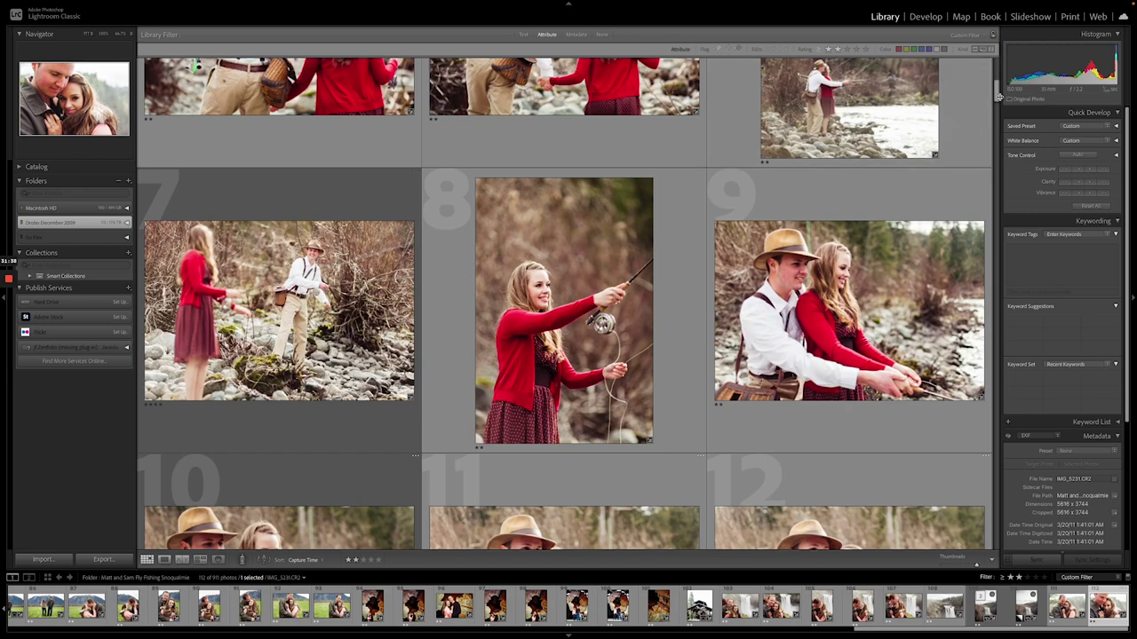
pyautogui.moveTo(997, 98); pyautogui.dragTo(999, 165)
# Scroll down through the grid to review the edits, reaching the riverside fly-fishing shots.
pyautogui.scroll(-5, 785, 290)
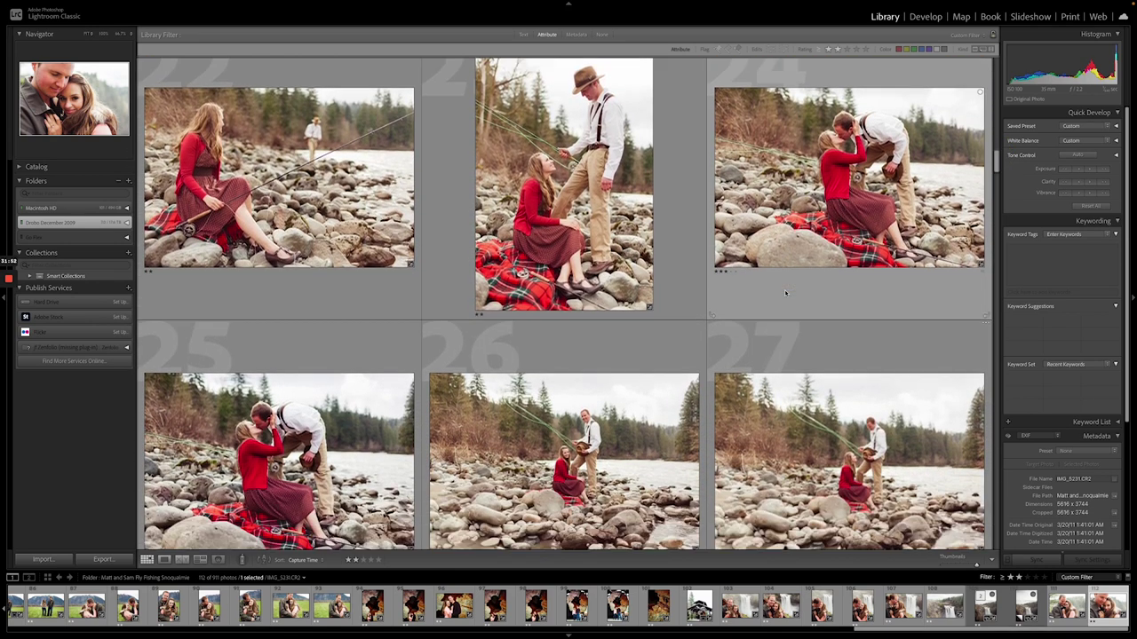
pyautogui.scroll(-6, 710, 418)
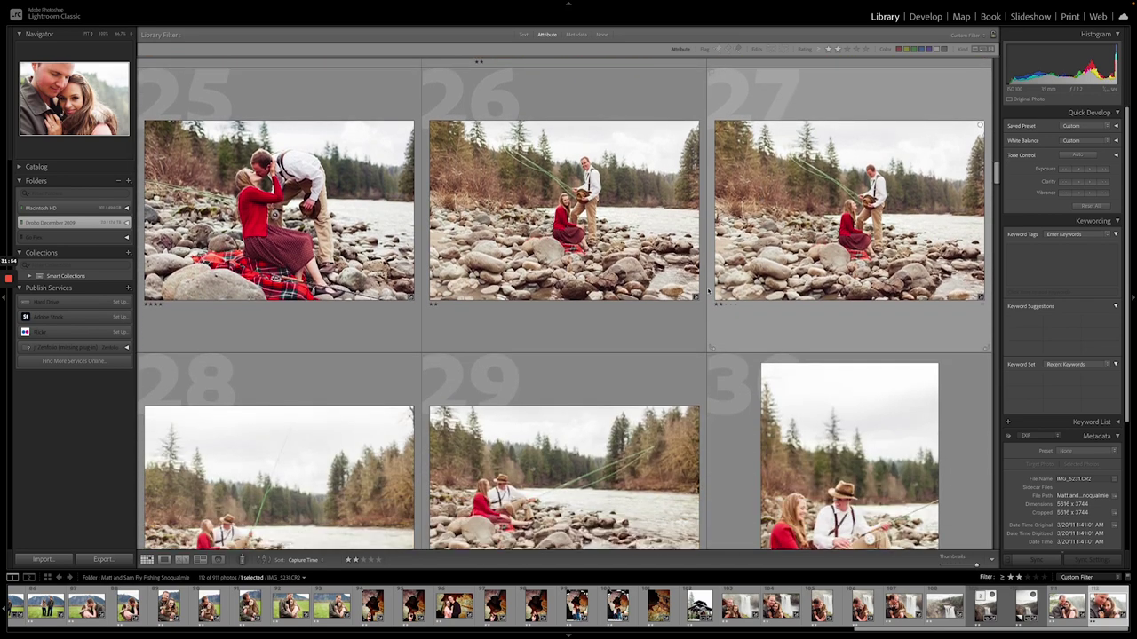
pyautogui.scroll(-3, 619, 268)
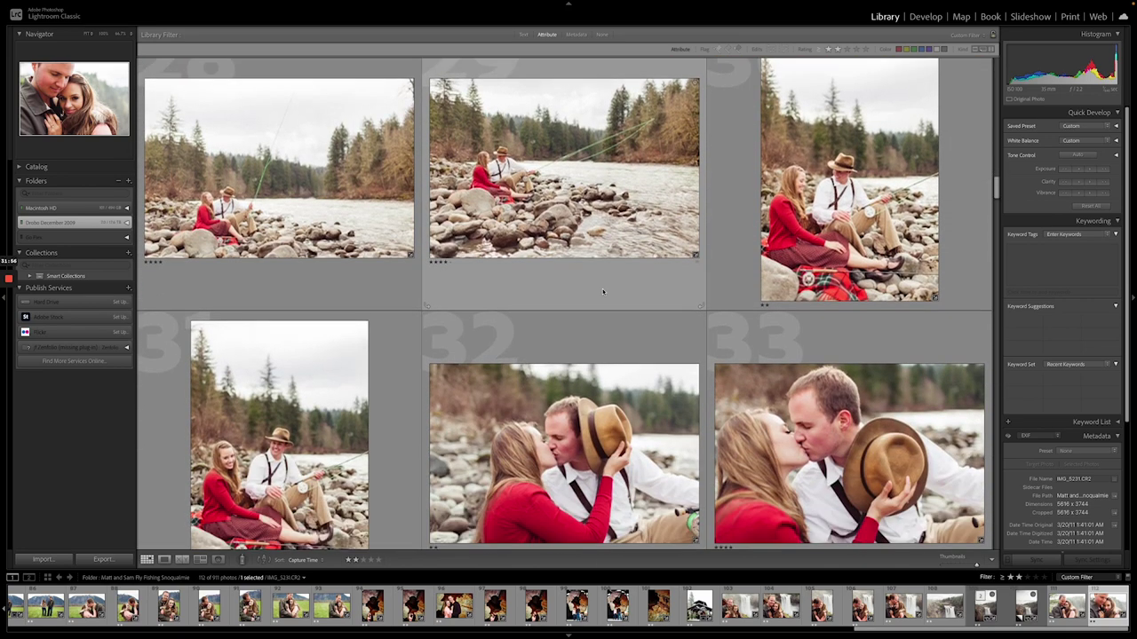
pyautogui.scroll(-3, 617, 300)
pyautogui.scroll(-6, 622, 294)
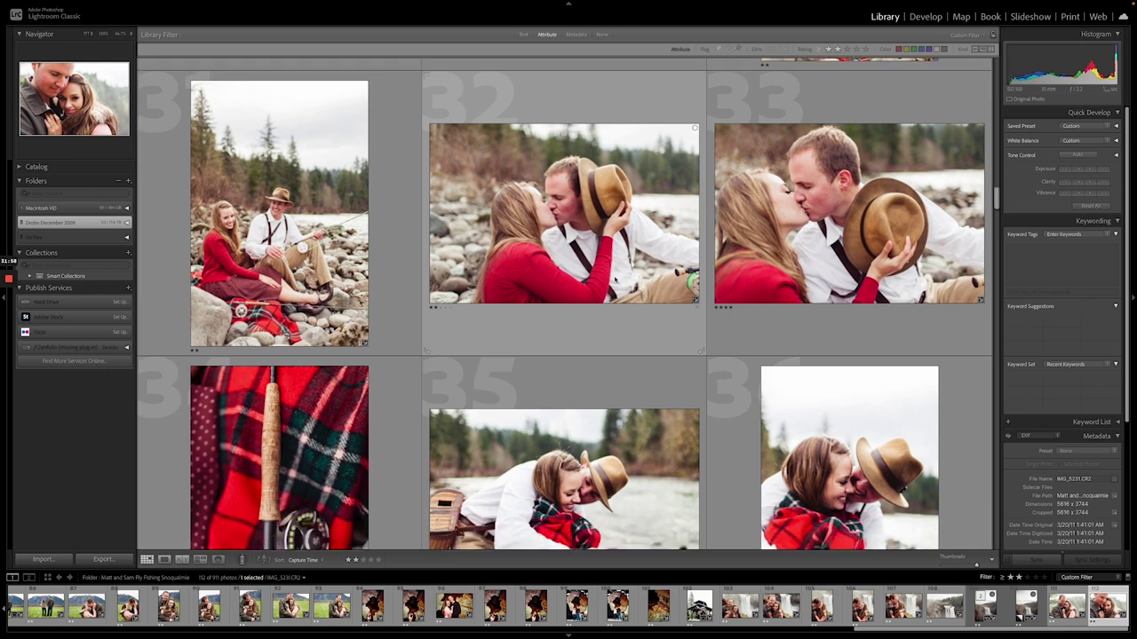
pyautogui.scroll(-3, 658, 315)
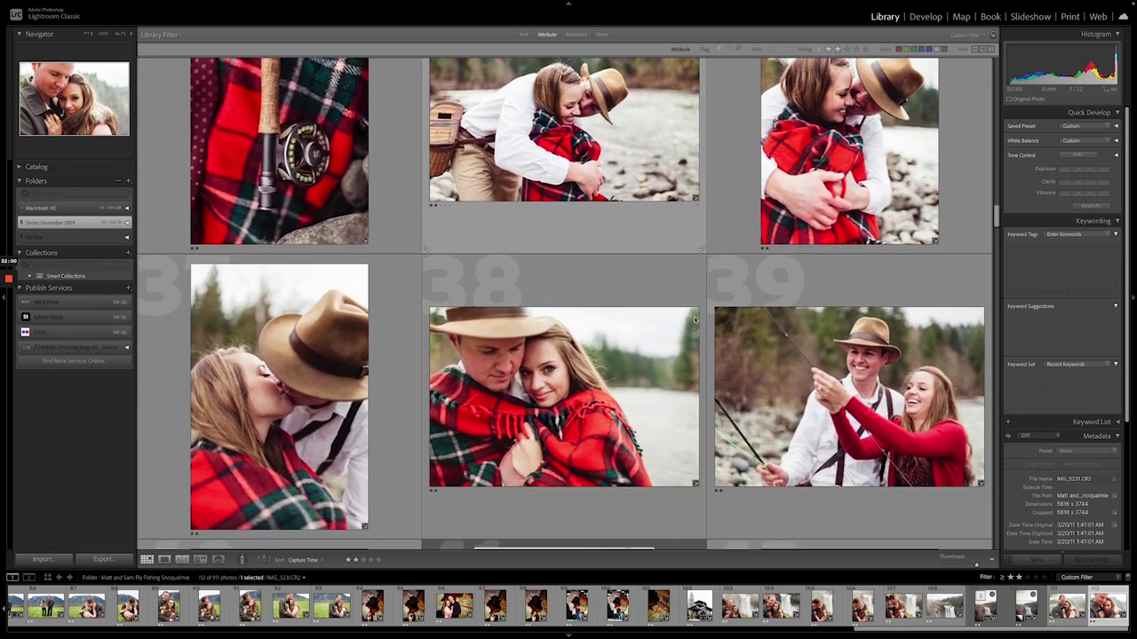
pyautogui.scroll(-3, 707, 319)
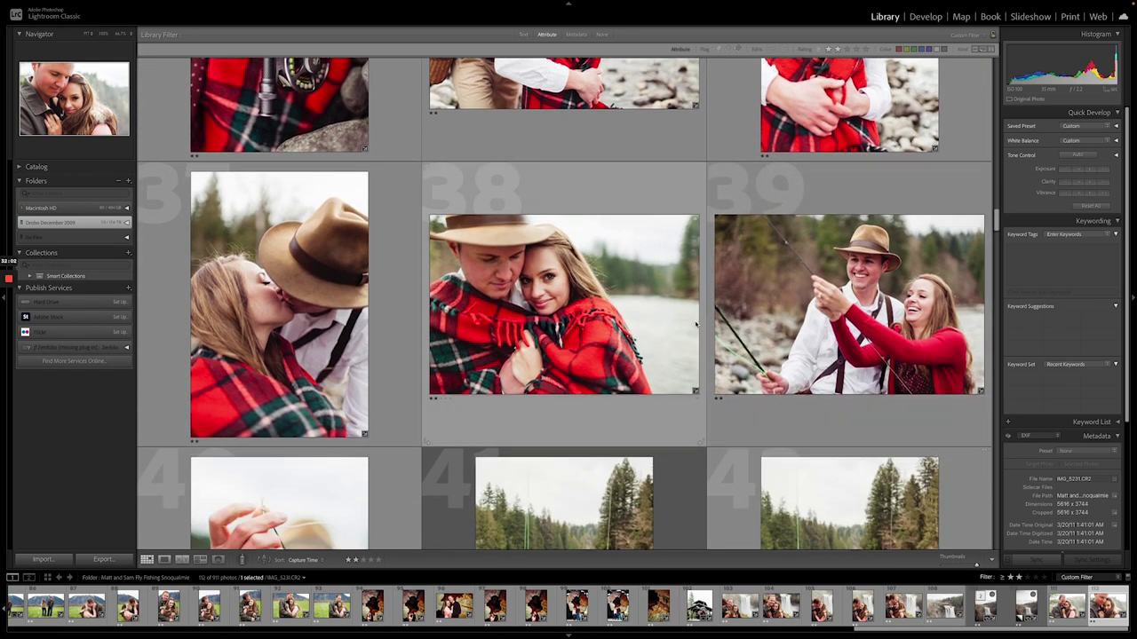
pyautogui.scroll(-3, 711, 324)
pyautogui.scroll(-2, 716, 337)
pyautogui.scroll(-4, 716, 337)
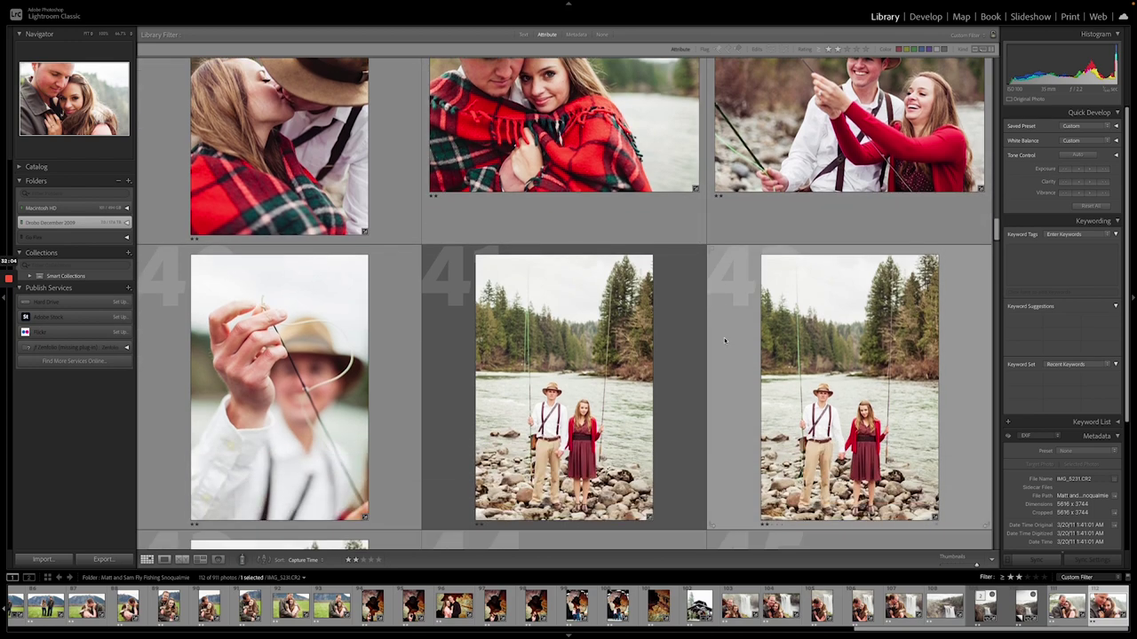
pyautogui.scroll(-5, 735, 353)
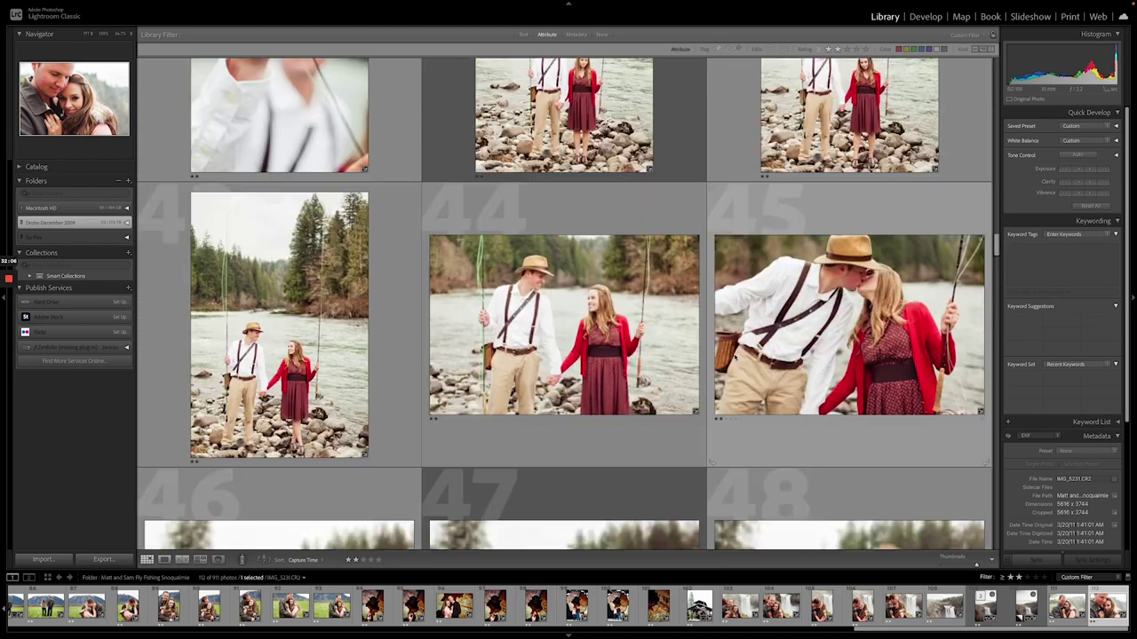